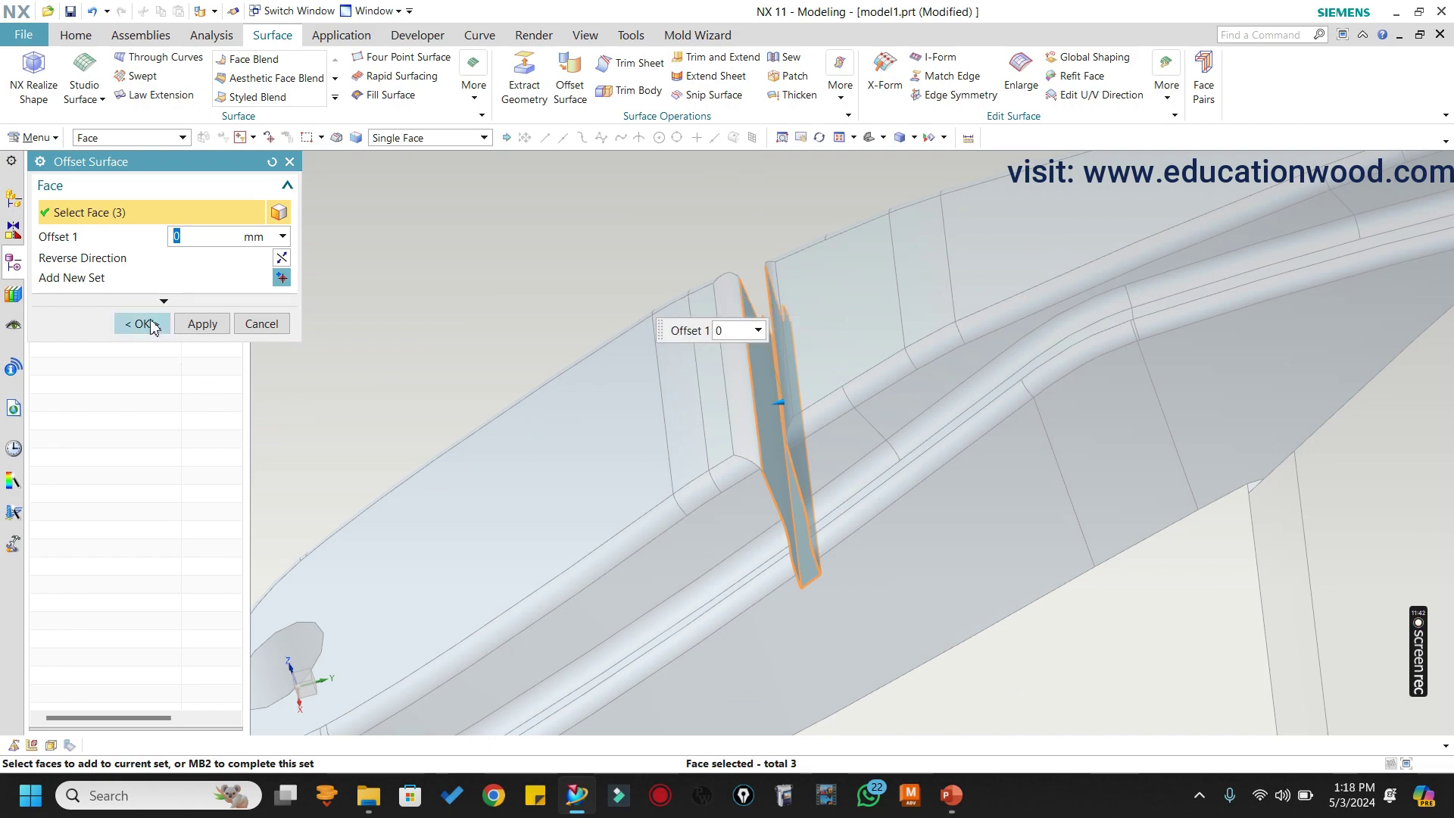
# Create an offset surface at 0 mm from the three selected faces of the narrow slot.
pyautogui.click(154, 327)
pyautogui.scroll(-6, 536, 357)
pyautogui.moveTo(539, 358); pyautogui.dragTo(658, 380, button='middle')
pyautogui.scroll(1, 658, 380)
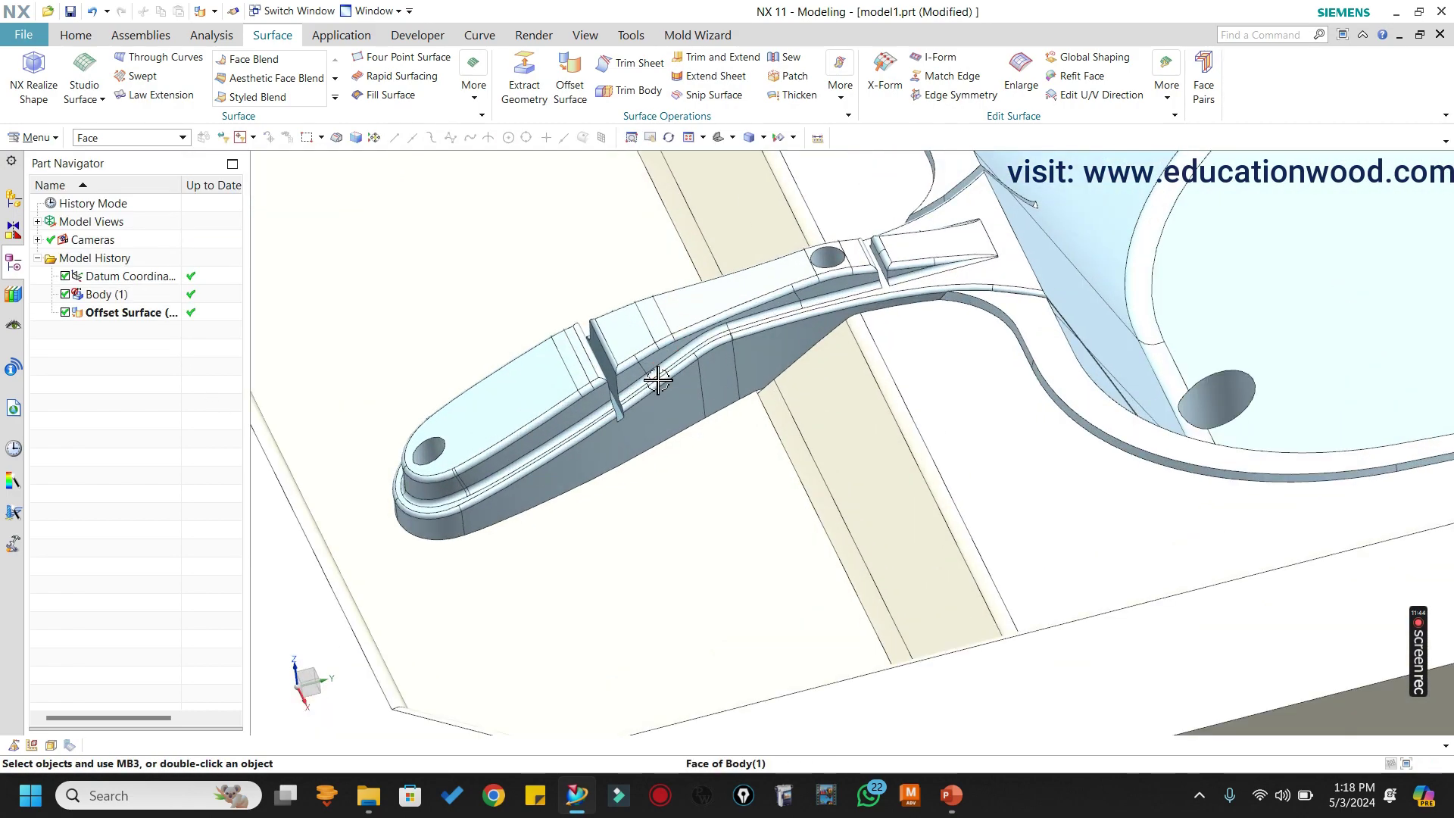
# Hide the solid body, leaving only the slot's offset surface on display.
pyautogui.hotkey('ctrl', 'shift', 'i')
pyautogui.click(682, 366)
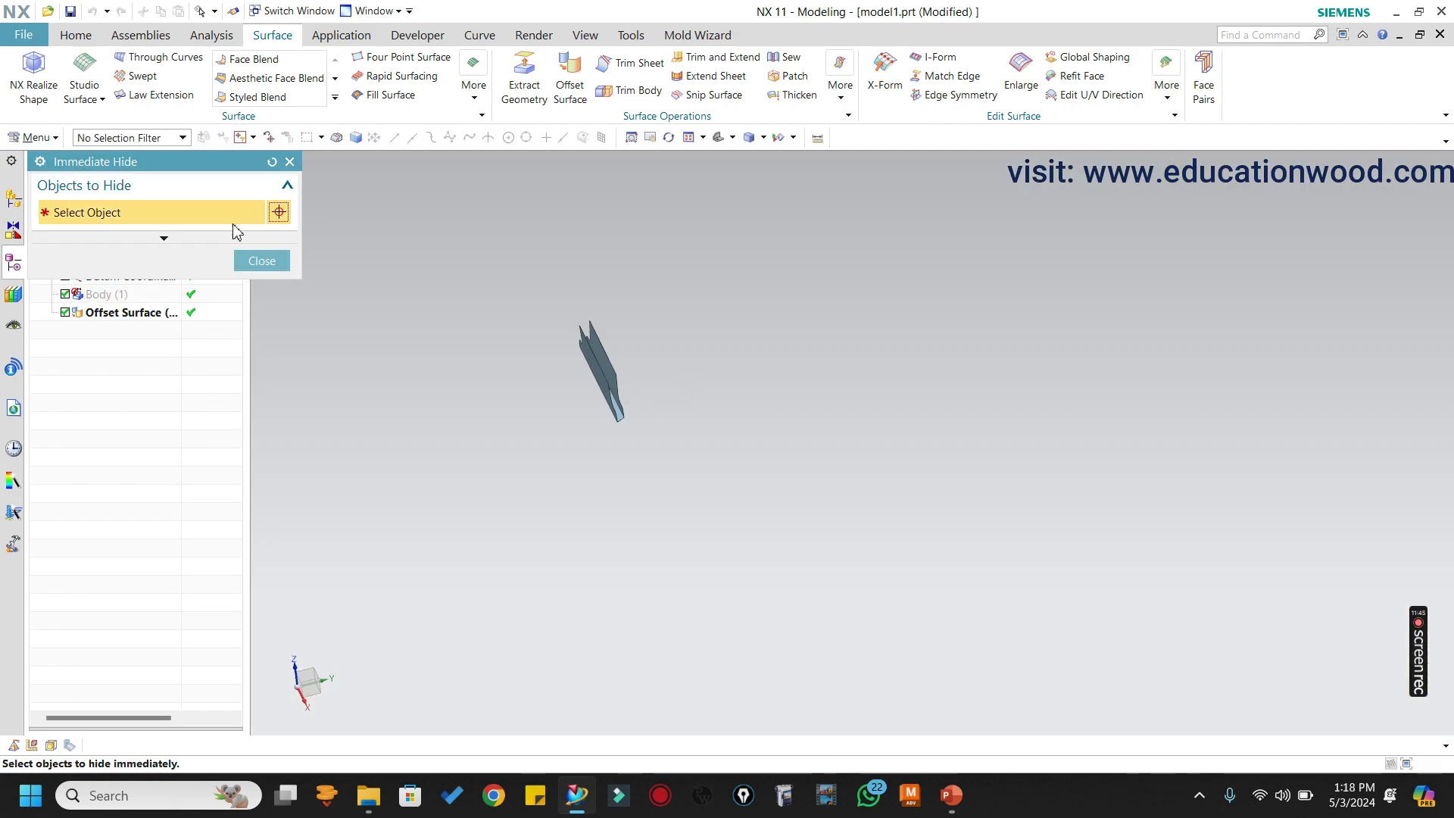
pyautogui.click(259, 261)
pyautogui.moveTo(510, 376); pyautogui.dragTo(725, 294, button='middle')
pyautogui.scroll(2, 725, 293)
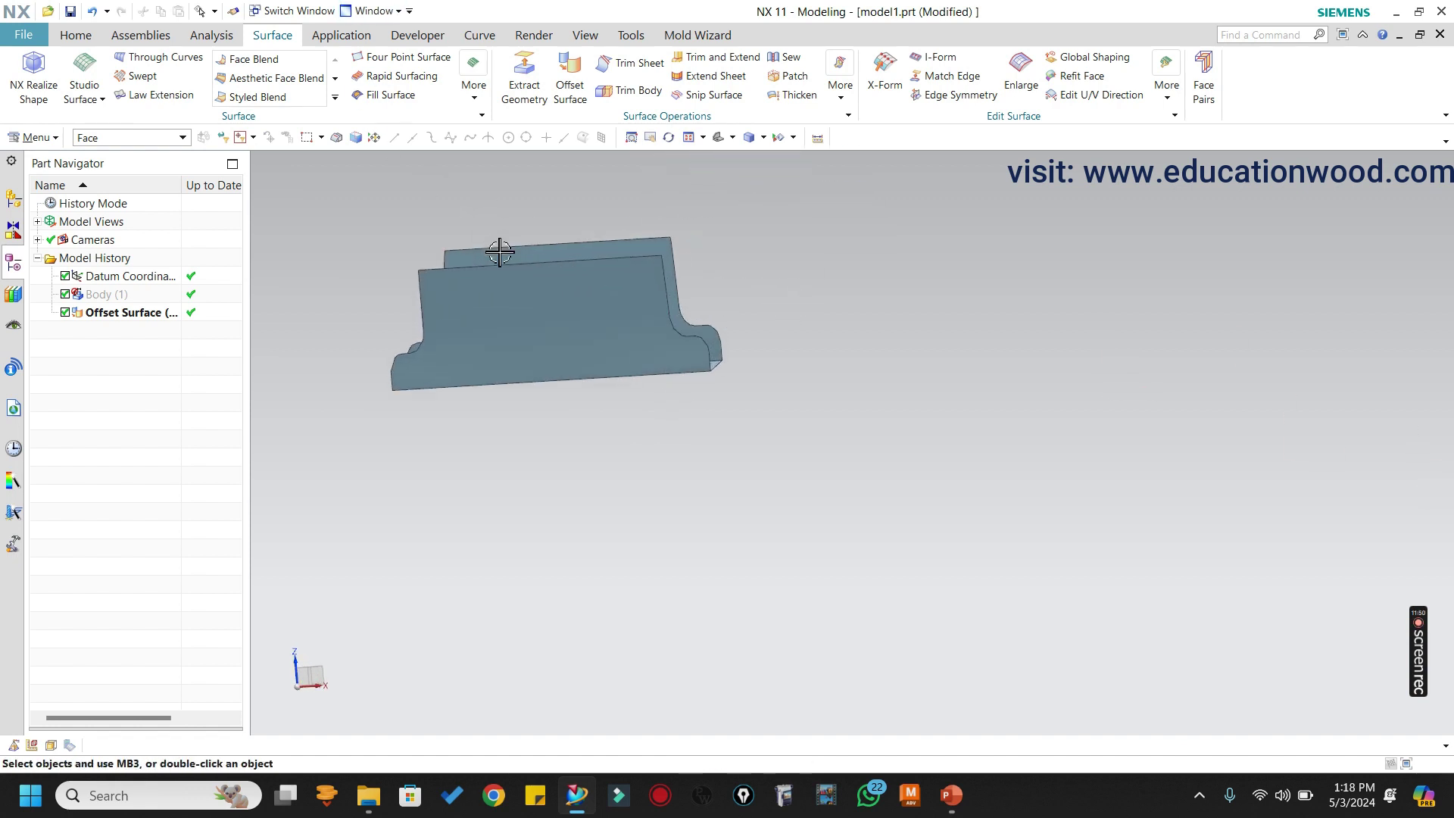
# Start Extend Sheet with an Offset limit of 5 mm and select the five edges at one end of the front wall.
pyautogui.click(76, 35)
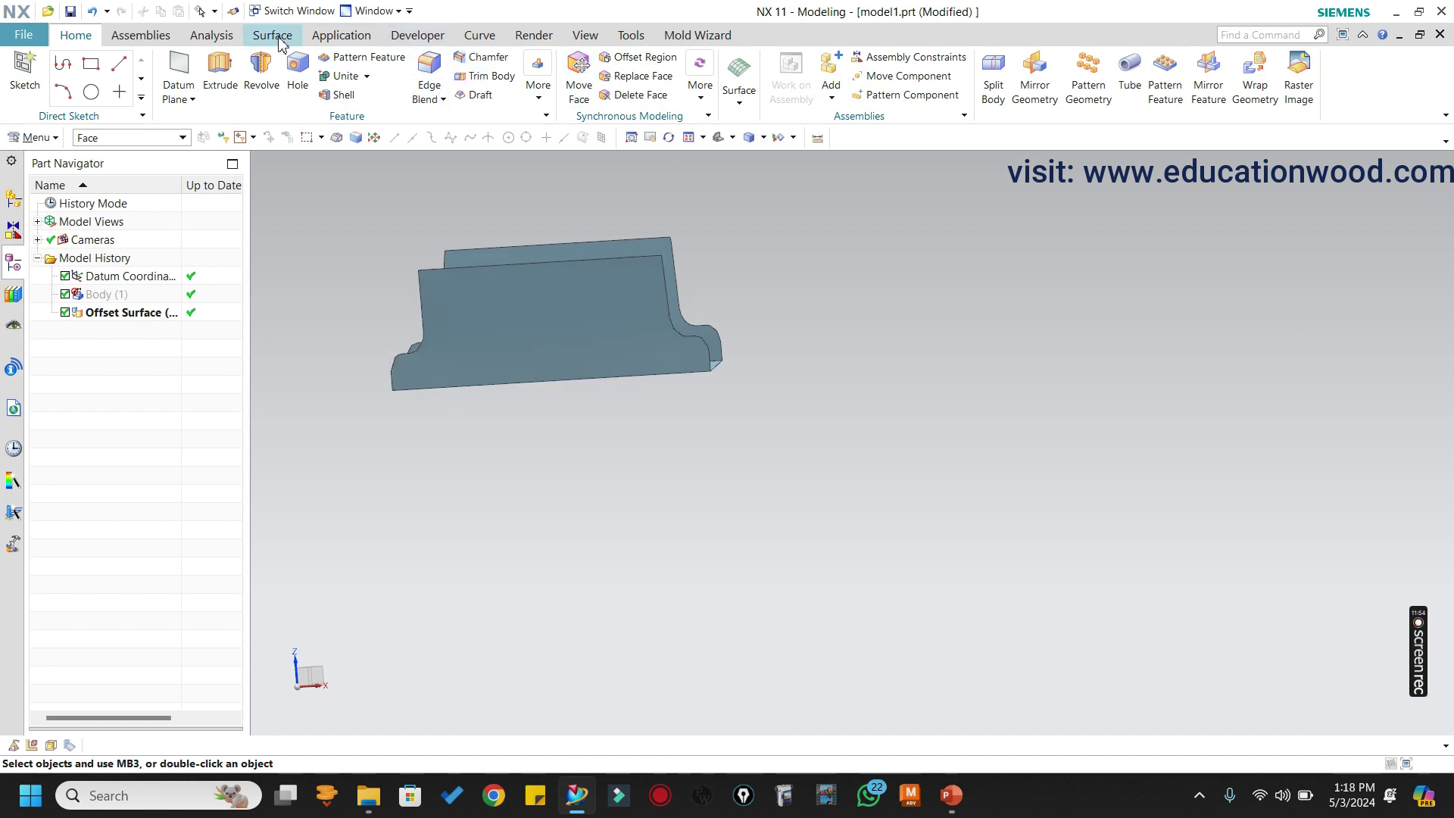
pyautogui.click(251, 36)
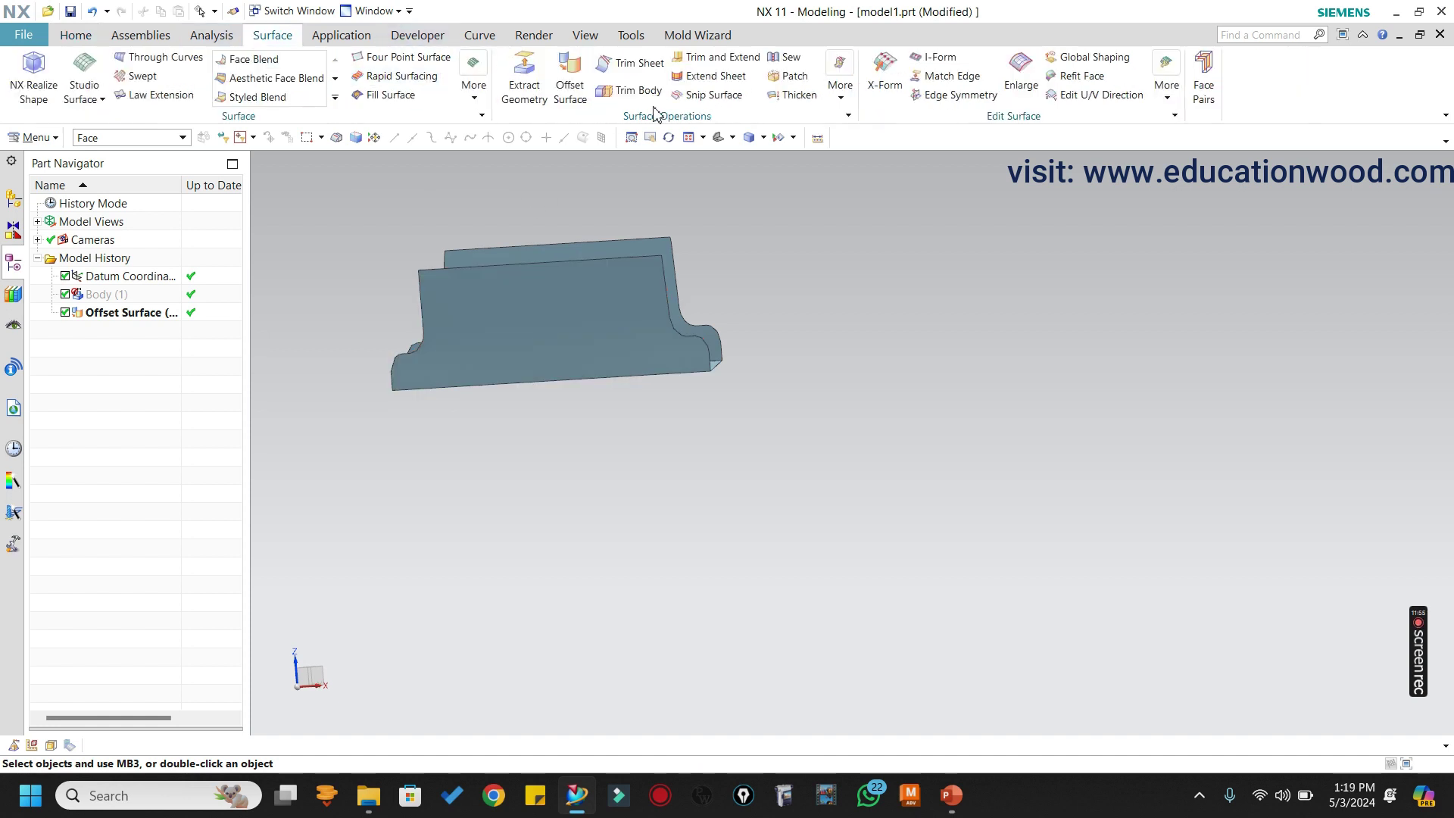
pyautogui.click(716, 76)
pyautogui.scroll(3, 678, 280)
pyautogui.click(649, 306)
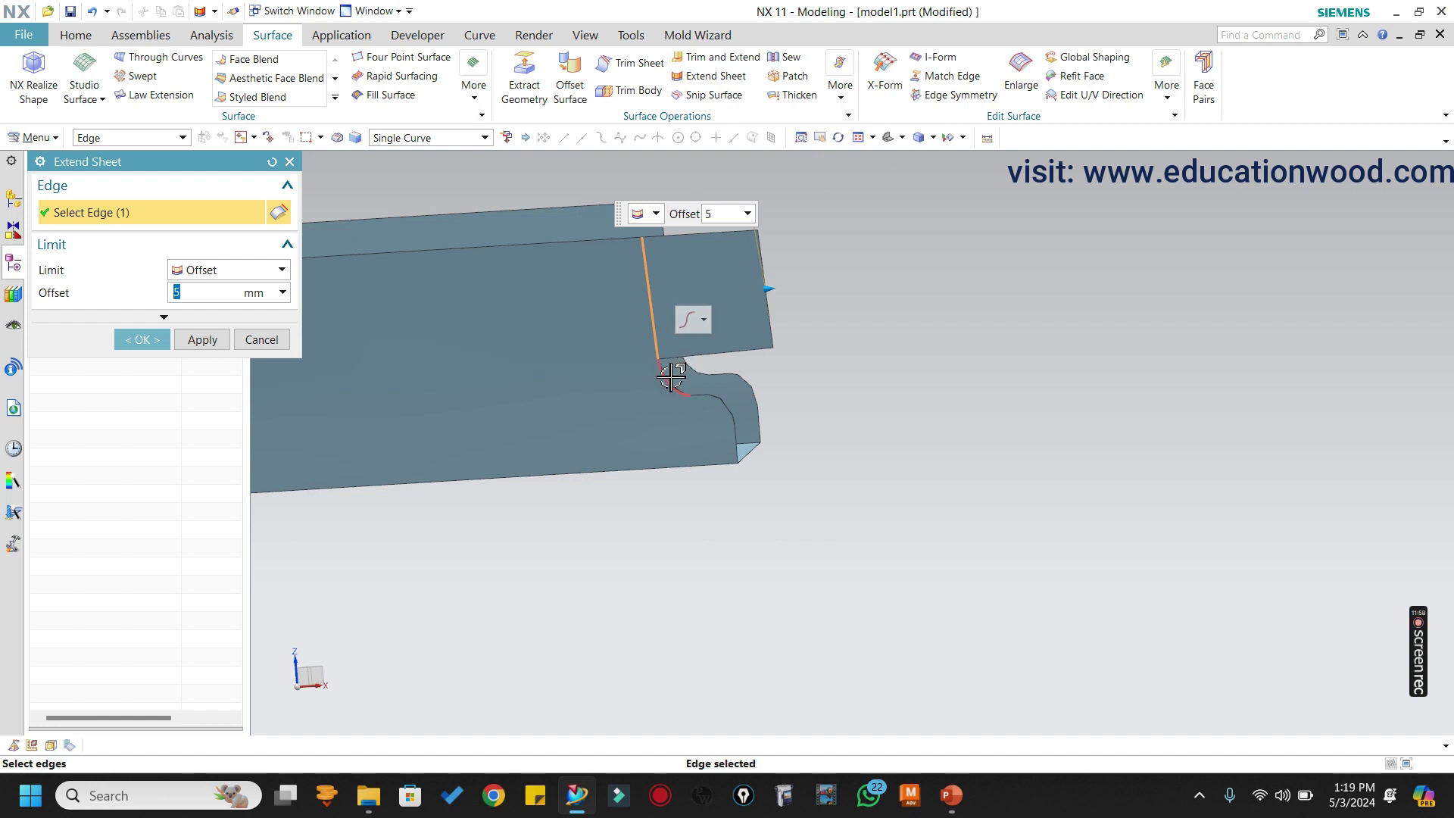
pyautogui.click(671, 377)
pyautogui.click(705, 400)
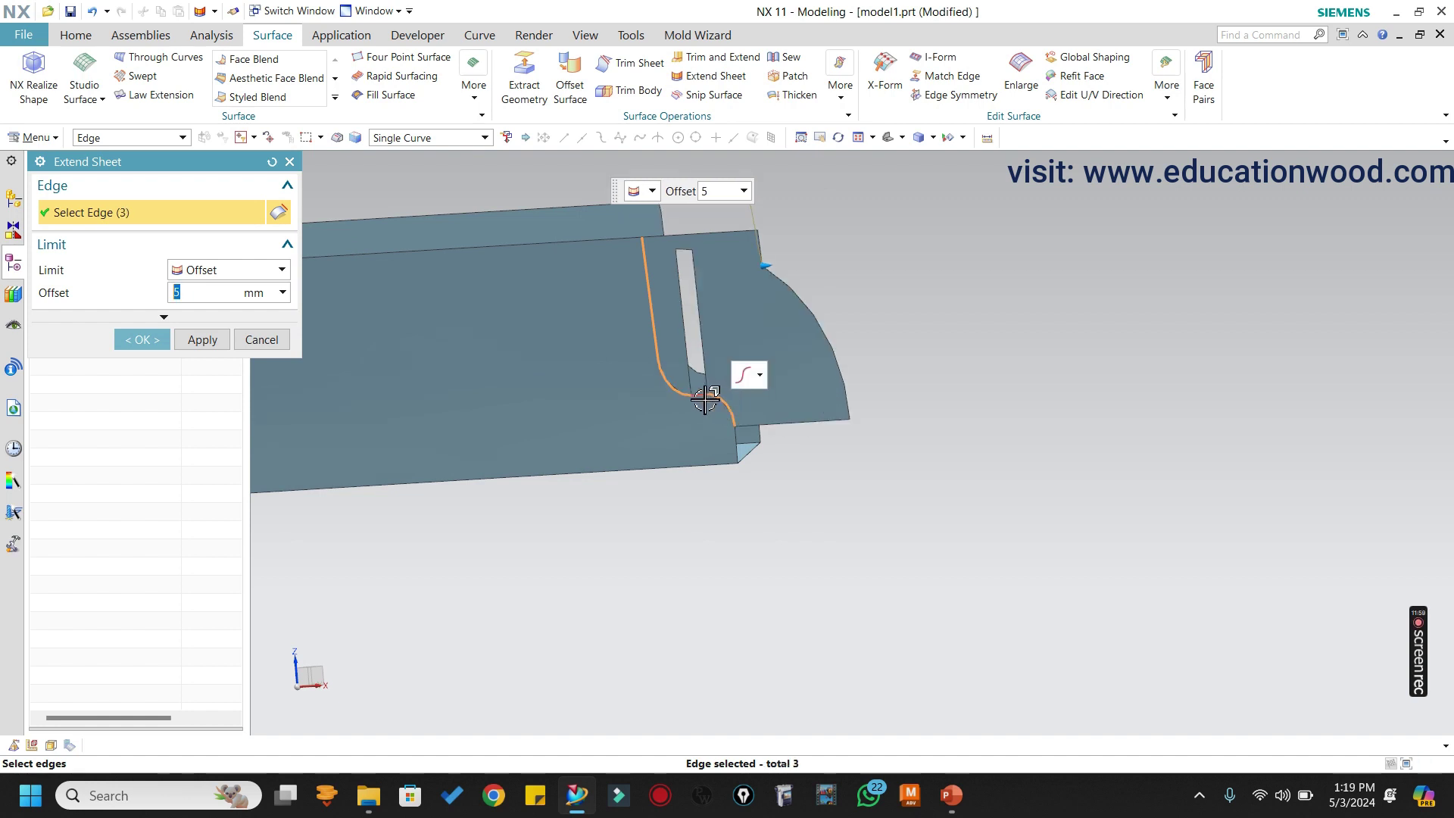
pyautogui.click(740, 442)
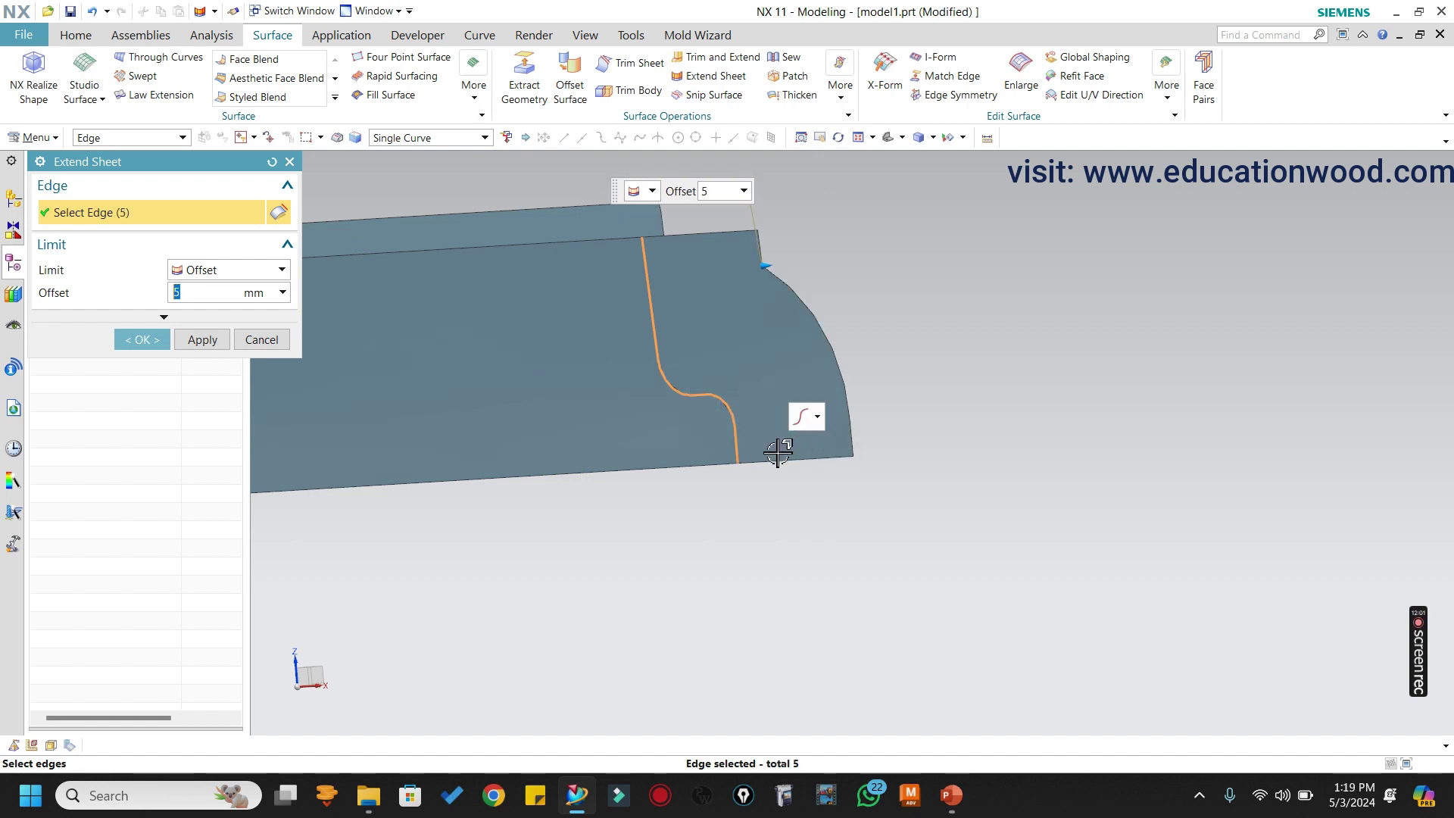
# Add the remaining edges at the same end, including the rear wall's straight and curved edges, to the sheet extension.
pyautogui.click(669, 232)
pyautogui.scroll(3, 659, 235)
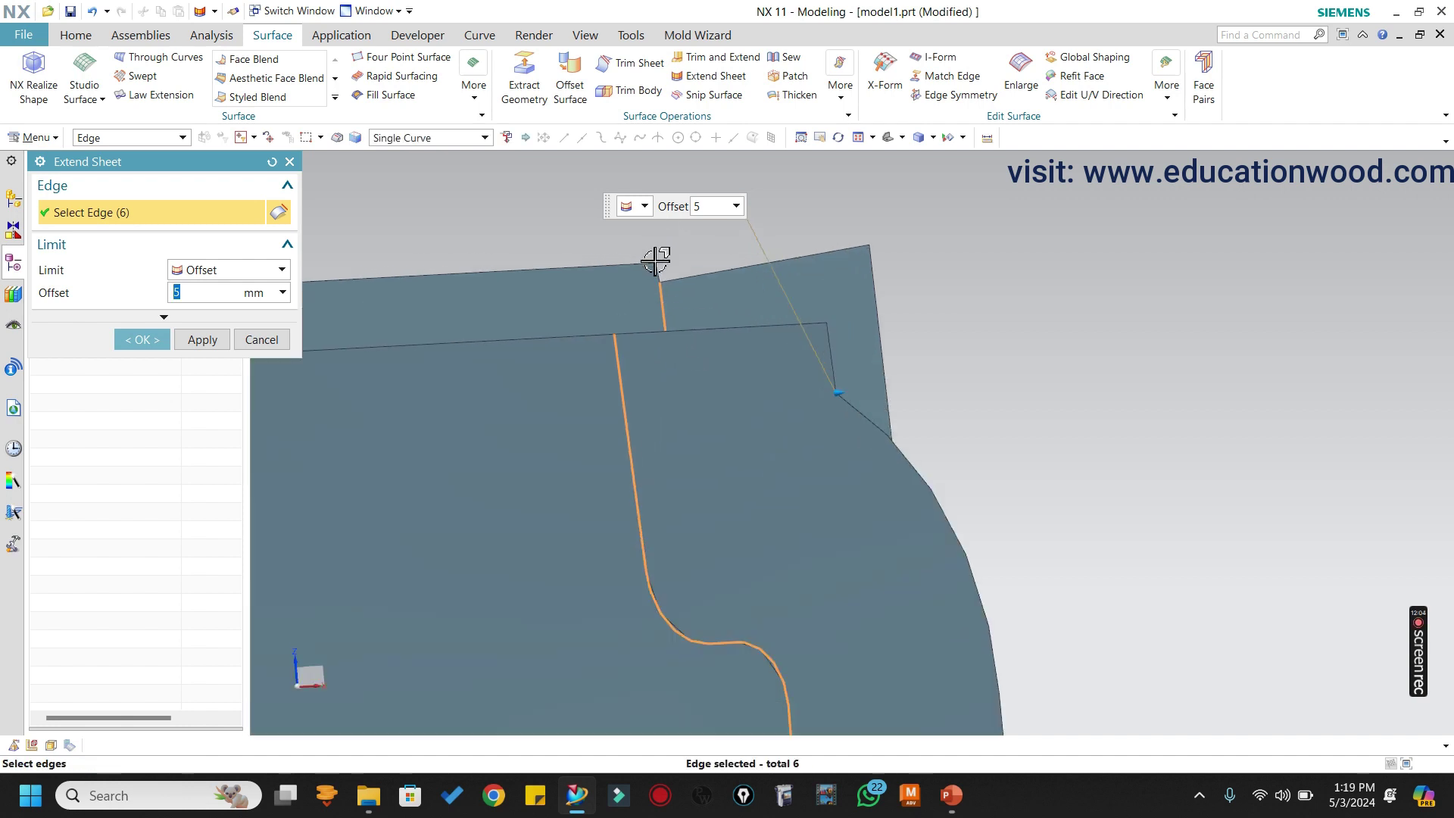
pyautogui.click(661, 271)
pyautogui.scroll(-3, 652, 260)
pyautogui.moveTo(653, 260); pyautogui.dragTo(723, 312, button='middle')
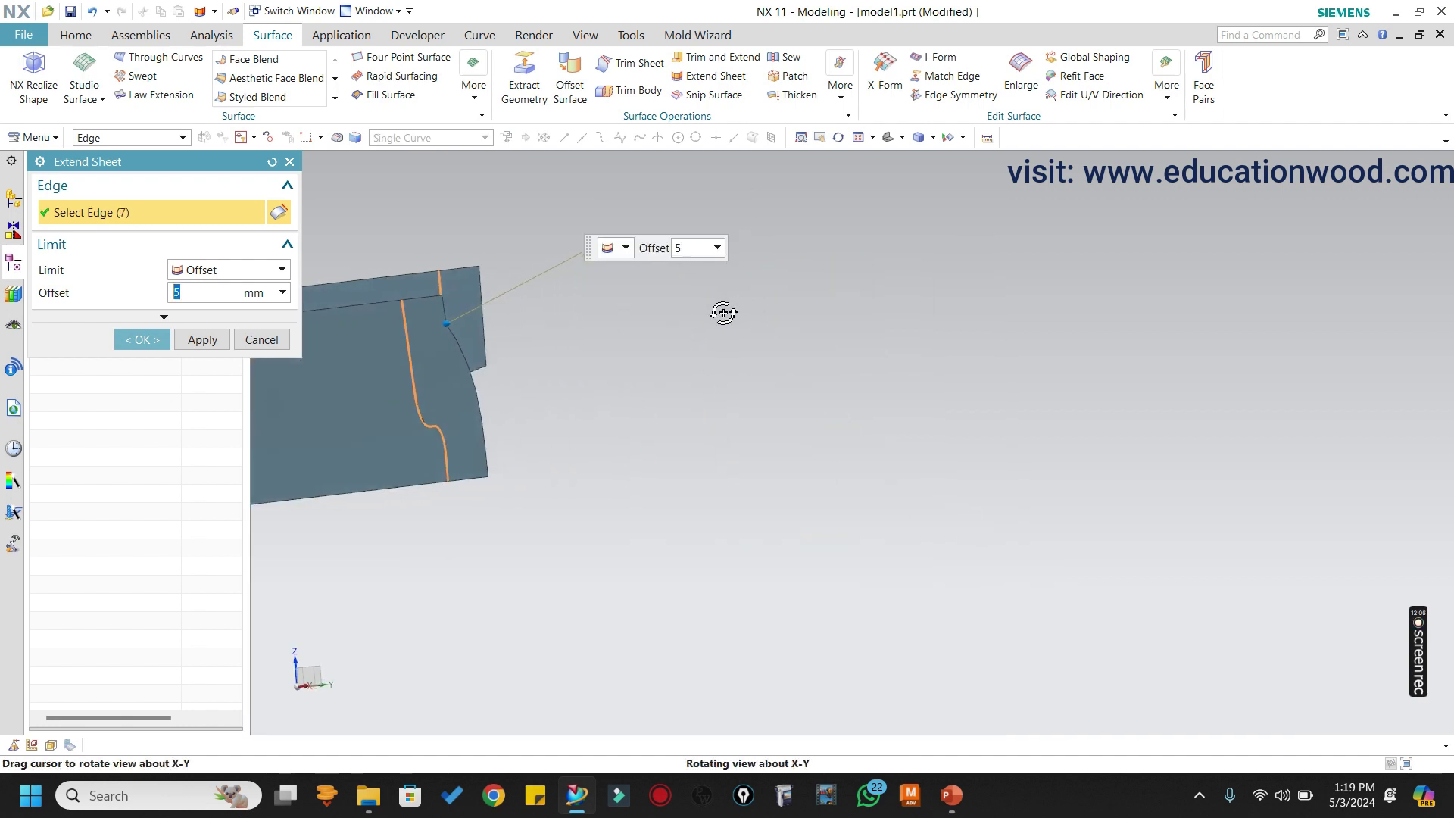
pyautogui.scroll(-4, 722, 313)
pyautogui.moveTo(601, 318); pyautogui.dragTo(540, 356, button='middle')
pyautogui.scroll(8, 543, 358)
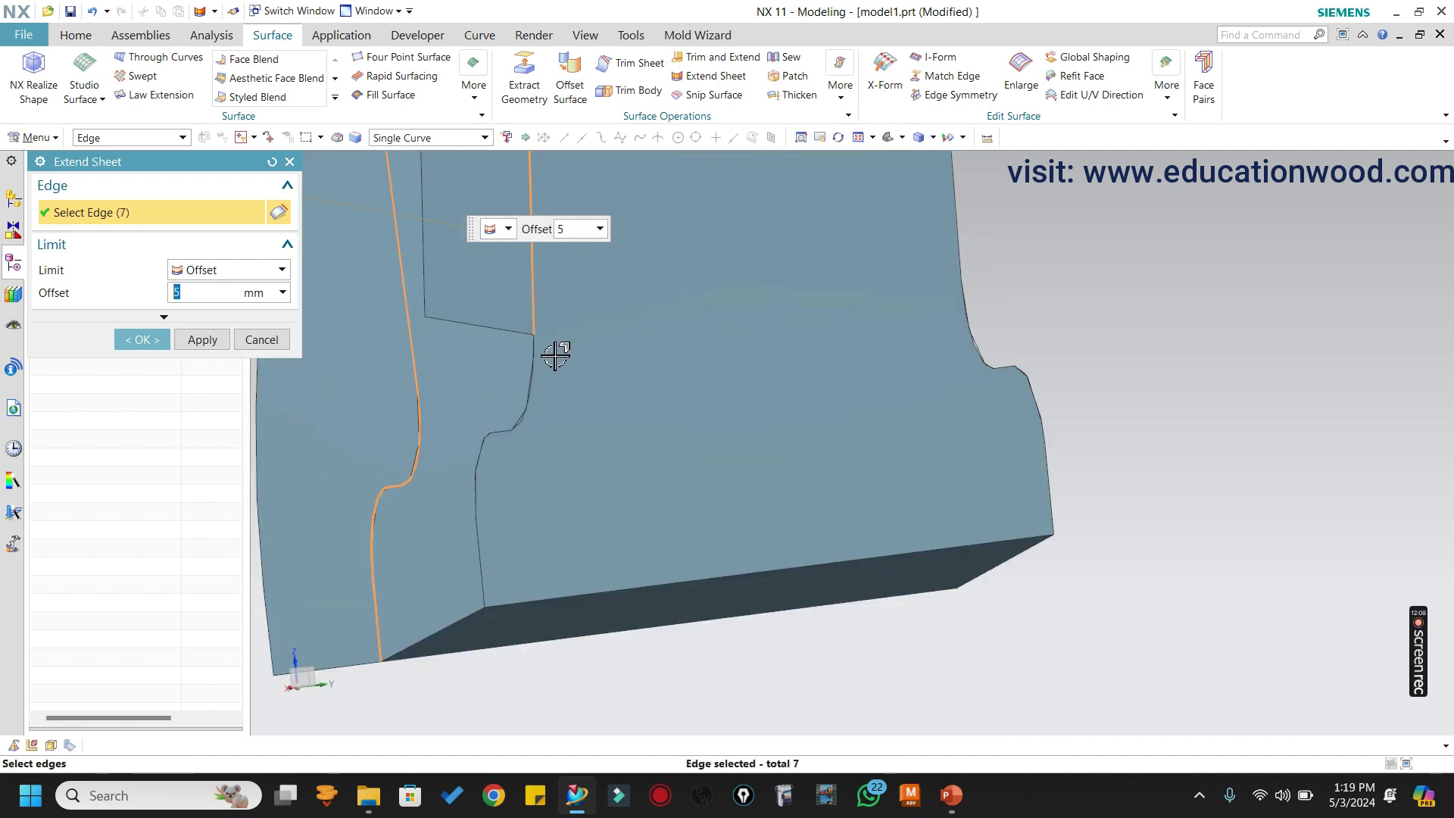
pyautogui.click(492, 444)
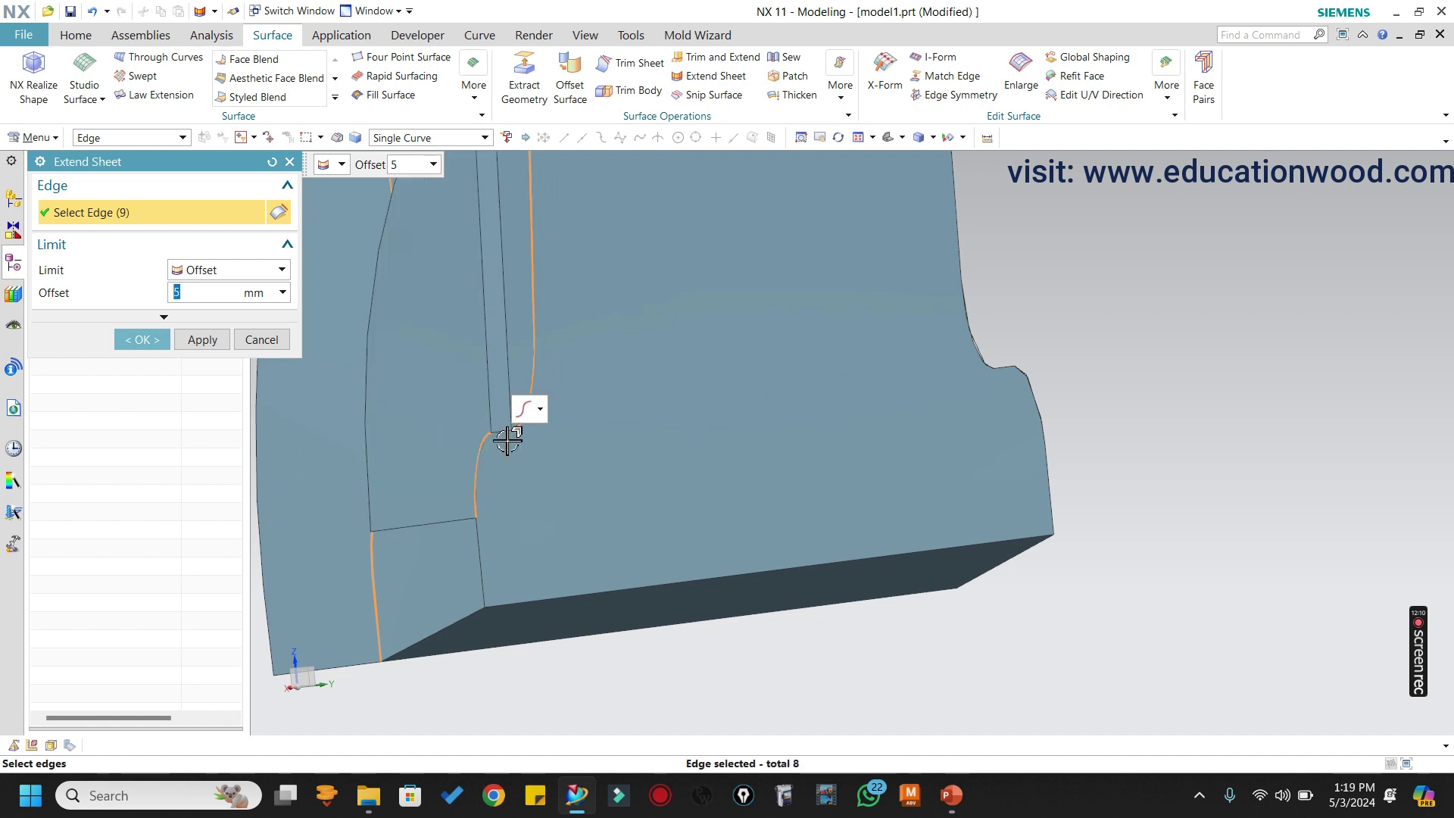
pyautogui.scroll(3, 500, 438)
pyautogui.scroll(-3, 491, 411)
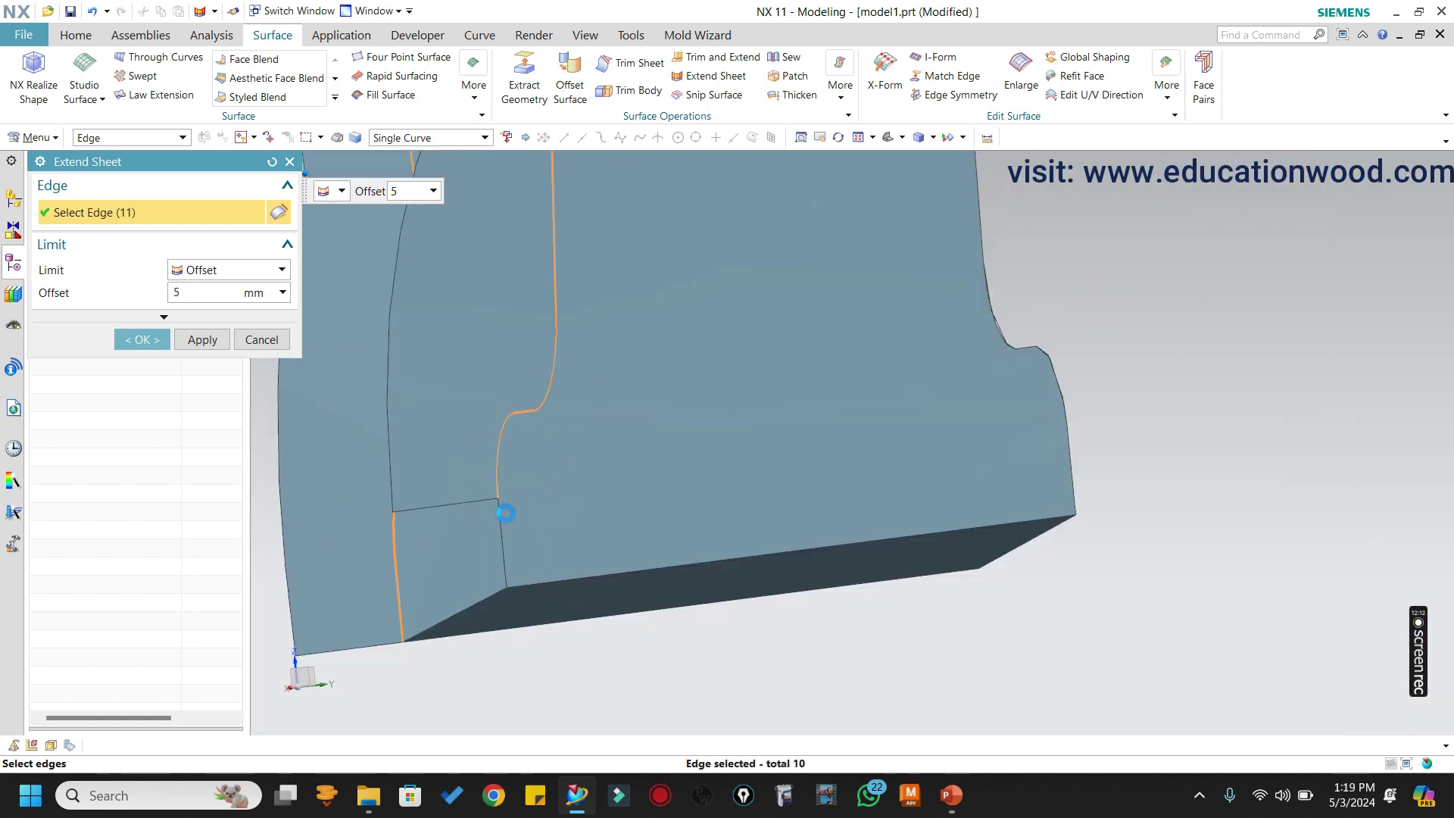
pyautogui.keyDown('shift'); pyautogui.moveTo(503, 593); pyautogui.dragTo(874, 400, button='middle'); pyautogui.keyUp('shift')
pyautogui.press('F8')
pyautogui.scroll(-4, 770, 328)
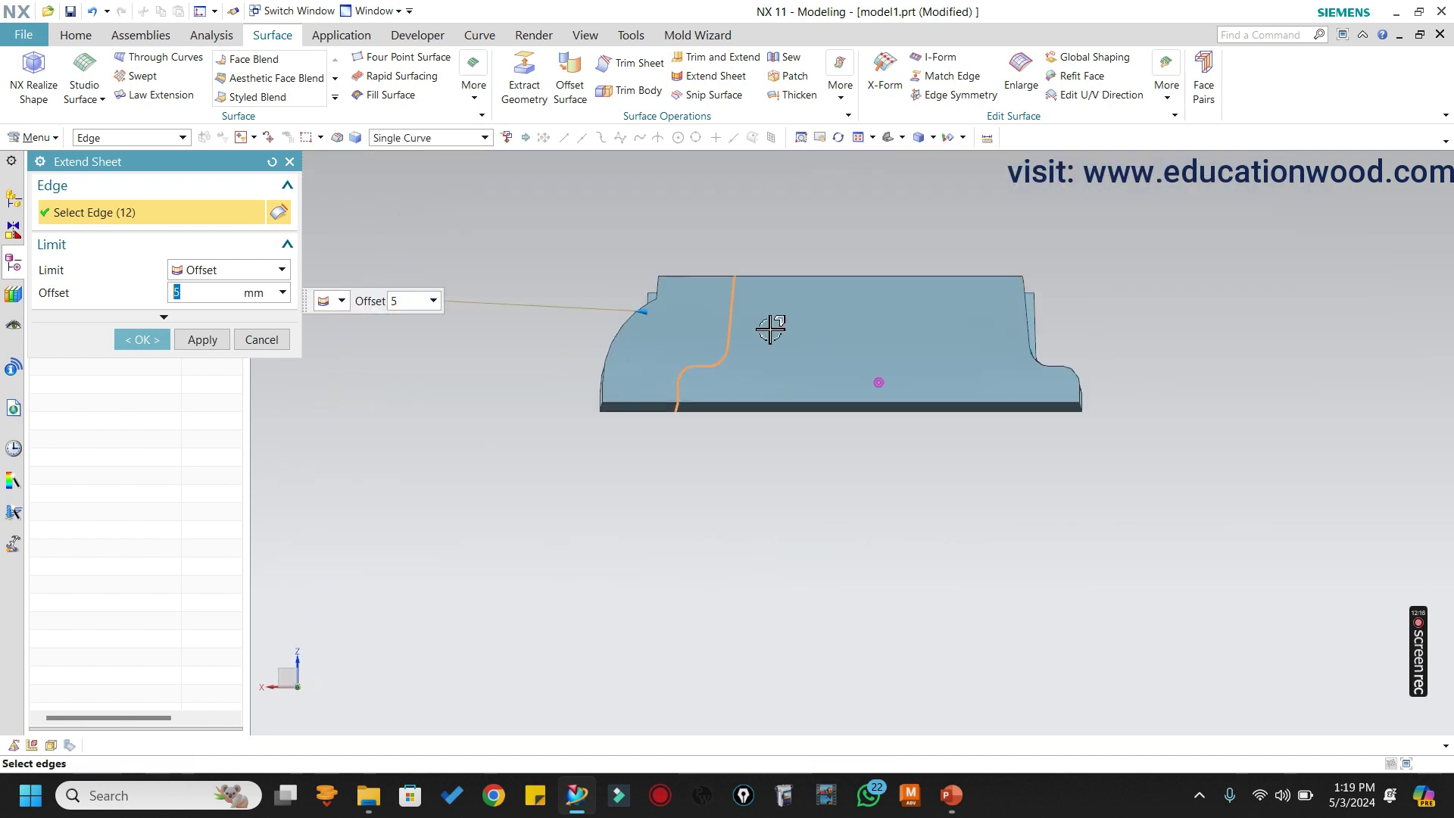
# Add all edges of the opposite end and extend both ends of the sheet with a 5 mm offset.
pyautogui.scroll(4, 991, 355)
pyautogui.moveTo(1120, 532); pyautogui.dragTo(1113, 530)
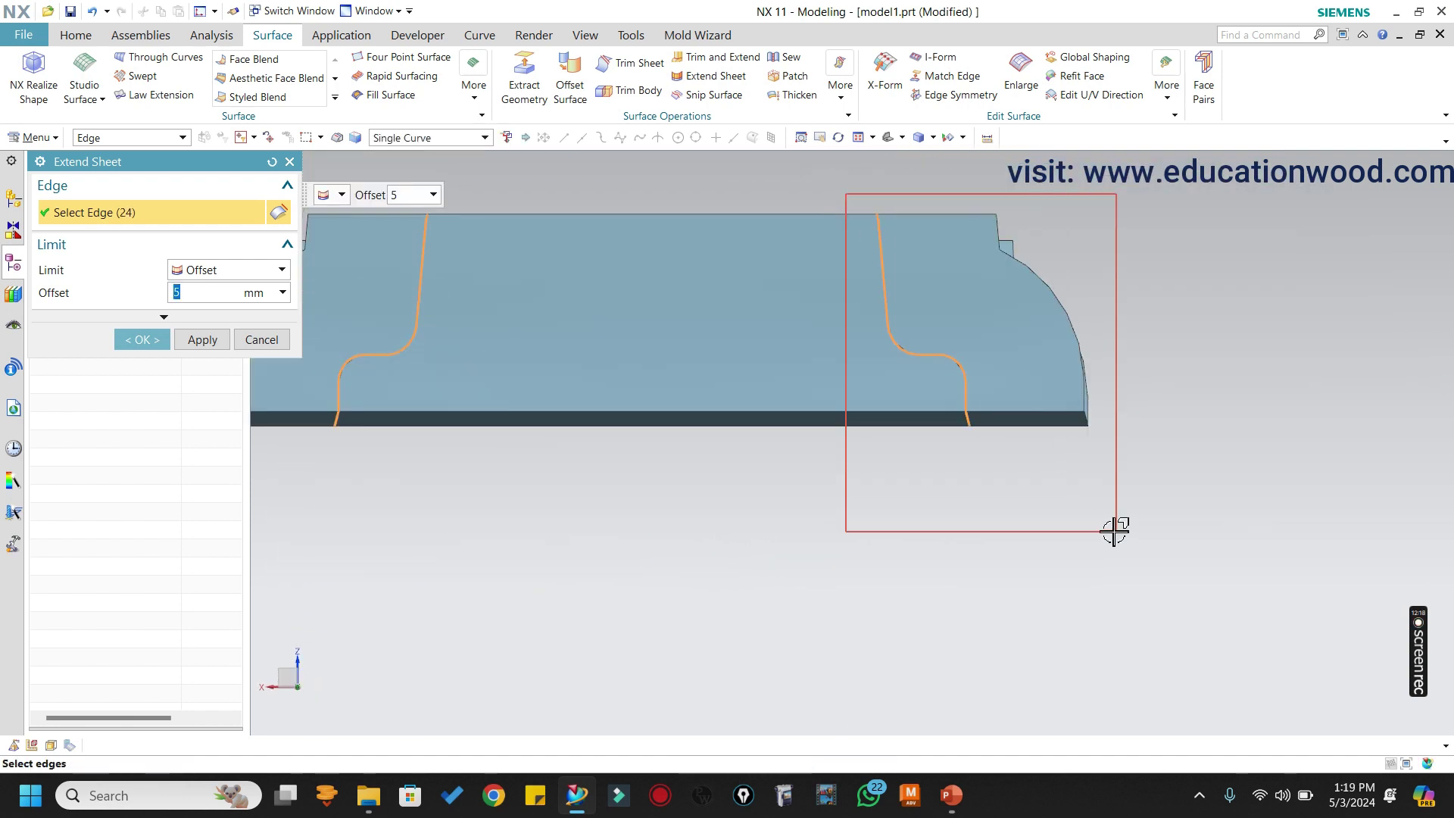
pyautogui.scroll(-1, 962, 303)
pyautogui.scroll(1, 970, 302)
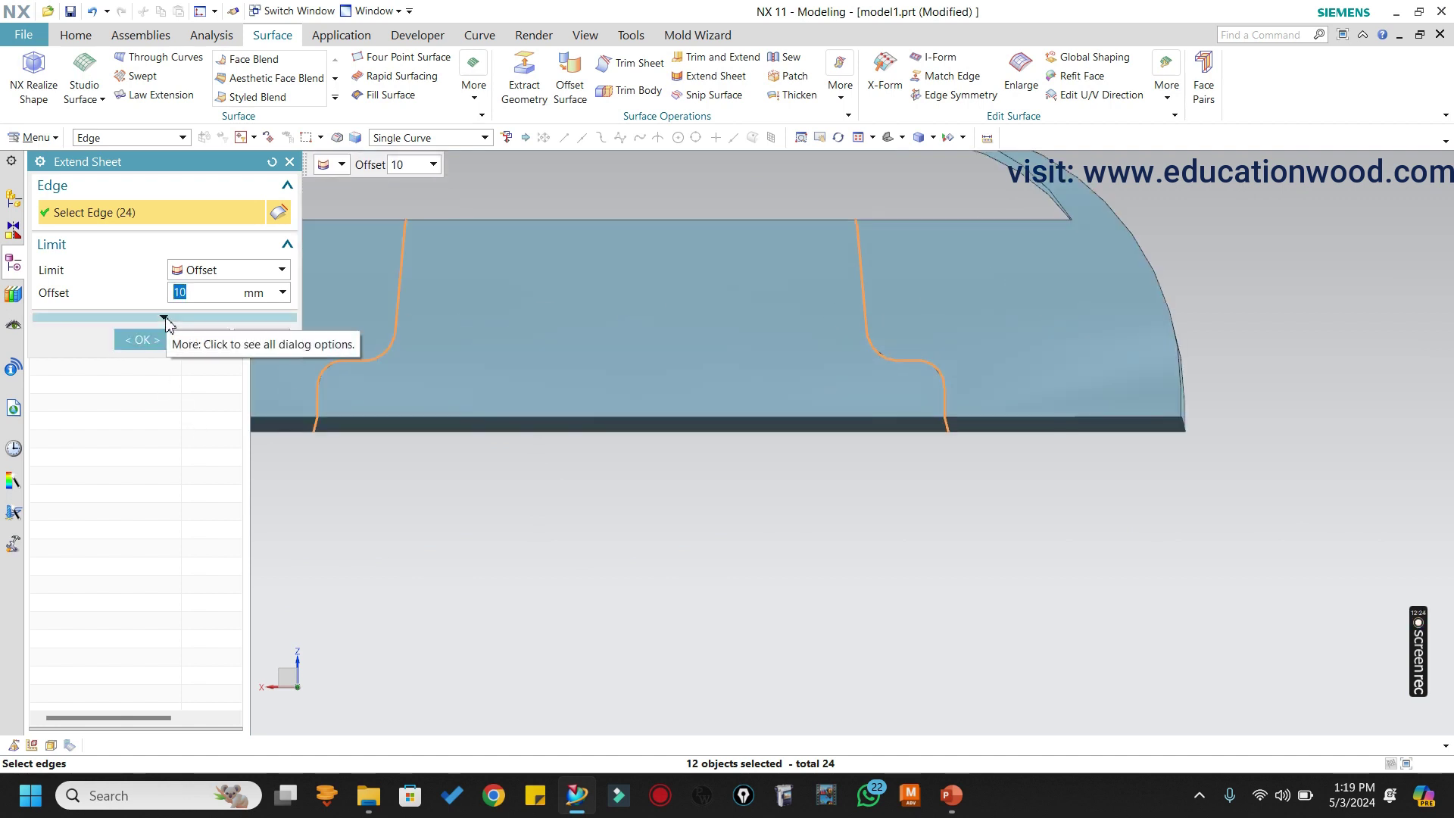
pyautogui.scroll(-2, 1097, 338)
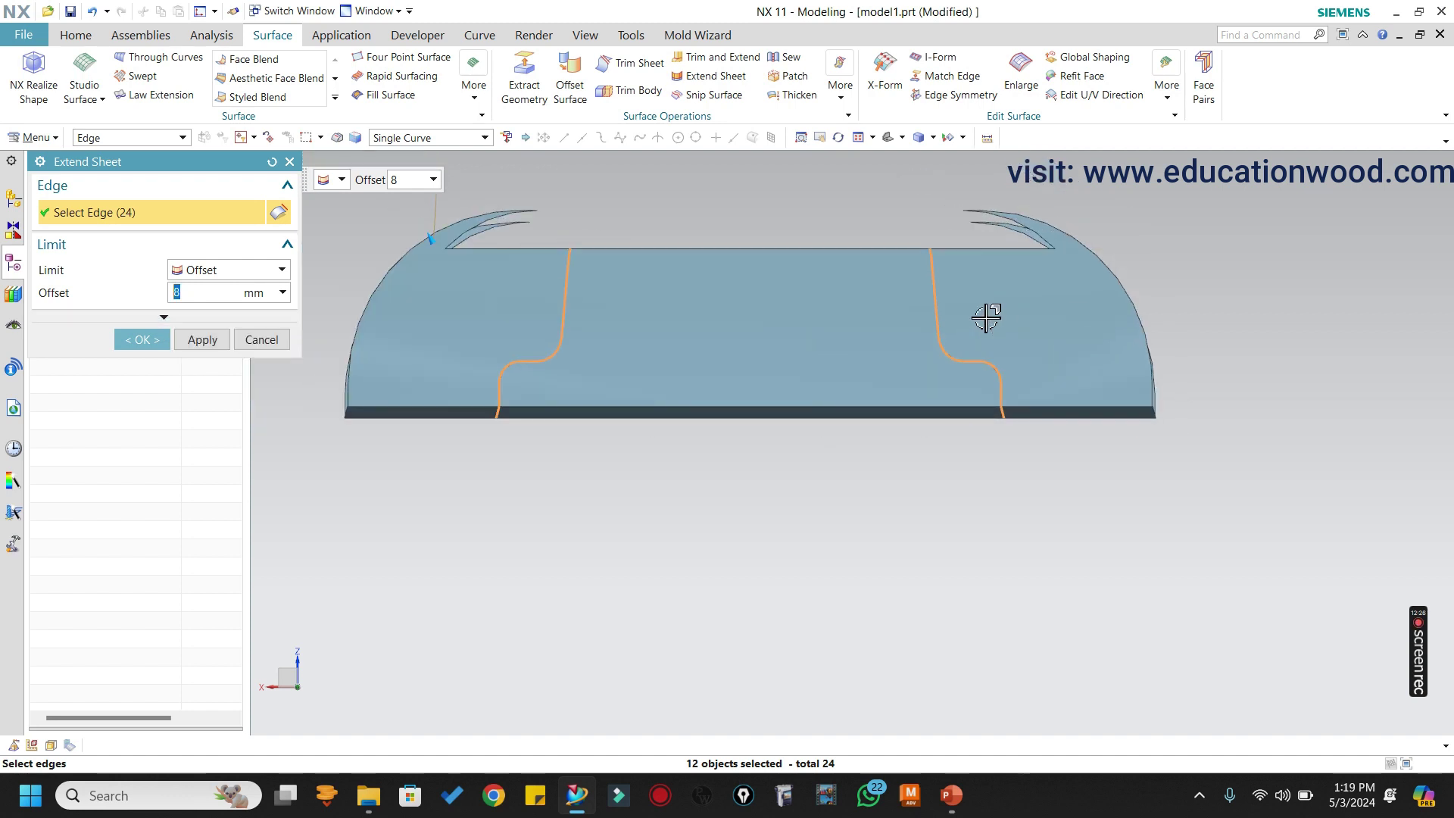
pyautogui.press('Return')
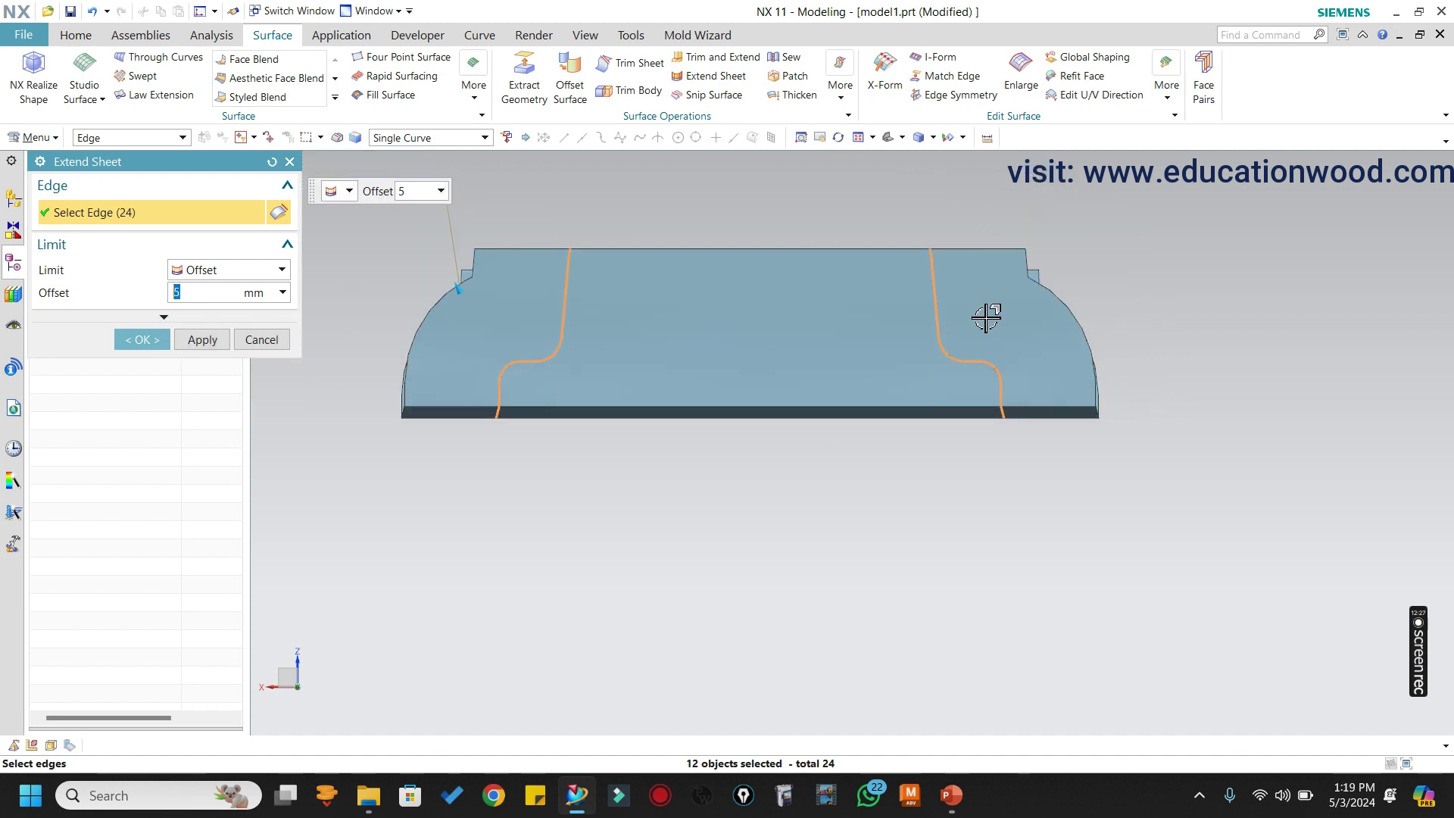
pyautogui.click(148, 340)
# Examine the extended sheet from several orientations relative to the datum coordinate system.
pyautogui.moveTo(568, 341); pyautogui.dragTo(652, 380, button='middle')
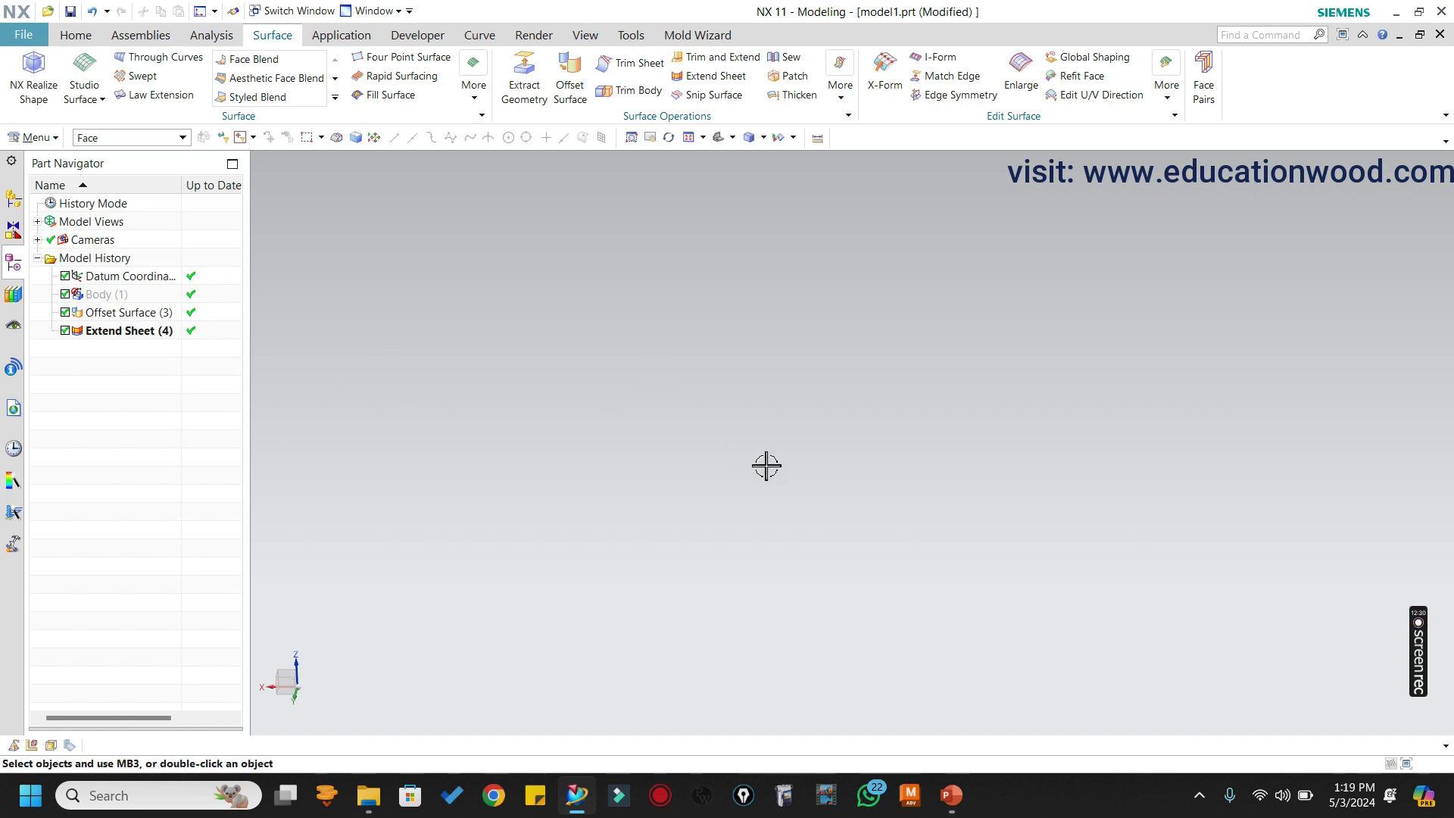
pyautogui.scroll(-4, 767, 465)
pyautogui.scroll(5, 786, 286)
pyautogui.press('F8')
pyautogui.scroll(-3, 803, 271)
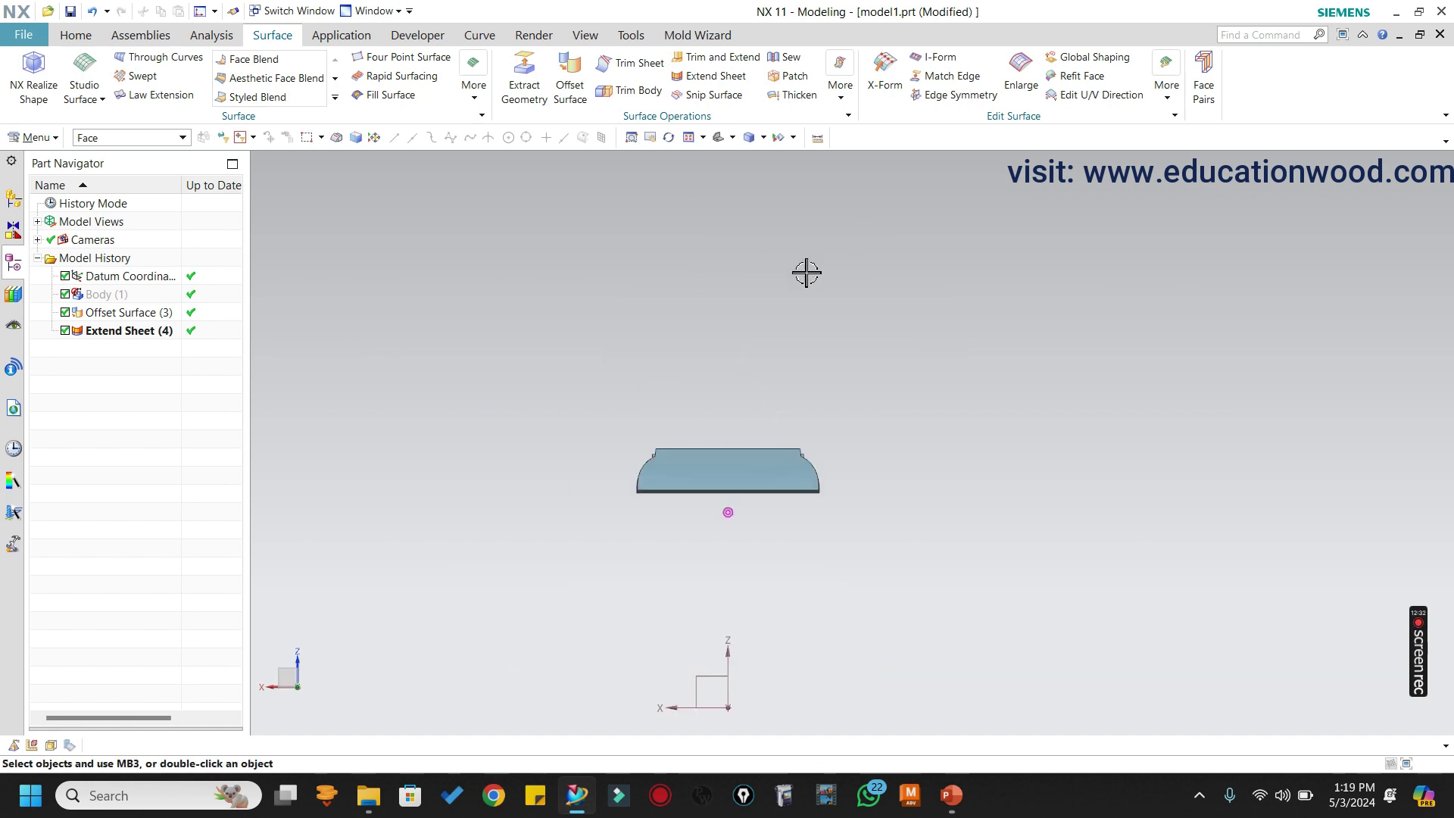
pyautogui.scroll(5, 708, 350)
pyautogui.moveTo(691, 357)
pyautogui.mouseDown(button='middle')
pyautogui.moveTo(972, 364)
pyautogui.moveTo(688, 376)
pyautogui.moveTo(705, 374)
pyautogui.mouseUp(button='middle')
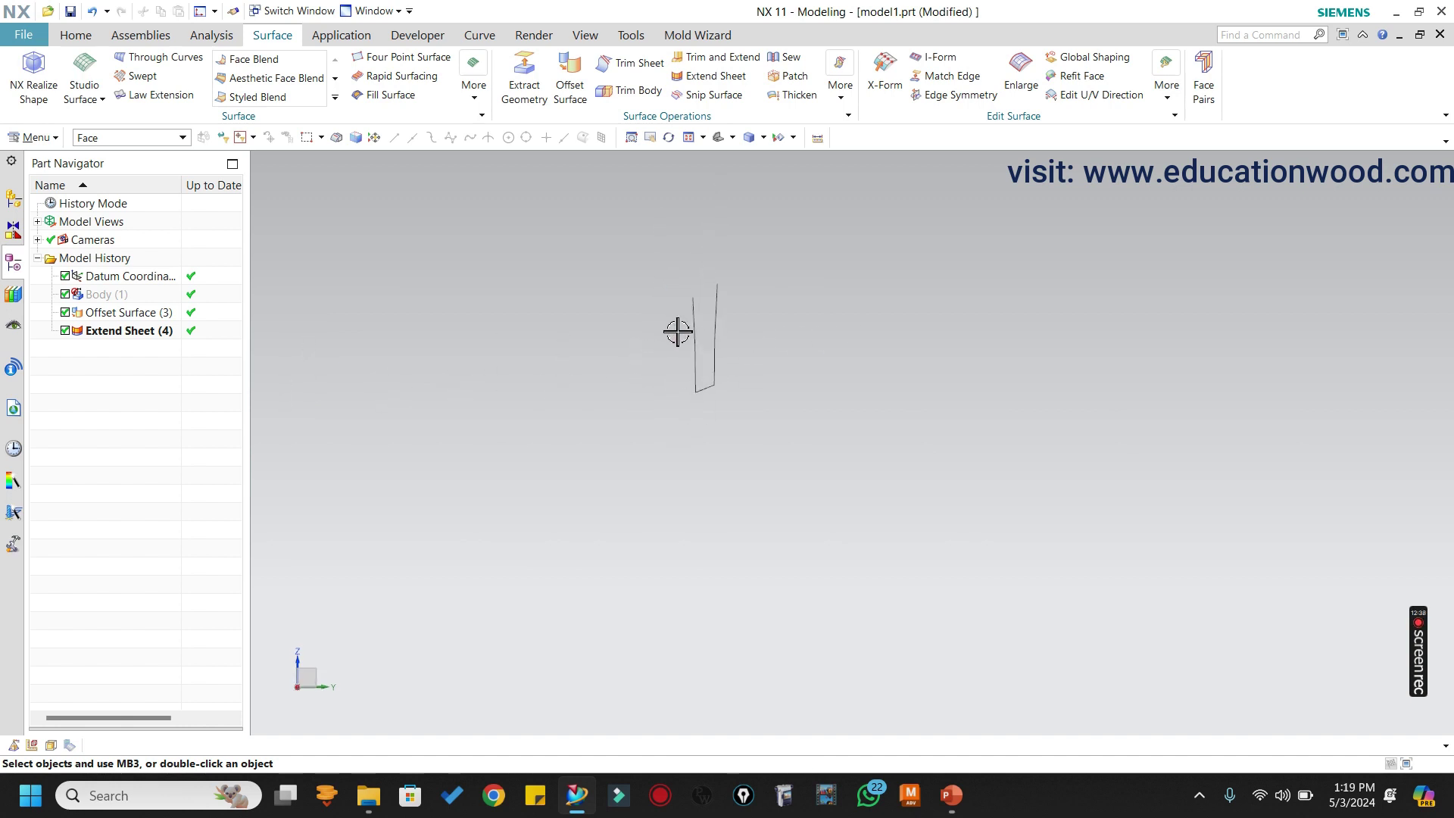
pyautogui.moveTo(678, 332); pyautogui.dragTo(711, 322, button='middle')
pyautogui.scroll(-7, 711, 323)
pyautogui.scroll(3, 1161, 451)
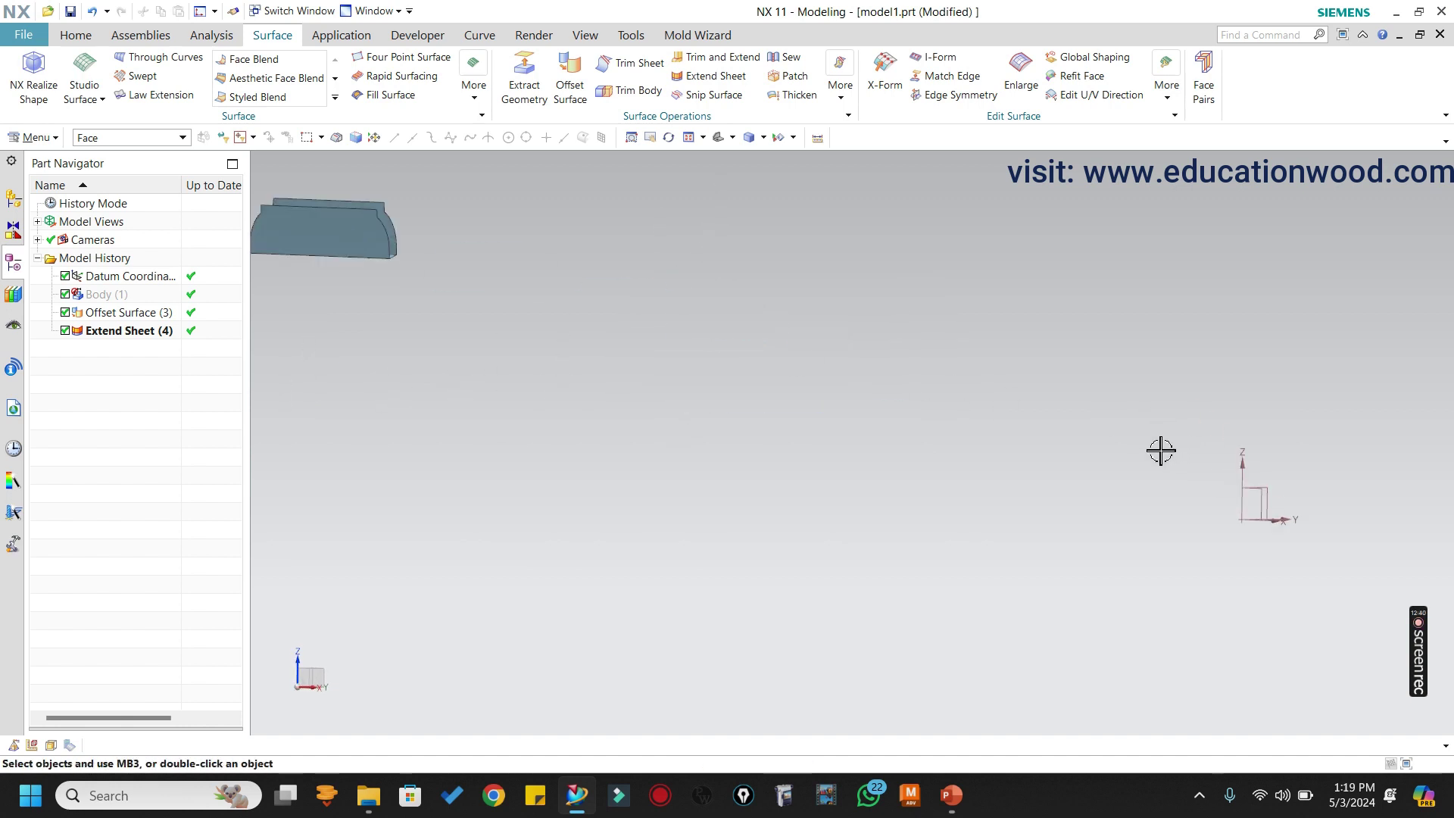
pyautogui.scroll(-3, 1161, 450)
pyautogui.moveTo(733, 374)
pyautogui.mouseDown(button='middle')
pyautogui.moveTo(773, 351)
pyautogui.moveTo(870, 409)
pyautogui.moveTo(779, 348)
pyautogui.moveTo(783, 378)
pyautogui.moveTo(743, 379)
pyautogui.mouseUp(button='middle')
pyautogui.press('F8')
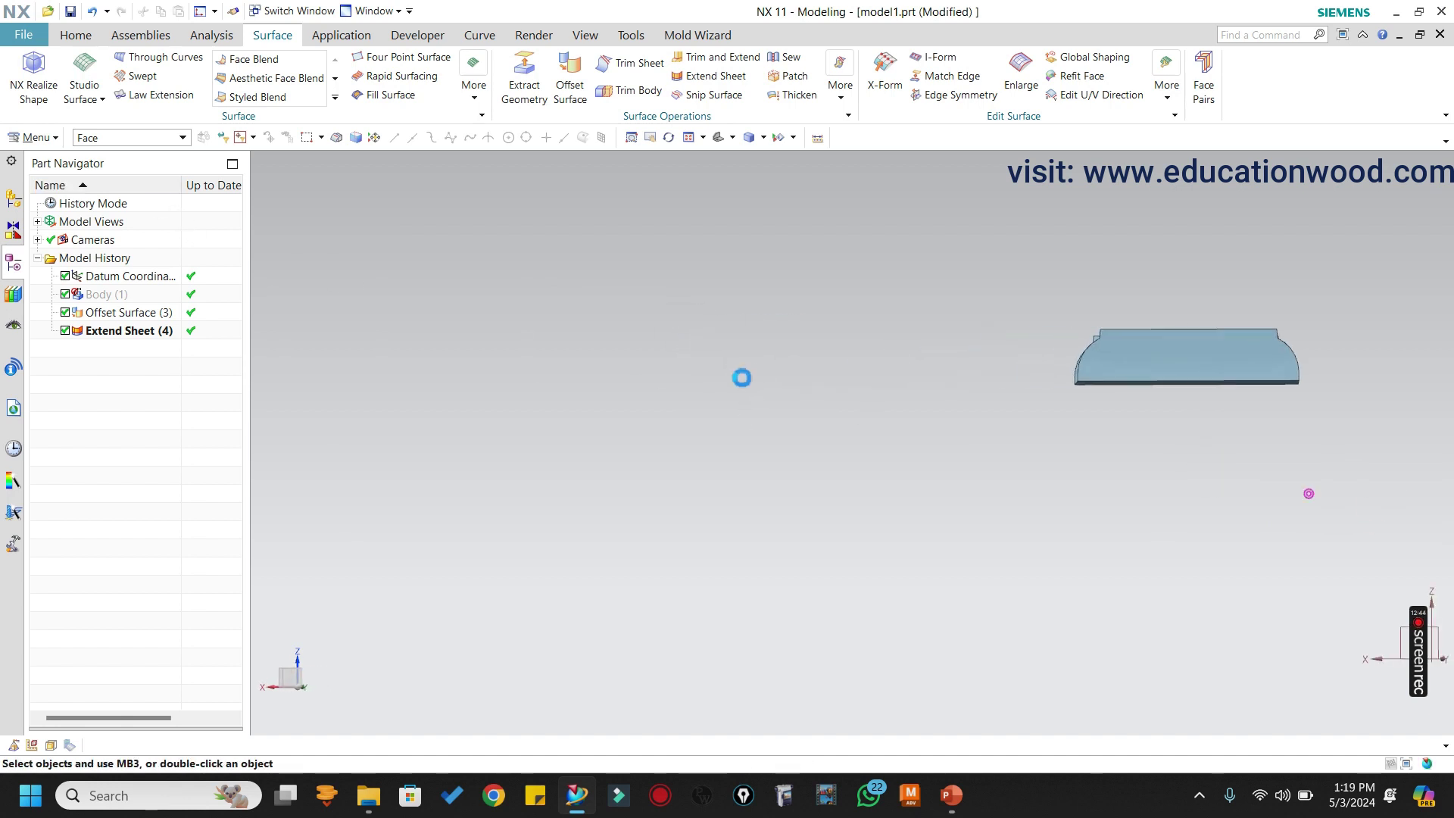
# Create a new sketch on the datum coordinate system's XZ plane, facing the extended sheet's long side.
pyautogui.scroll(-5, 748, 385)
pyautogui.click(75, 35)
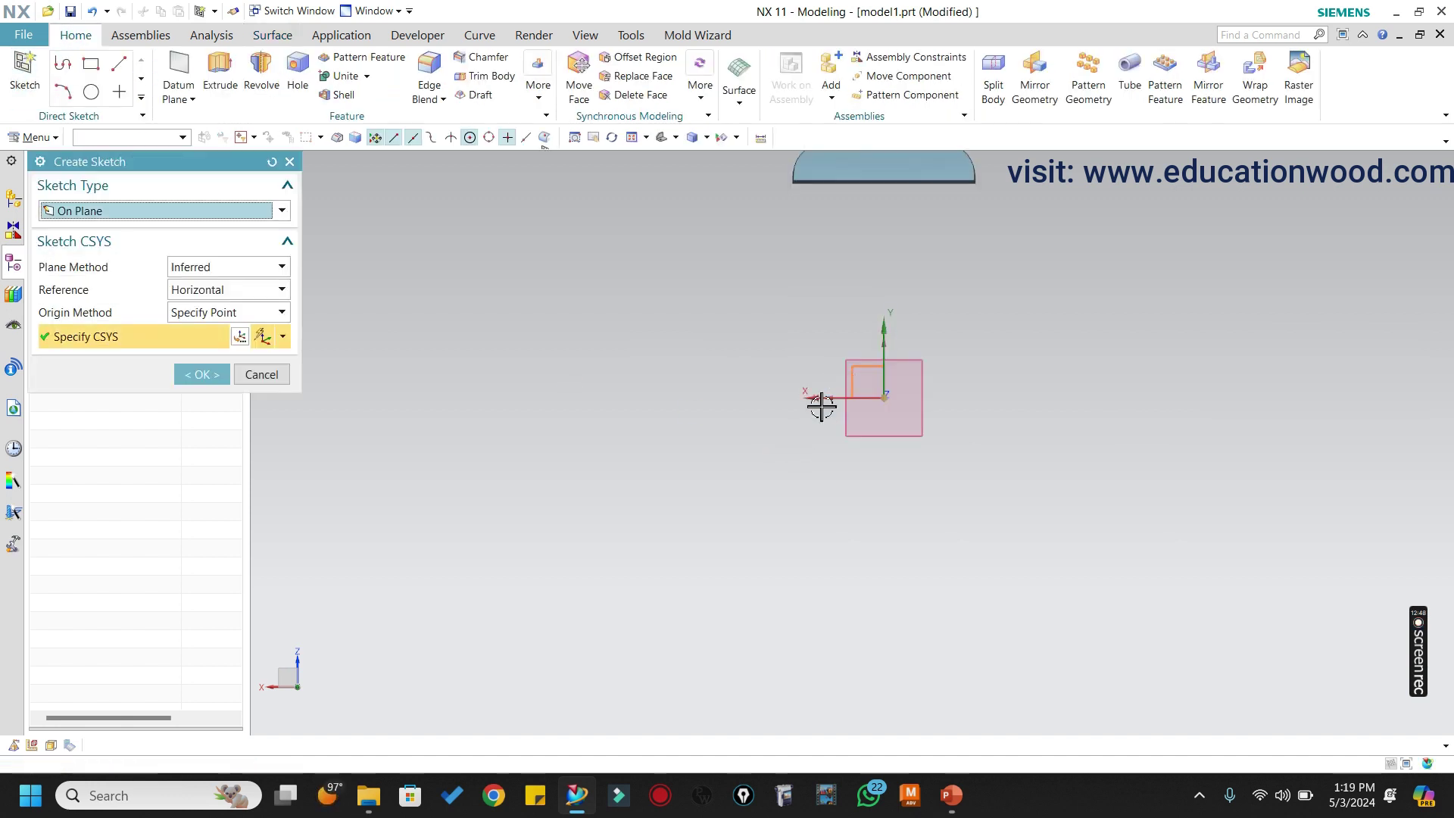
pyautogui.click(199, 375)
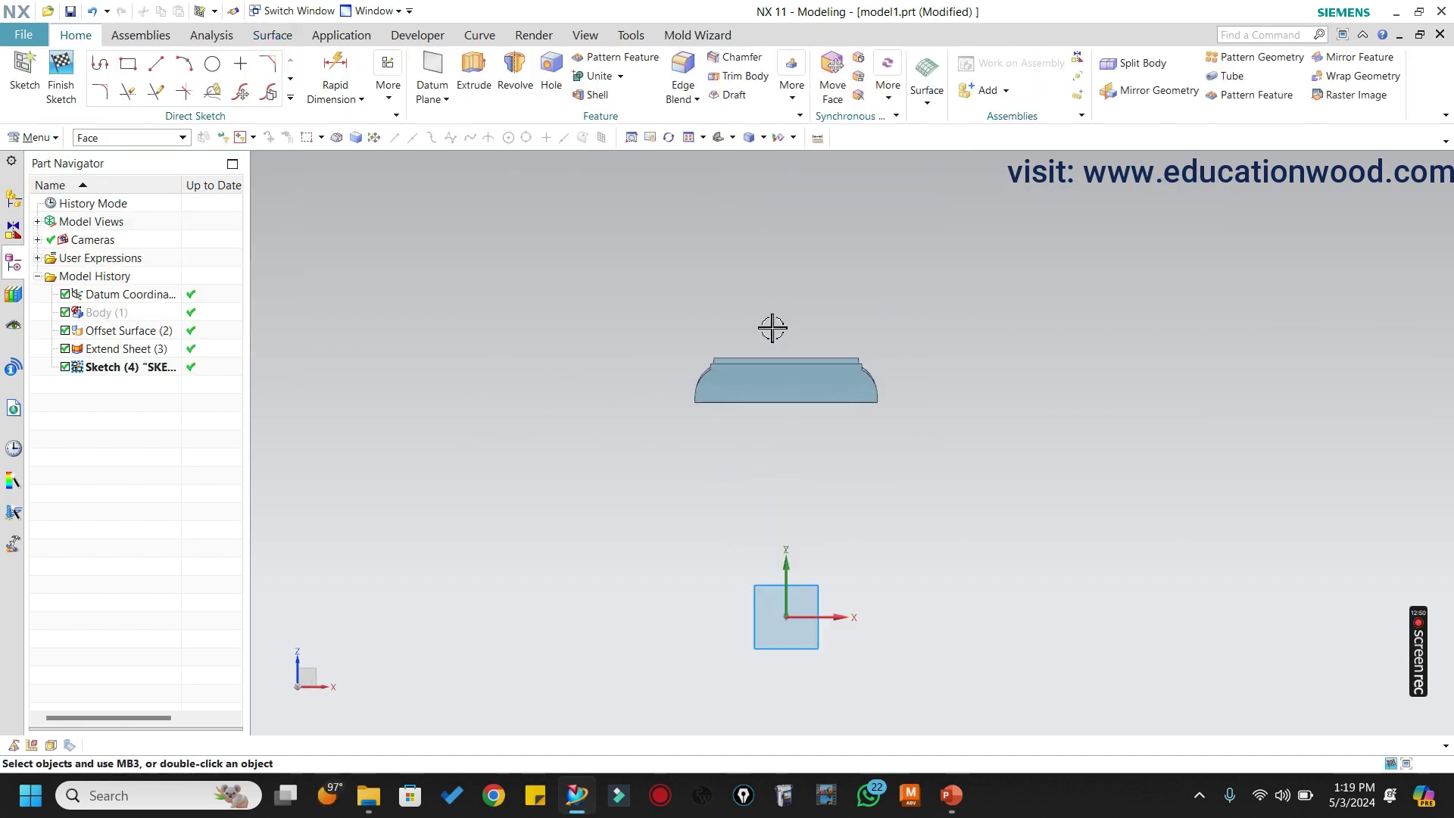
# Inspect the outline and upper corners of both sheet walls against the sketch plane.
pyautogui.scroll(5, 674, 250)
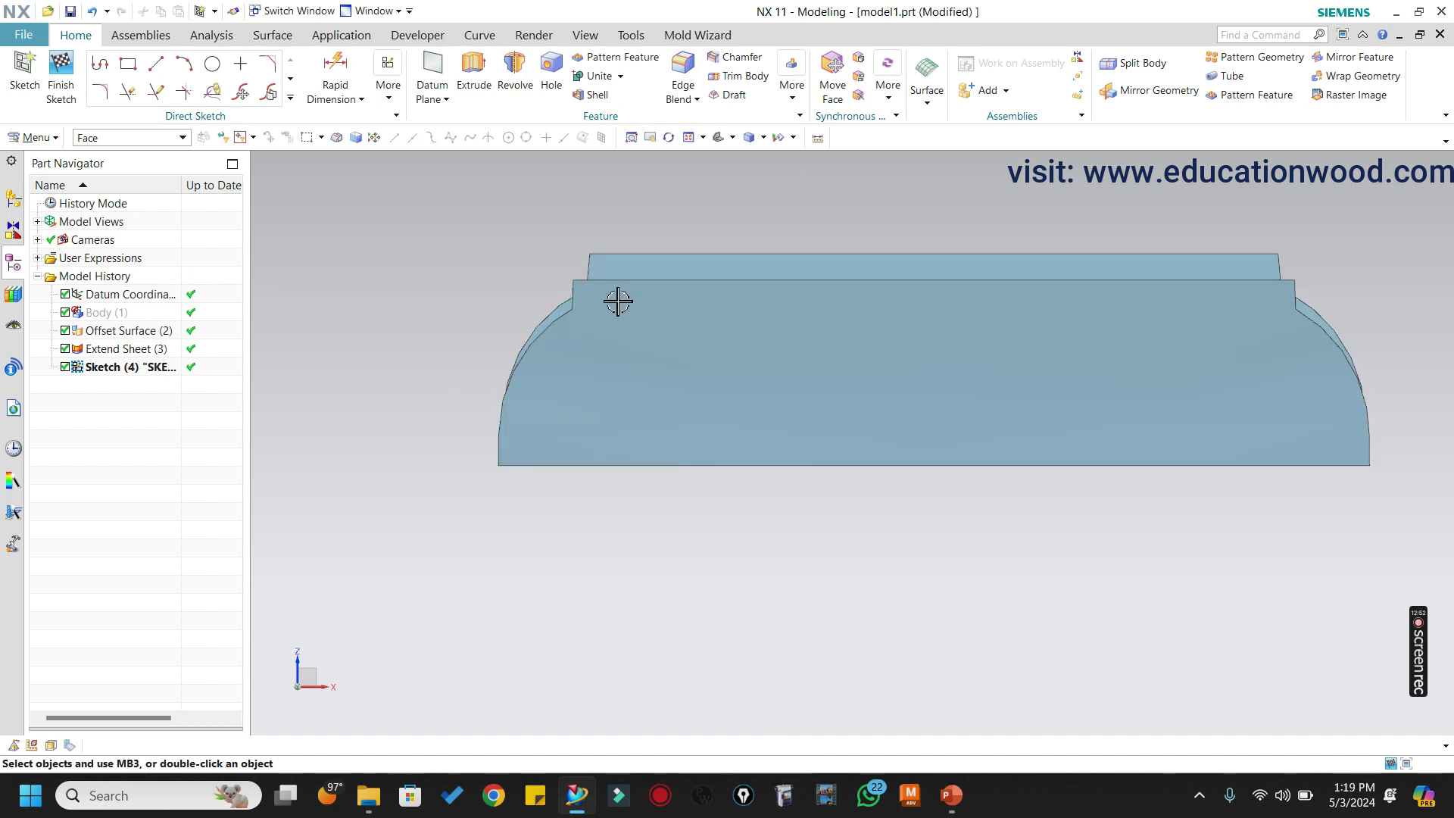
pyautogui.moveTo(617, 301)
pyautogui.mouseDown(button='middle')
pyautogui.moveTo(692, 298)
pyautogui.moveTo(642, 304)
pyautogui.mouseUp(button='middle')
pyautogui.scroll(4, 552, 285)
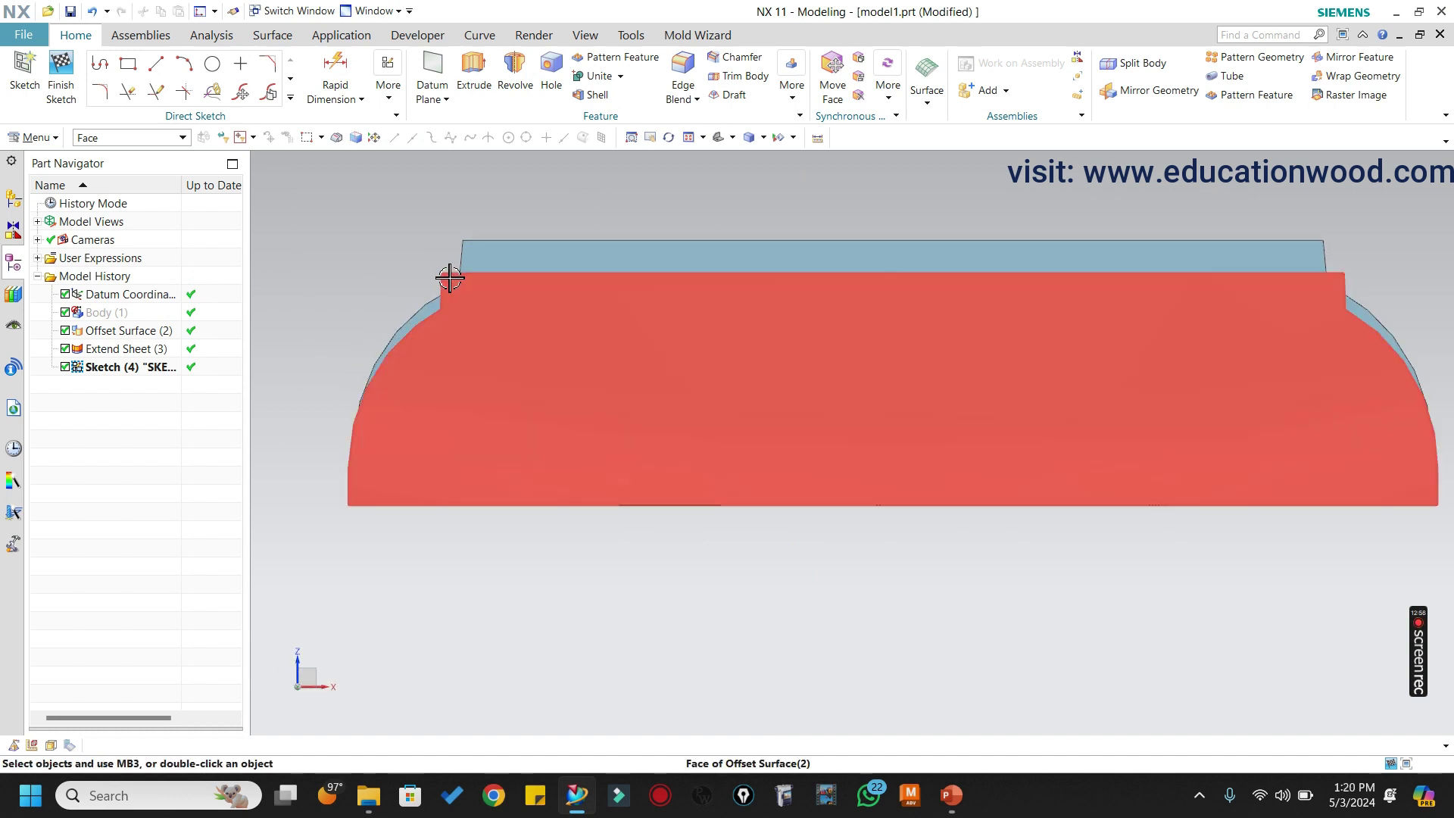
pyautogui.moveTo(464, 278); pyautogui.dragTo(523, 293, button='middle')
pyautogui.scroll(-5, 582, 319)
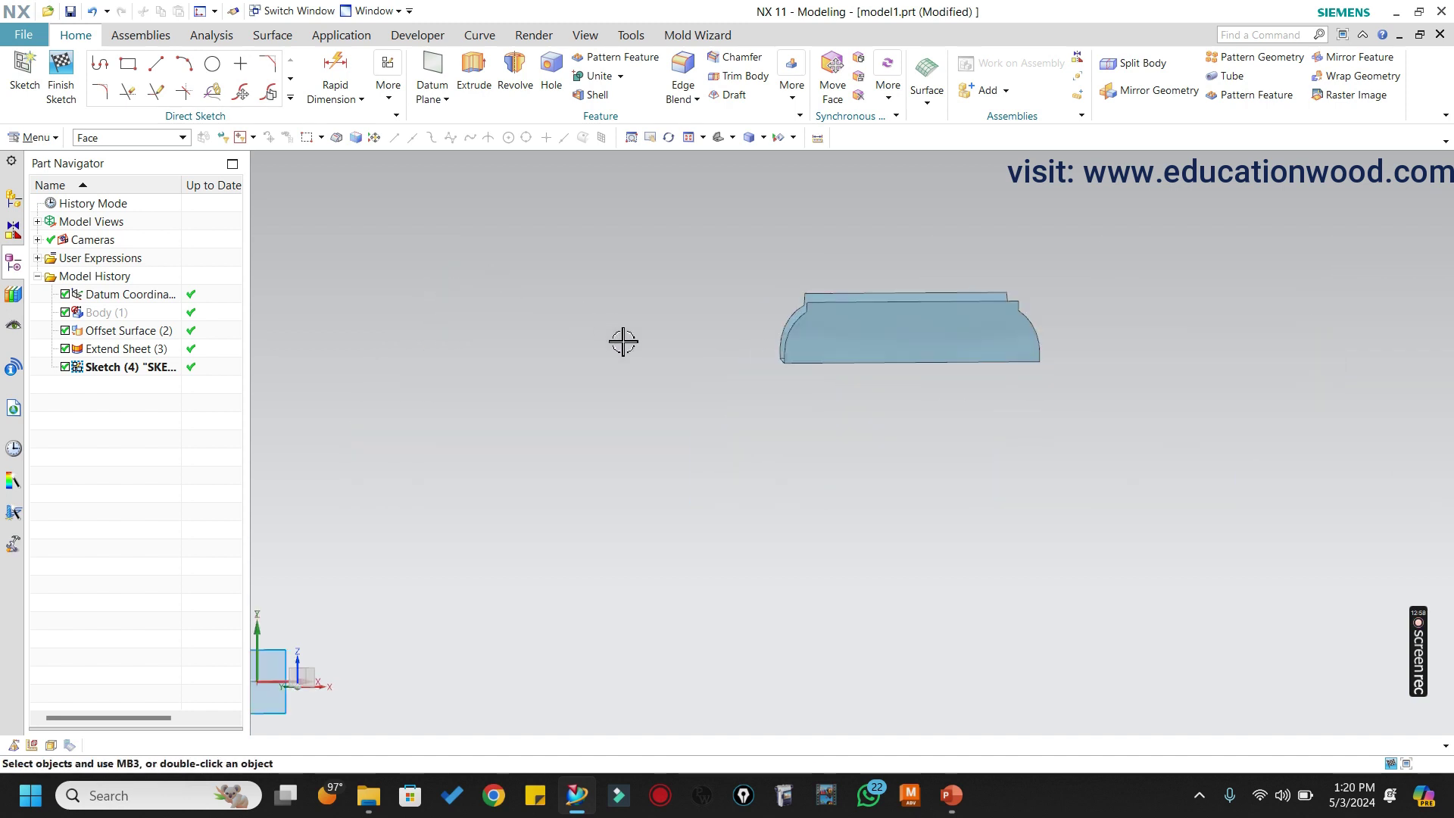
pyautogui.press('F8')
pyautogui.scroll(-6, 649, 328)
pyautogui.scroll(5, 545, 334)
pyautogui.scroll(5, 702, 301)
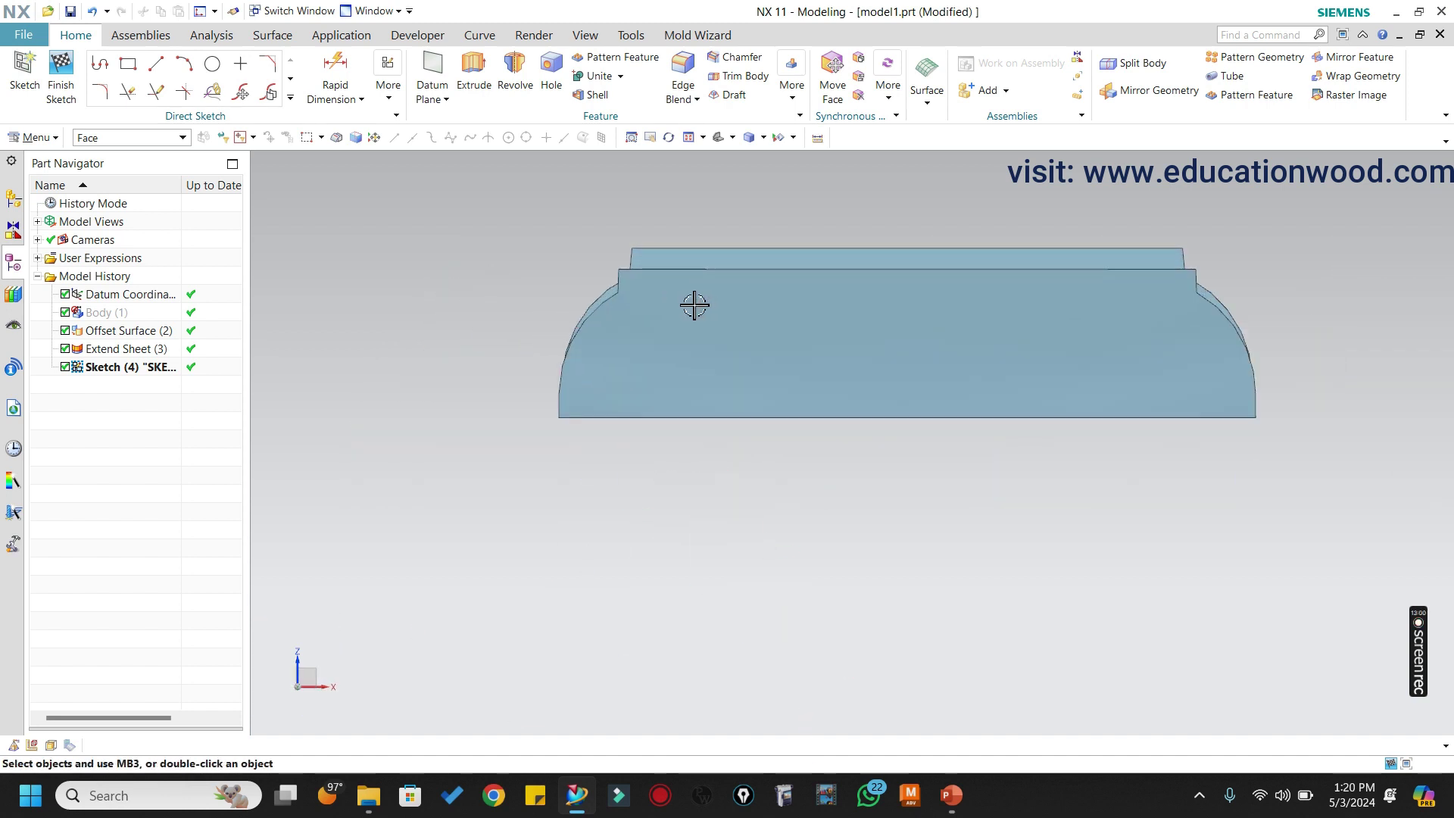
# Sketch a two-point rectangle about 28 mm wide over the sheet, reaching past its upper and lower edges but inside its ends.
pyautogui.click(154, 68)
pyautogui.scroll(2, 667, 286)
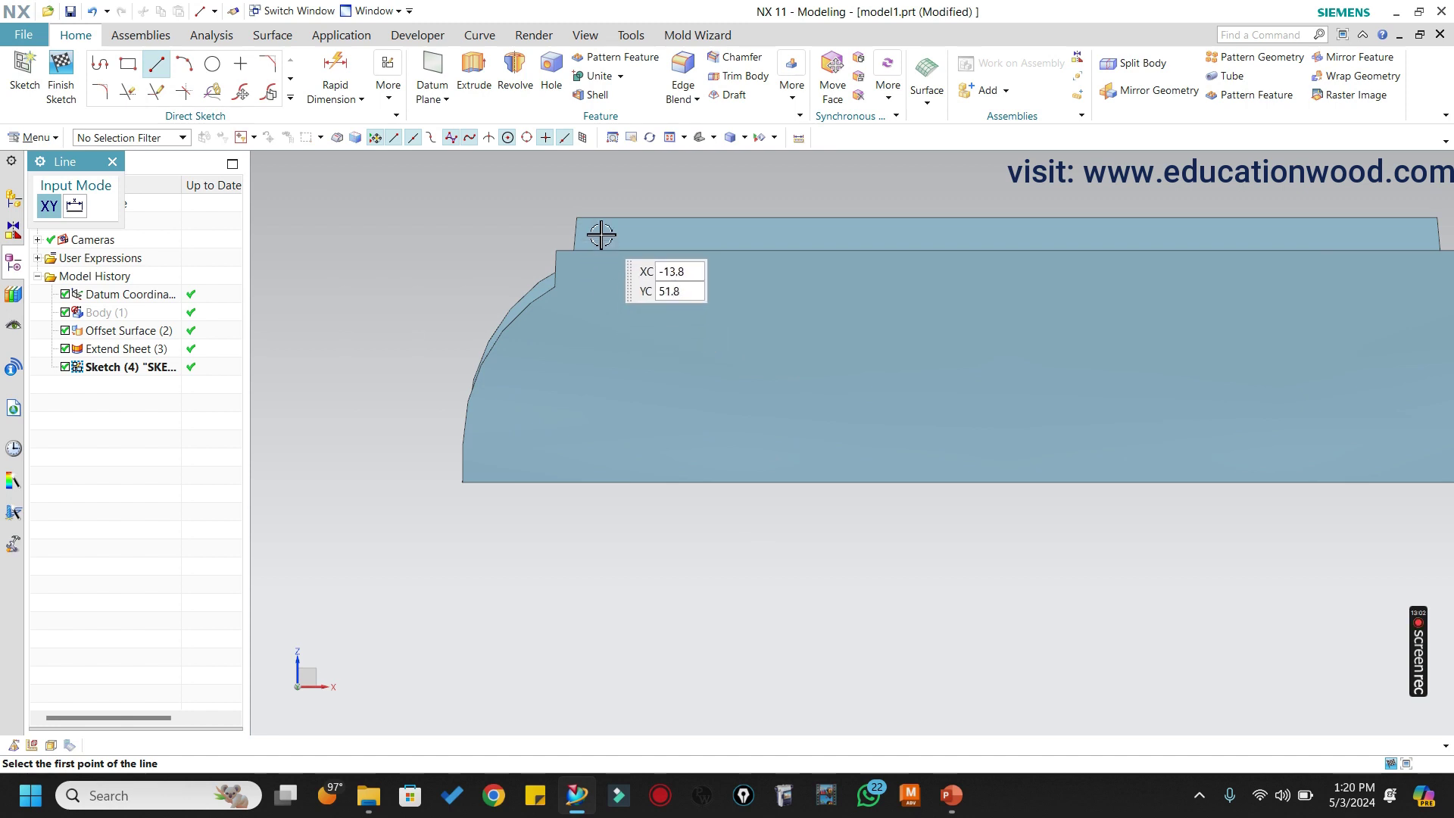
pyautogui.scroll(-1, 530, 258)
pyautogui.click(128, 64)
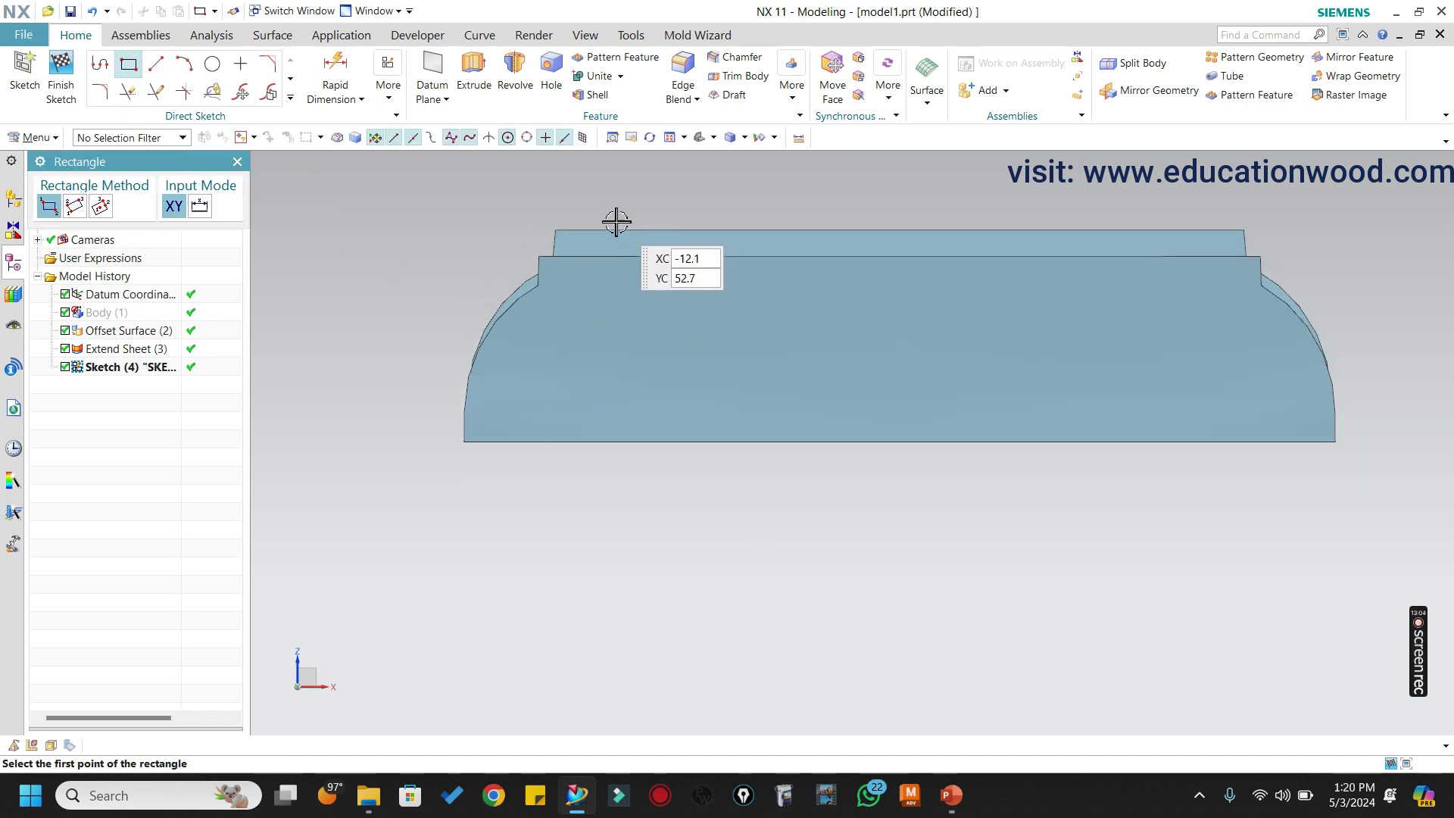
pyautogui.click(567, 199)
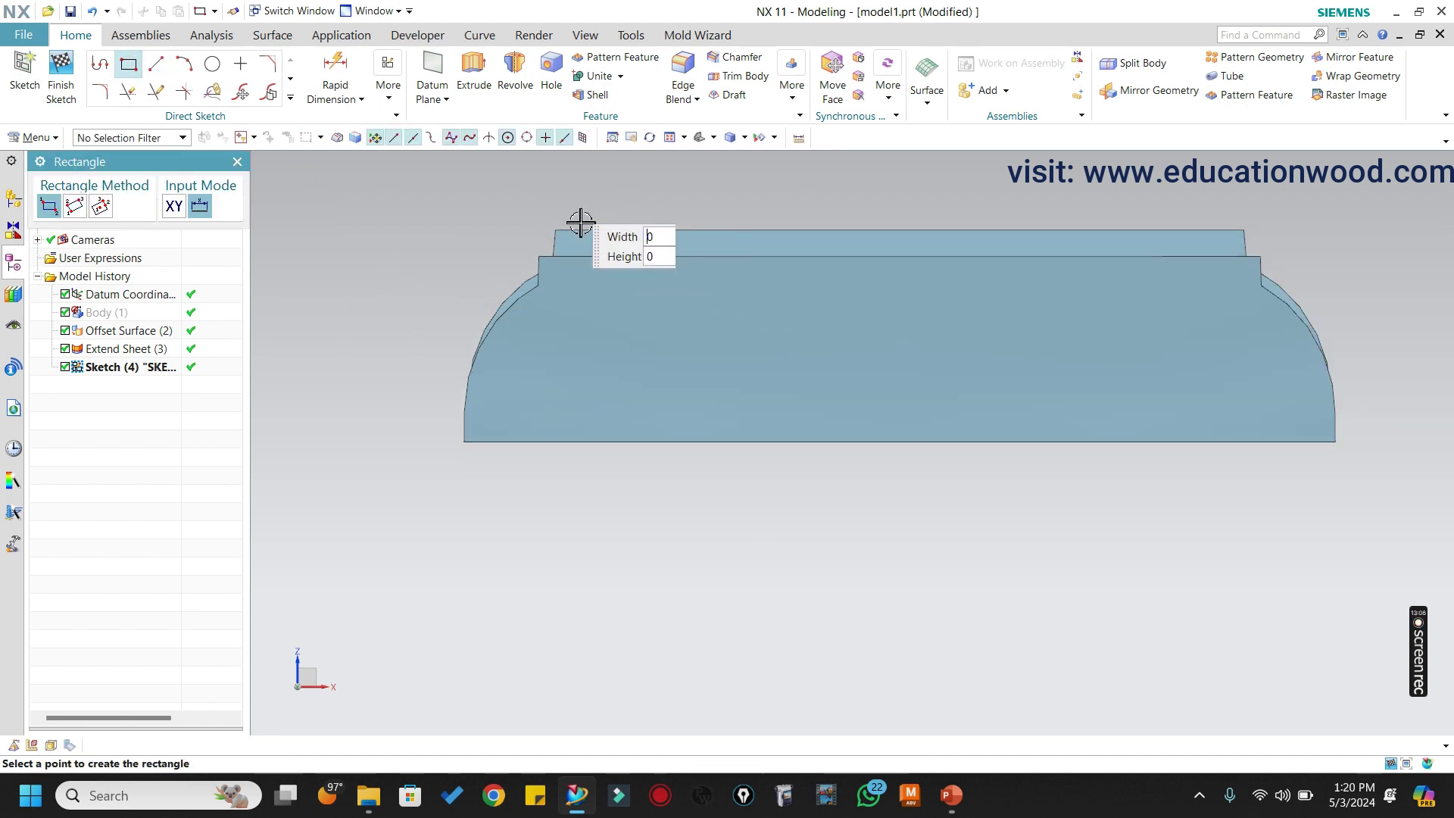
pyautogui.click(1231, 515)
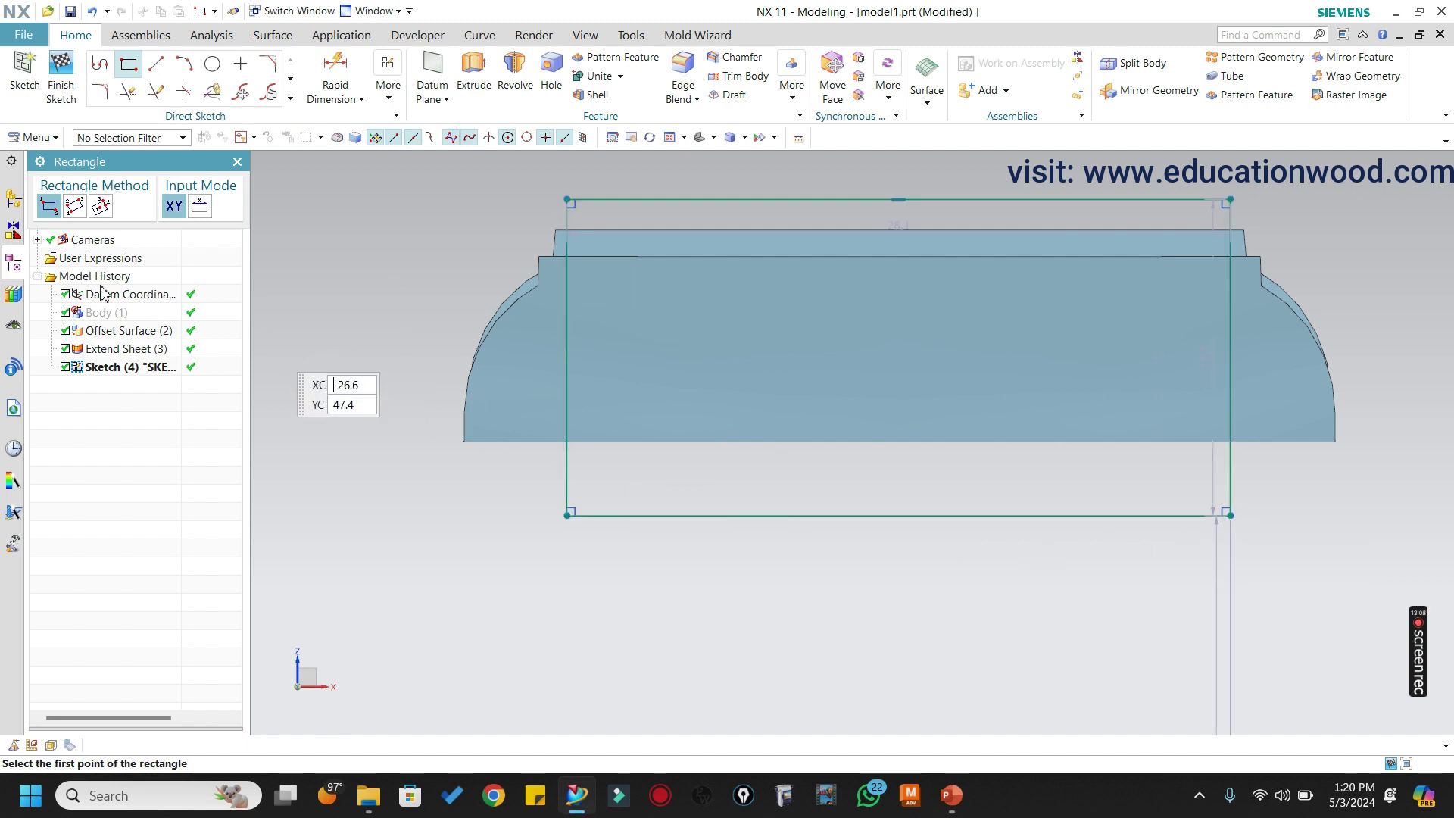
pyautogui.click(235, 161)
pyautogui.scroll(-1, 453, 396)
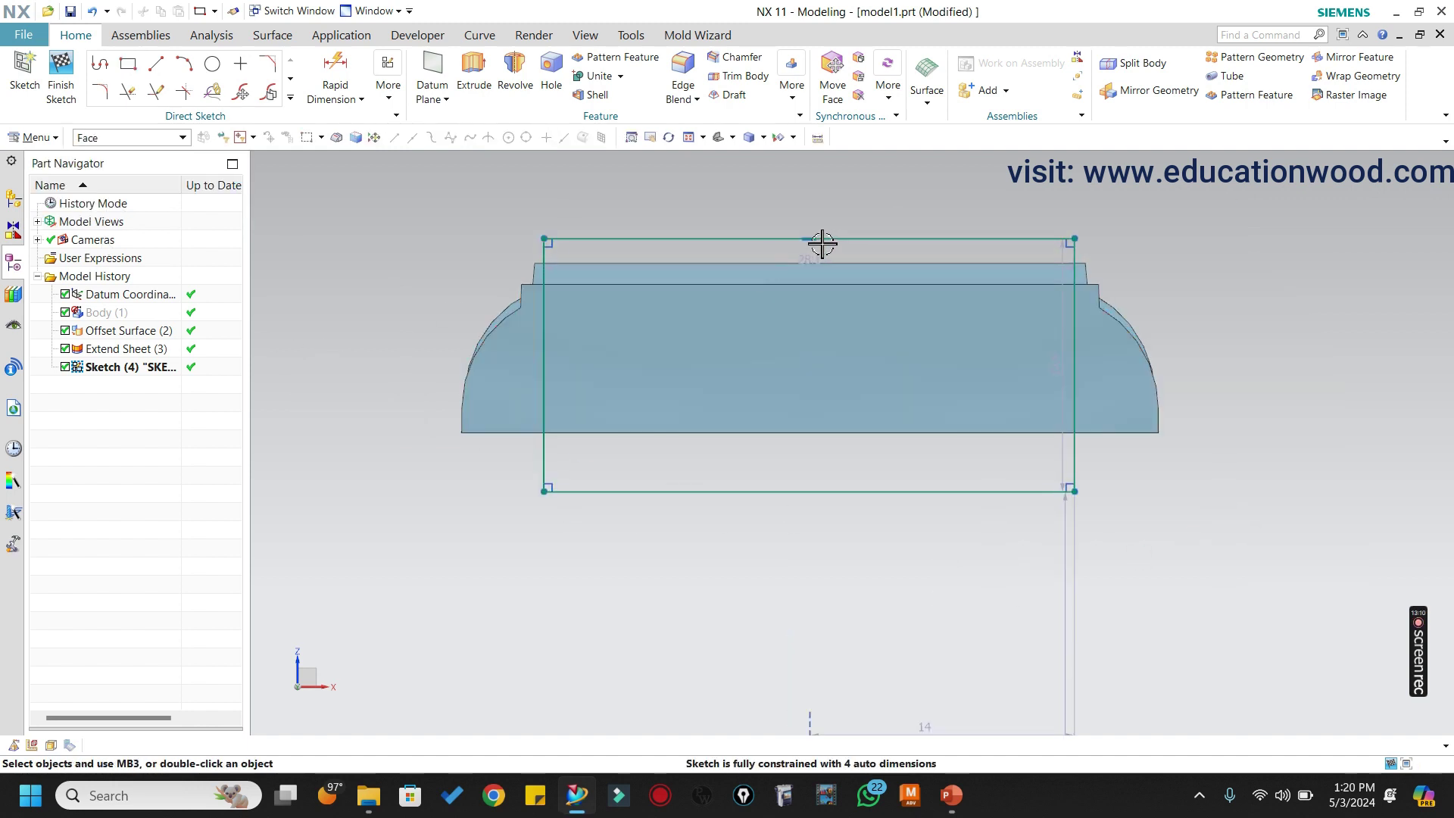
pyautogui.scroll(1, 785, 239)
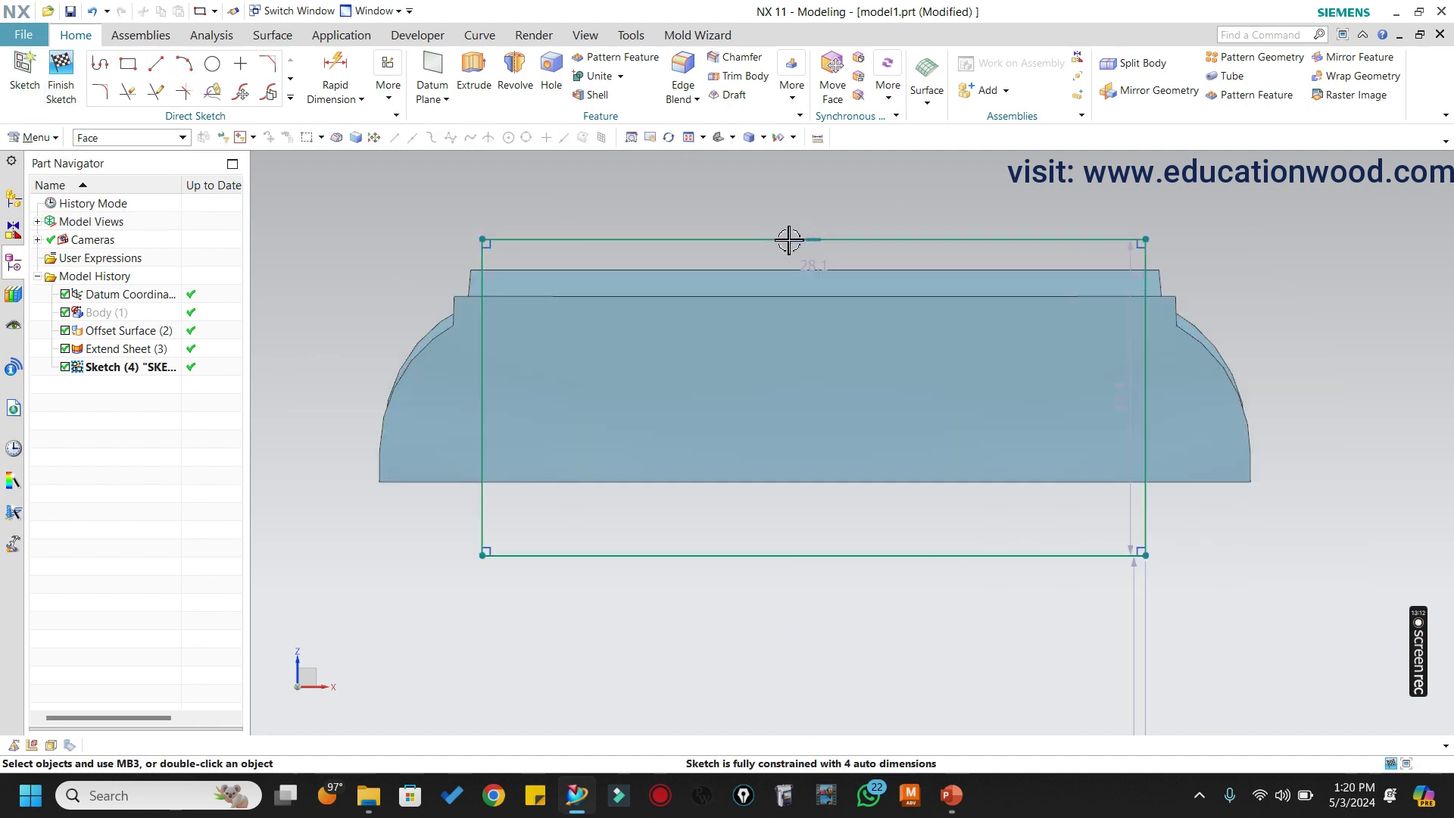
# Remove the Face restriction from the selection filter so that any object type can be selected.
pyautogui.scroll(1, 788, 239)
pyautogui.scroll(-1, 735, 269)
pyautogui.click(110, 139)
pyautogui.click(113, 157)
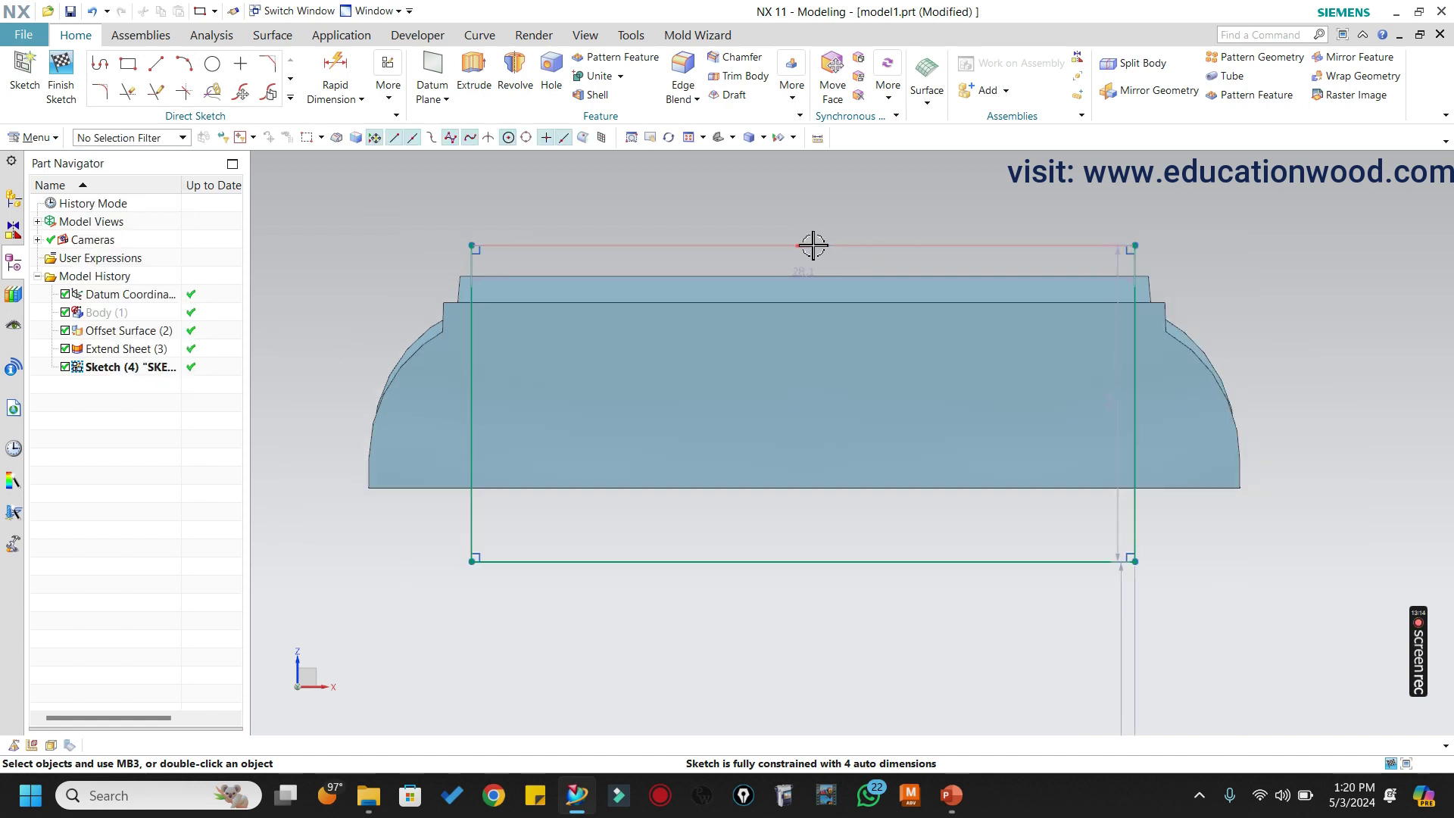
pyautogui.scroll(2, 799, 276)
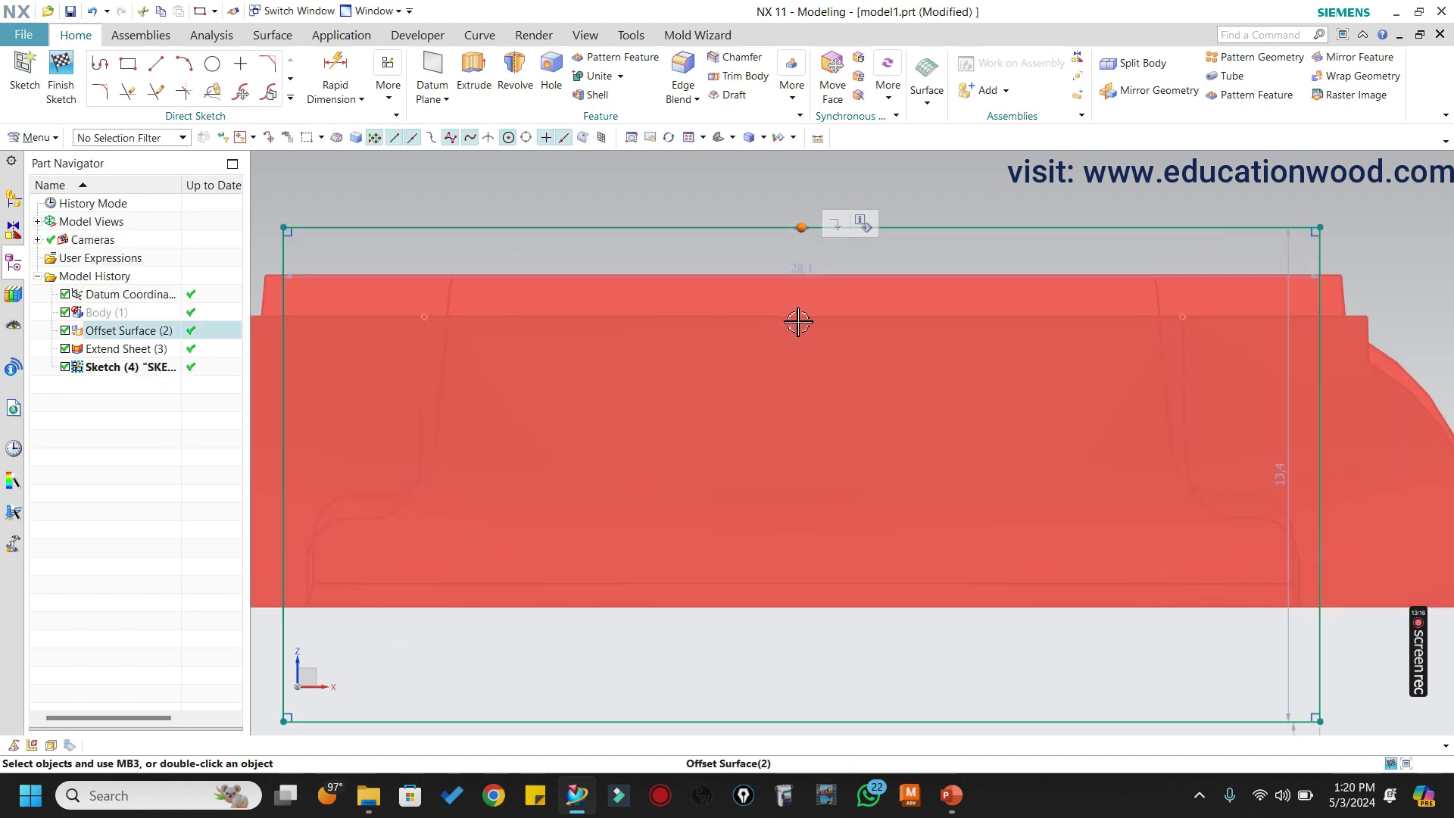
pyautogui.scroll(-3, 799, 322)
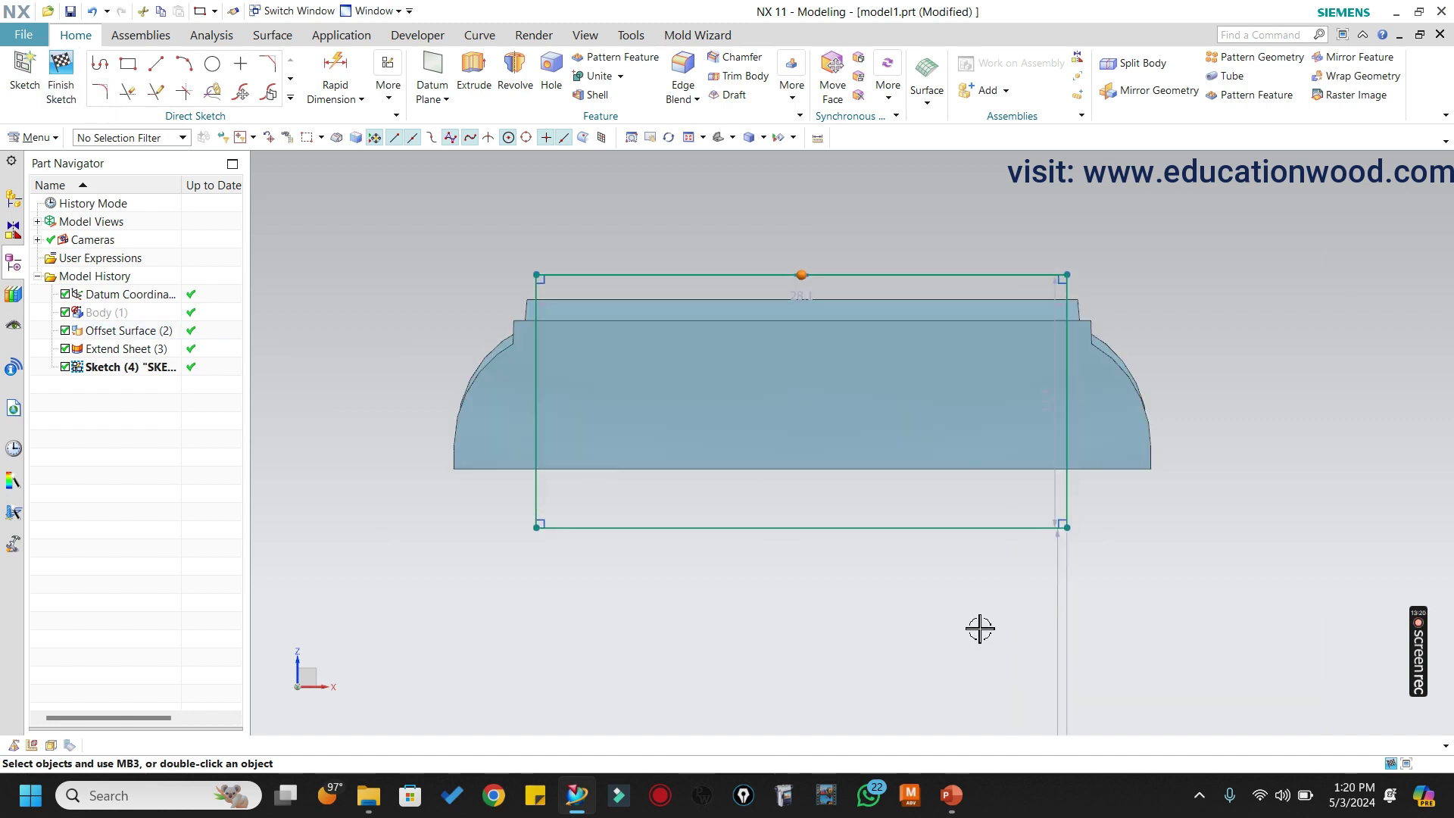
pyautogui.click(62, 85)
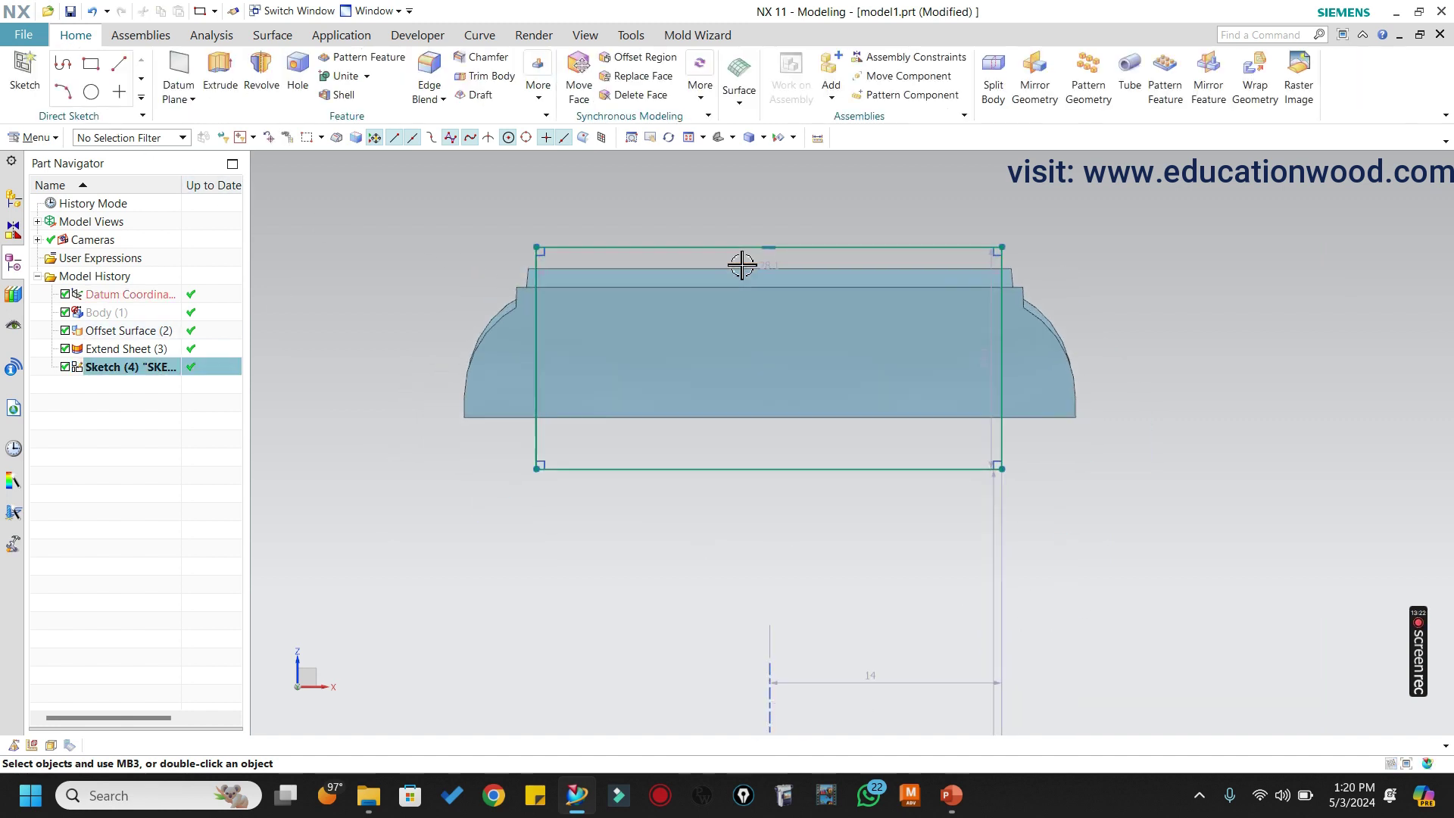
# Dimension the horizontal distance between the rectangle's upper-left corner and the sheet's upper-left corner as 0.5 mm with Rapid Dimension.
pyautogui.scroll(6, 734, 196)
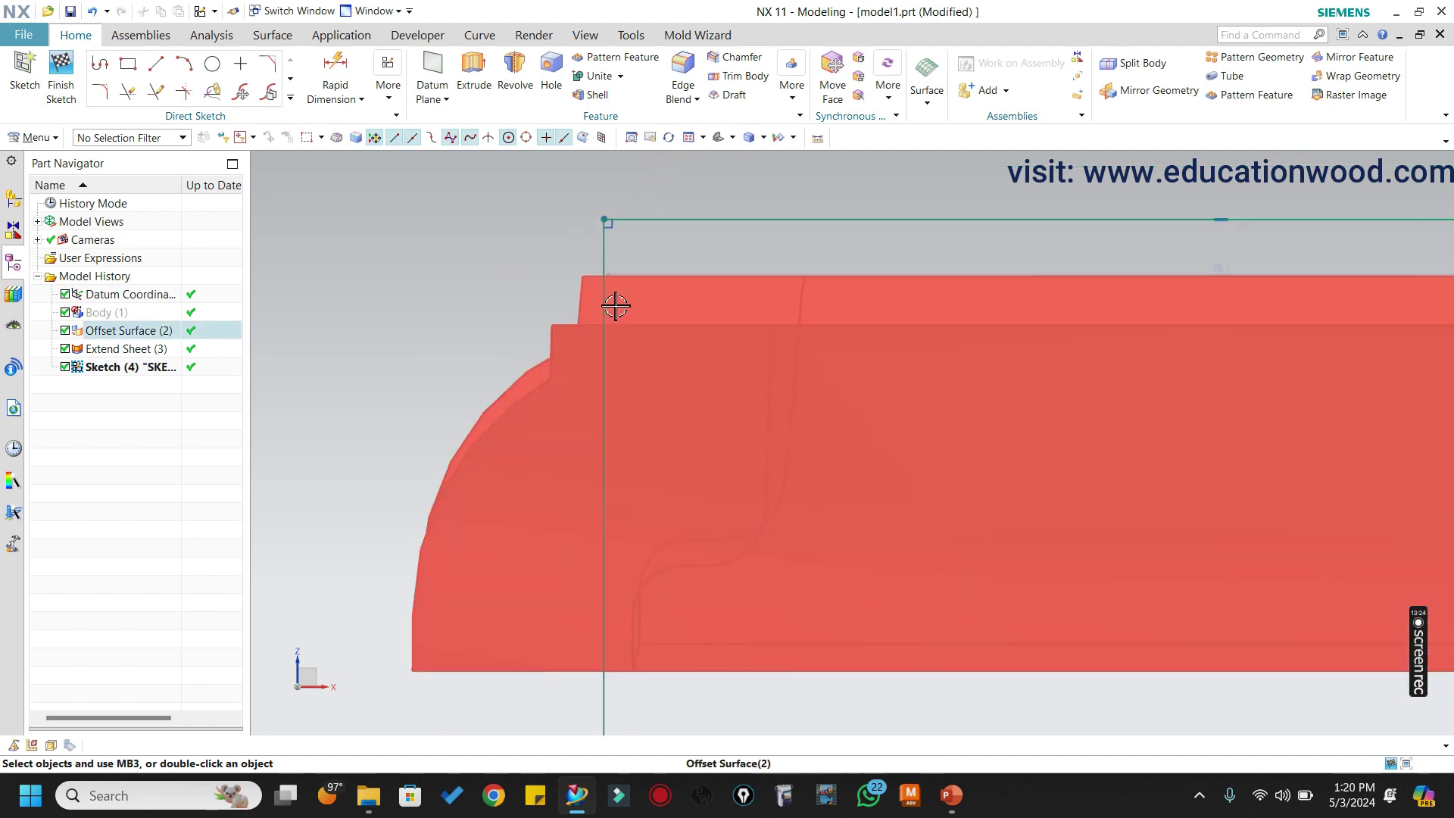
pyautogui.press('d')
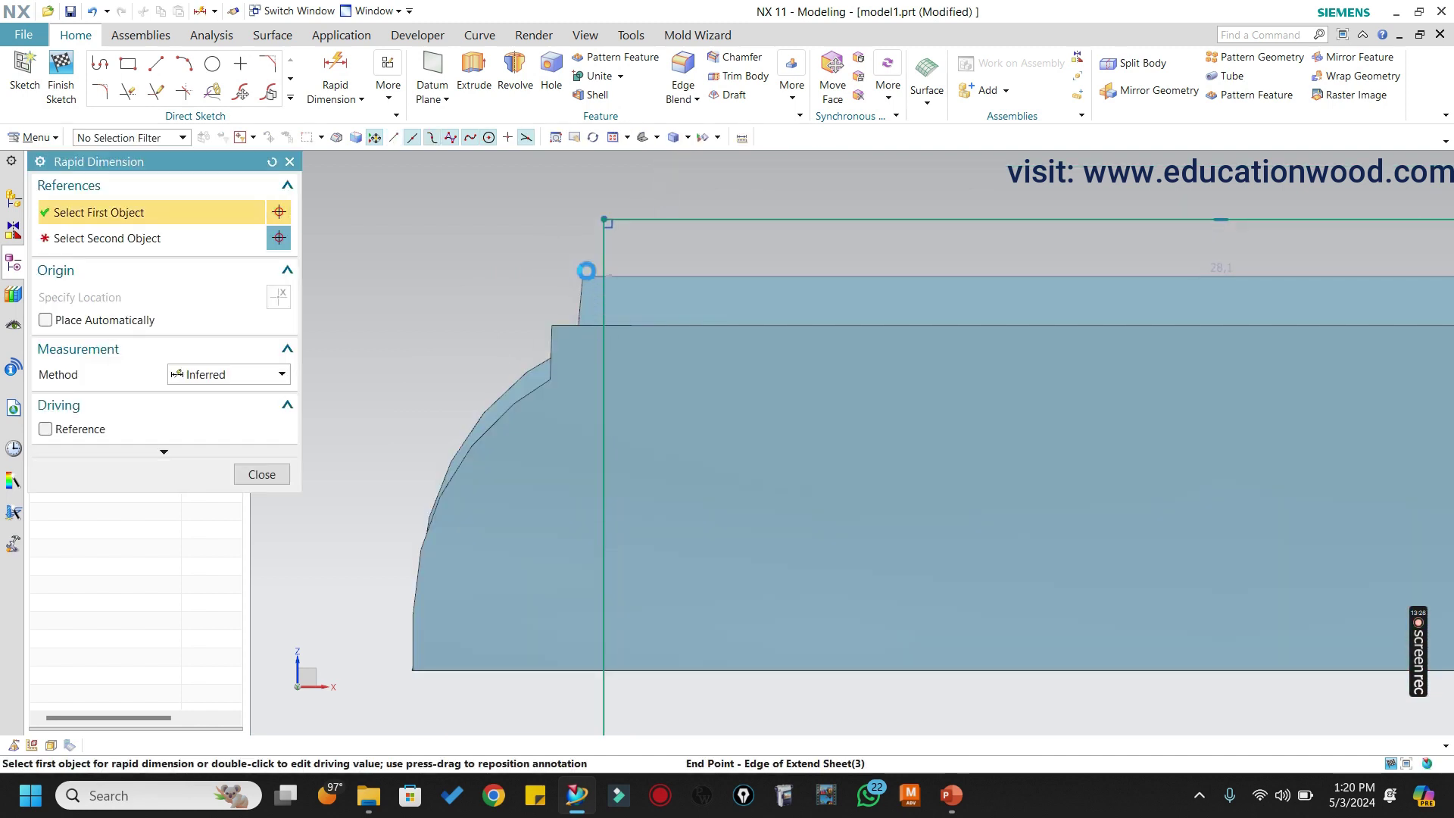
pyautogui.click(586, 270)
pyautogui.click(602, 219)
pyautogui.scroll(3, 583, 225)
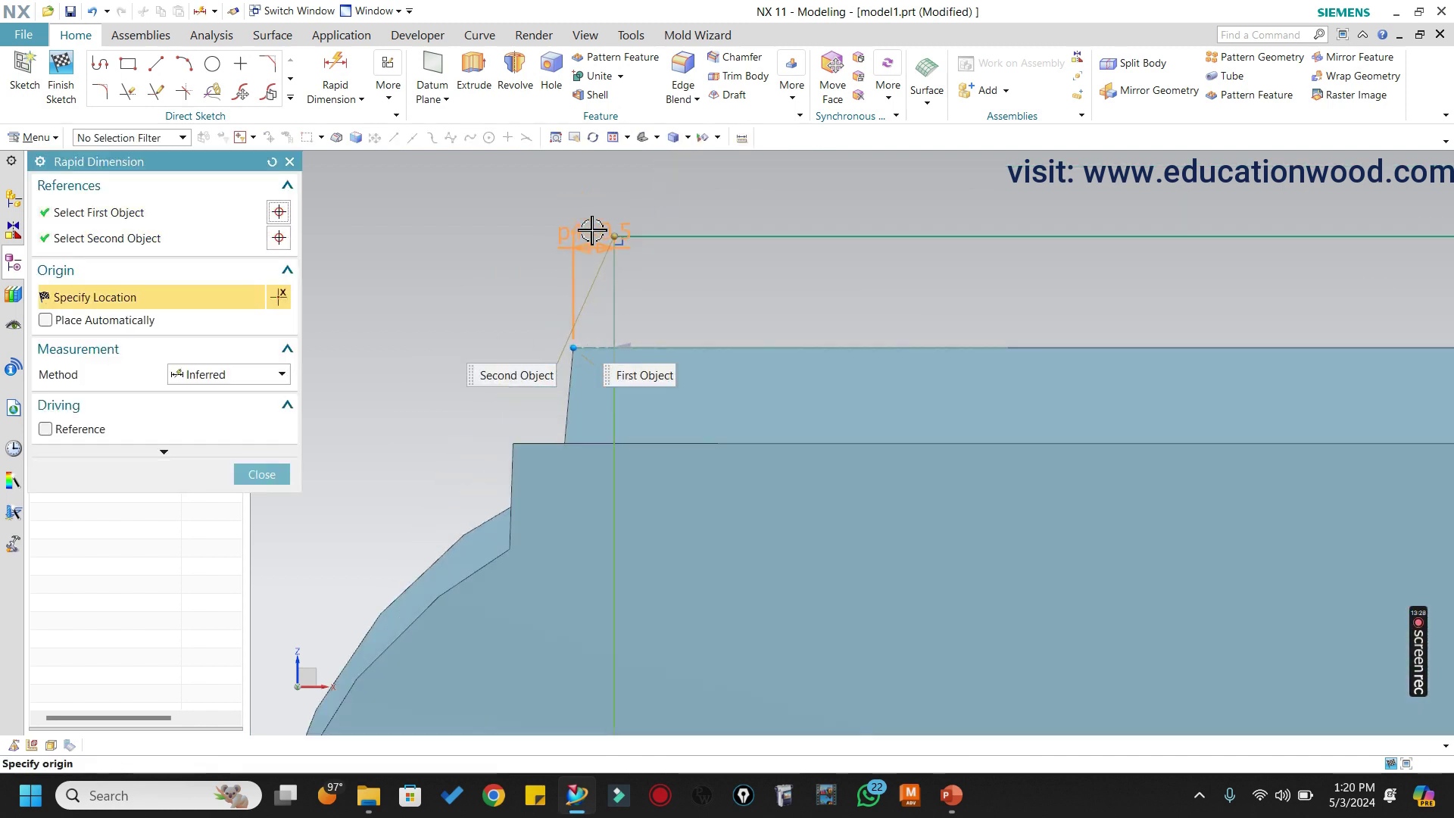
pyautogui.click(601, 206)
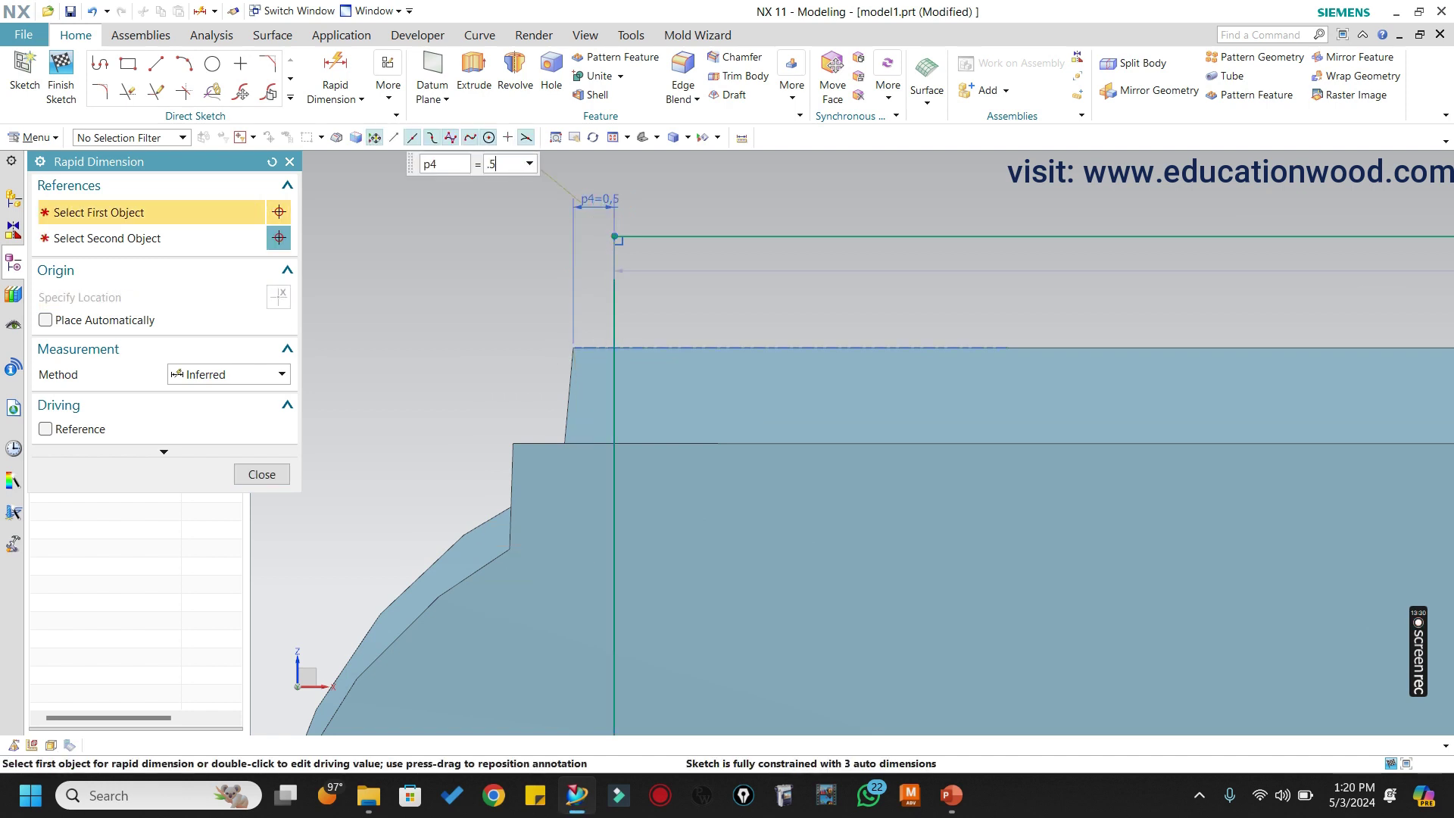
pyautogui.write('.5')
pyautogui.press('Return')
# Dimension the horizontal distance between the rectangle's upper-right corner and the sheet's upper-right corner as 0.5 mm.
pyautogui.scroll(-3, 483, 324)
pyautogui.scroll(4, 1318, 309)
pyautogui.scroll(-2, 1130, 319)
pyautogui.scroll(1, 1022, 316)
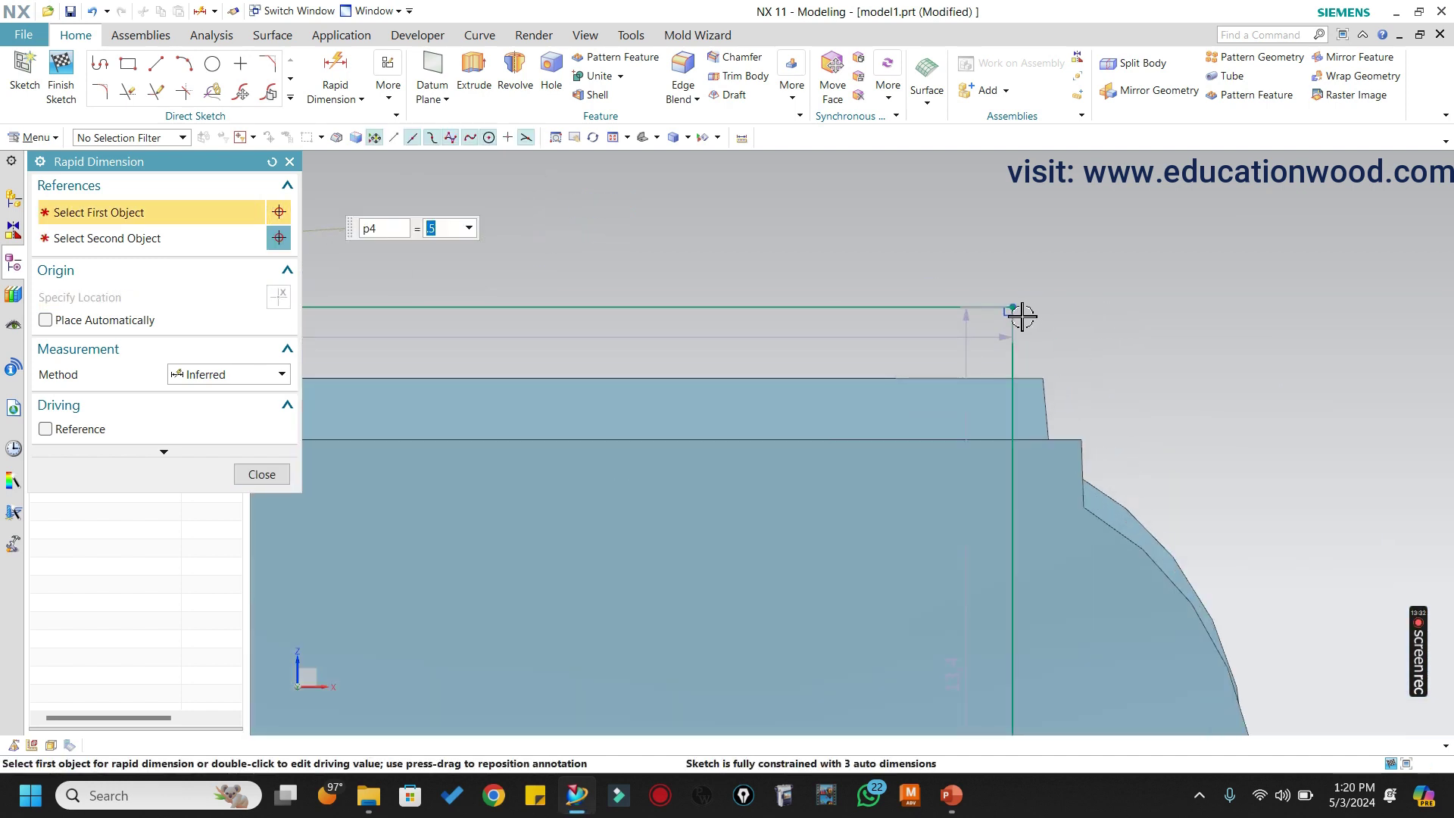
pyautogui.click(1015, 309)
pyautogui.click(1045, 377)
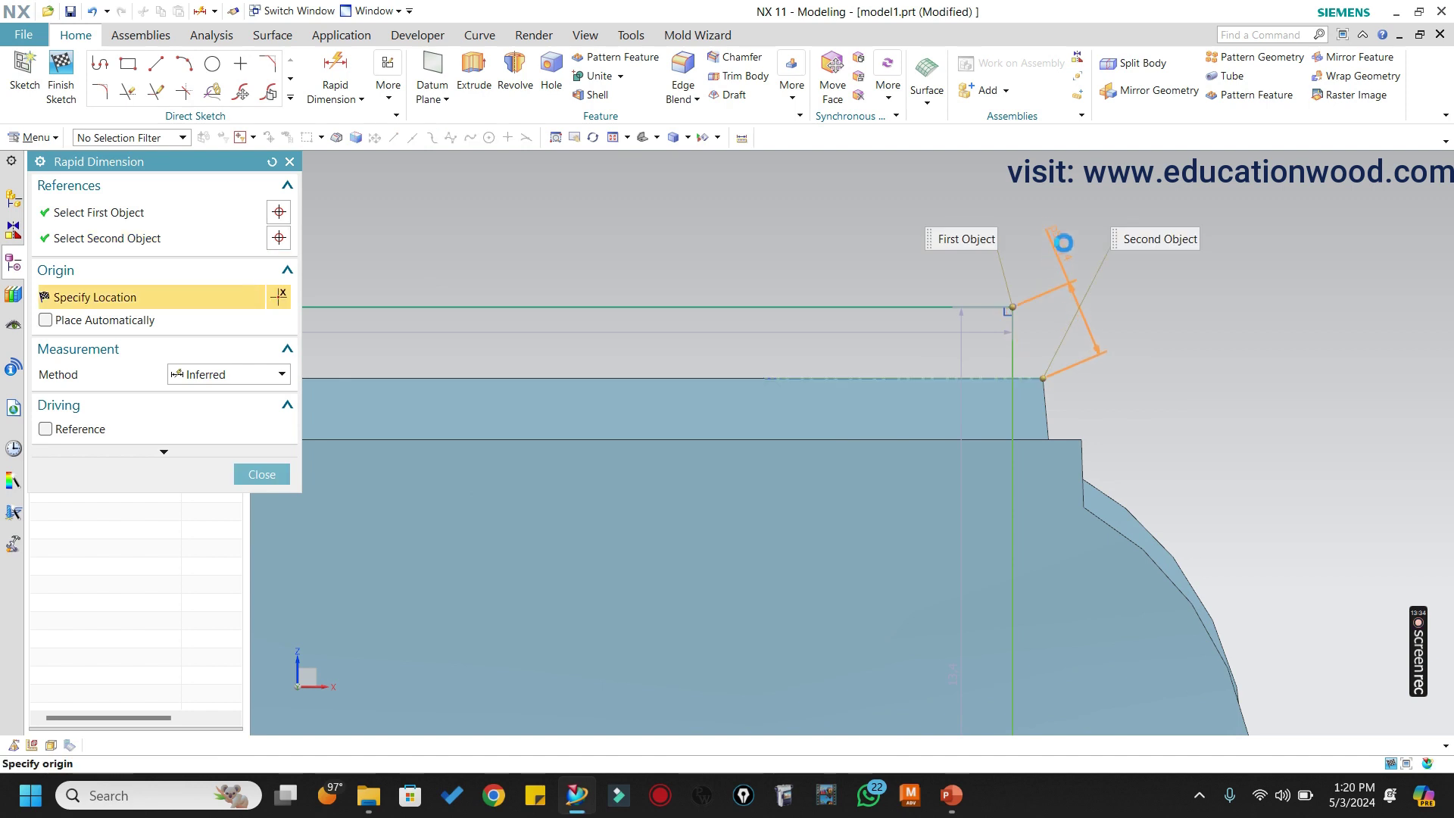
pyautogui.click(1022, 213)
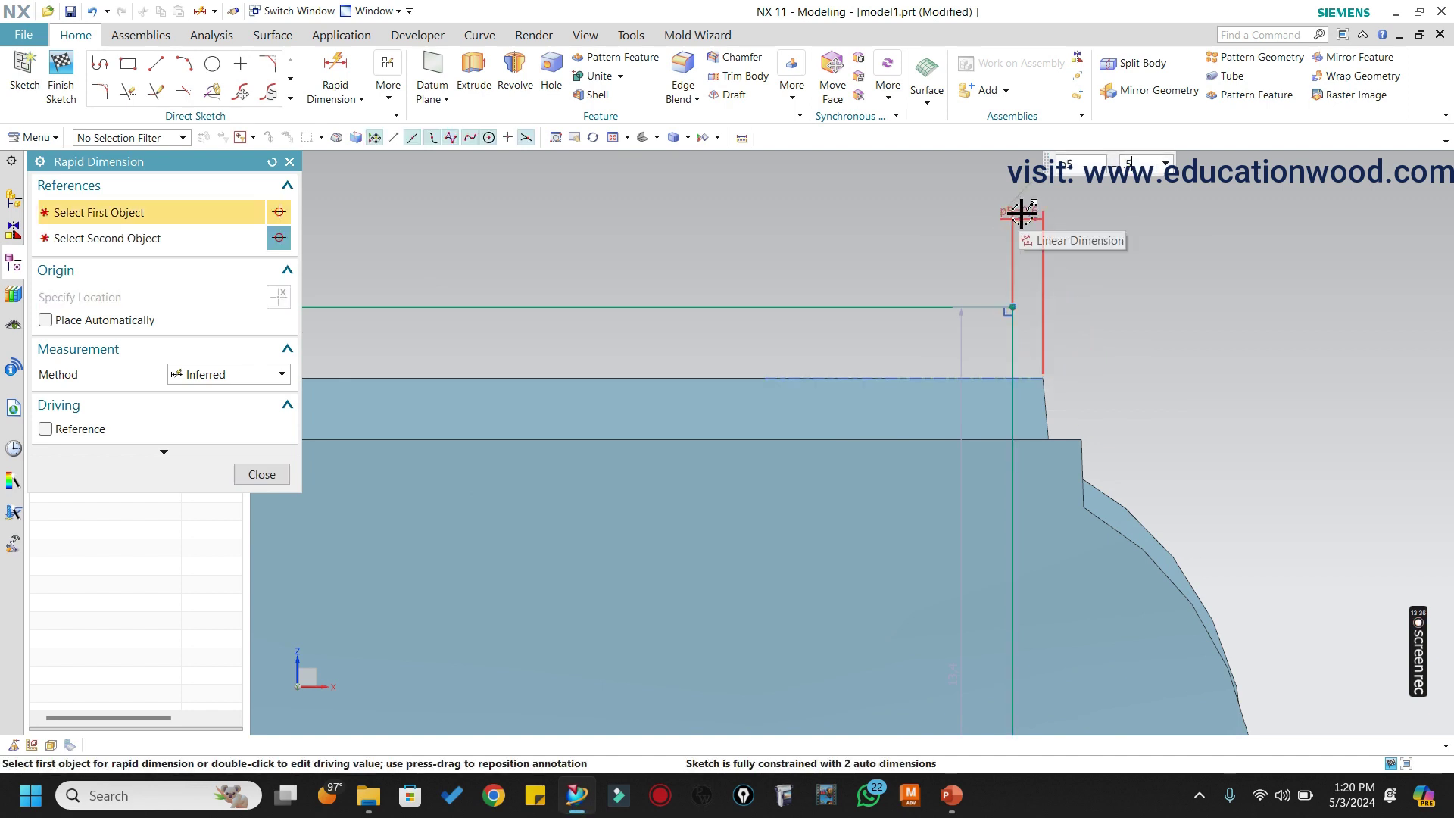
pyautogui.write('.5')
pyautogui.press('Return')
pyautogui.scroll(-2, 1013, 341)
pyautogui.click(271, 475)
# Set the rectangle's height to 15 mm and finish the sketch.
pyautogui.scroll(-2, 841, 387)
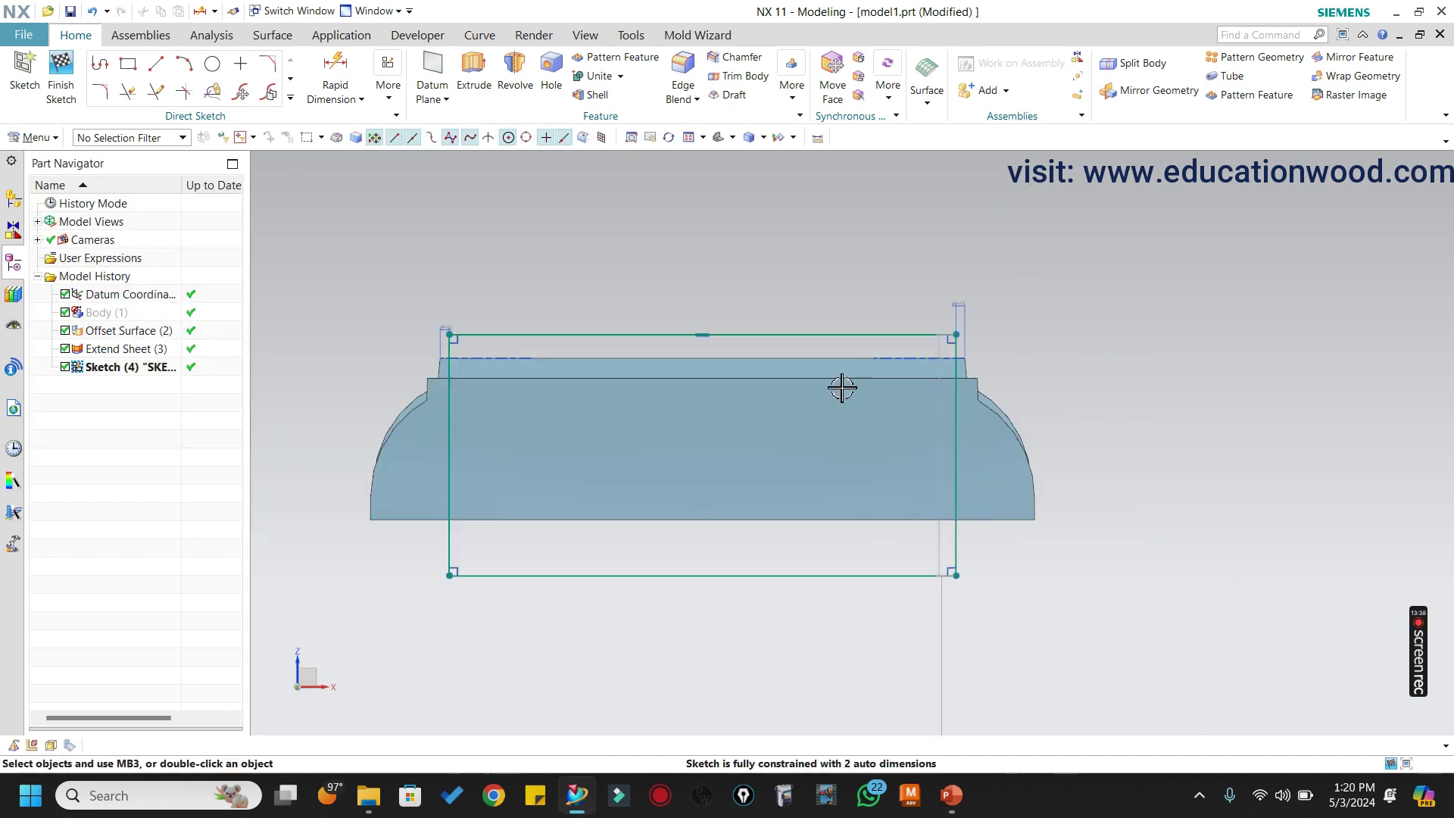
pyautogui.doubleClick(944, 366)
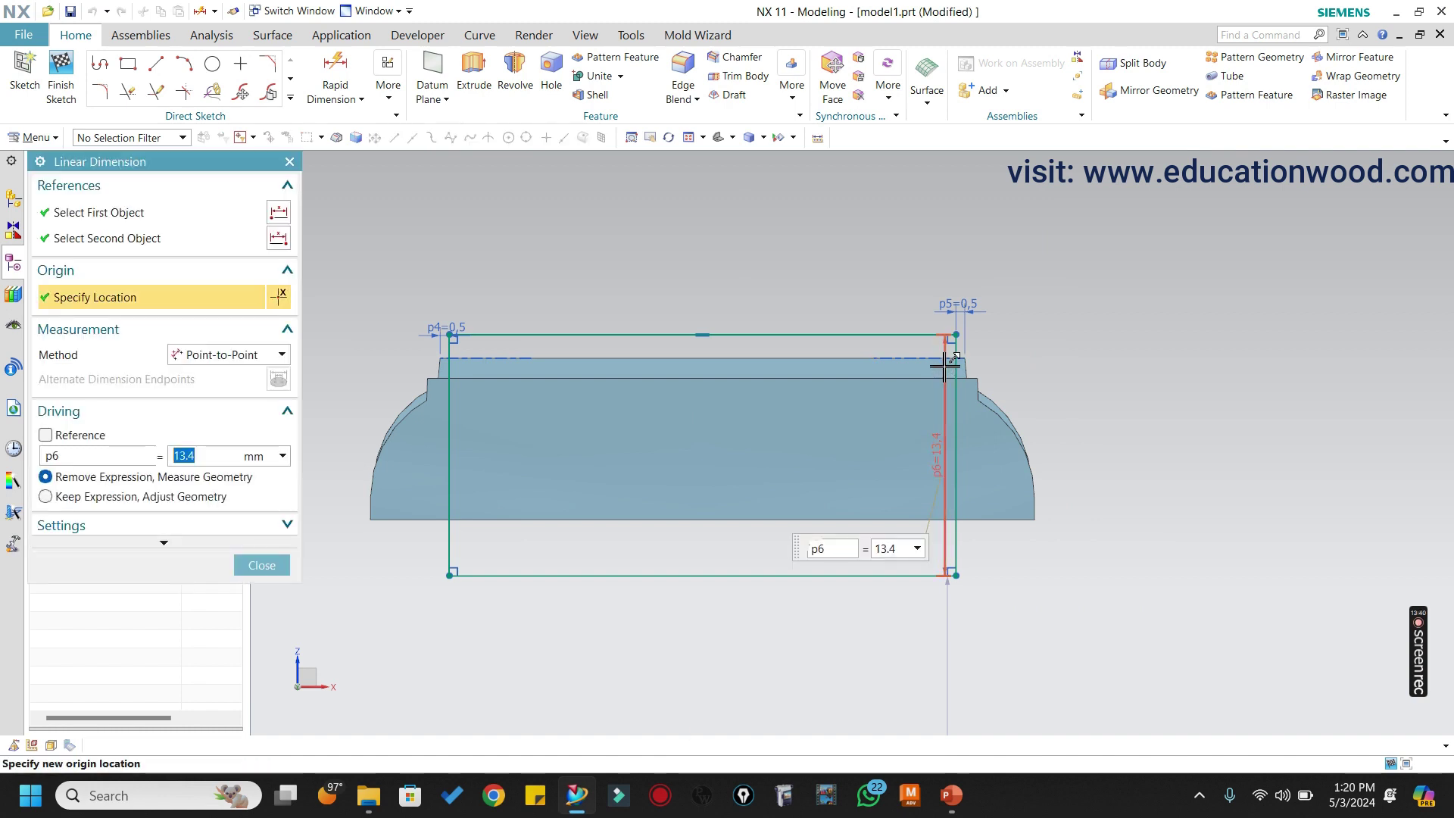
pyautogui.press('Return')
pyautogui.scroll(-2, 788, 412)
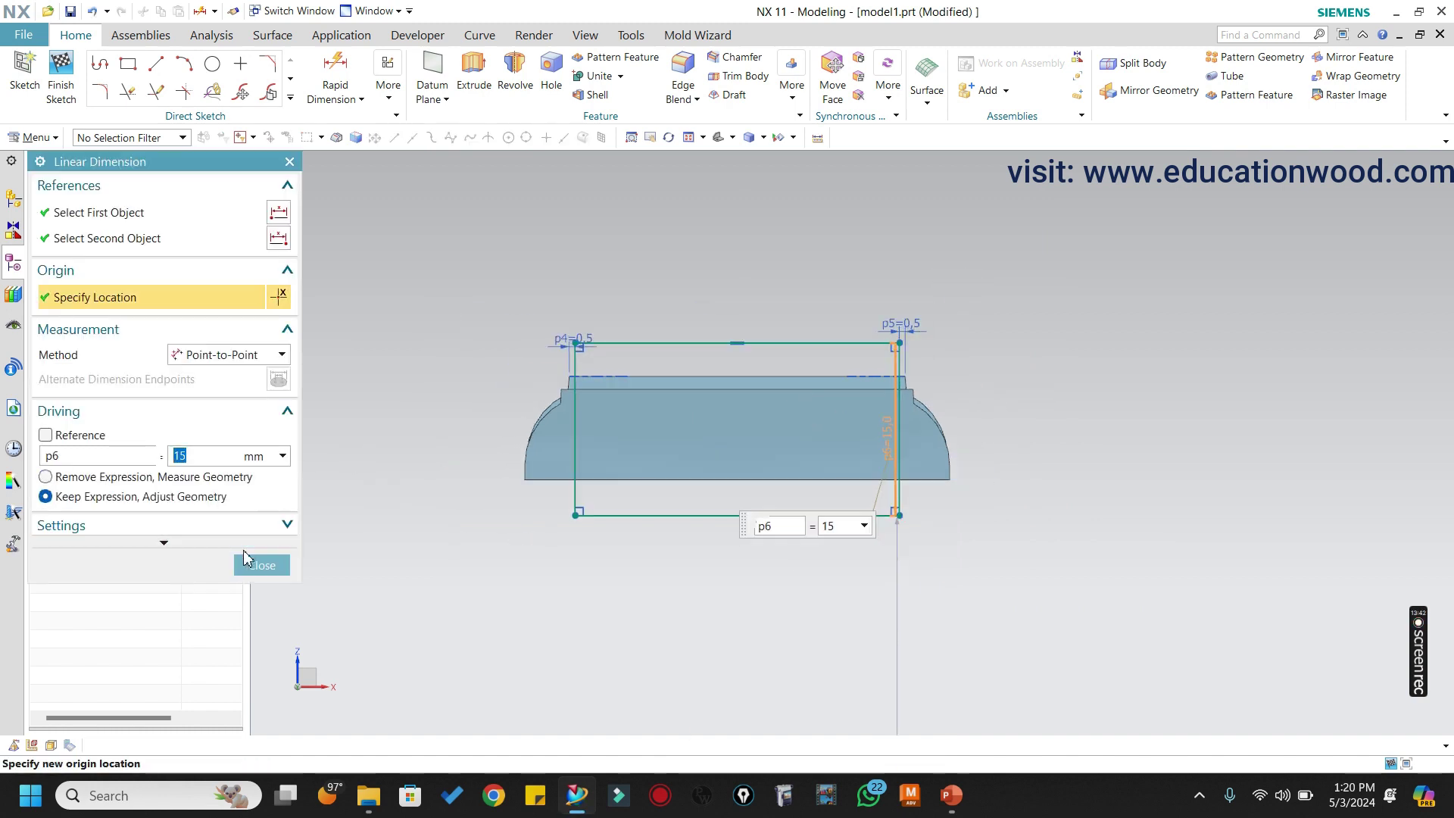
pyautogui.click(263, 565)
pyautogui.click(62, 97)
# Start a Split Body operation with the extended sheet as the target body.
pyautogui.moveTo(747, 383)
pyautogui.mouseDown(button='middle')
pyautogui.moveTo(912, 416)
pyautogui.moveTo(915, 452)
pyautogui.moveTo(1051, 457)
pyautogui.mouseUp(button='middle')
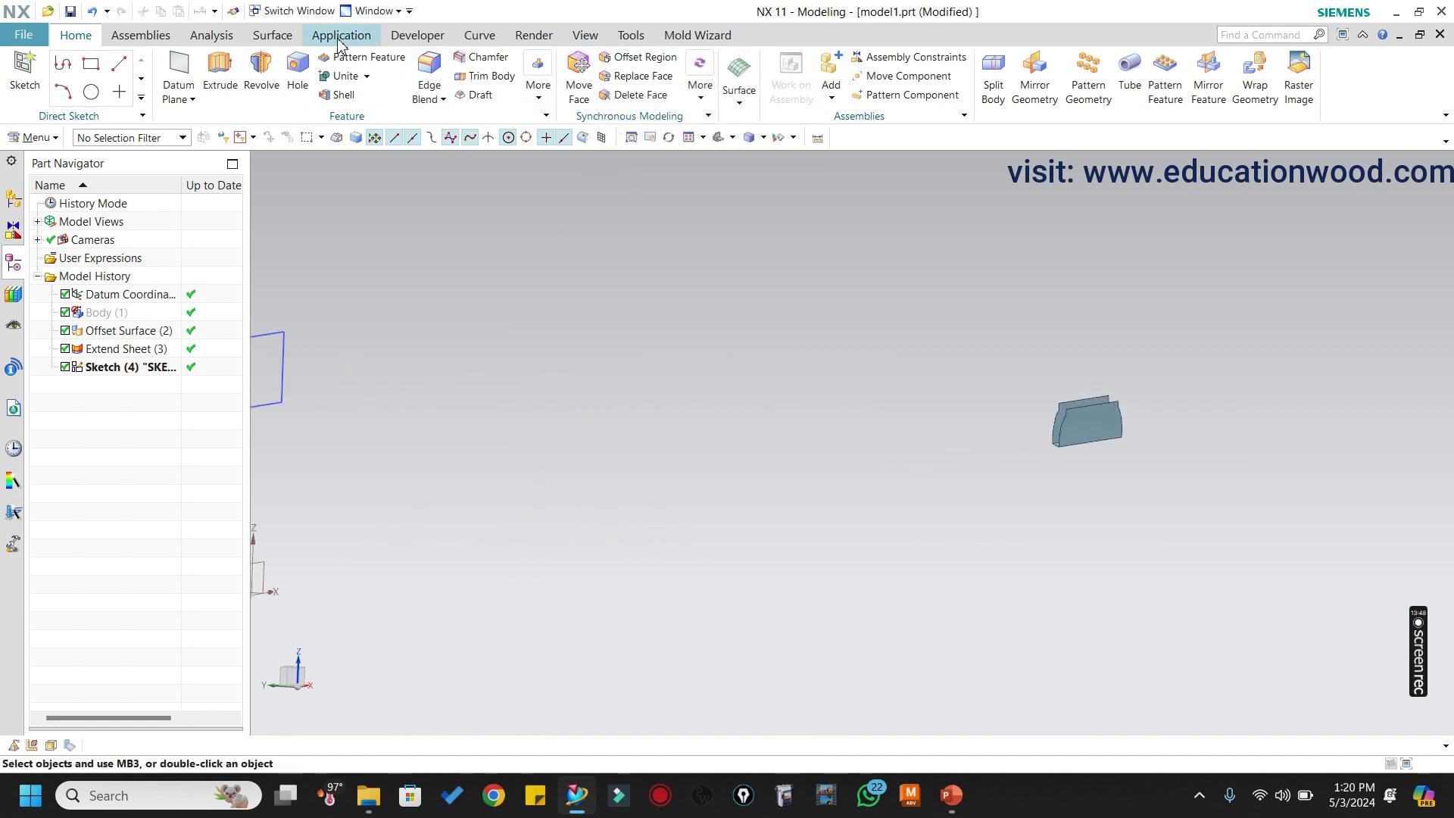
pyautogui.click(274, 36)
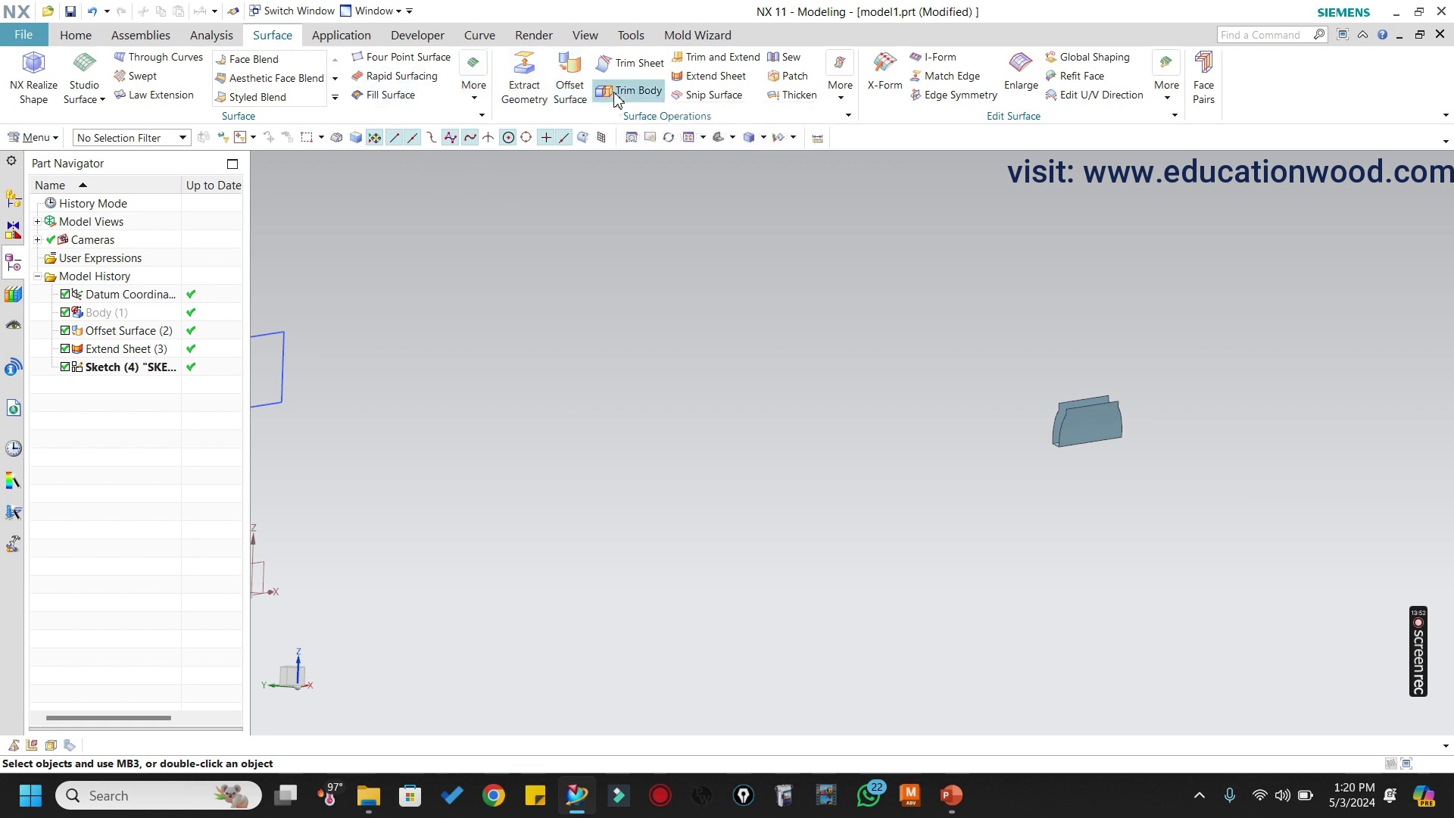
pyautogui.click(87, 37)
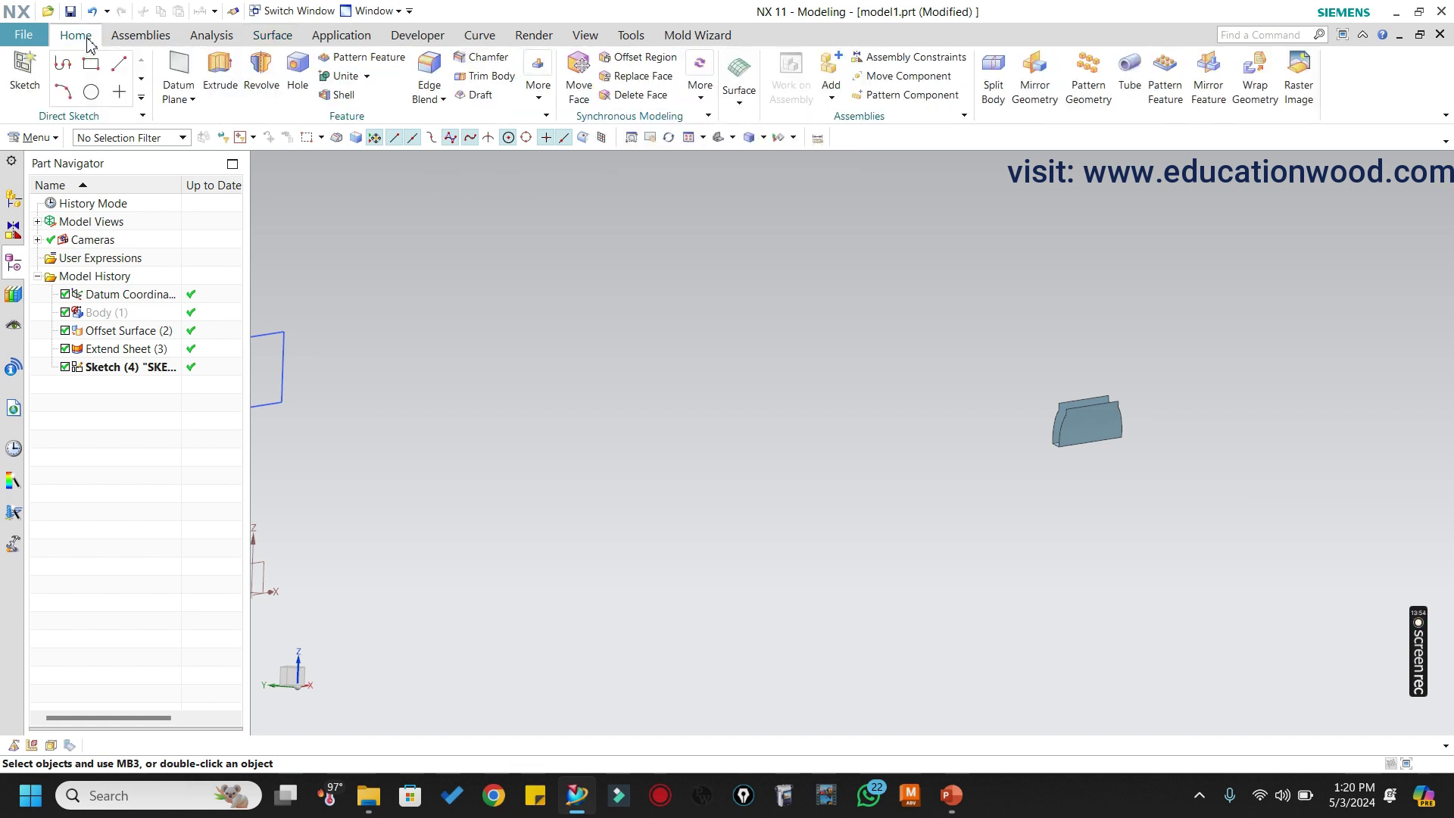
pyautogui.click(993, 75)
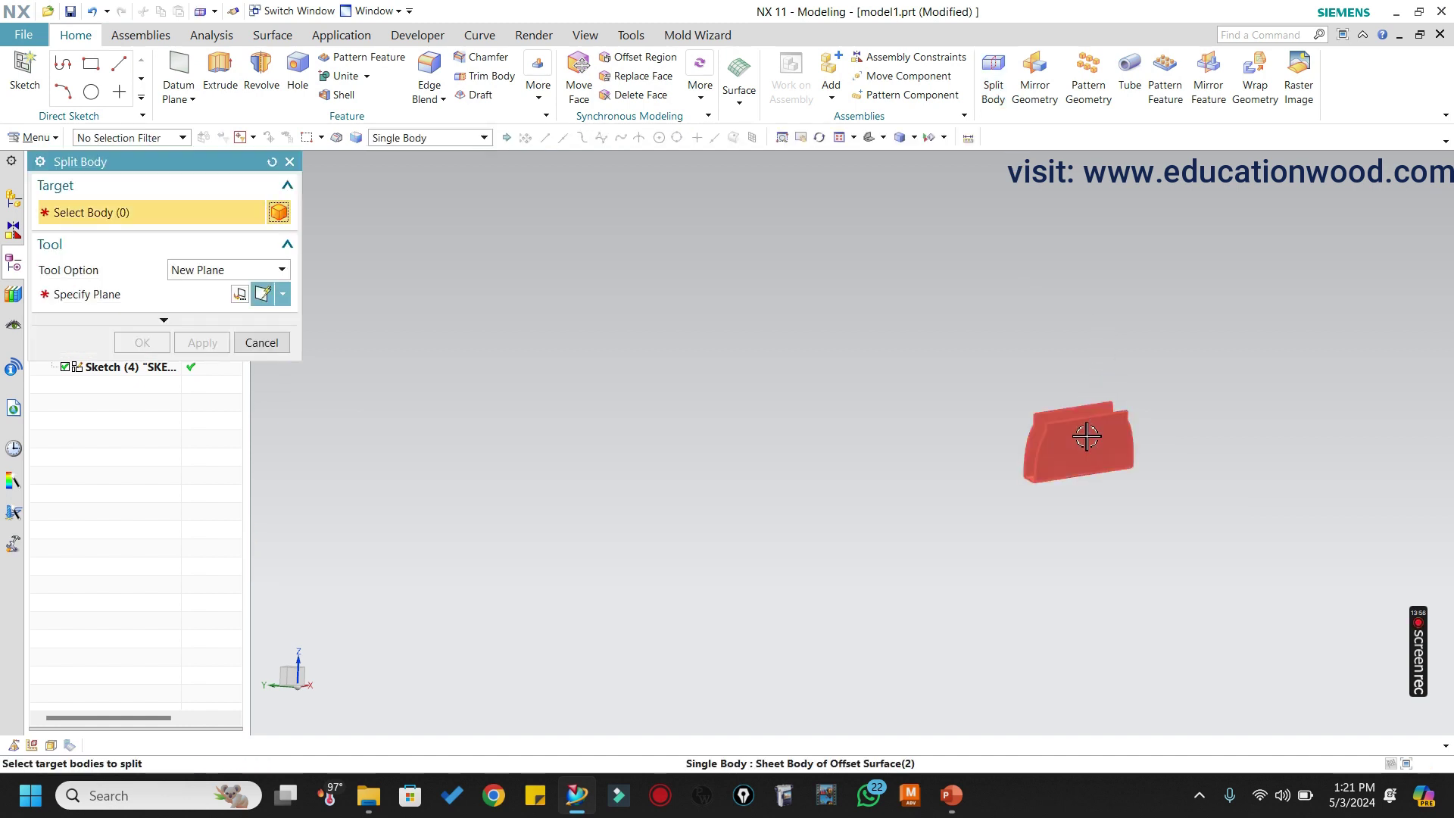
pyautogui.click(1087, 435)
pyautogui.click(138, 291)
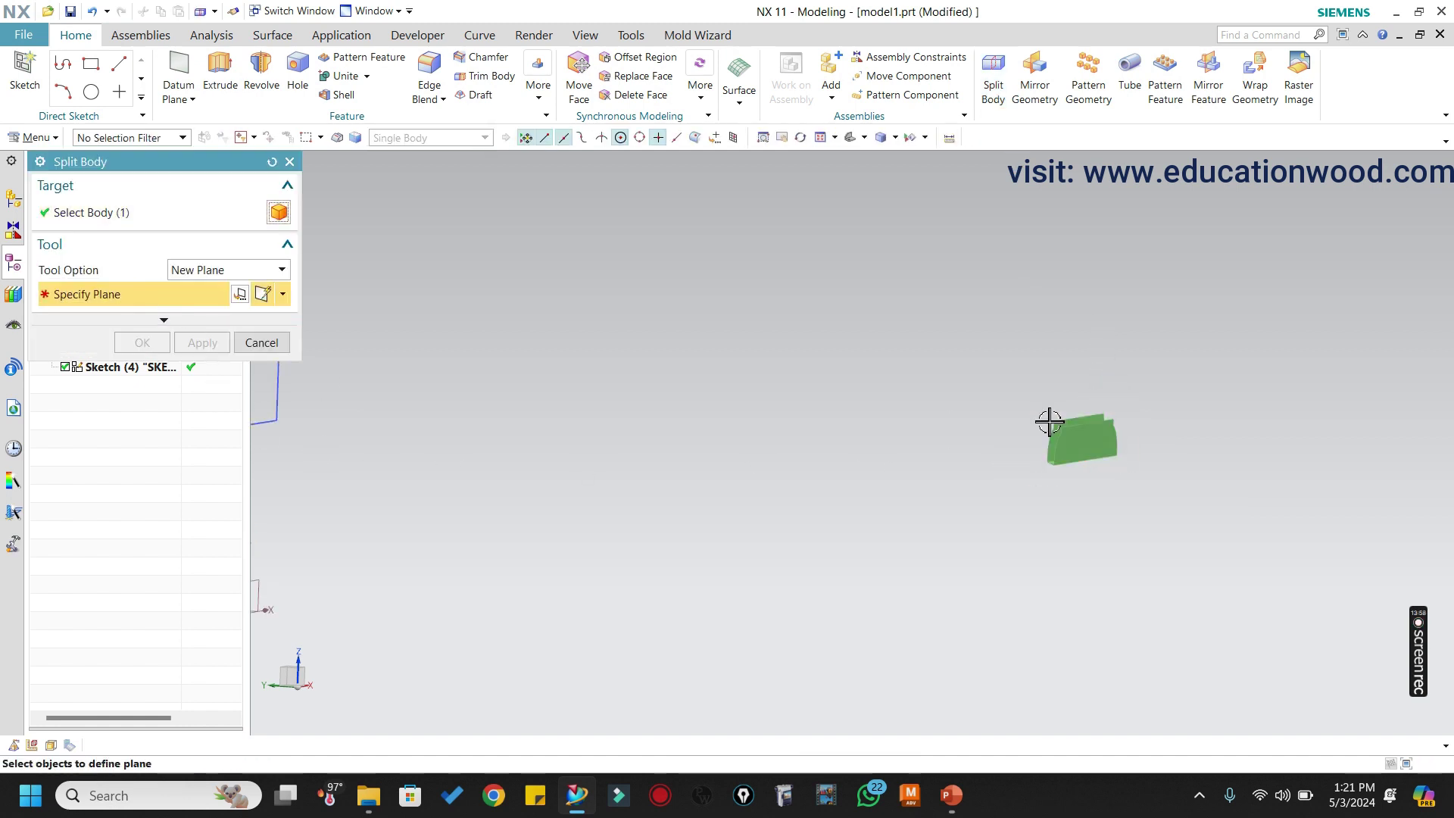
pyautogui.scroll(-2, 1113, 420)
pyautogui.scroll(1, 602, 425)
pyautogui.click(544, 375)
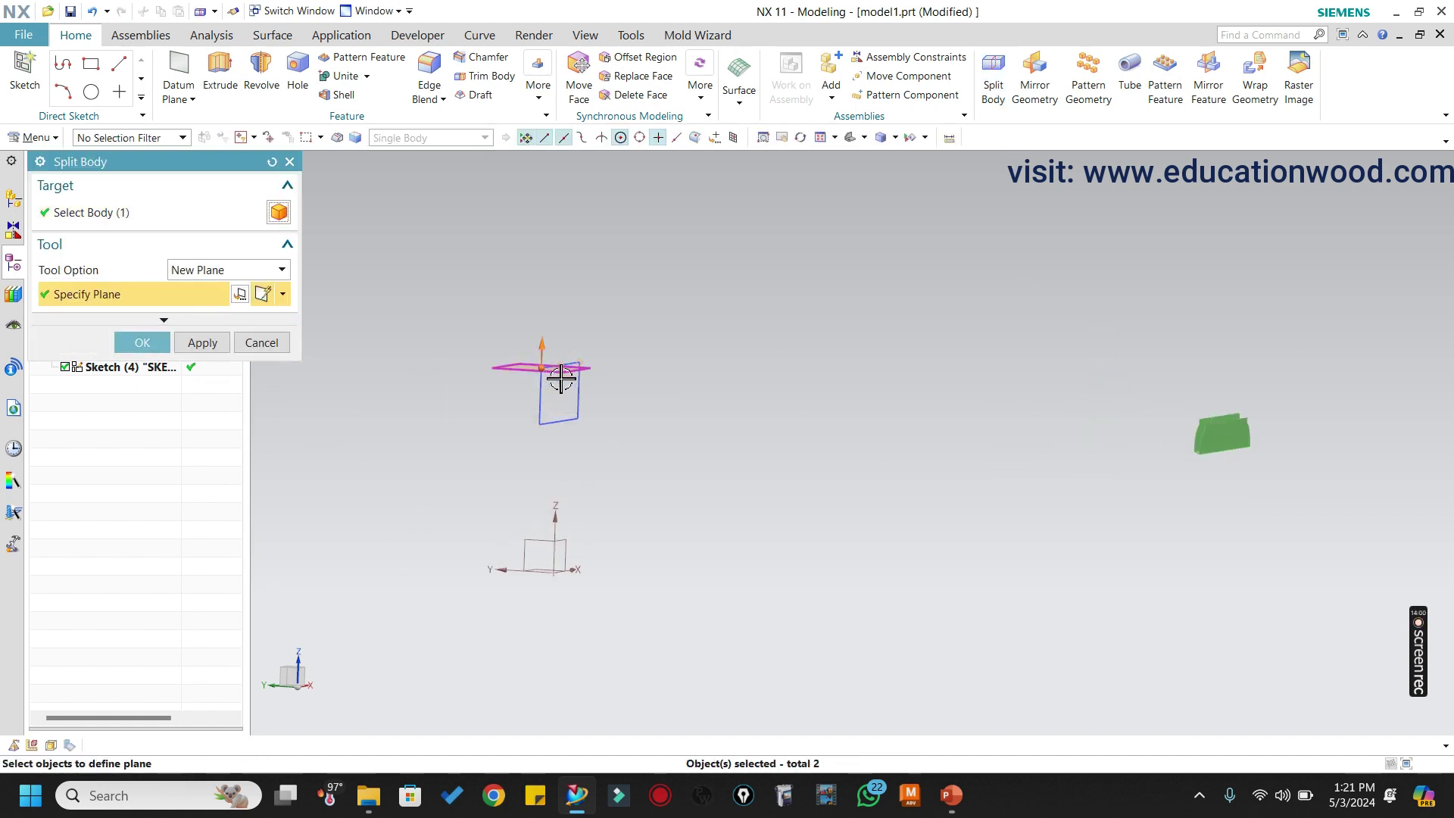
pyautogui.click(280, 298)
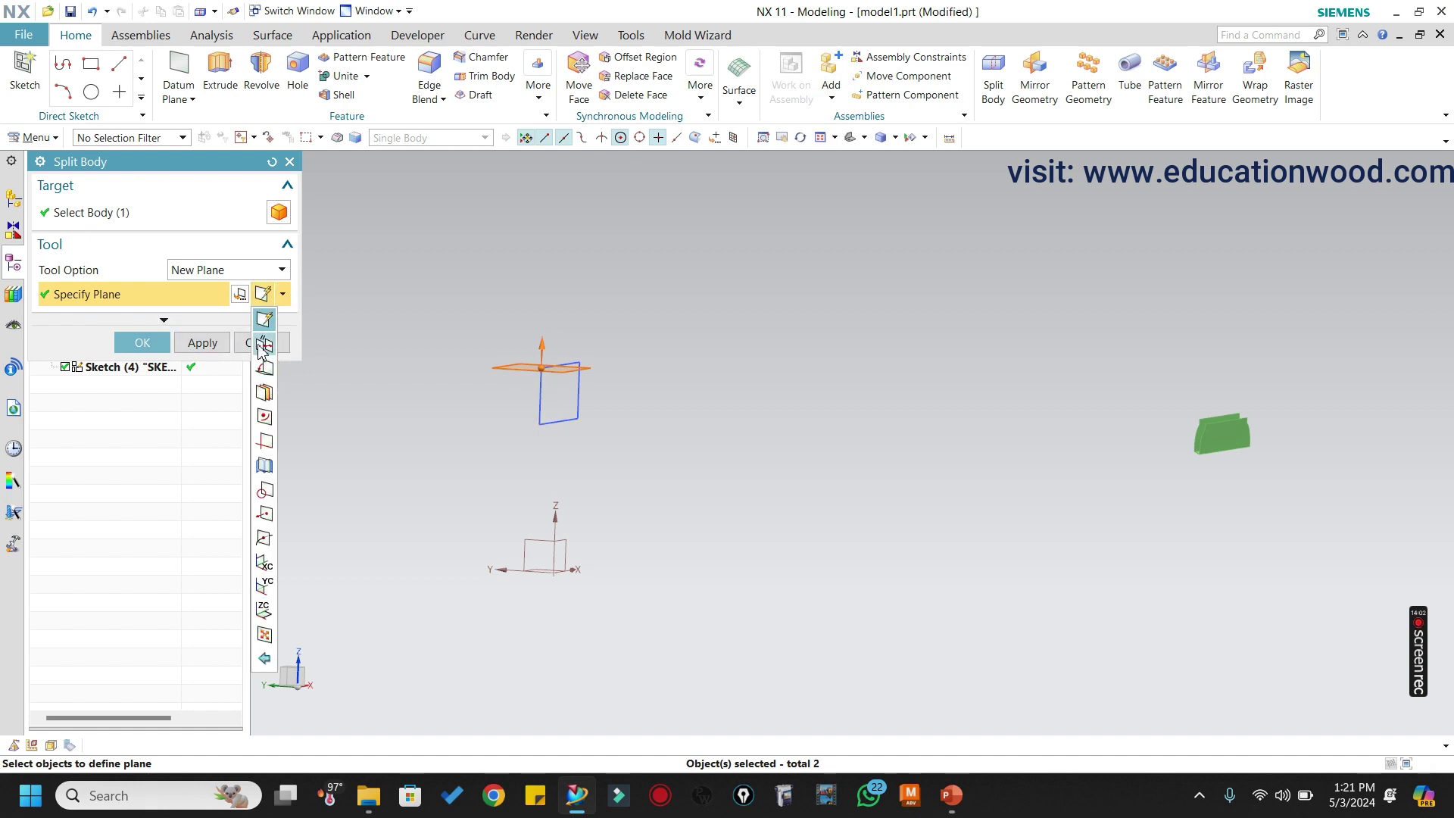
# Split the sheet body with the Extrude tool option, using the four lines of the sketched rectangle as the section.
pyautogui.click(212, 273)
pyautogui.click(211, 318)
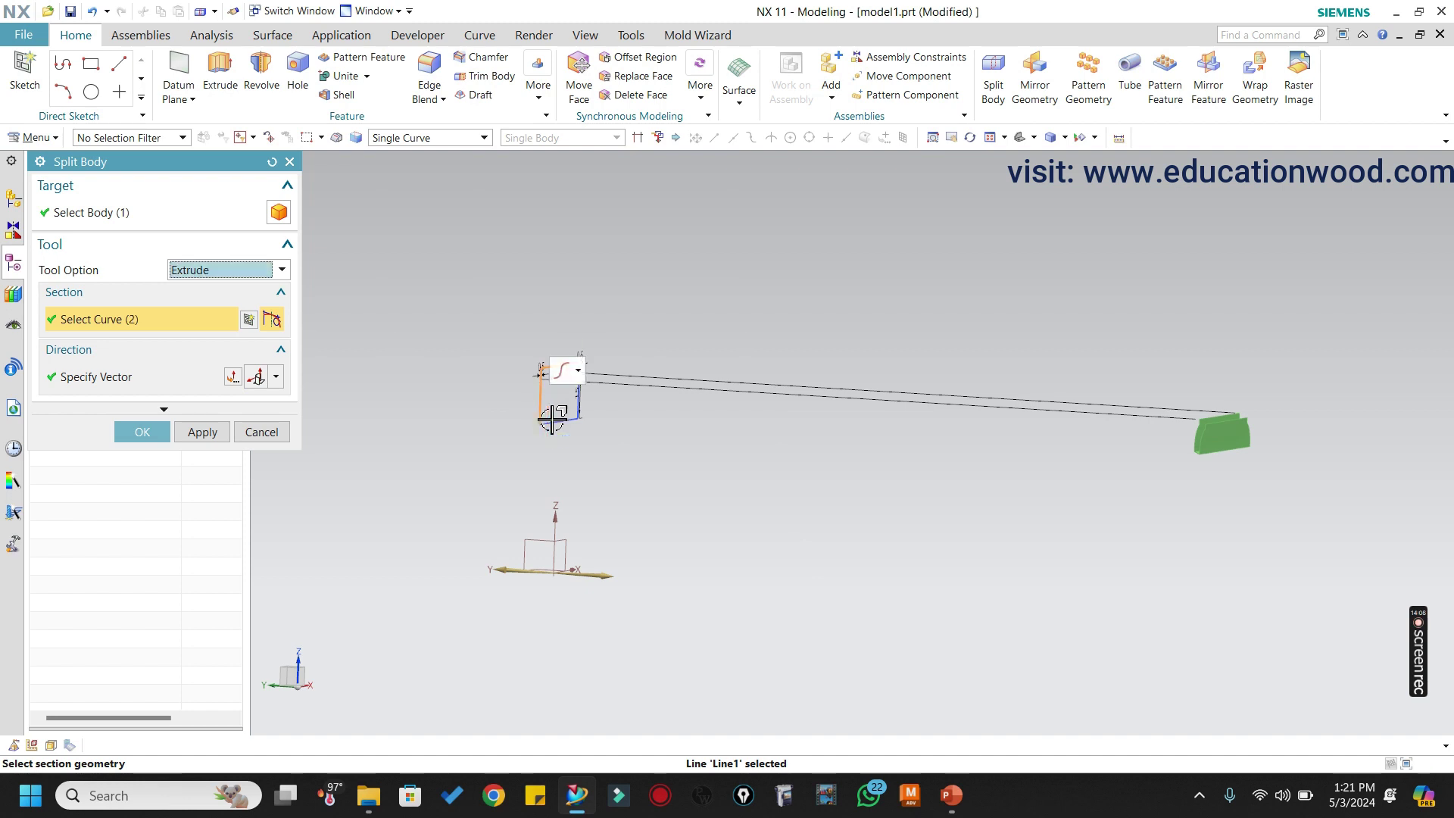
pyautogui.scroll(-2, 555, 421)
pyautogui.scroll(-2, 595, 372)
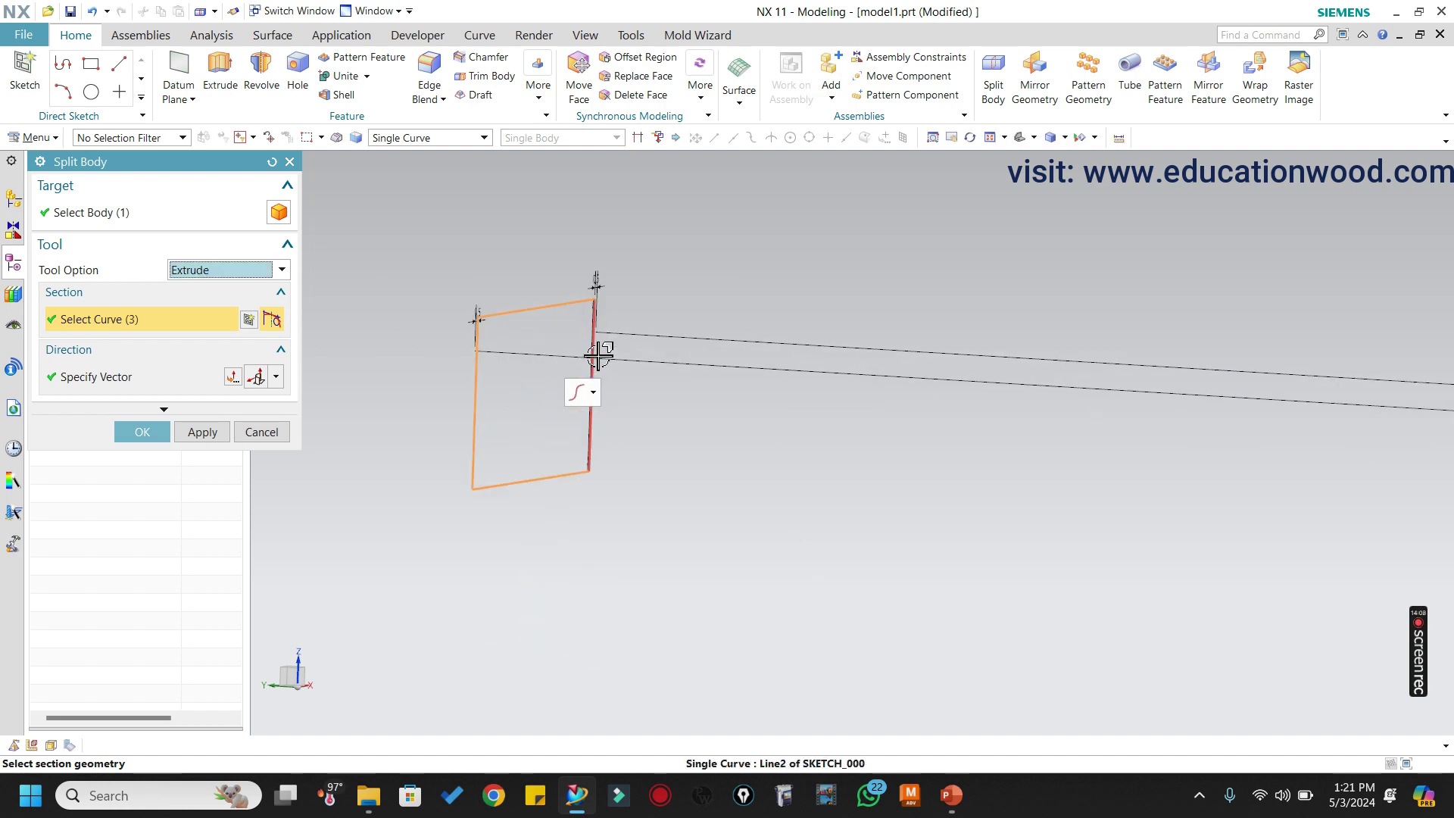
pyautogui.click(599, 356)
pyautogui.scroll(4, 596, 364)
pyautogui.click(155, 432)
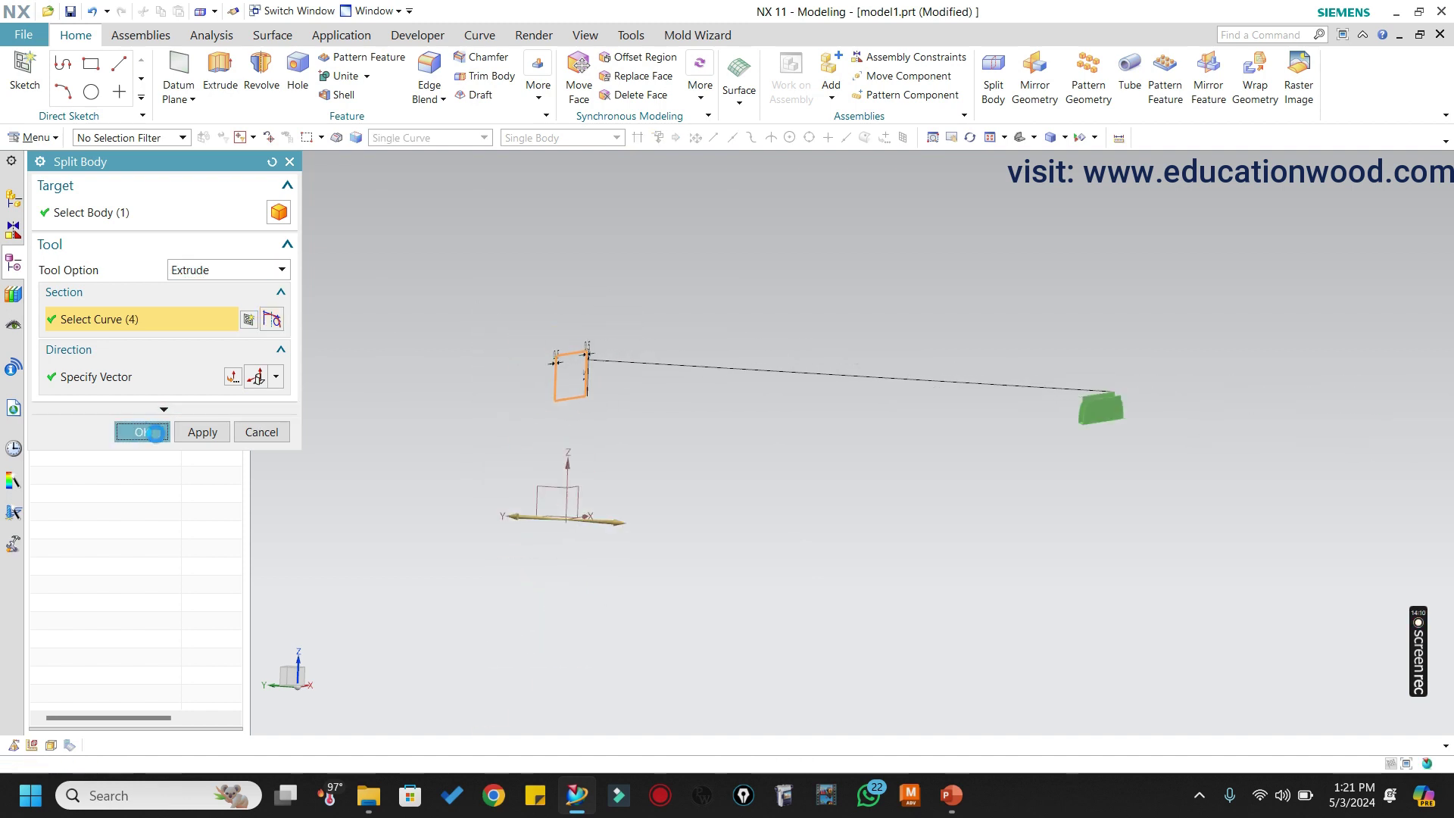
# Hide the two curved end pieces of the split sheet, keeping the straight middle piece displayed.
pyautogui.scroll(-3, 1098, 409)
pyautogui.moveTo(1102, 409); pyautogui.dragTo(974, 384, button='middle')
pyautogui.keyDown('shift'); pyautogui.moveTo(601, 398); pyautogui.dragTo(891, 414, button='middle'); pyautogui.keyUp('shift')
pyautogui.scroll(-2, 890, 414)
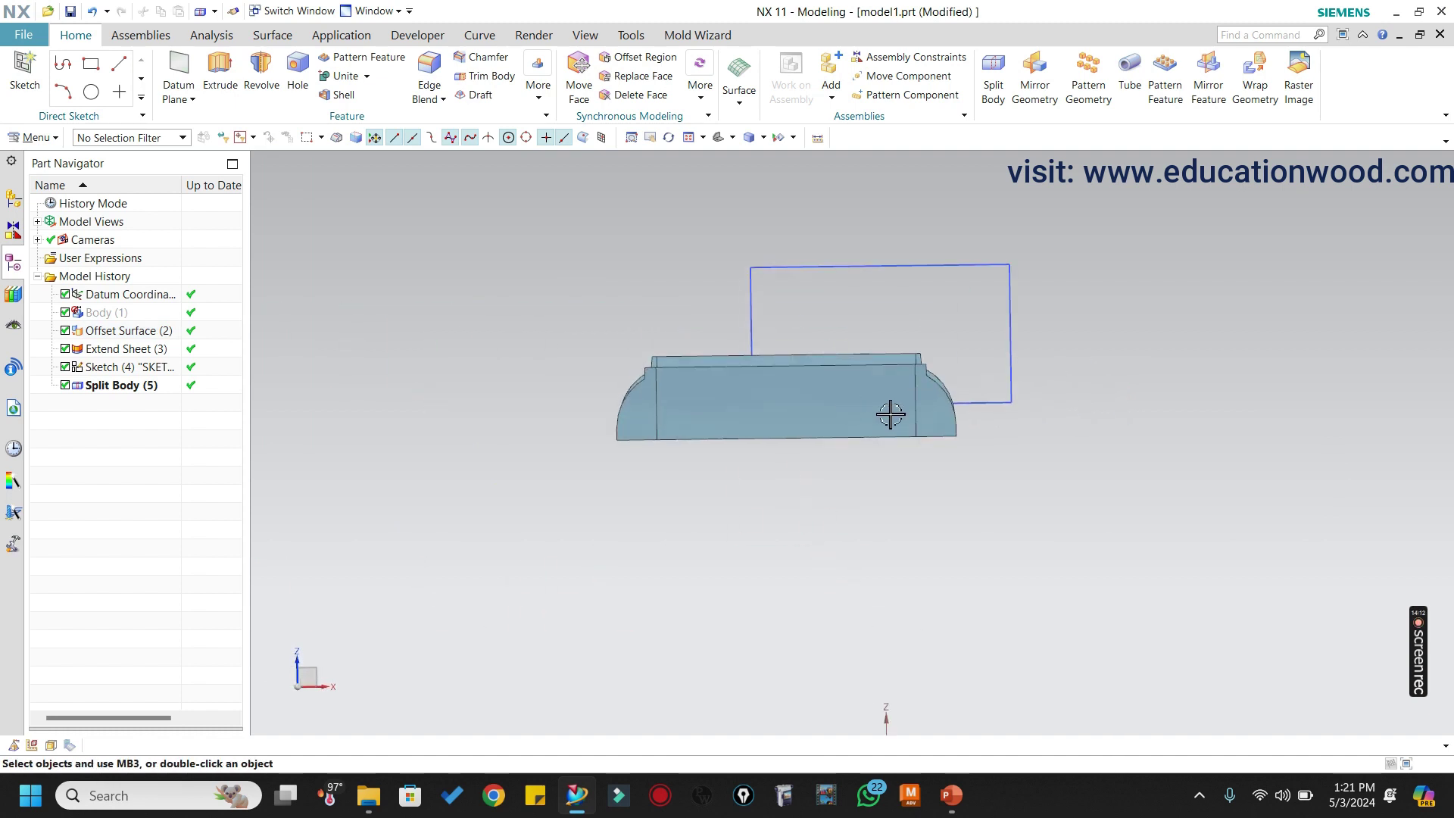
pyautogui.hotkey('ctrl', 'shift', 'i')
pyautogui.click(936, 413)
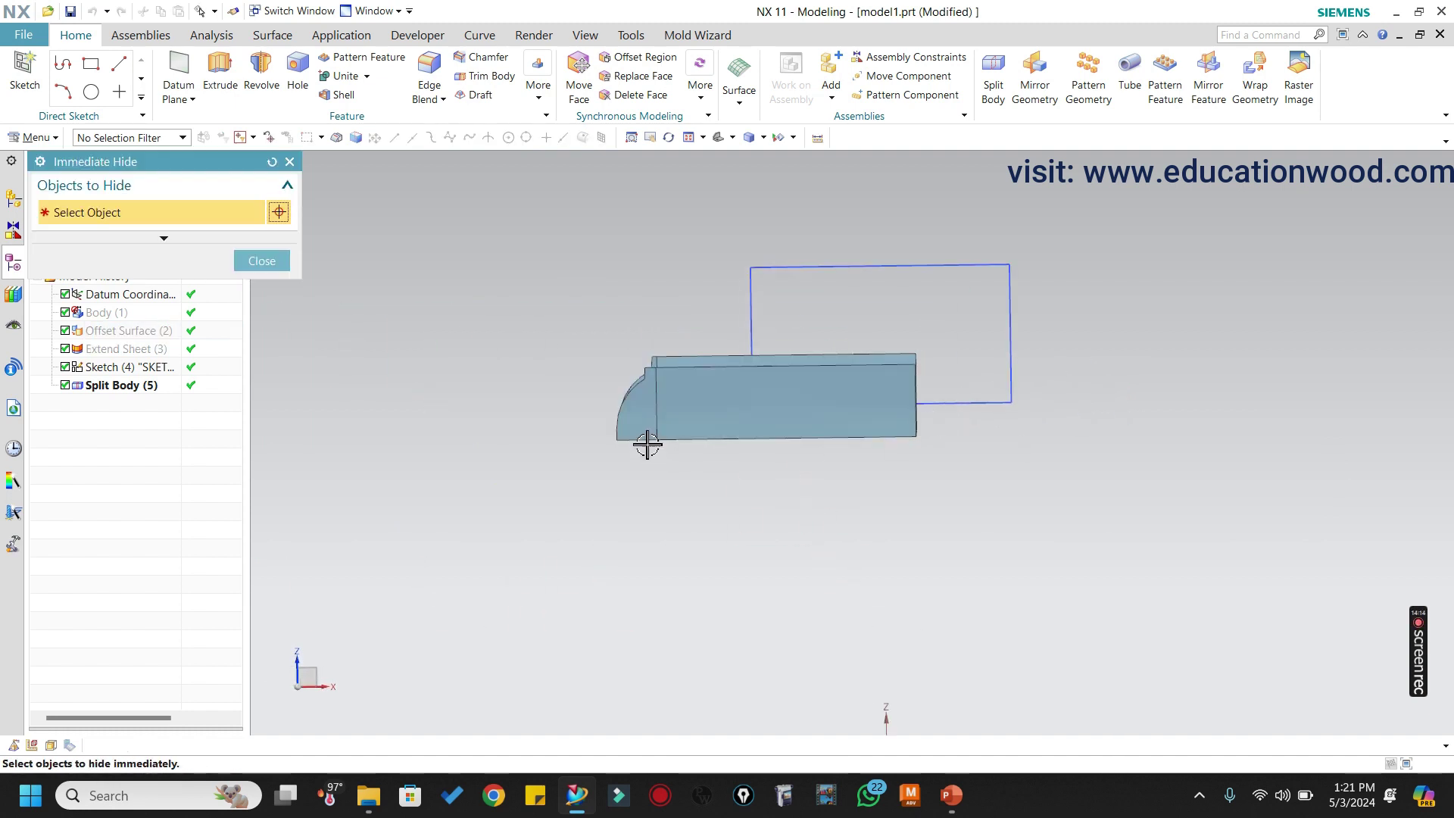
pyautogui.scroll(-2, 721, 439)
pyautogui.click(262, 262)
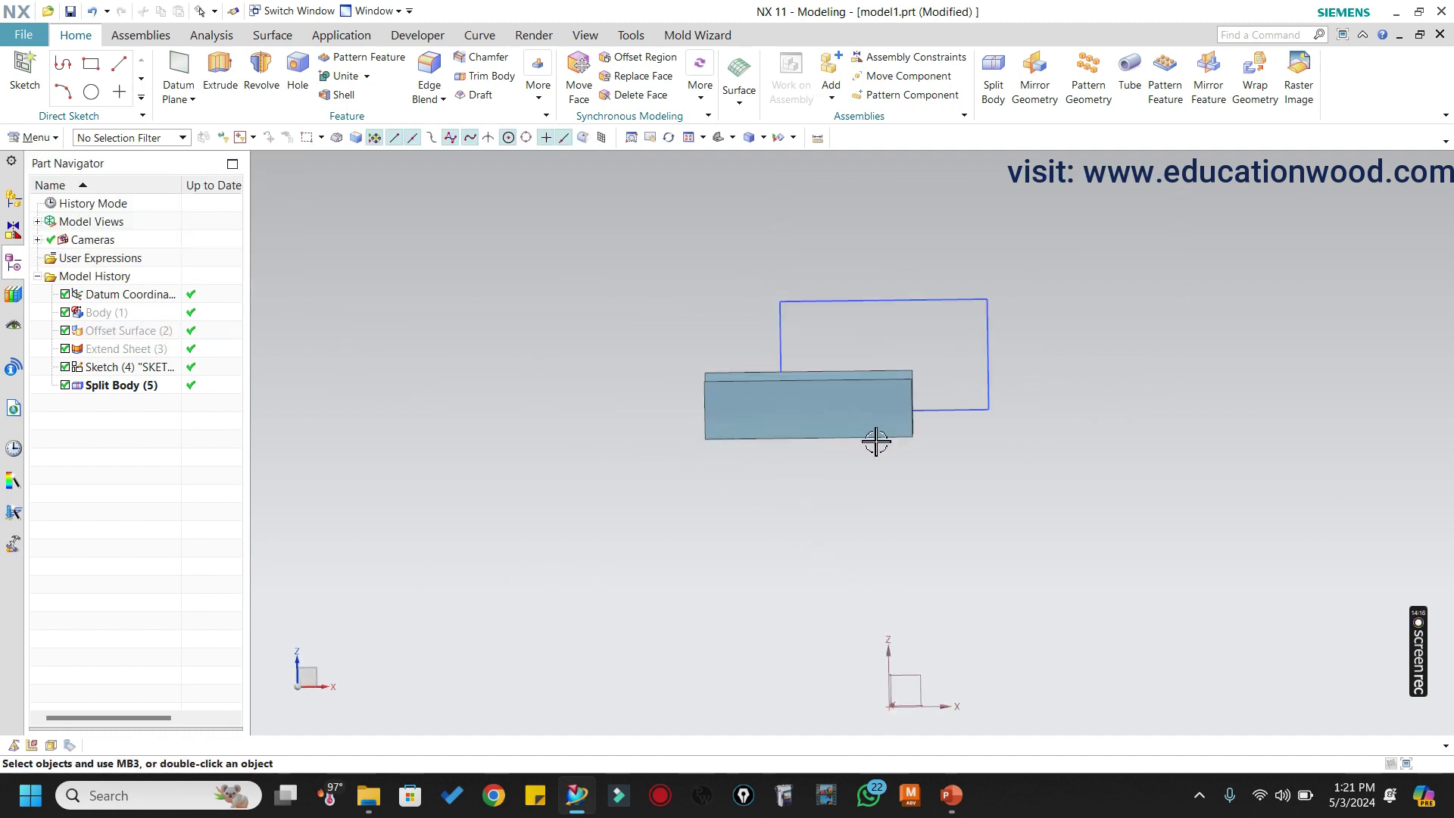
# Examine the trimmed middle sheet's U-shaped profile end-on and from an angled view.
pyautogui.moveTo(874, 438)
pyautogui.mouseDown(button='middle')
pyautogui.moveTo(818, 493)
pyautogui.moveTo(866, 440)
pyautogui.moveTo(818, 425)
pyautogui.moveTo(831, 419)
pyautogui.moveTo(823, 464)
pyautogui.mouseUp(button='middle')
pyautogui.press('F8')
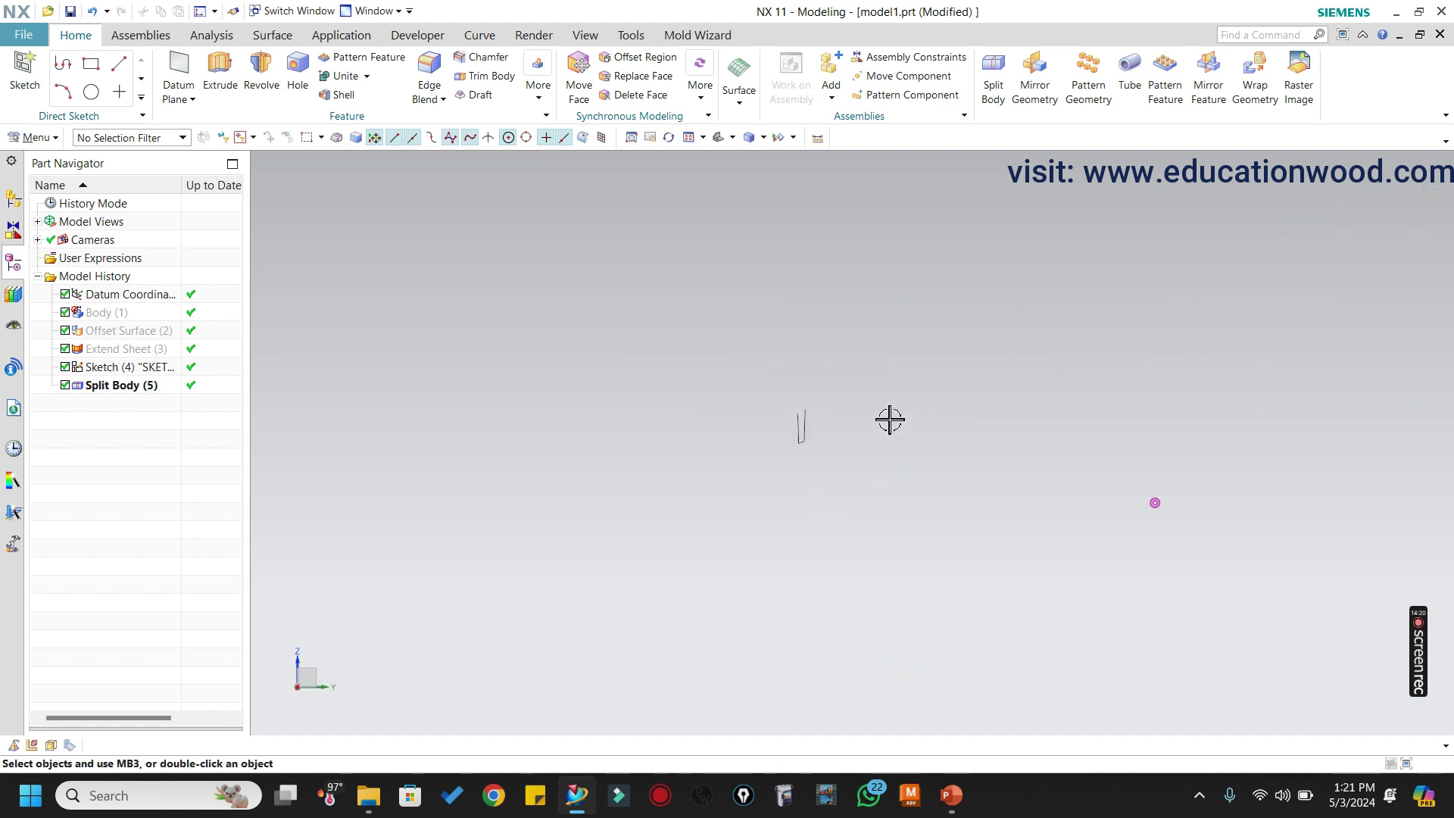
pyautogui.scroll(-5, 807, 433)
pyautogui.moveTo(767, 424); pyautogui.dragTo(826, 439, button='middle')
pyautogui.moveTo(740, 413); pyautogui.dragTo(804, 430, button='middle')
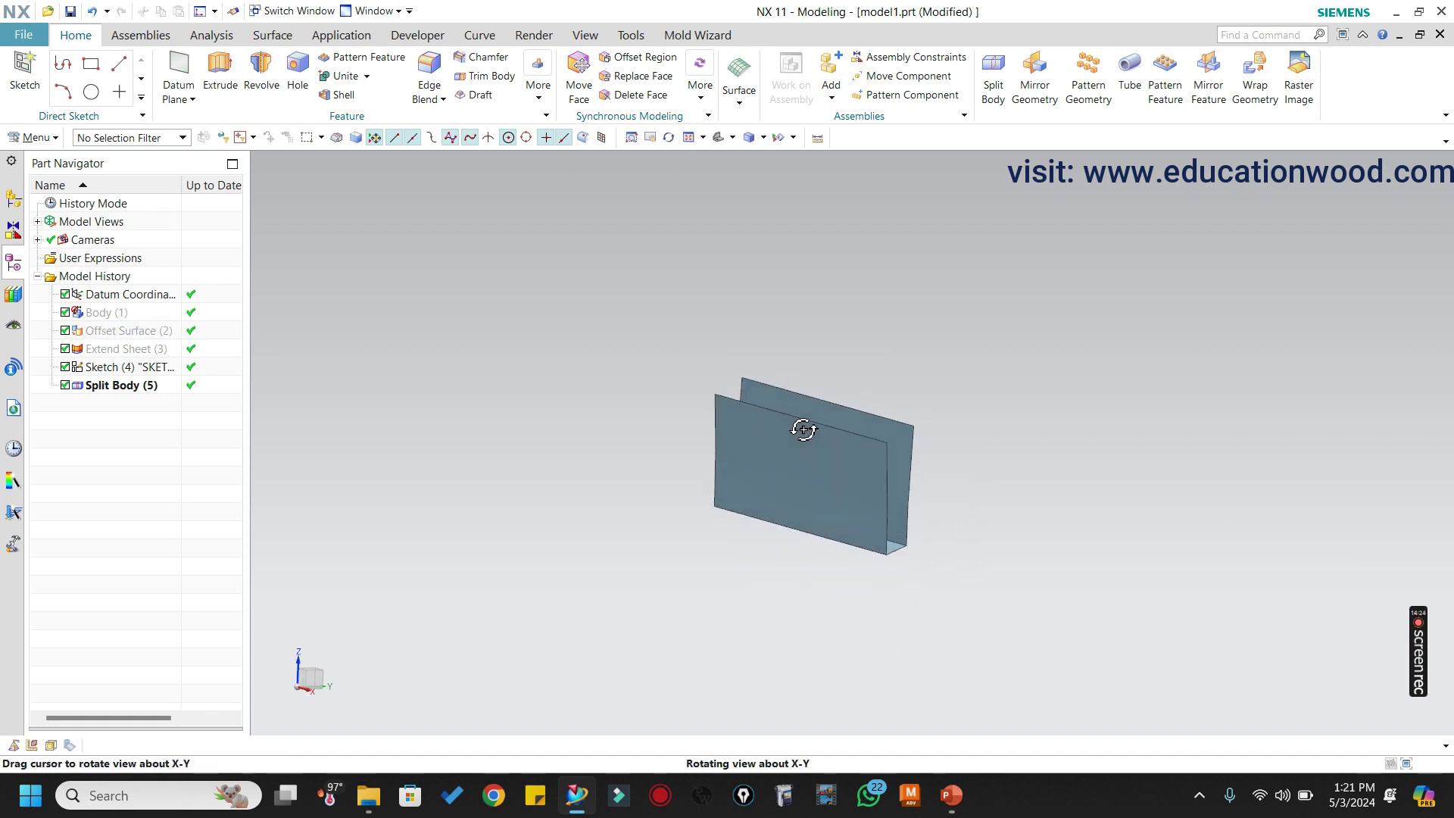
pyautogui.scroll(2, 366, 459)
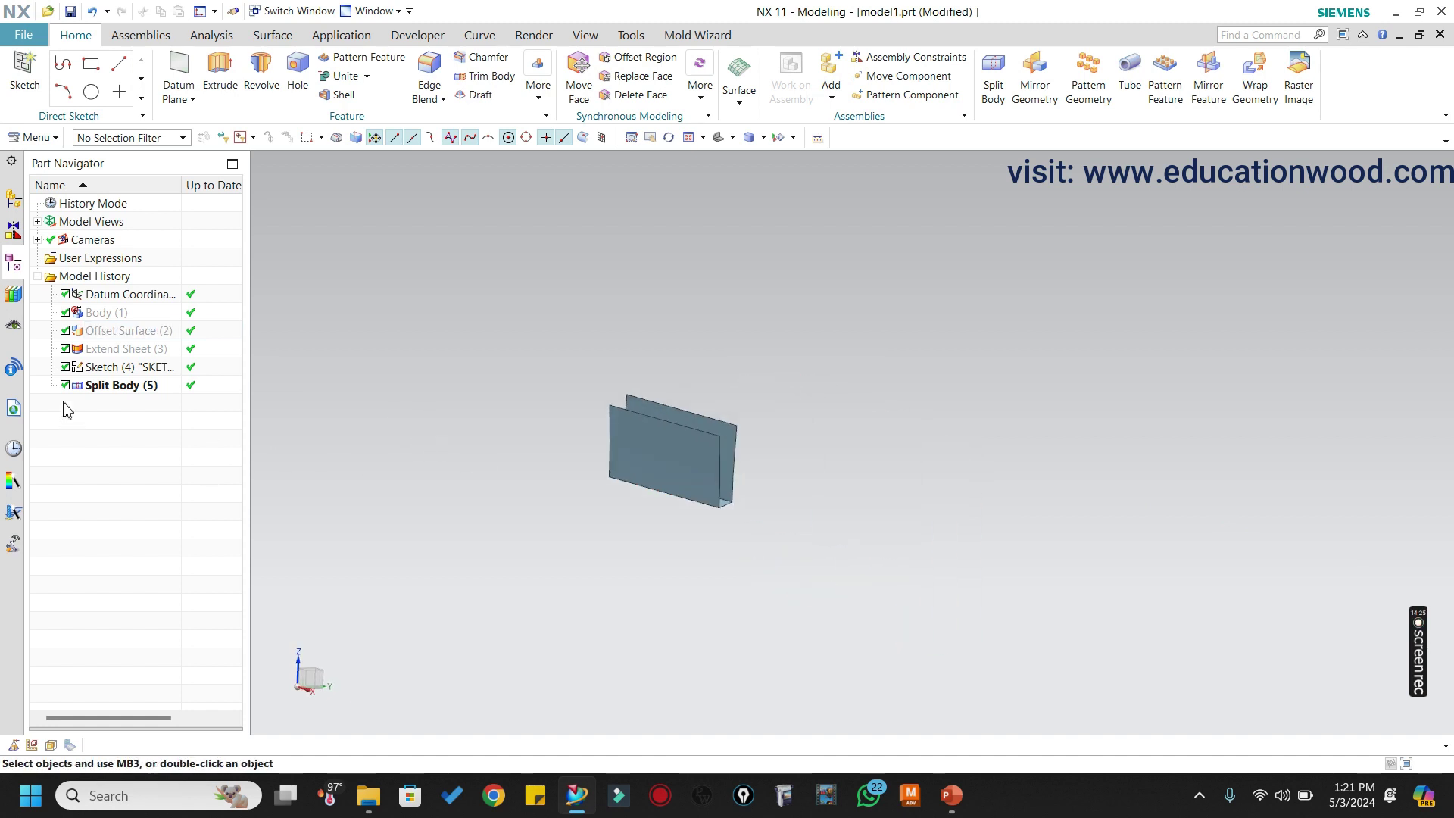
# Roll the model history back to before the split by making the rectangle sketch the current feature.
pyautogui.rightClick(101, 387)
pyautogui.click(102, 367)
pyautogui.rightClick(103, 367)
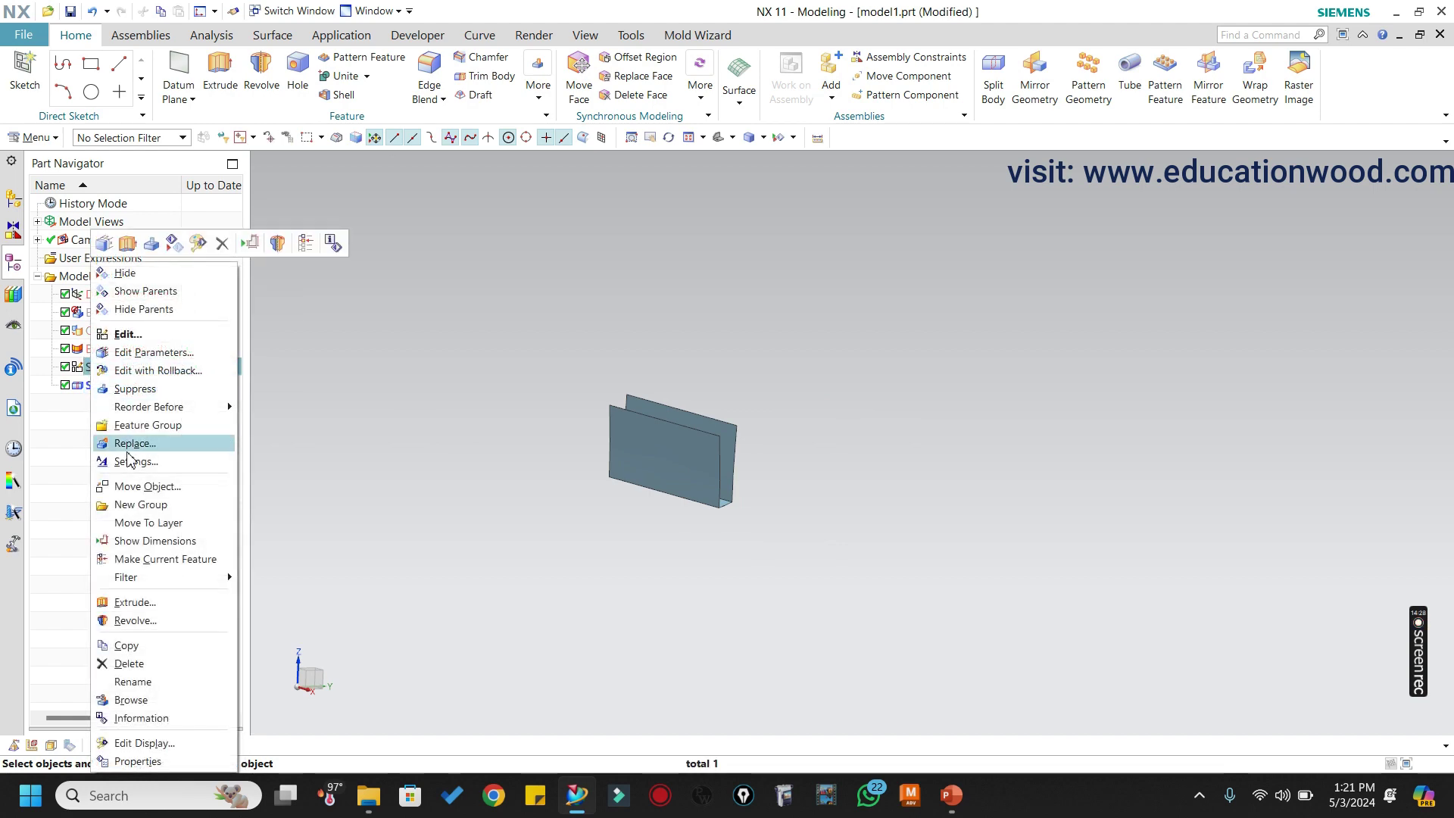
pyautogui.click(165, 559)
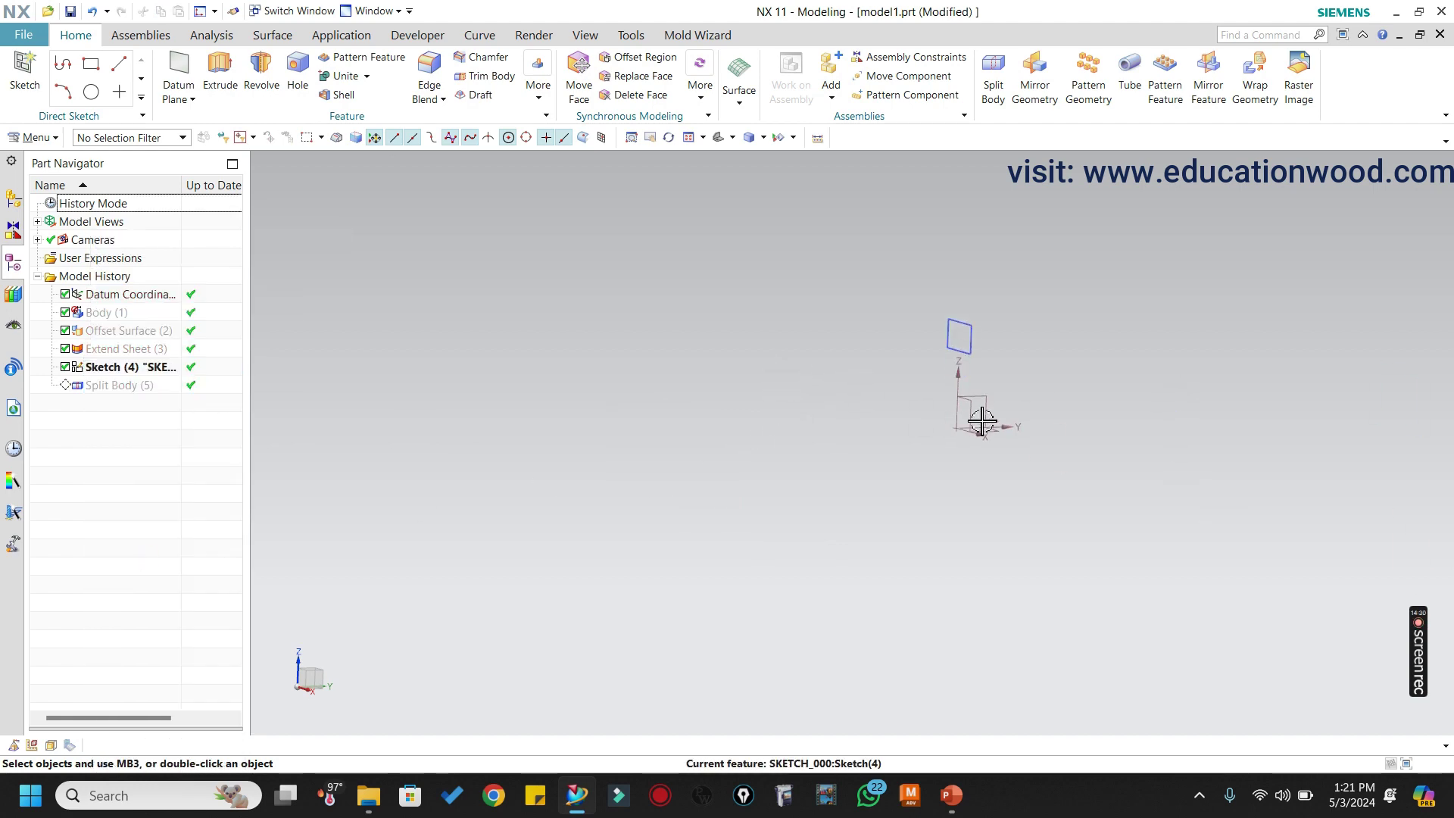
# Show all hidden objects and hide only the solid body, leaving the full extended sheet and rectangle sketch displayed.
pyautogui.moveTo(982, 421); pyautogui.dragTo(1072, 393, button='middle')
pyautogui.hotkey('ctrl', 'shift', 'u')
pyautogui.scroll(-3, 795, 363)
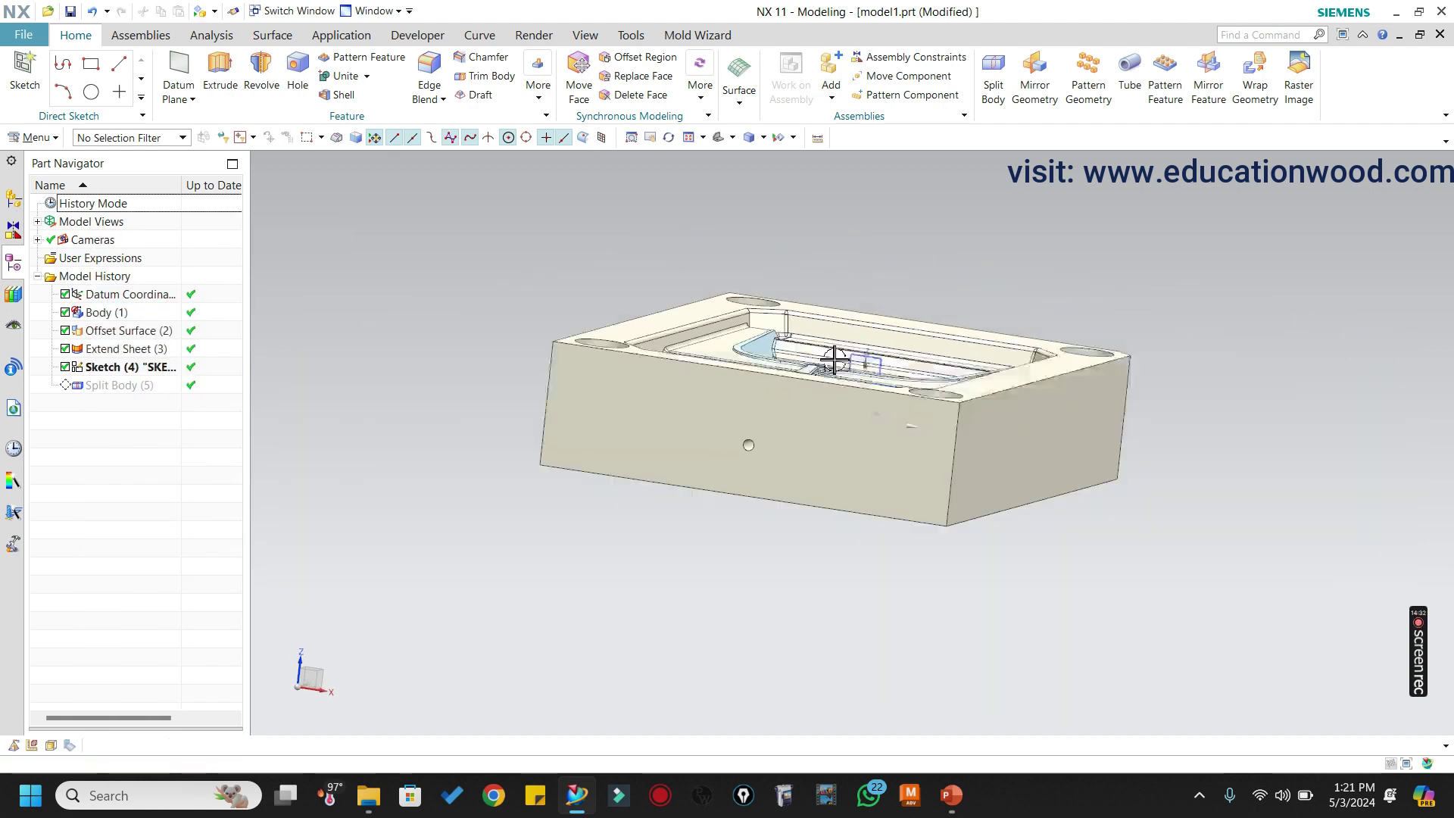
pyautogui.scroll(2, 833, 371)
pyautogui.hotkey('ctrl', 'shift', 'i')
pyautogui.click(887, 494)
pyautogui.click(886, 494)
pyautogui.moveTo(886, 494); pyautogui.dragTo(884, 453, button='middle')
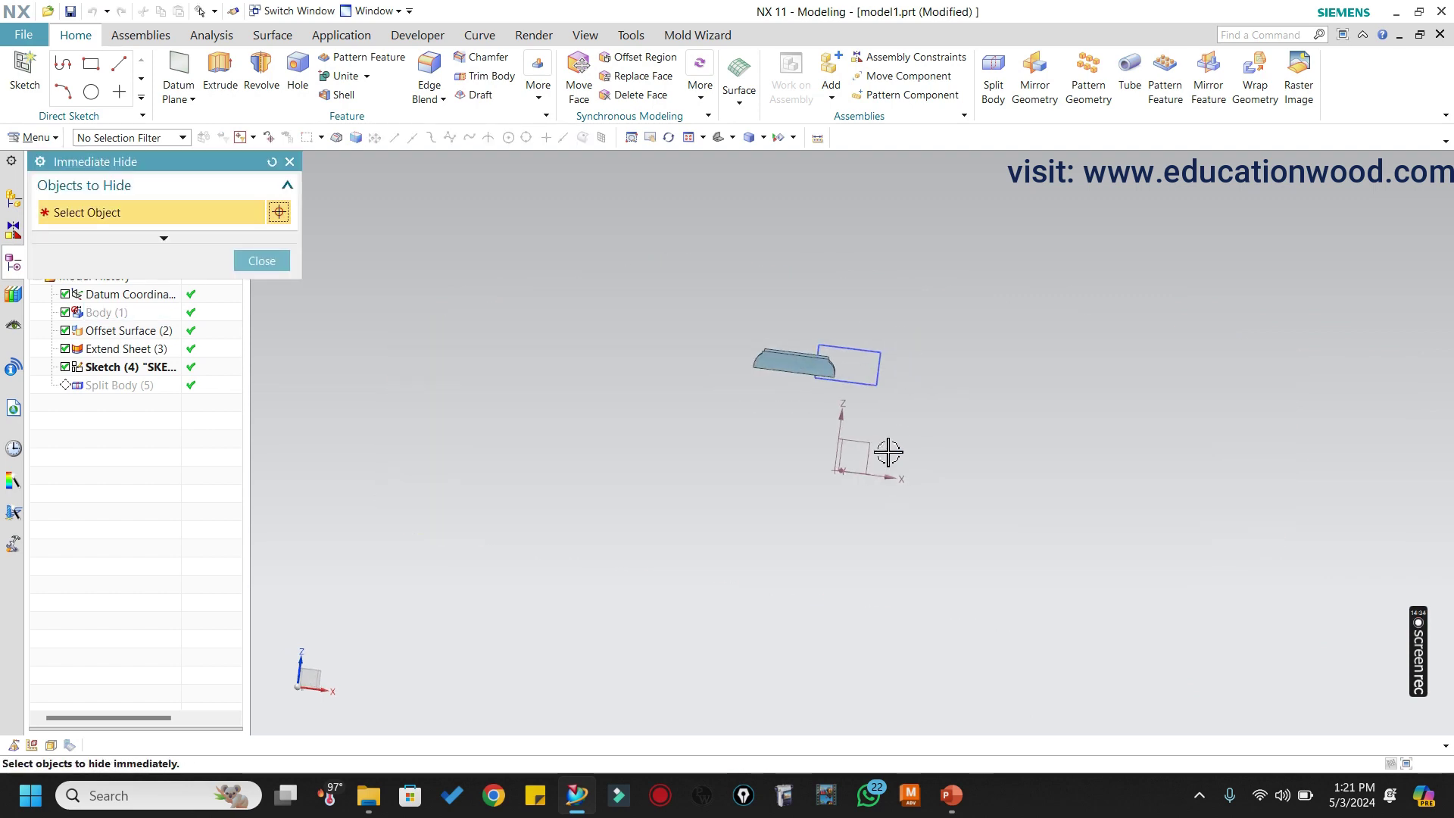
pyautogui.scroll(6, 827, 371)
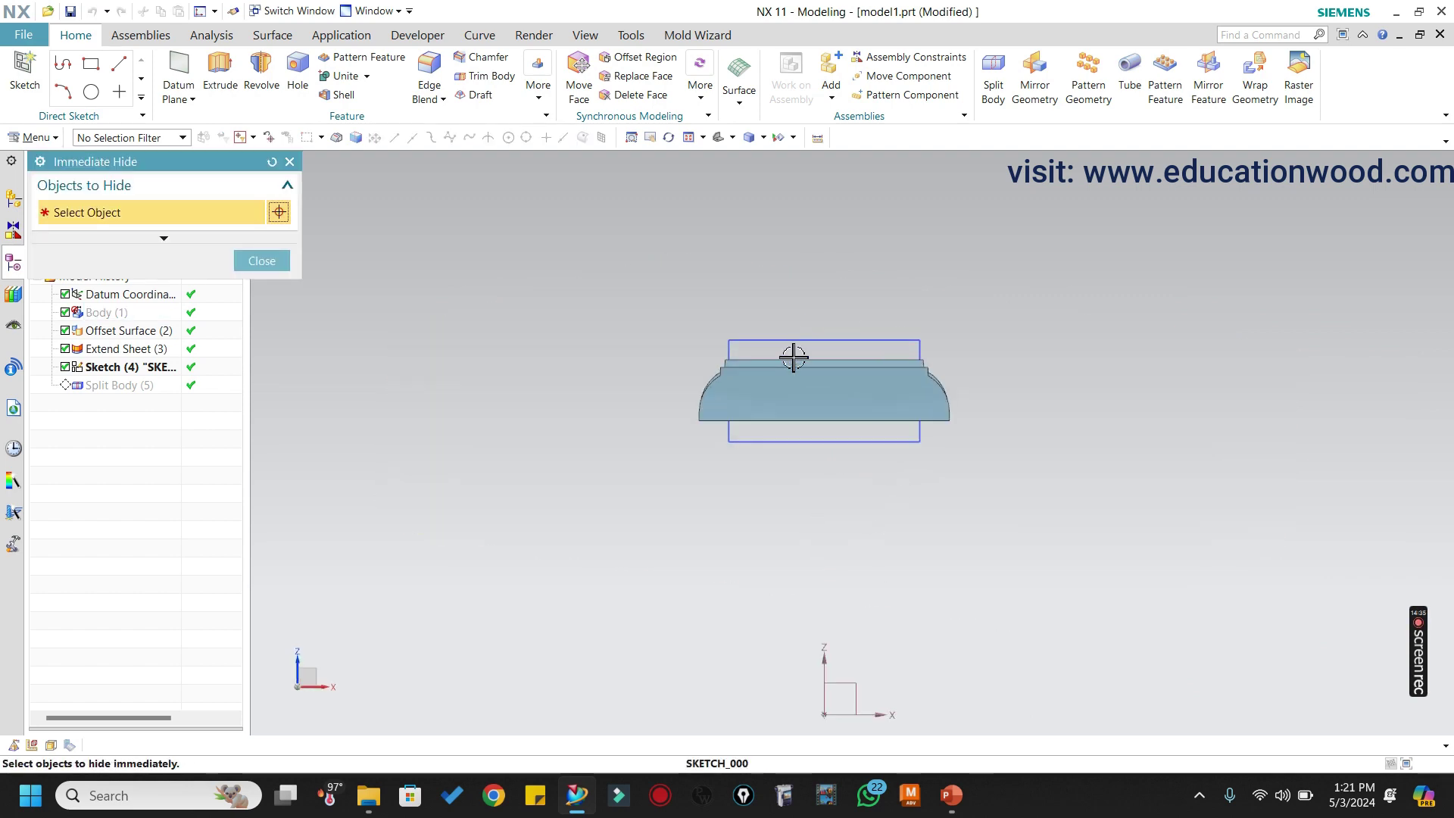
# Extend all the upper edges of the full sheet upward by an offset of 7.5 mm.
pyautogui.click(277, 261)
pyautogui.click(345, 36)
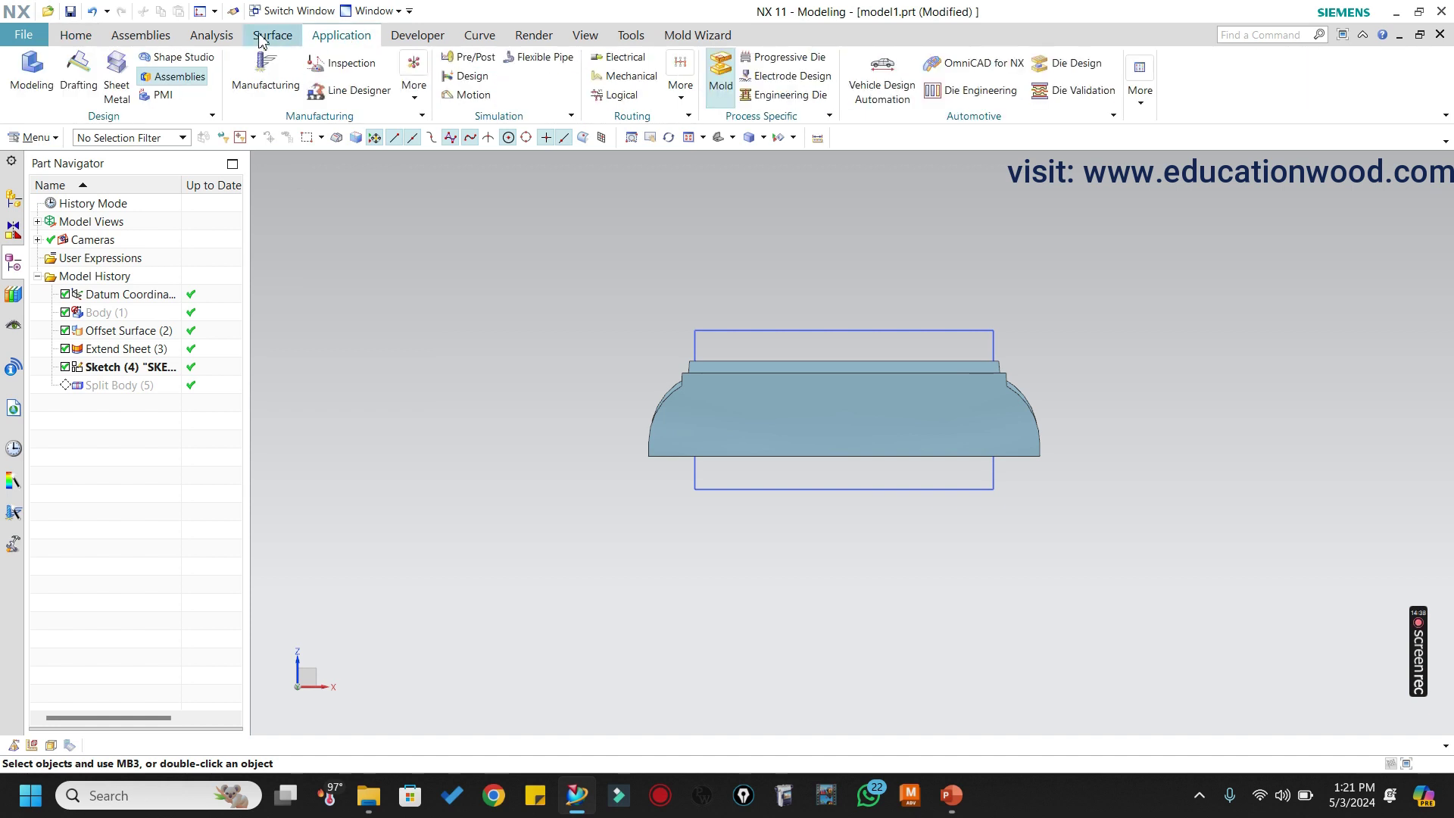
pyautogui.click(271, 36)
pyautogui.scroll(2, 765, 351)
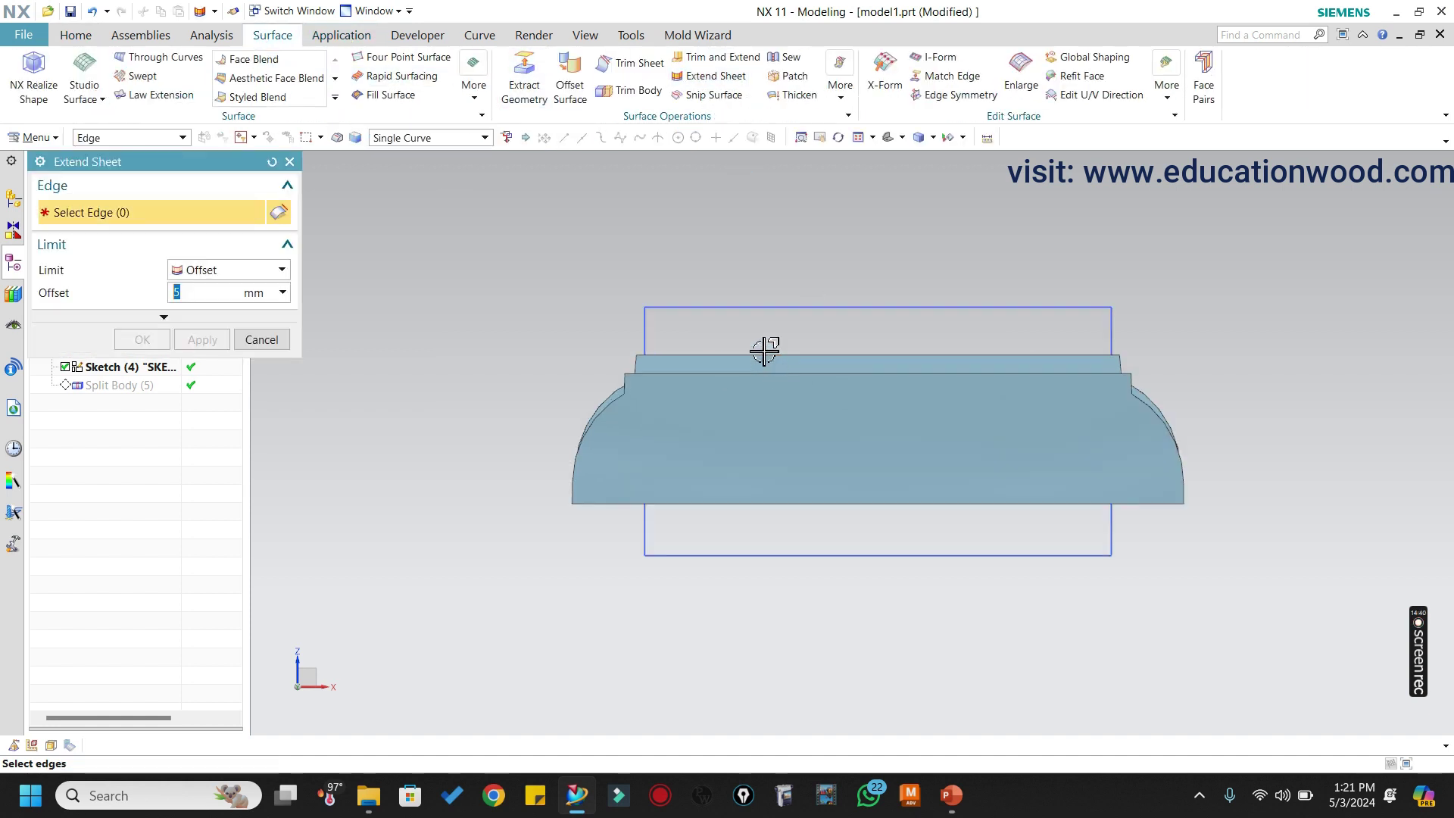
pyautogui.click(763, 354)
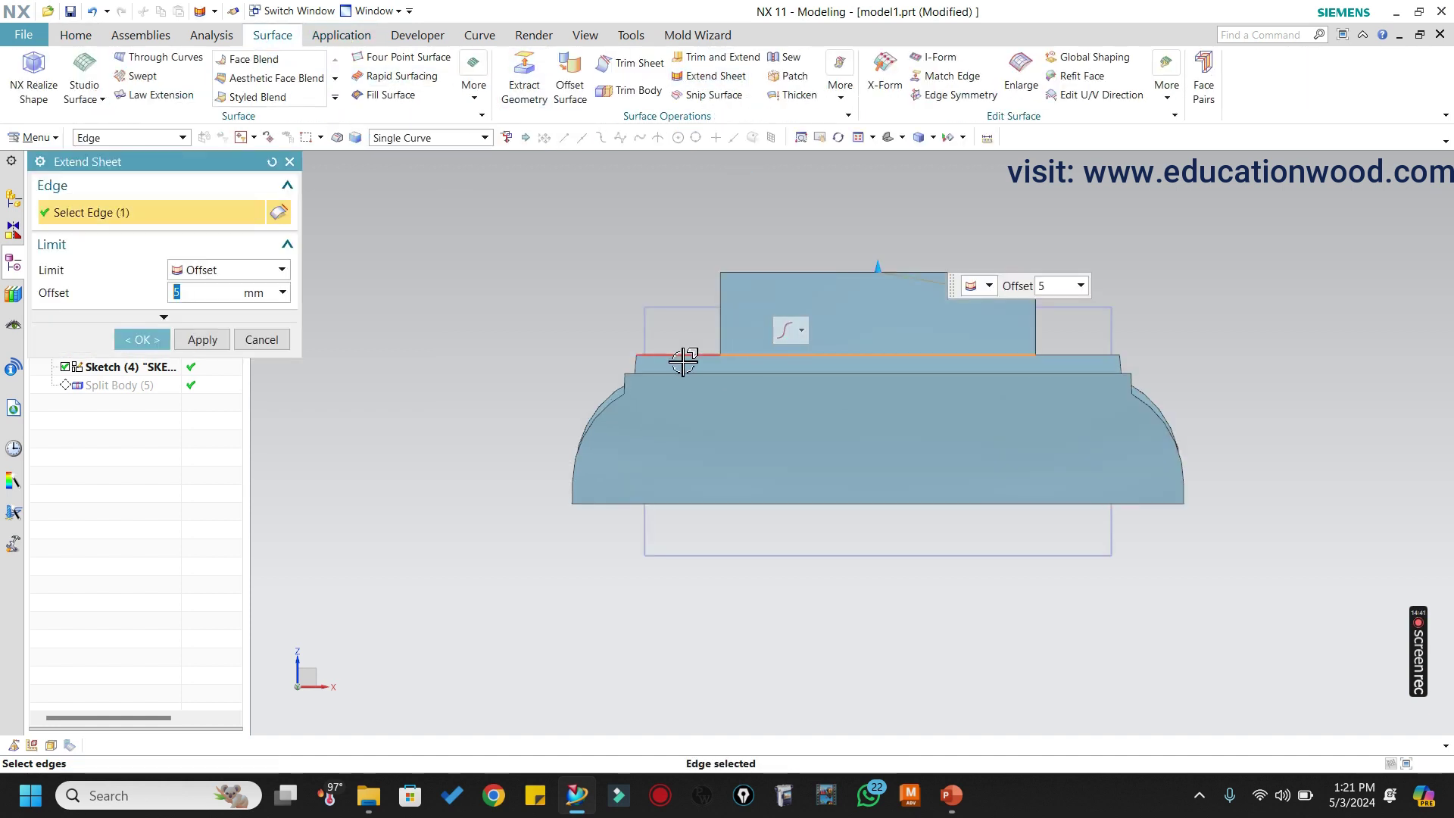
pyautogui.click(1053, 355)
pyautogui.click(821, 376)
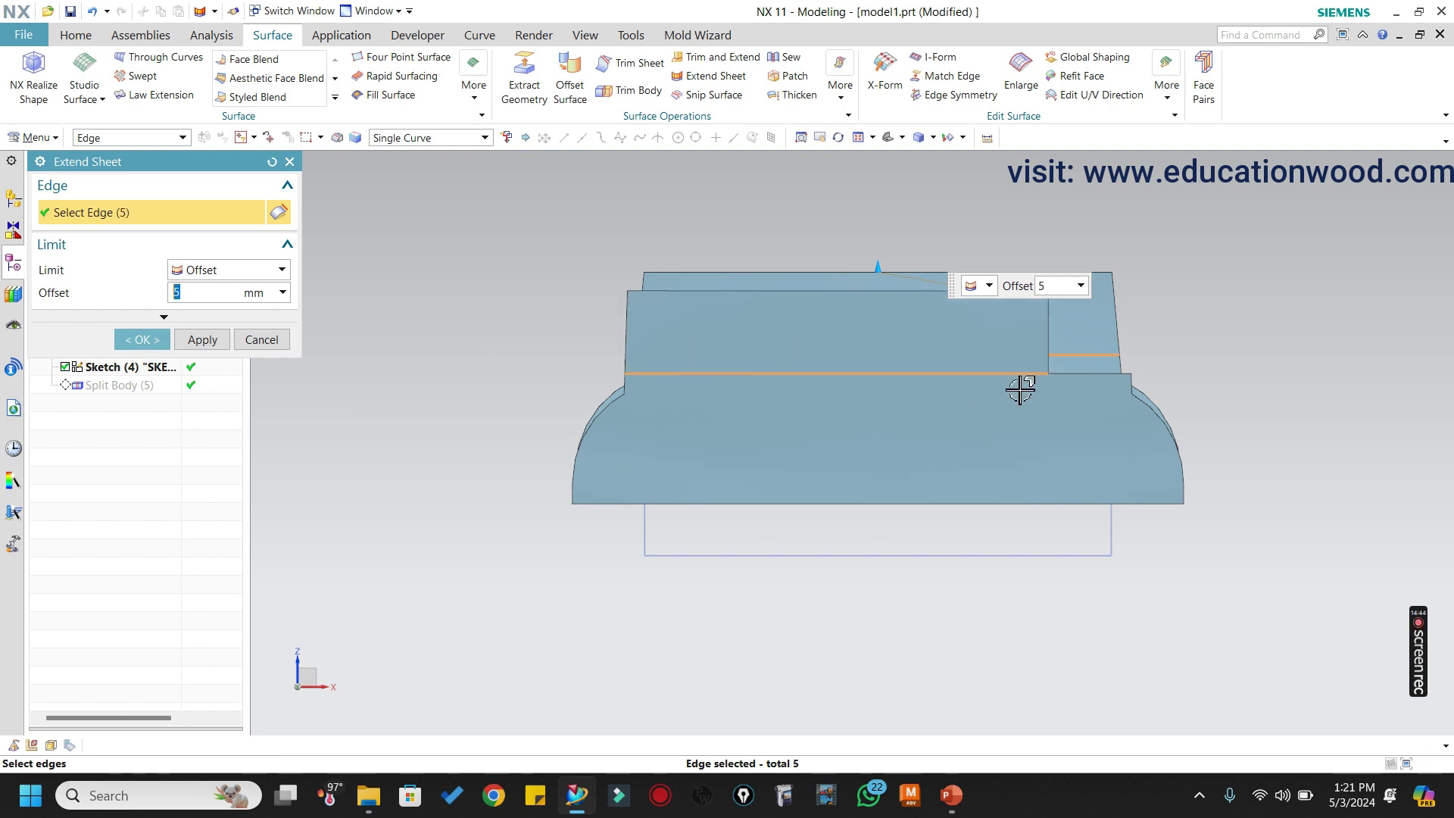
pyautogui.moveTo(884, 263); pyautogui.dragTo(881, 239)
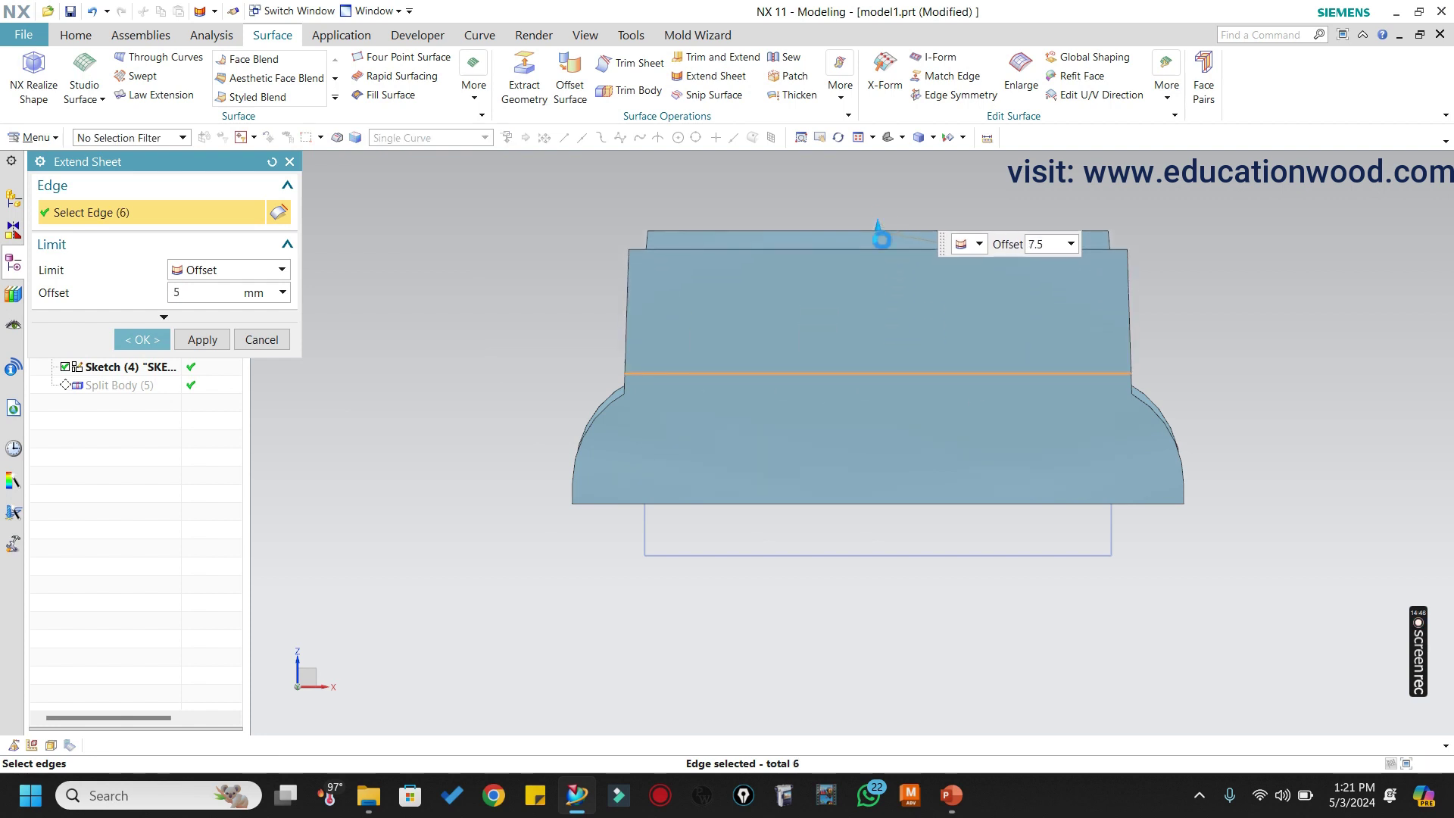
pyautogui.click(148, 340)
# Roll the model history forward by making the Split Body feature current and dismiss the update report.
pyautogui.moveTo(672, 402); pyautogui.dragTo(1033, 428, button='middle')
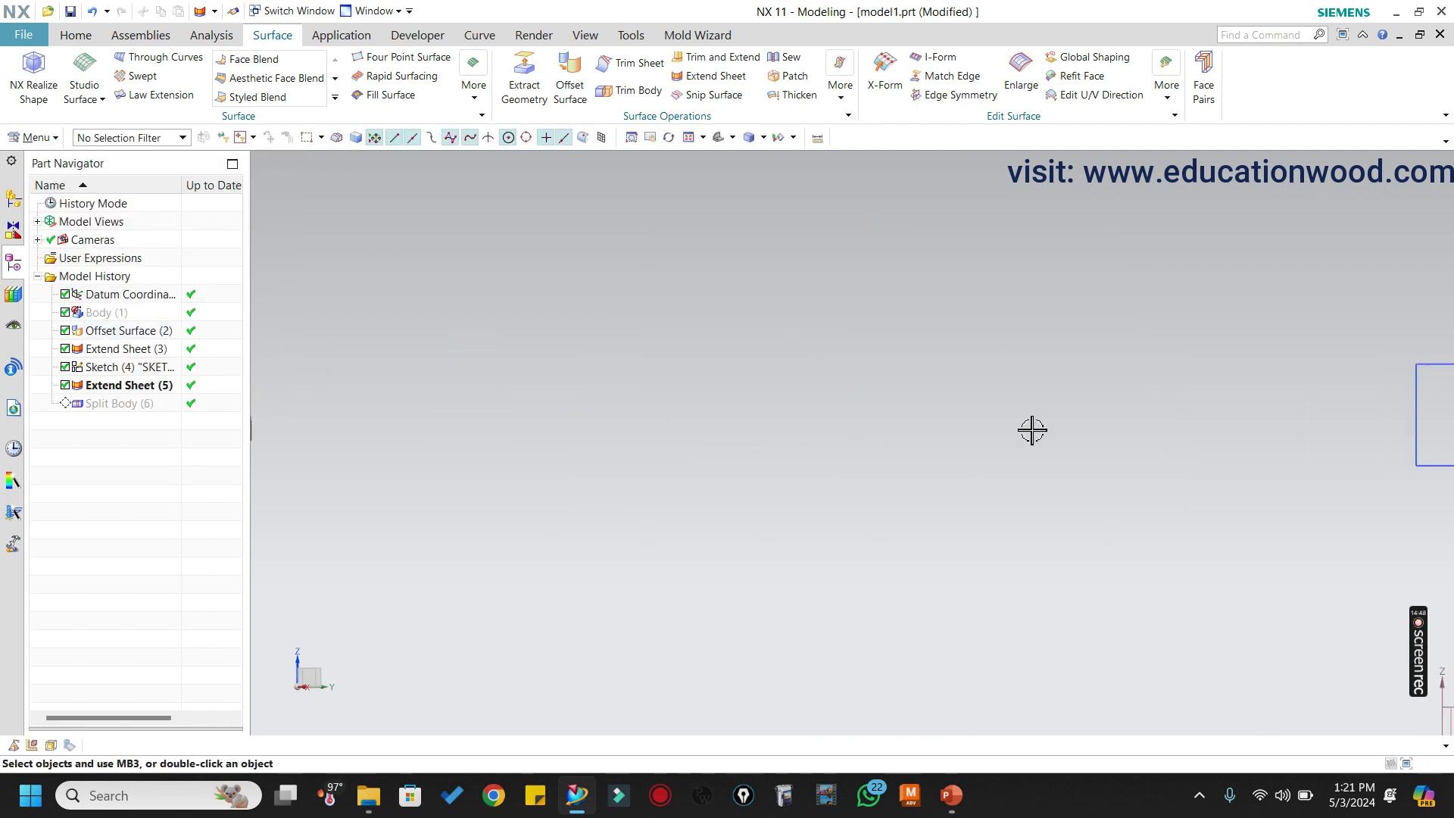
pyautogui.rightClick(150, 403)
pyautogui.click(208, 481)
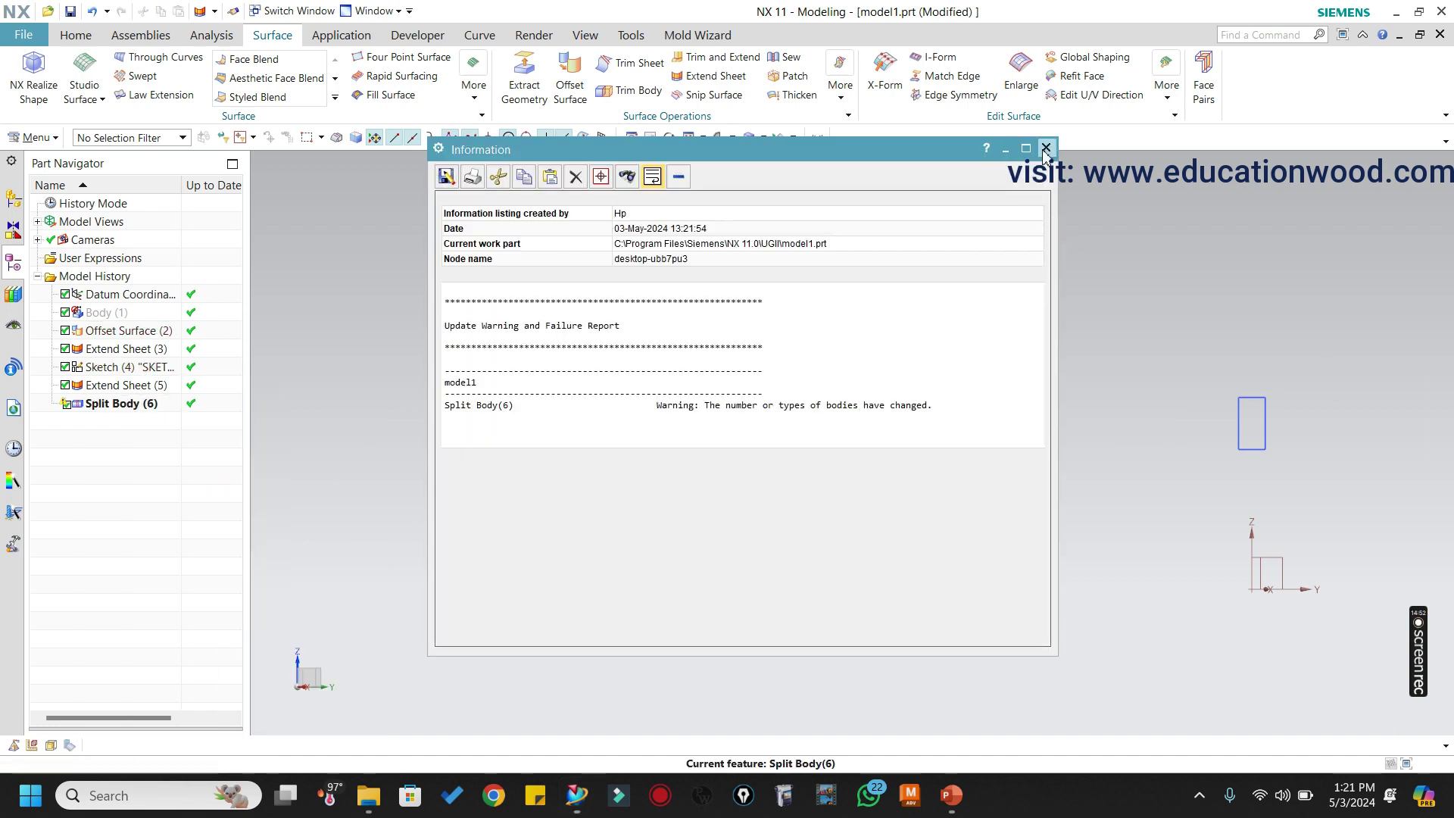
pyautogui.click(1045, 148)
# Hide the two outer curved-end pieces of the split sheet, keeping the straight middle piece displayed.
pyautogui.moveTo(656, 357); pyautogui.dragTo(997, 400, button='middle')
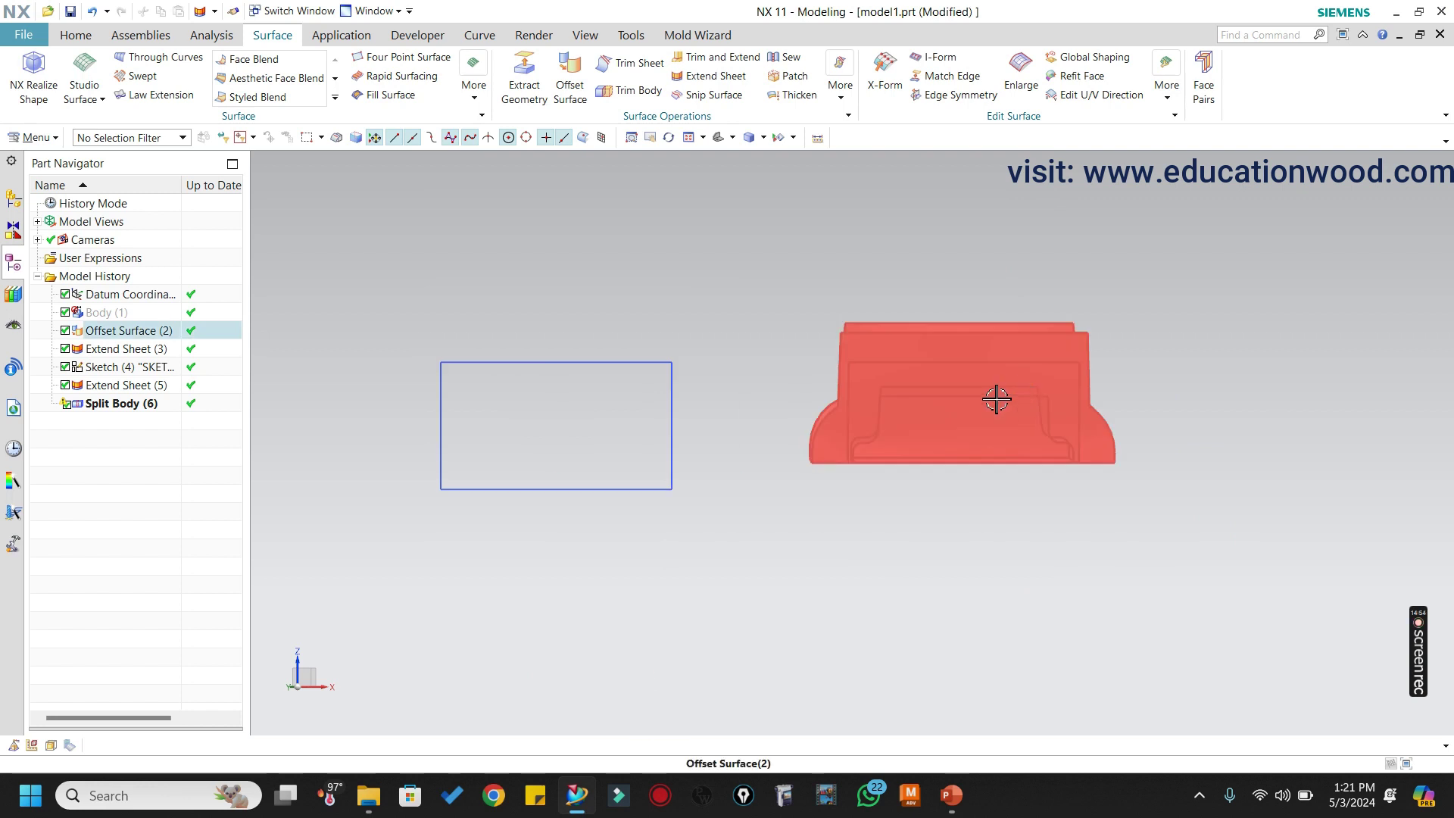
pyautogui.hotkey('ctrl', 'shift', 'i')
pyautogui.click(997, 399)
pyautogui.click(951, 347)
pyautogui.scroll(2, 939, 379)
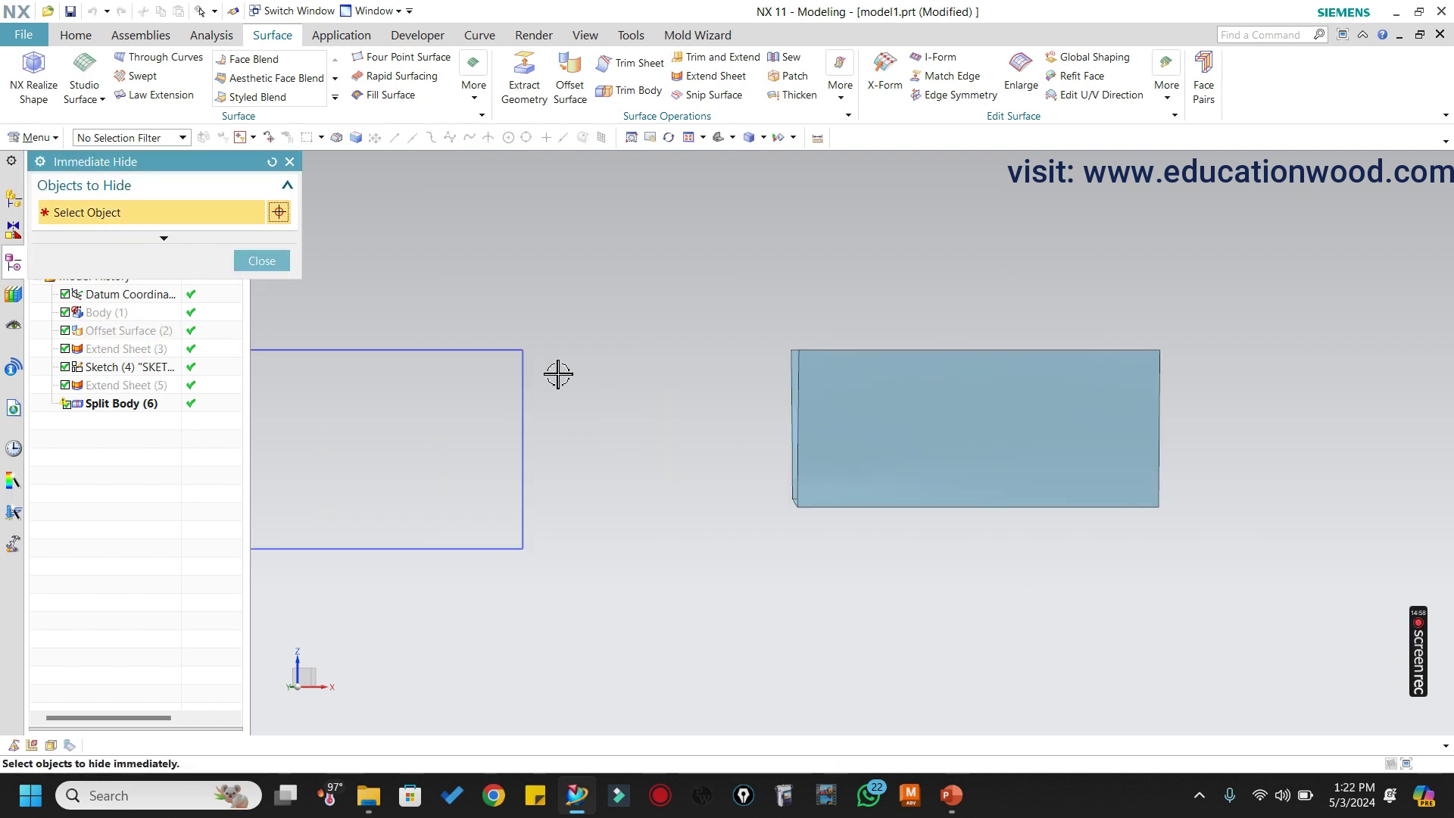
pyautogui.click(258, 263)
# Hide the rectangle sketch and the datum coordinate system so only the trimmed middle sheet is displayed.
pyautogui.moveTo(886, 394)
pyautogui.mouseDown(button='middle')
pyautogui.moveTo(793, 403)
pyautogui.moveTo(1032, 418)
pyautogui.moveTo(578, 373)
pyautogui.moveTo(747, 396)
pyautogui.moveTo(1185, 389)
pyautogui.mouseUp(button='middle')
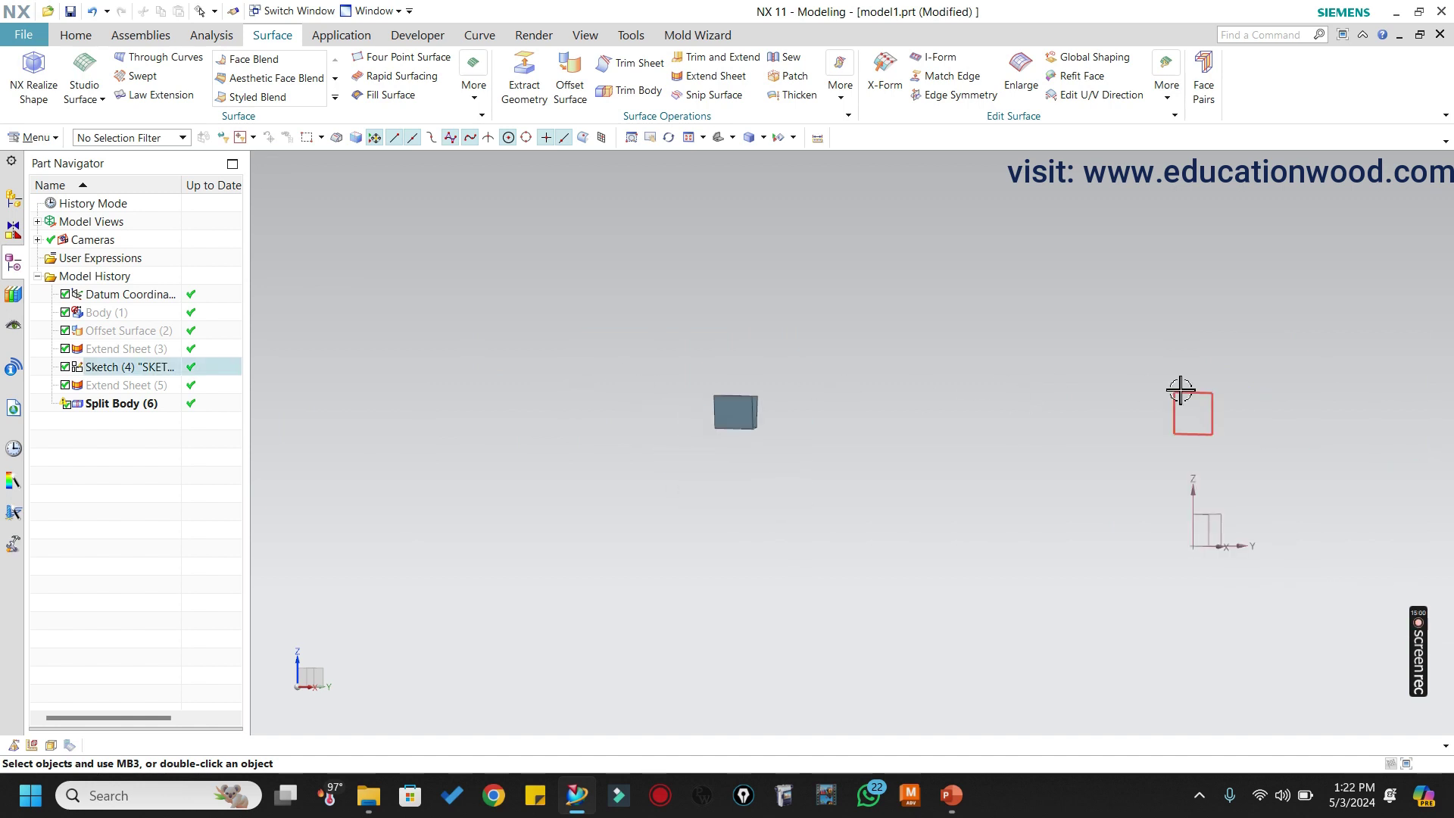
pyautogui.rightClick(1193, 391)
pyautogui.scroll(2, 1222, 519)
pyautogui.scroll(-3, 1137, 471)
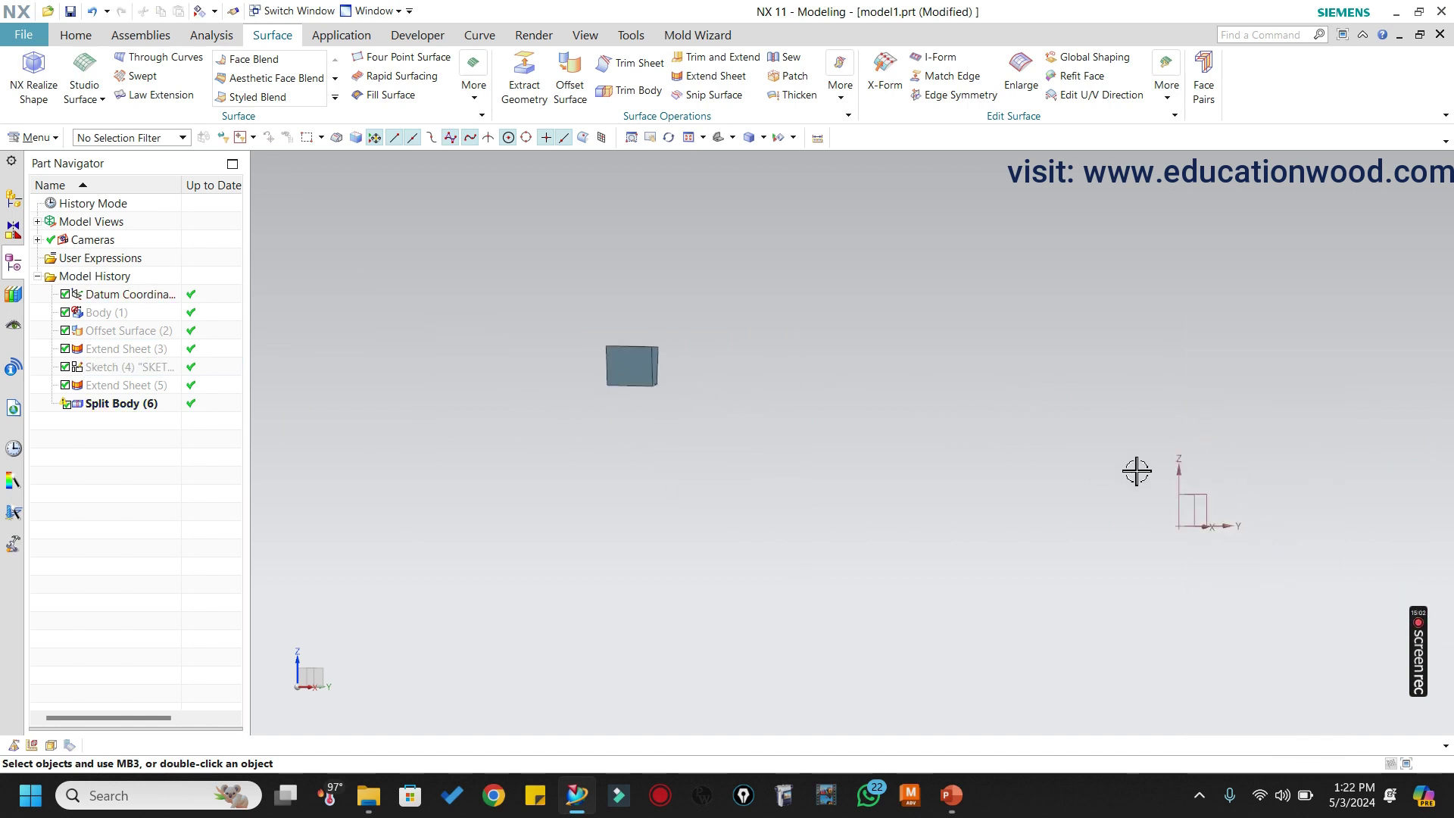
pyautogui.rightClick(1176, 499)
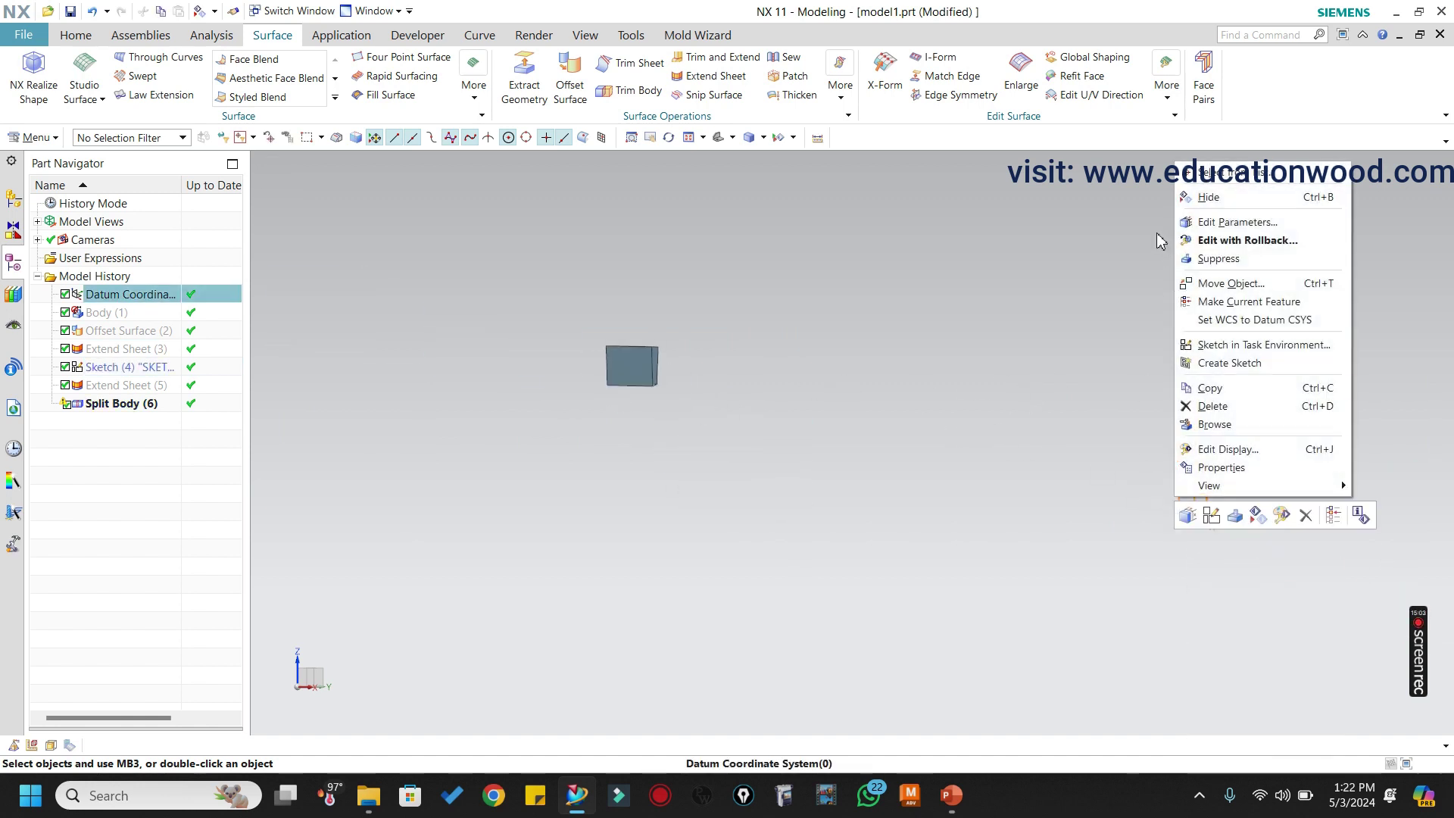
pyautogui.click(1205, 197)
pyautogui.scroll(4, 753, 379)
pyautogui.moveTo(909, 364); pyautogui.dragTo(977, 377, button='middle')
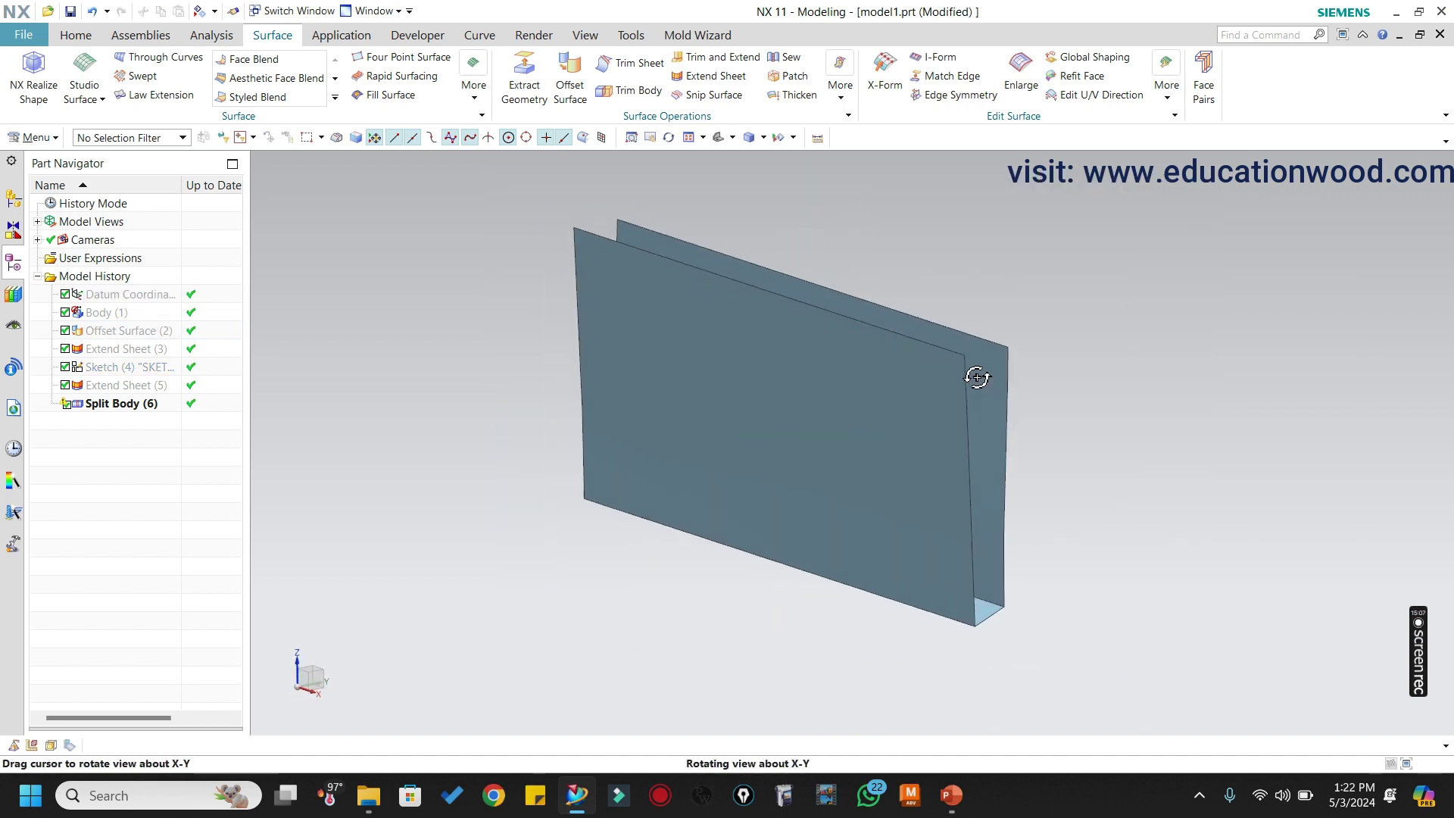
# Draw a line between the two upper corner points across the near open end of the U-shaped sheet.
pyautogui.click(76, 36)
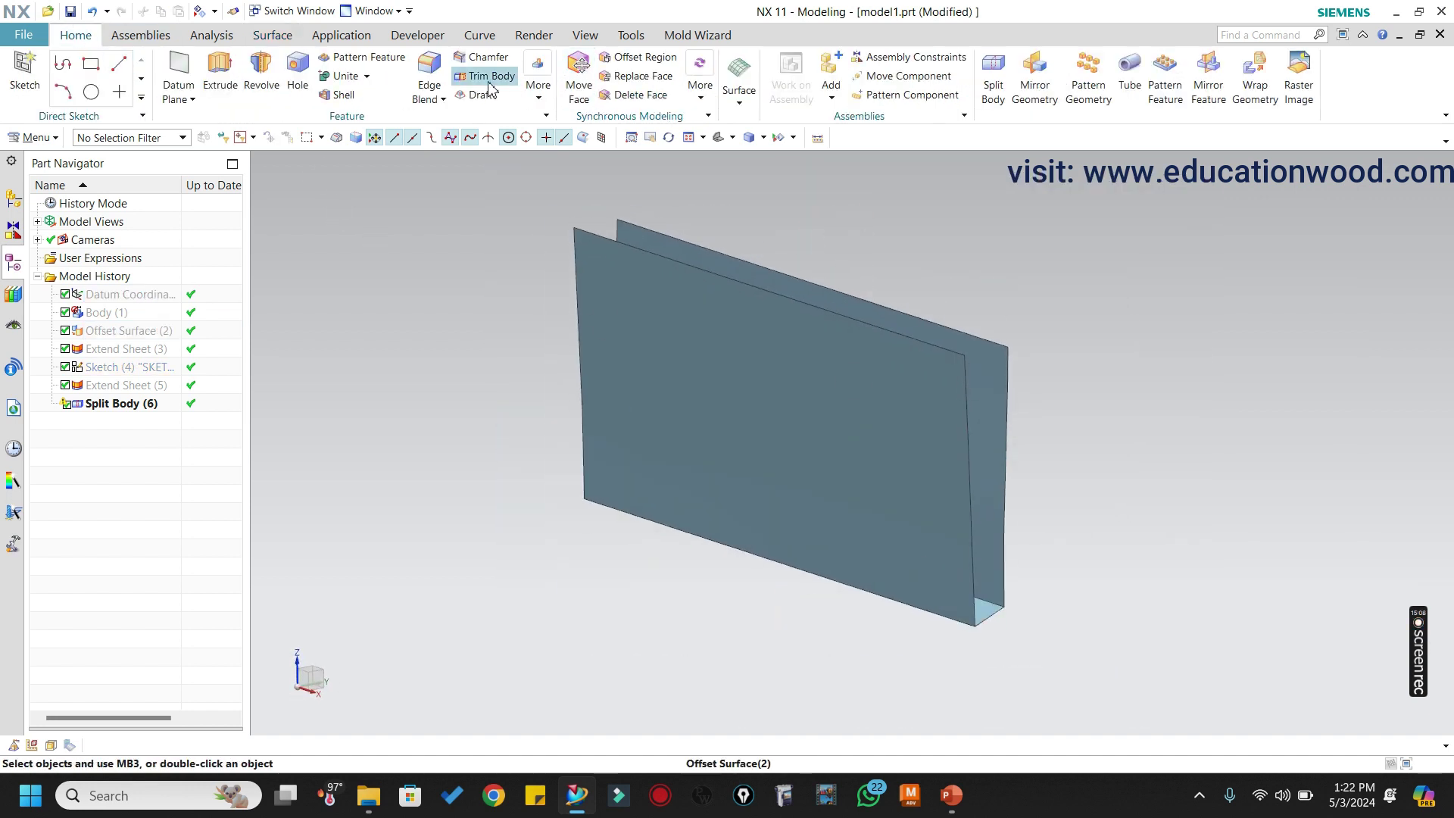
pyautogui.click(481, 37)
pyautogui.scroll(5, 1008, 401)
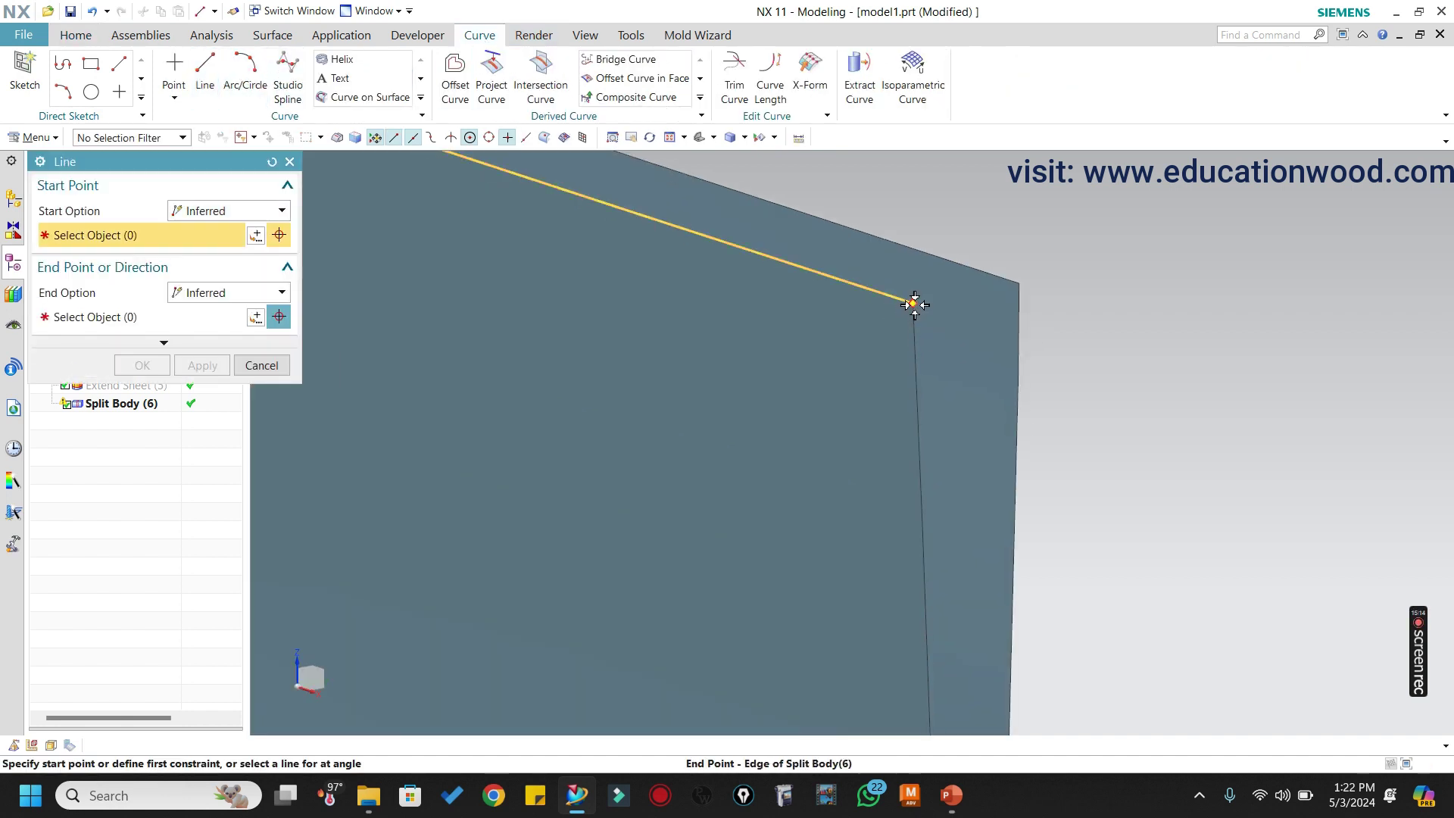
pyautogui.click(913, 302)
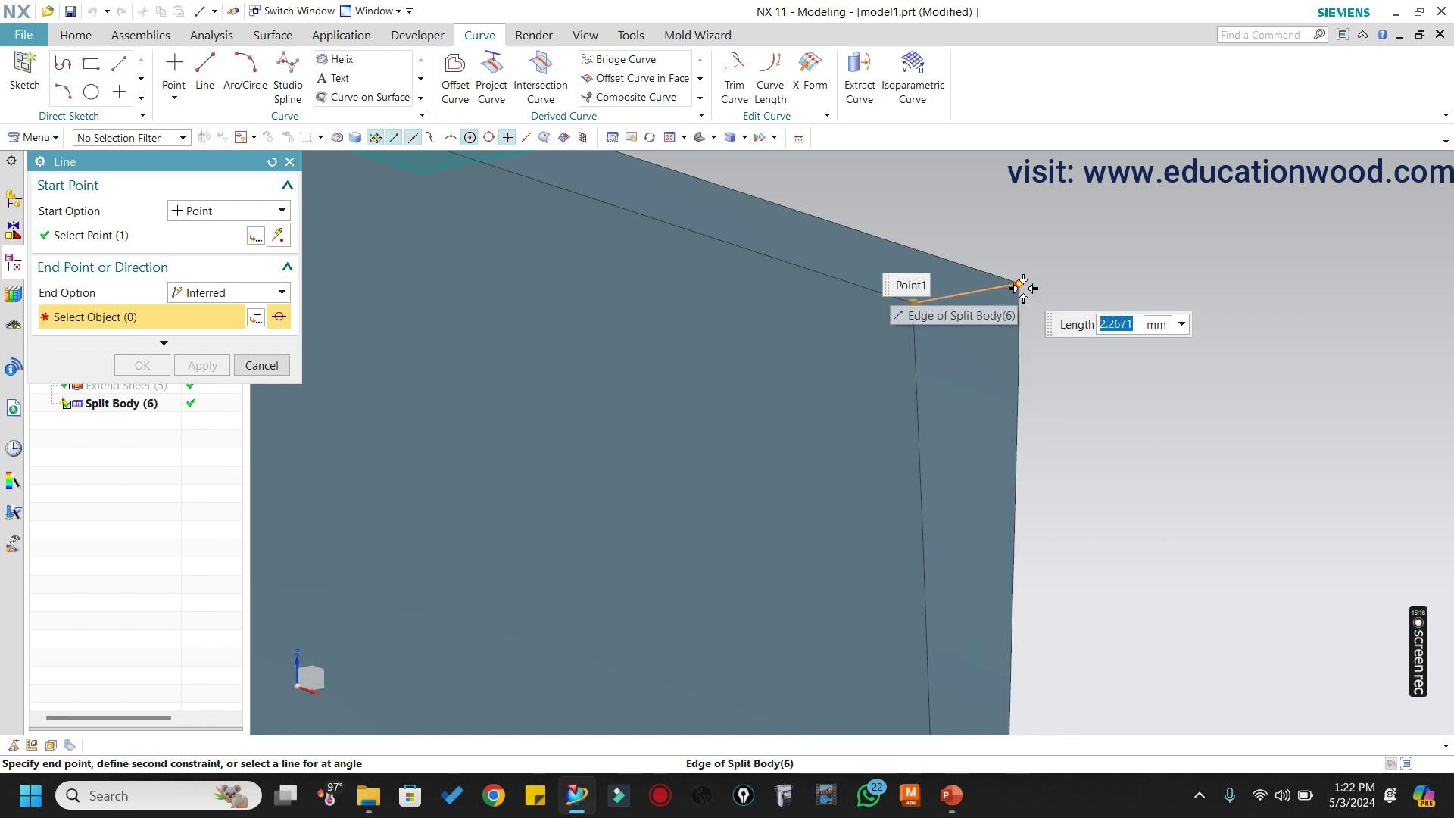
pyautogui.click(1022, 286)
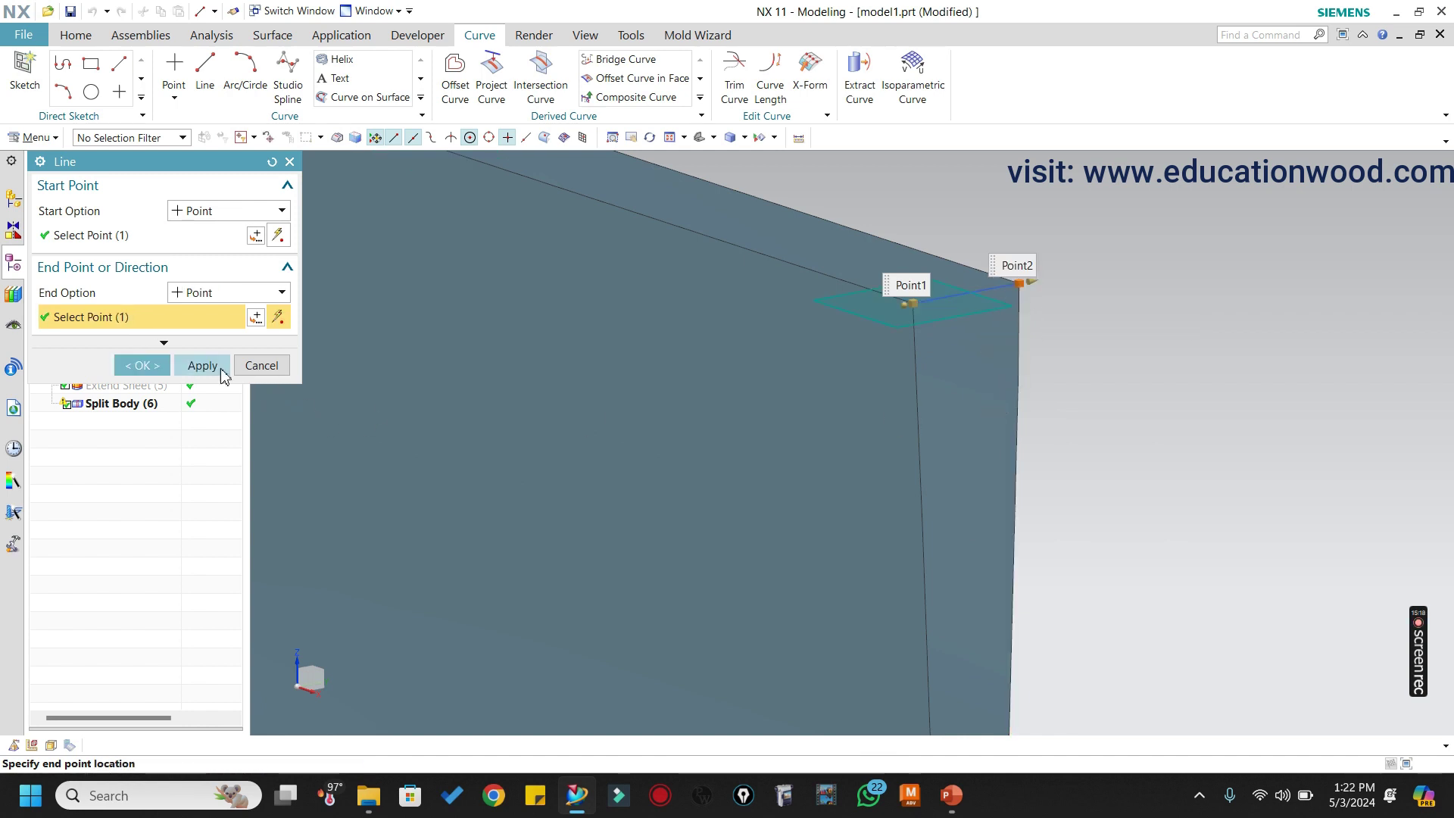
pyautogui.click(222, 371)
# Draw a second line joining the two upper corner points across the far open end of the sheet.
pyautogui.scroll(-5, 1045, 396)
pyautogui.scroll(6, 685, 243)
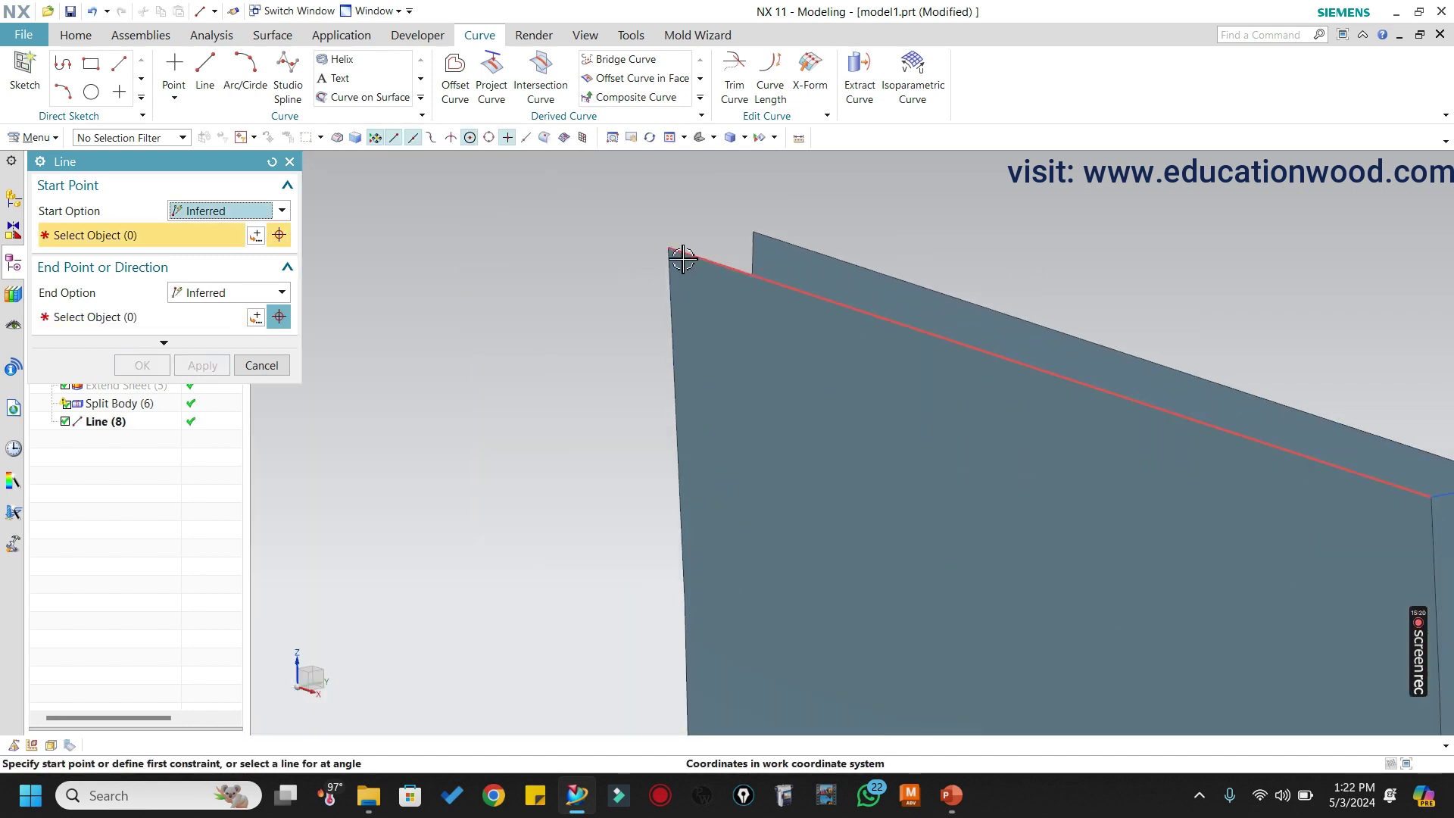
pyautogui.click(670, 250)
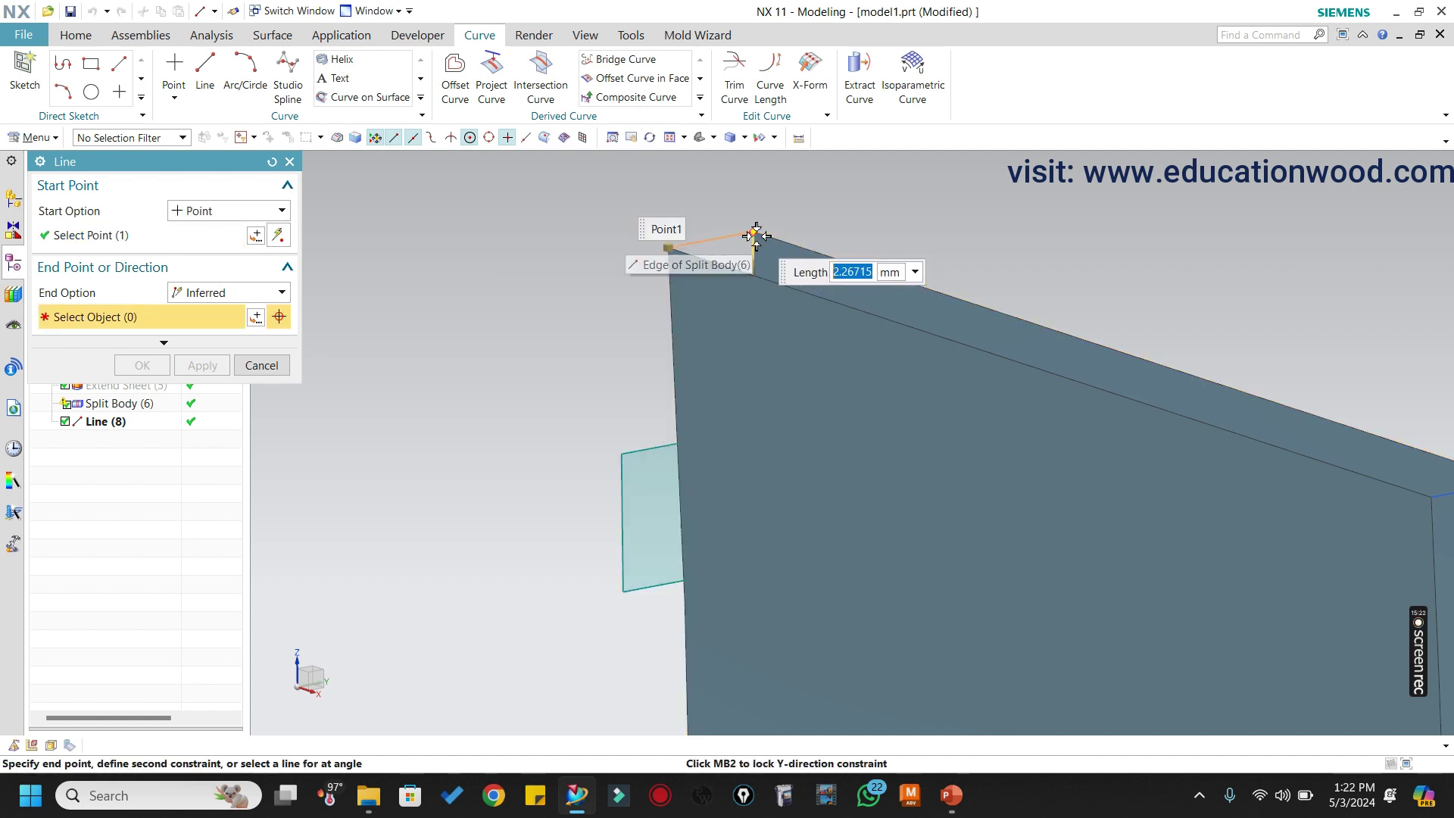
pyautogui.click(756, 235)
pyautogui.click(142, 365)
pyautogui.scroll(-5, 552, 318)
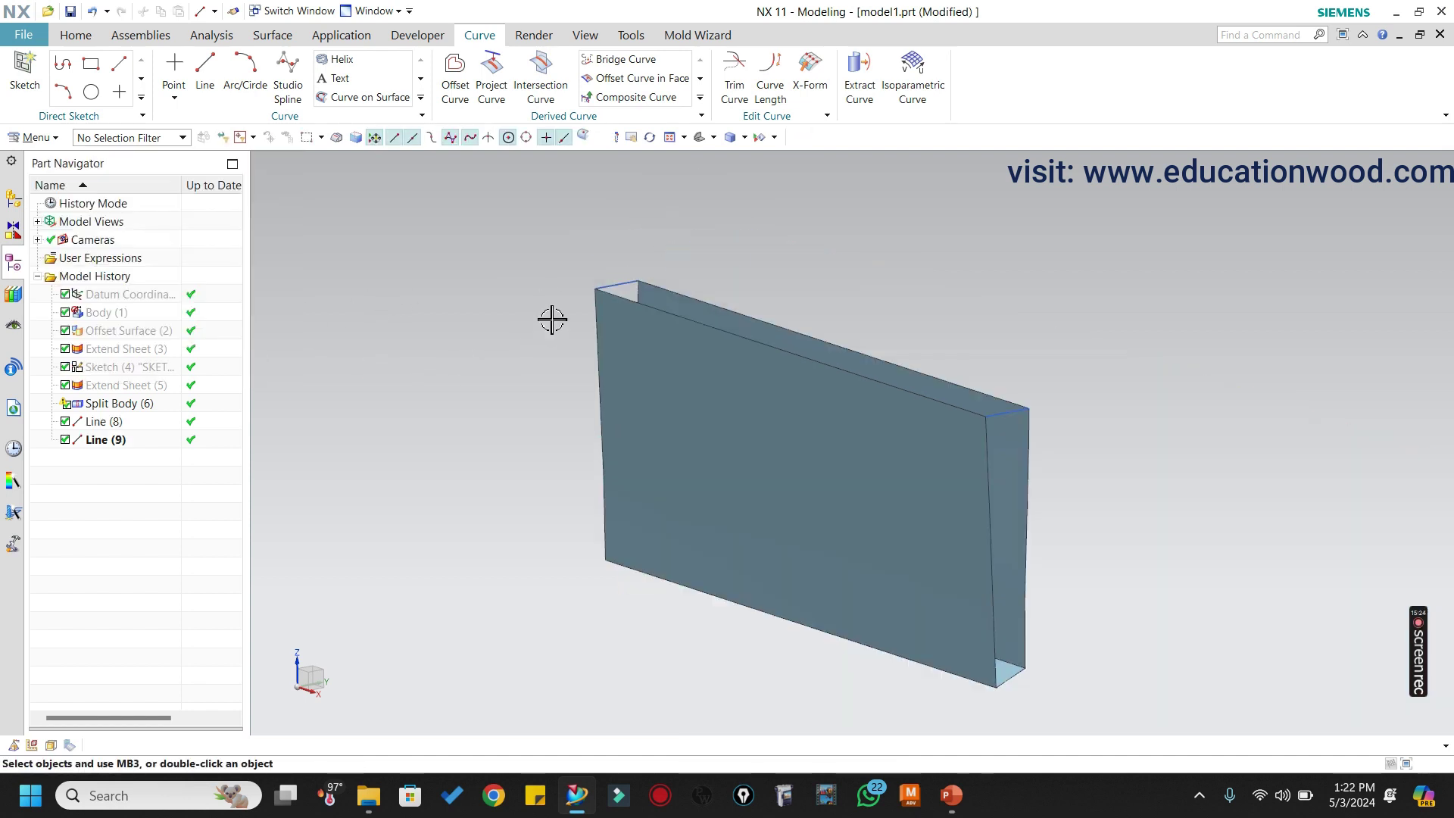
# Close one open end of the U-shaped sheet with a Bounded Plane from its edges and the line across its top.
pyautogui.click(68, 40)
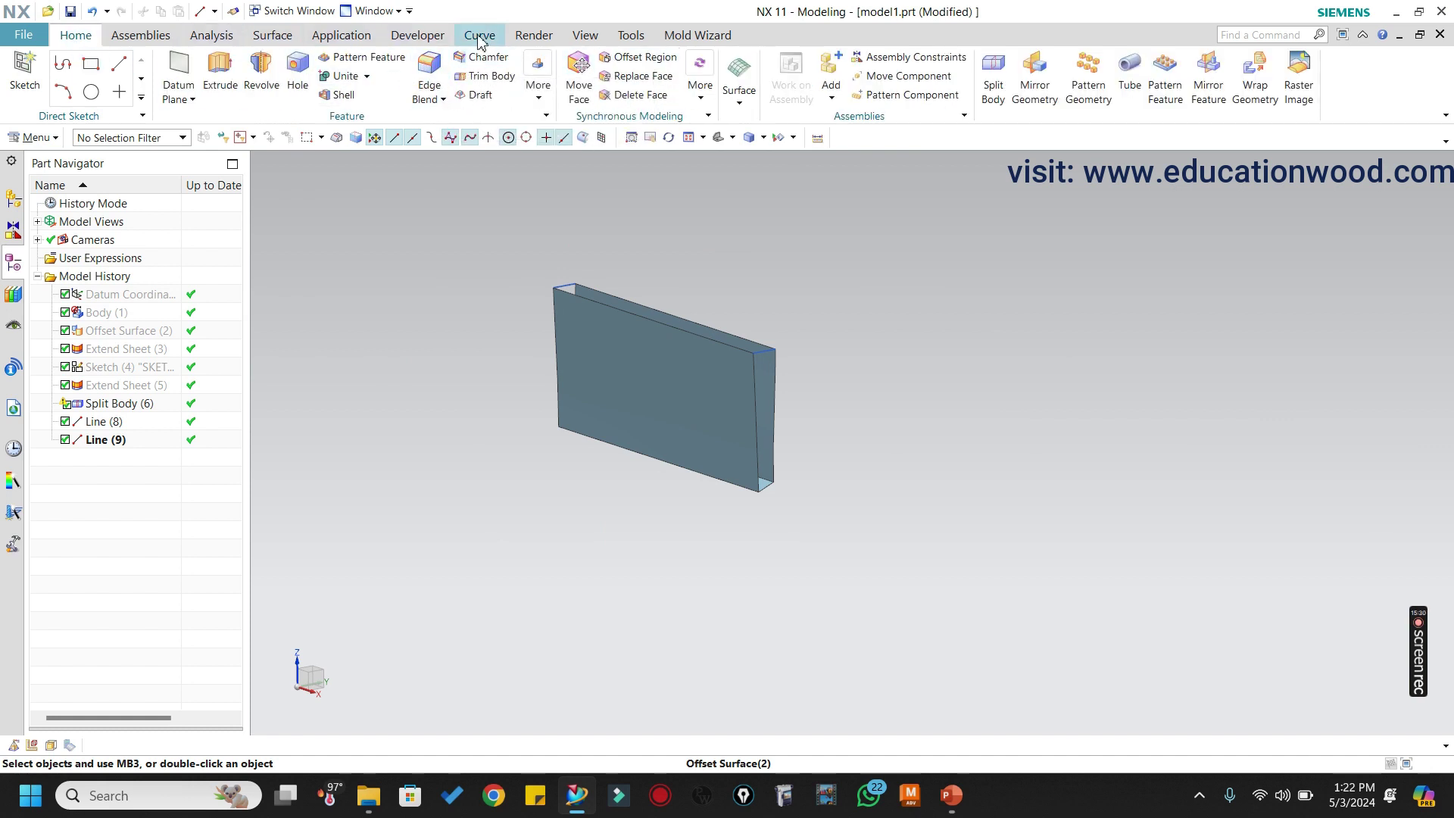
pyautogui.click(273, 37)
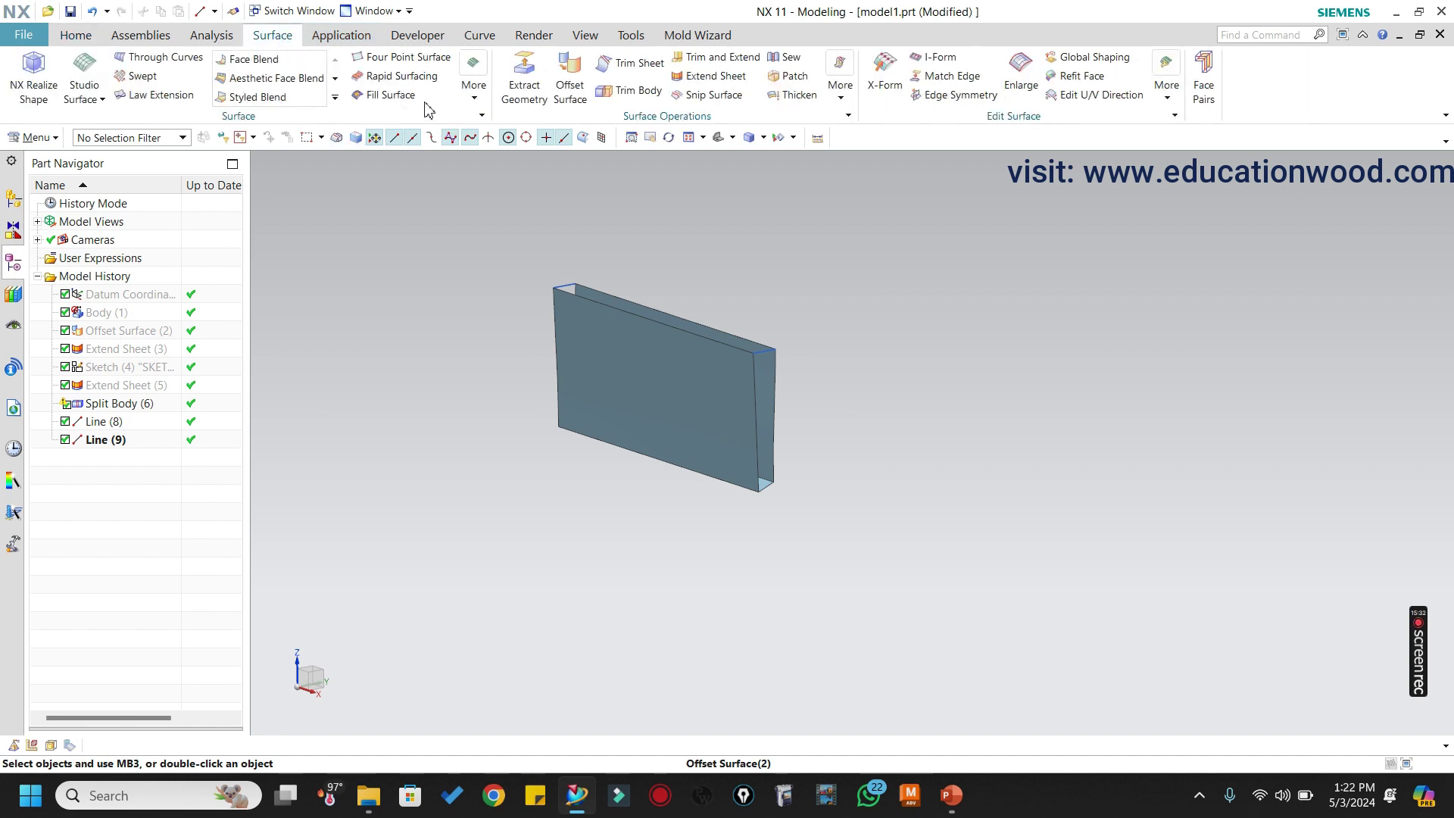
pyautogui.click(473, 87)
pyautogui.click(606, 181)
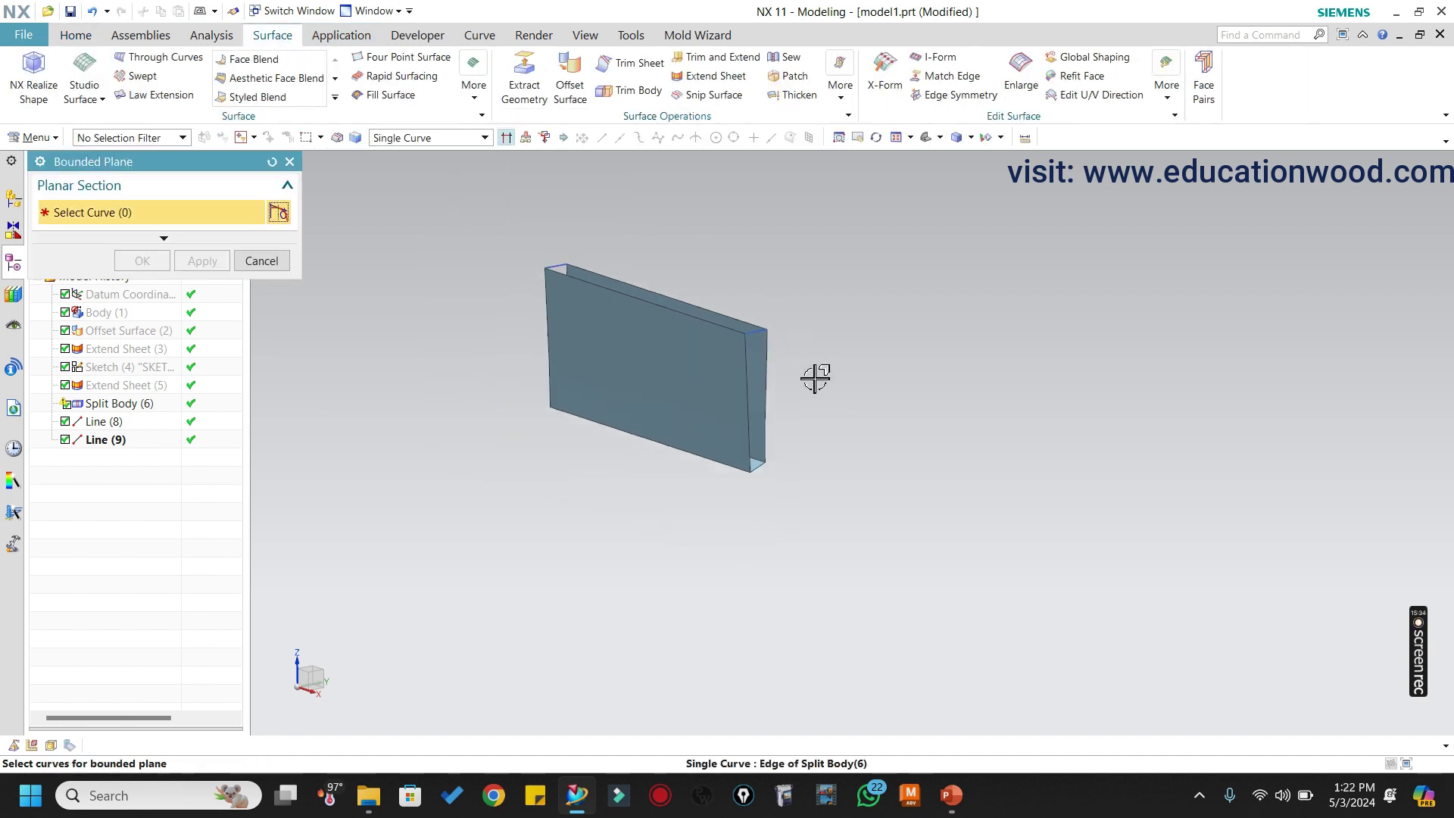
pyautogui.moveTo(815, 379); pyautogui.dragTo(789, 286, button='middle')
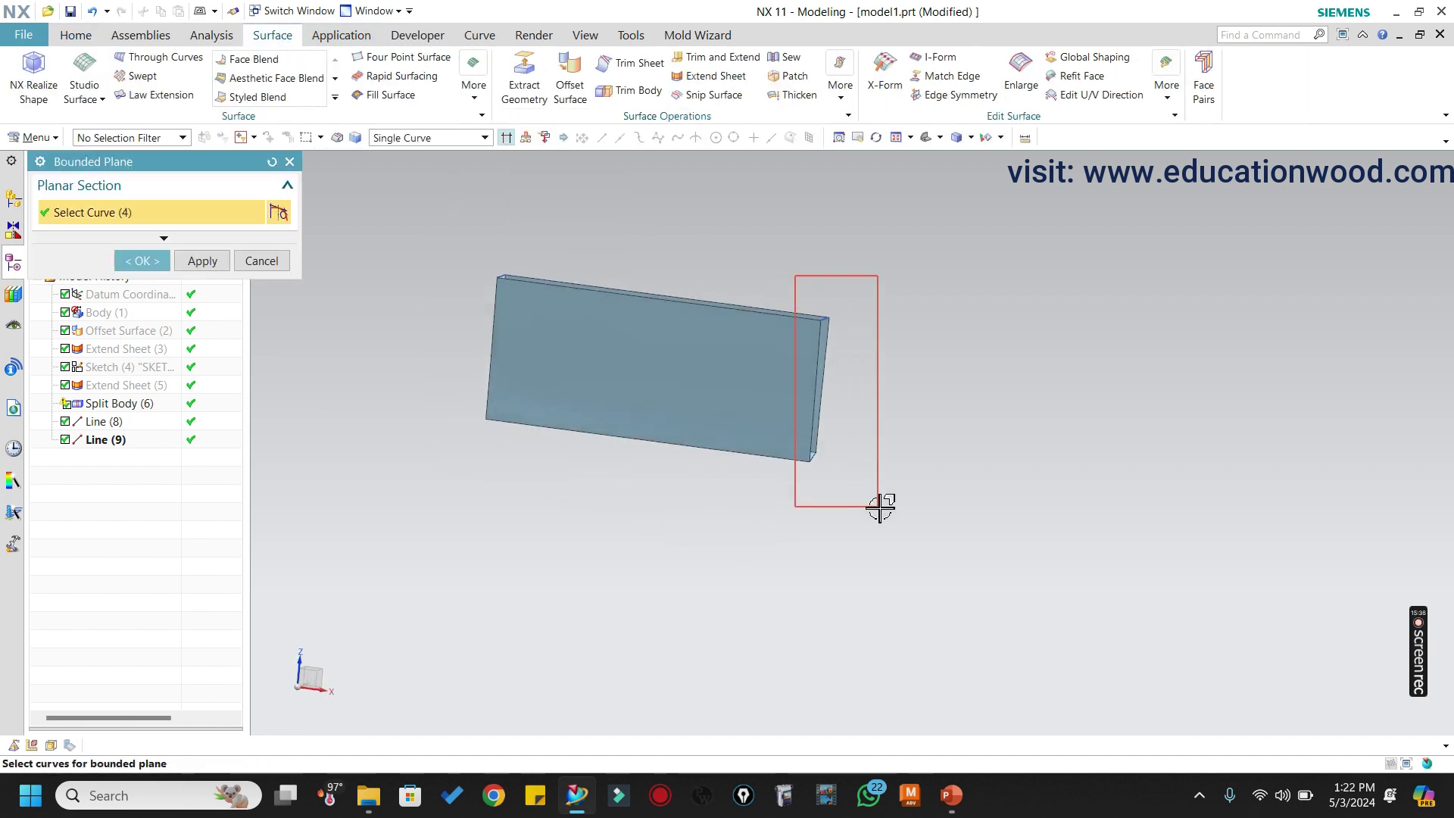
pyautogui.moveTo(879, 506); pyautogui.dragTo(879, 507)
pyautogui.click(203, 262)
# Close the opposite open end of the sheet with another Bounded Plane from its surrounding edges and line.
pyautogui.moveTo(707, 351); pyautogui.dragTo(507, 267, button='middle')
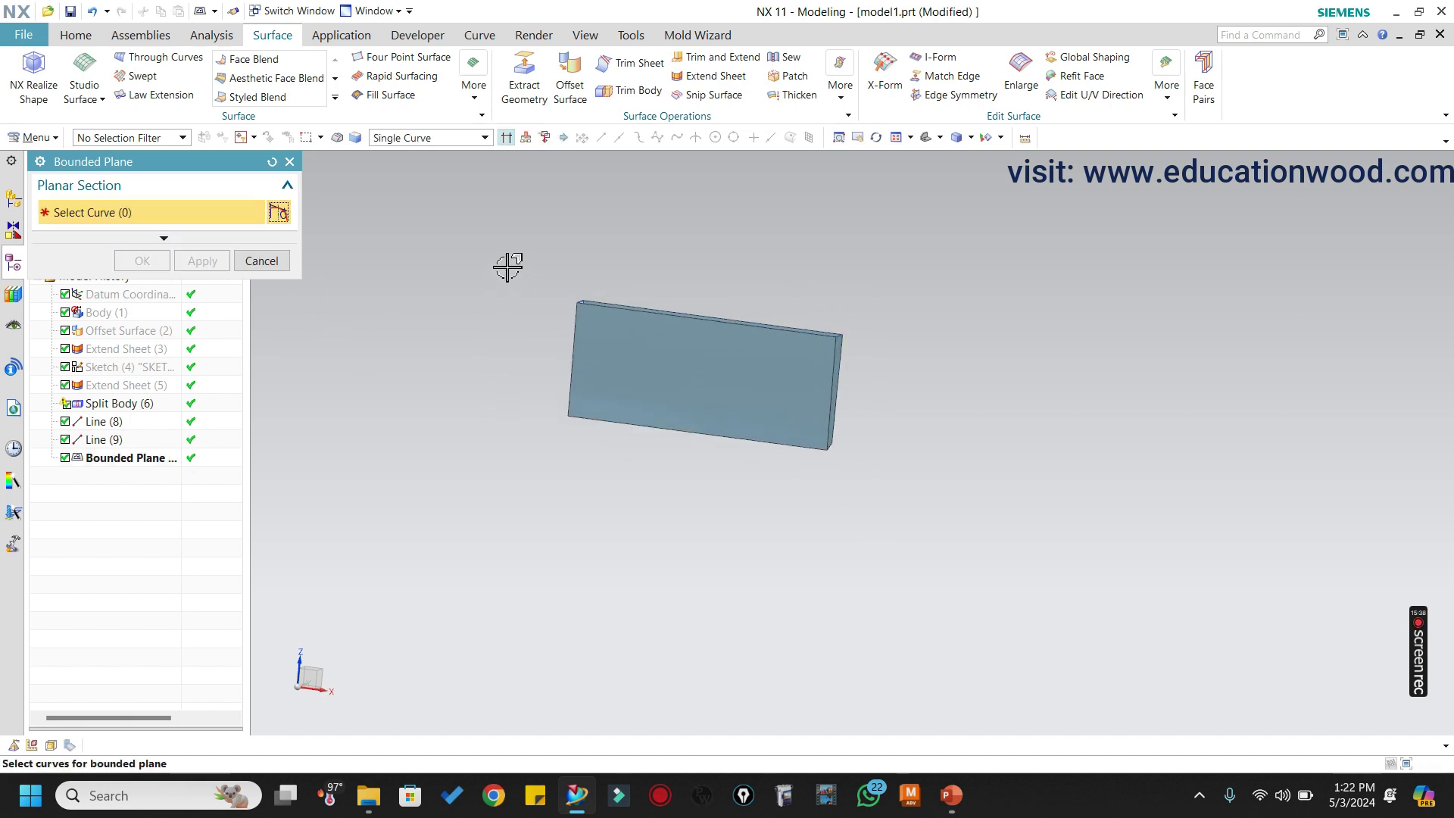
pyautogui.moveTo(603, 475); pyautogui.dragTo(604, 475)
pyautogui.click(126, 261)
# Hide the two construction lines at the upper ends of the sheet box.
pyautogui.moveTo(530, 356); pyautogui.dragTo(989, 466, button='middle')
pyautogui.rightClick(600, 280)
pyautogui.click(614, 307)
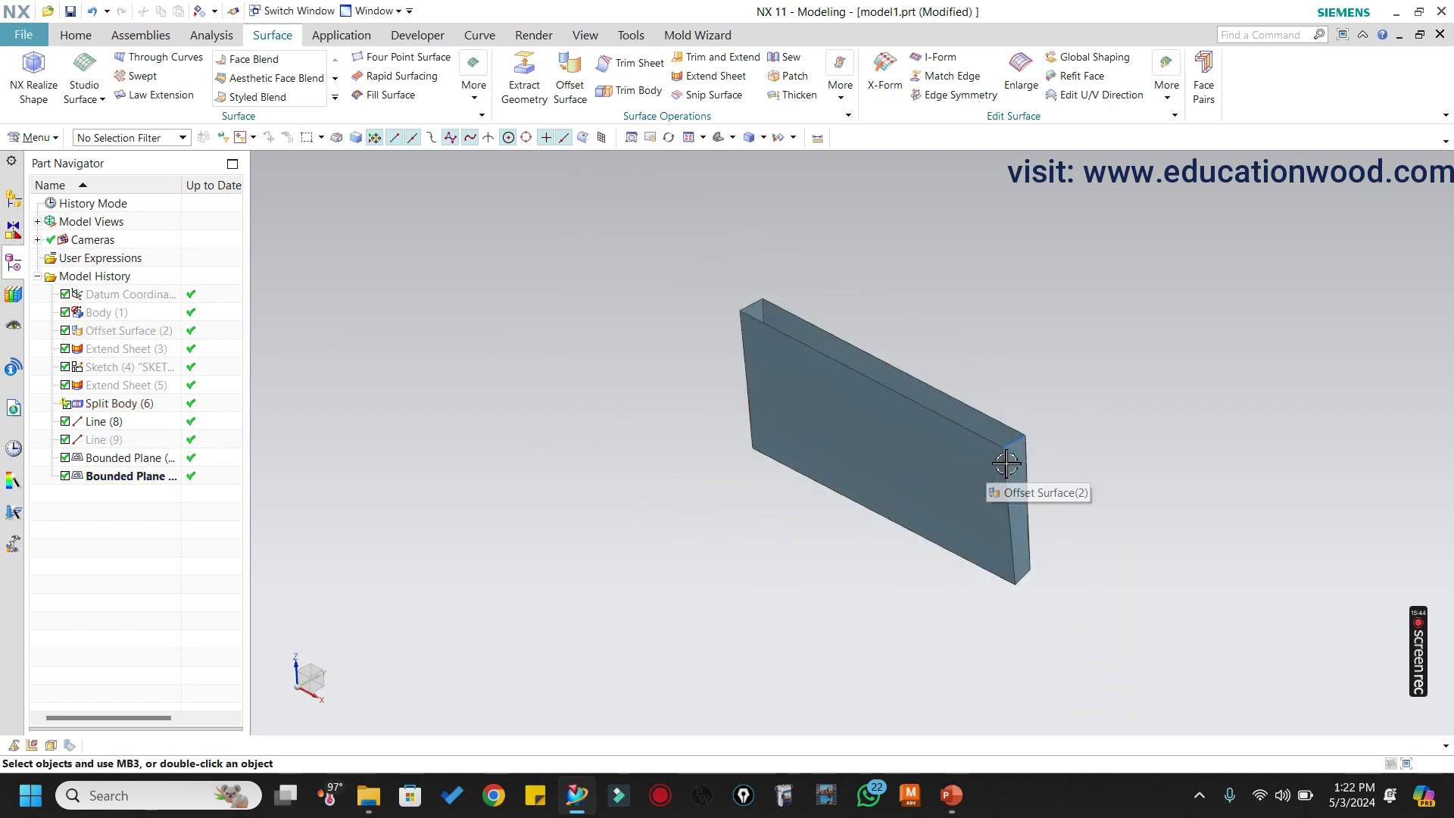
pyautogui.hotkey('ctrl', 'shift', 'i')
pyautogui.scroll(3, 1054, 457)
pyautogui.click(957, 452)
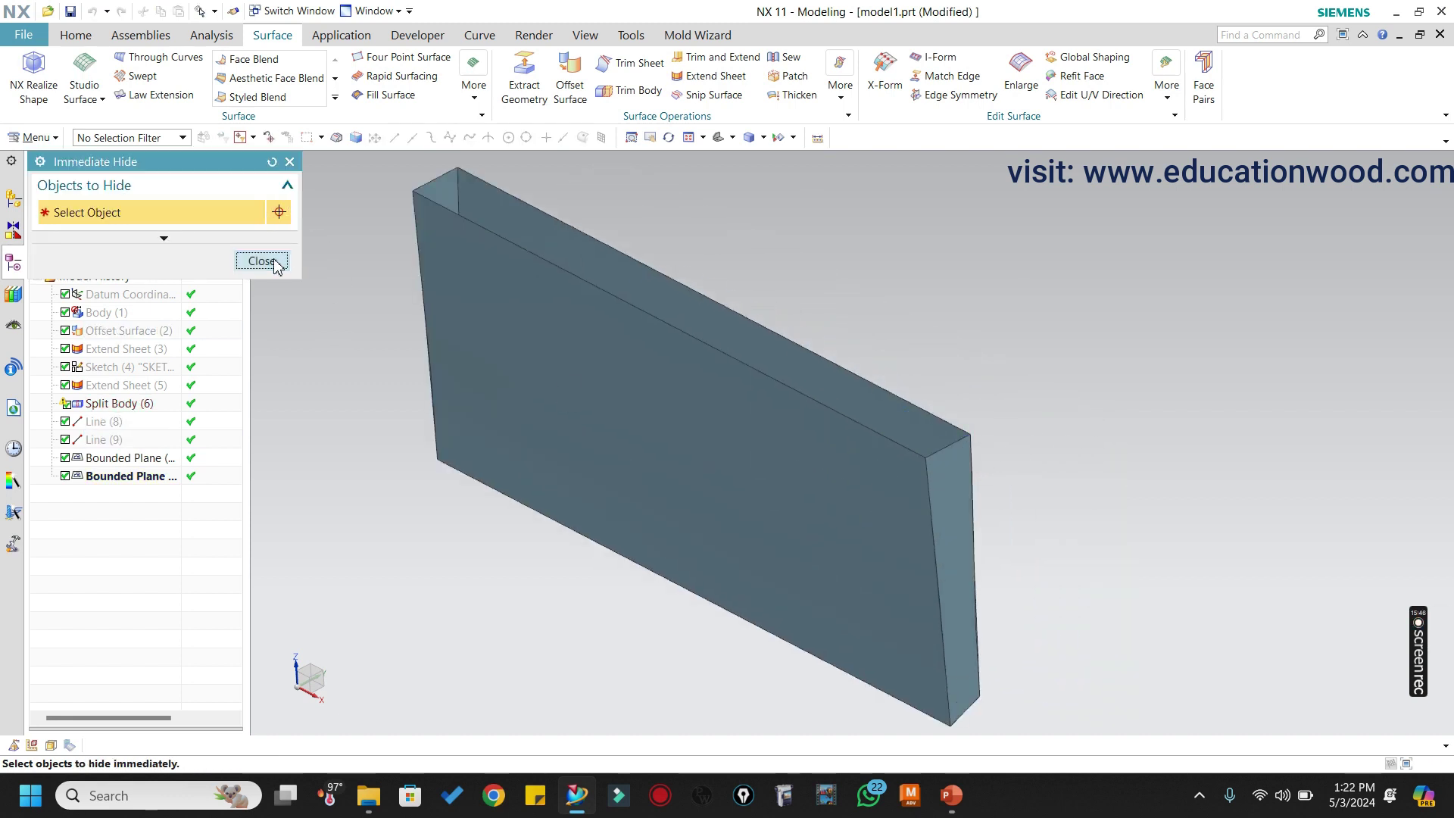
pyautogui.click(277, 267)
# Cap the open top of the sheet box with a Bounded Plane selected from its upper edges.
pyautogui.scroll(-3, 636, 327)
pyautogui.moveTo(753, 361); pyautogui.dragTo(777, 338, button='middle')
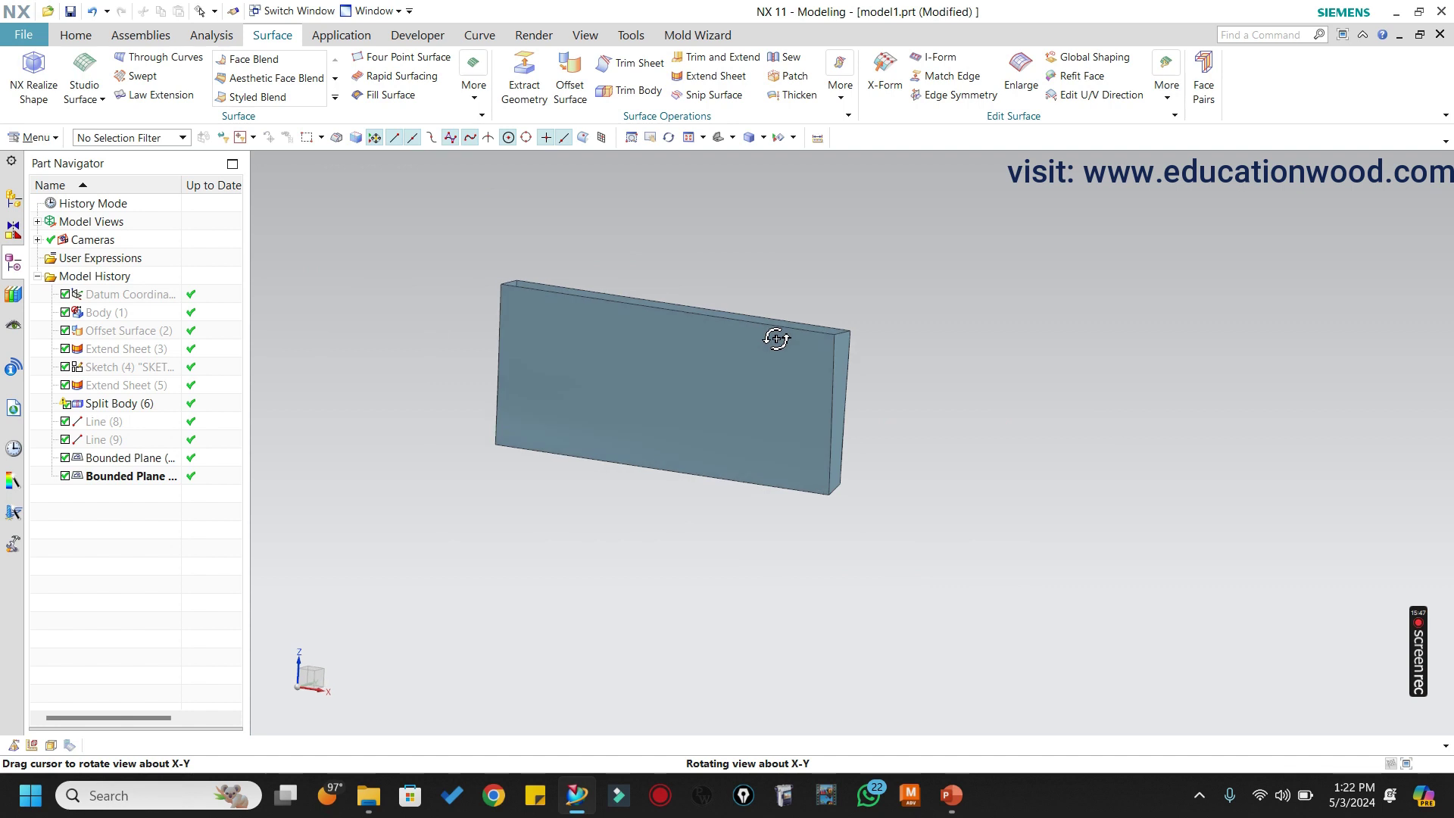
pyautogui.click(475, 98)
pyautogui.click(593, 177)
pyautogui.scroll(1, 505, 242)
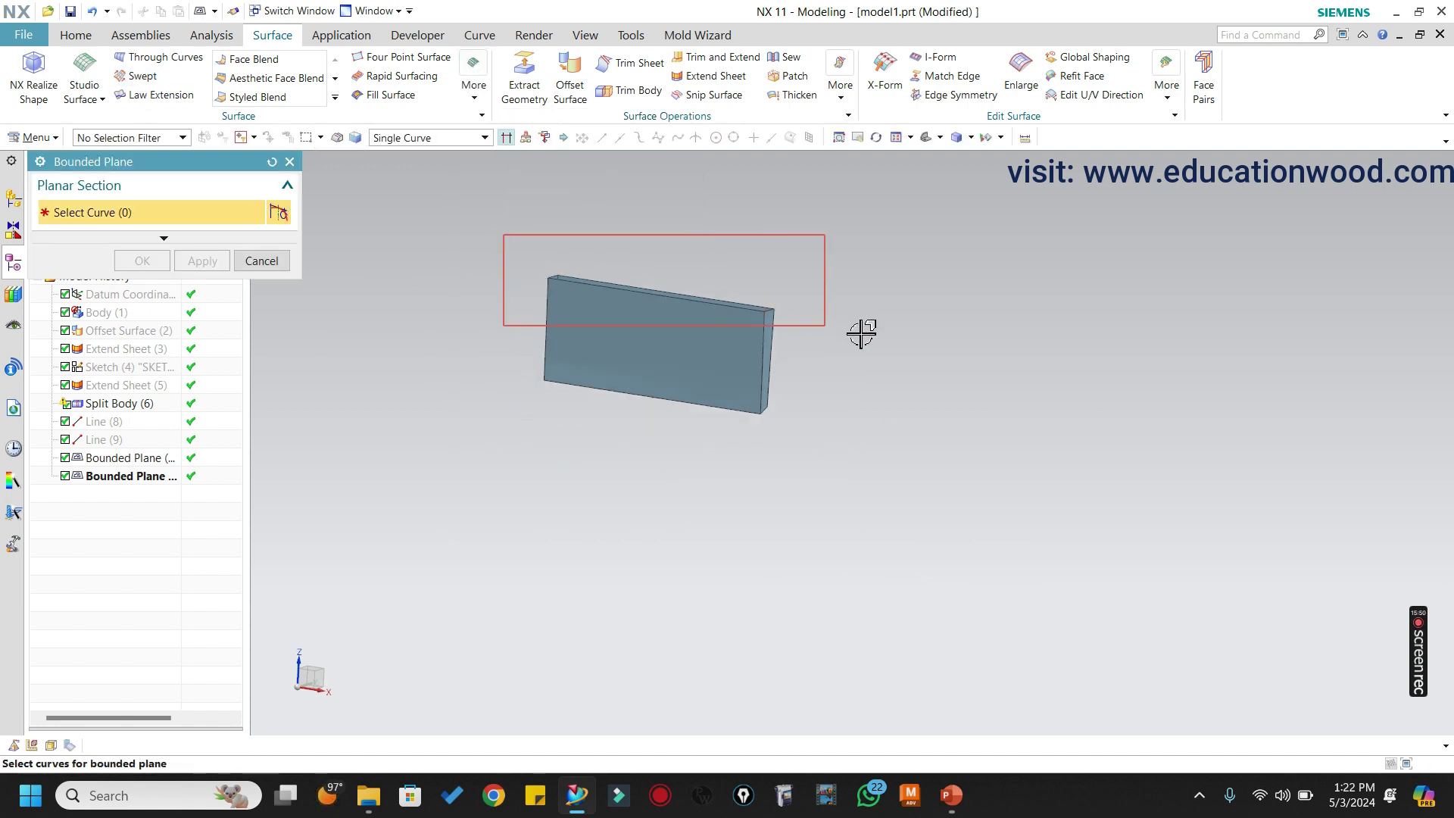
pyautogui.click(133, 261)
pyautogui.scroll(-3, 629, 299)
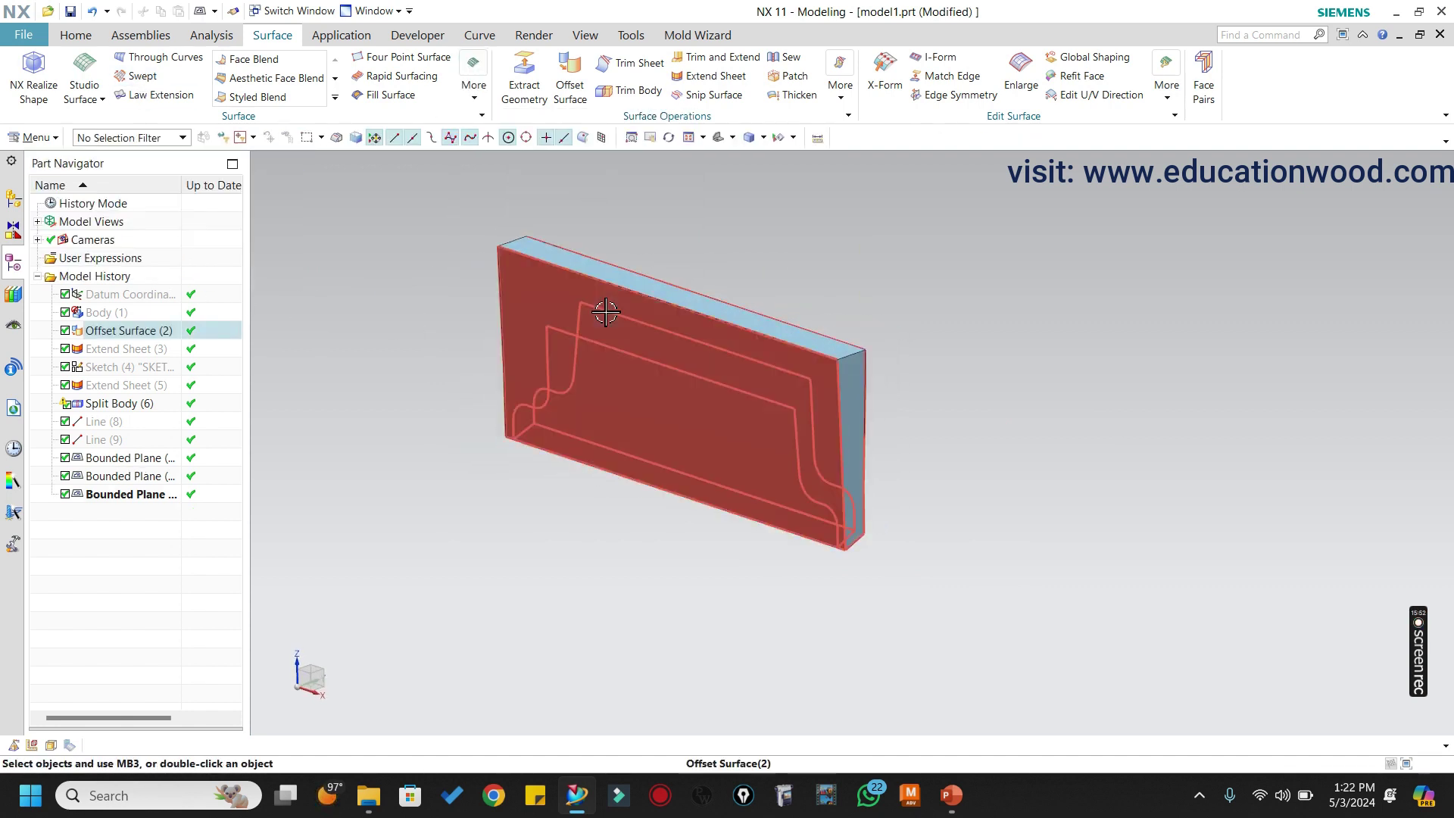
# Create a sketch on the top cap face of the box and view that face straight on.
pyautogui.moveTo(606, 311); pyautogui.dragTo(615, 325, button='middle')
pyautogui.click(69, 37)
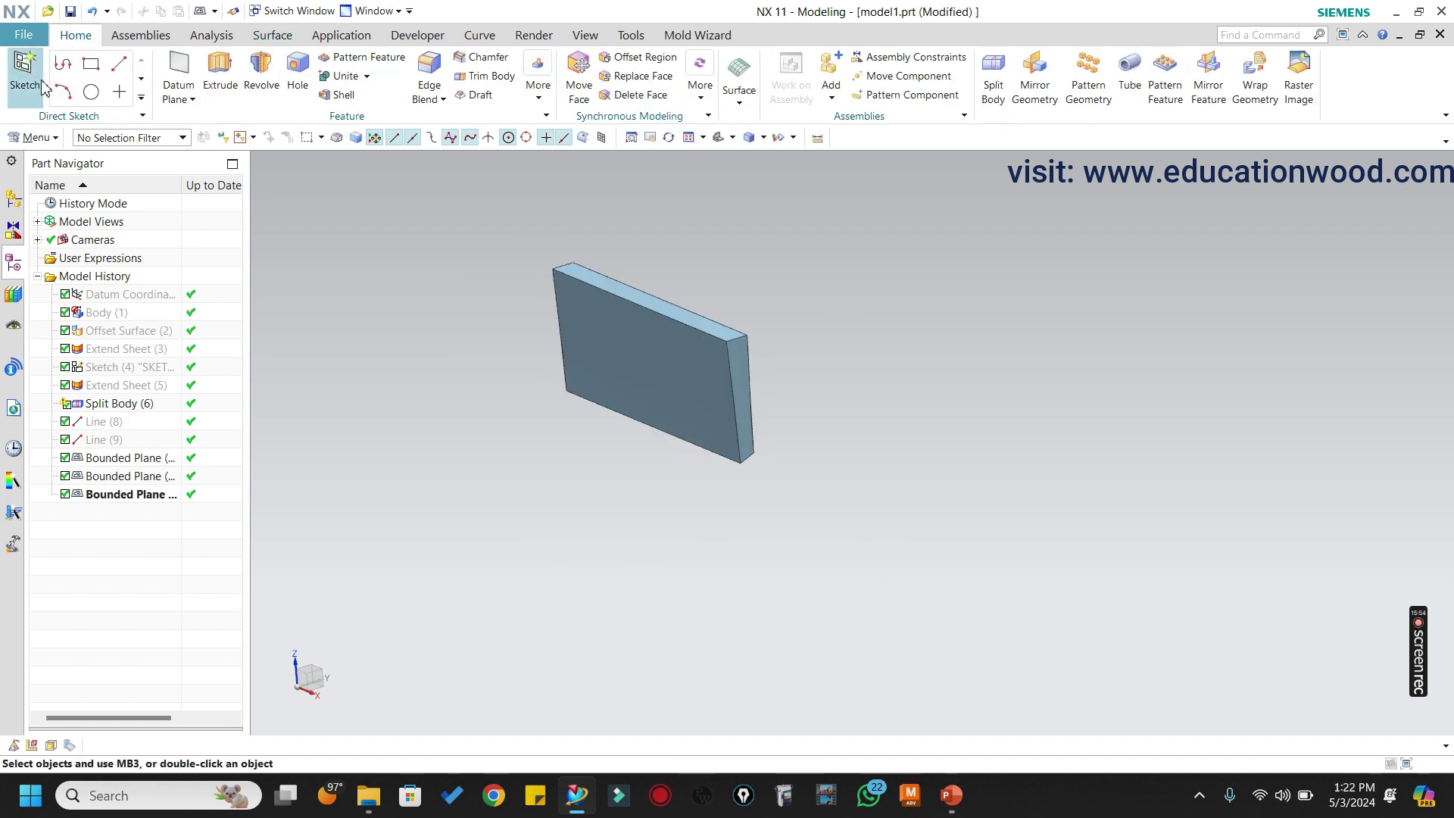
pyautogui.click(593, 269)
pyautogui.click(203, 375)
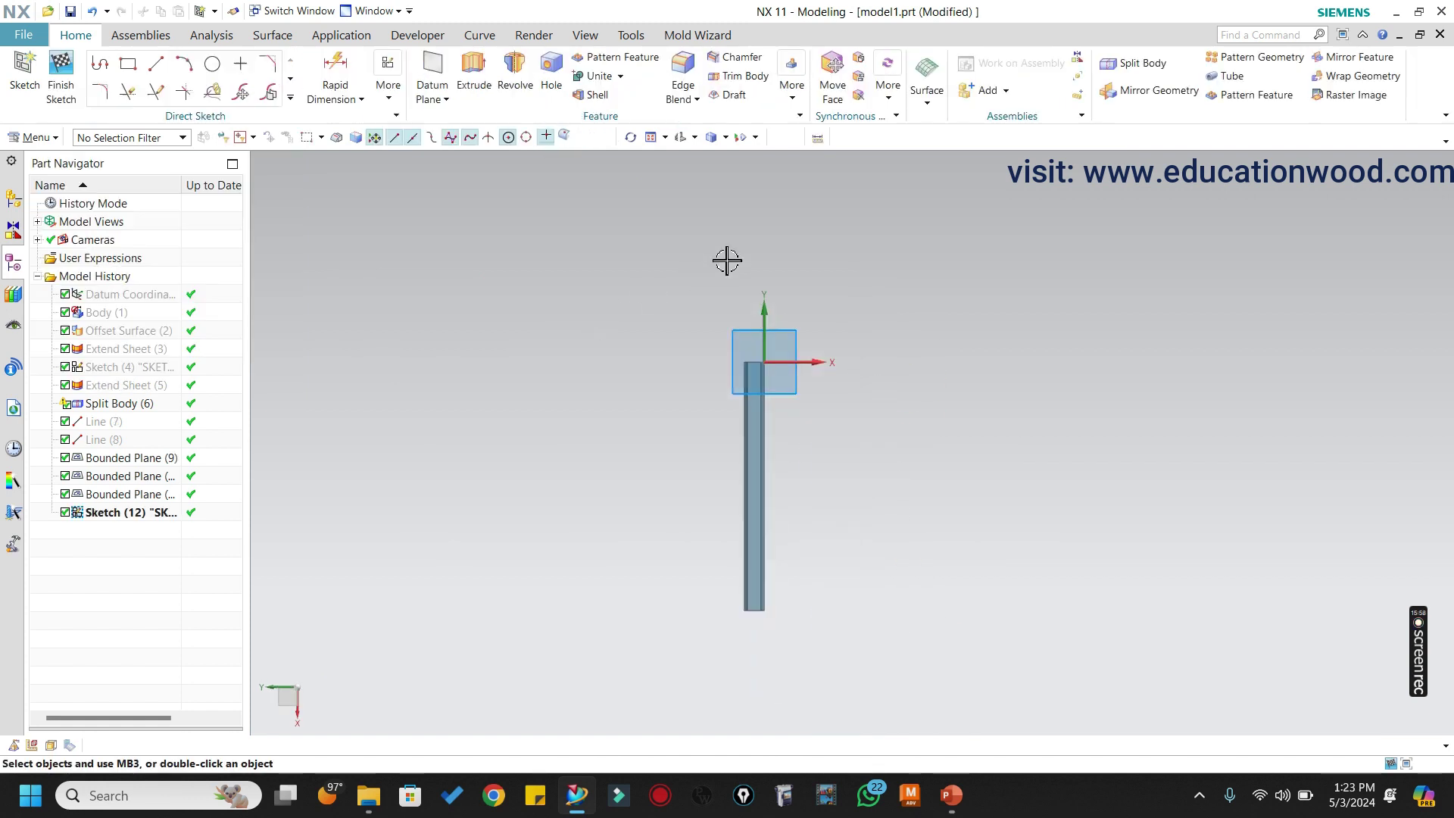
pyautogui.moveTo(795, 384)
pyautogui.mouseDown(button='middle')
pyautogui.moveTo(632, 402)
pyautogui.moveTo(730, 383)
pyautogui.mouseUp(button='middle')
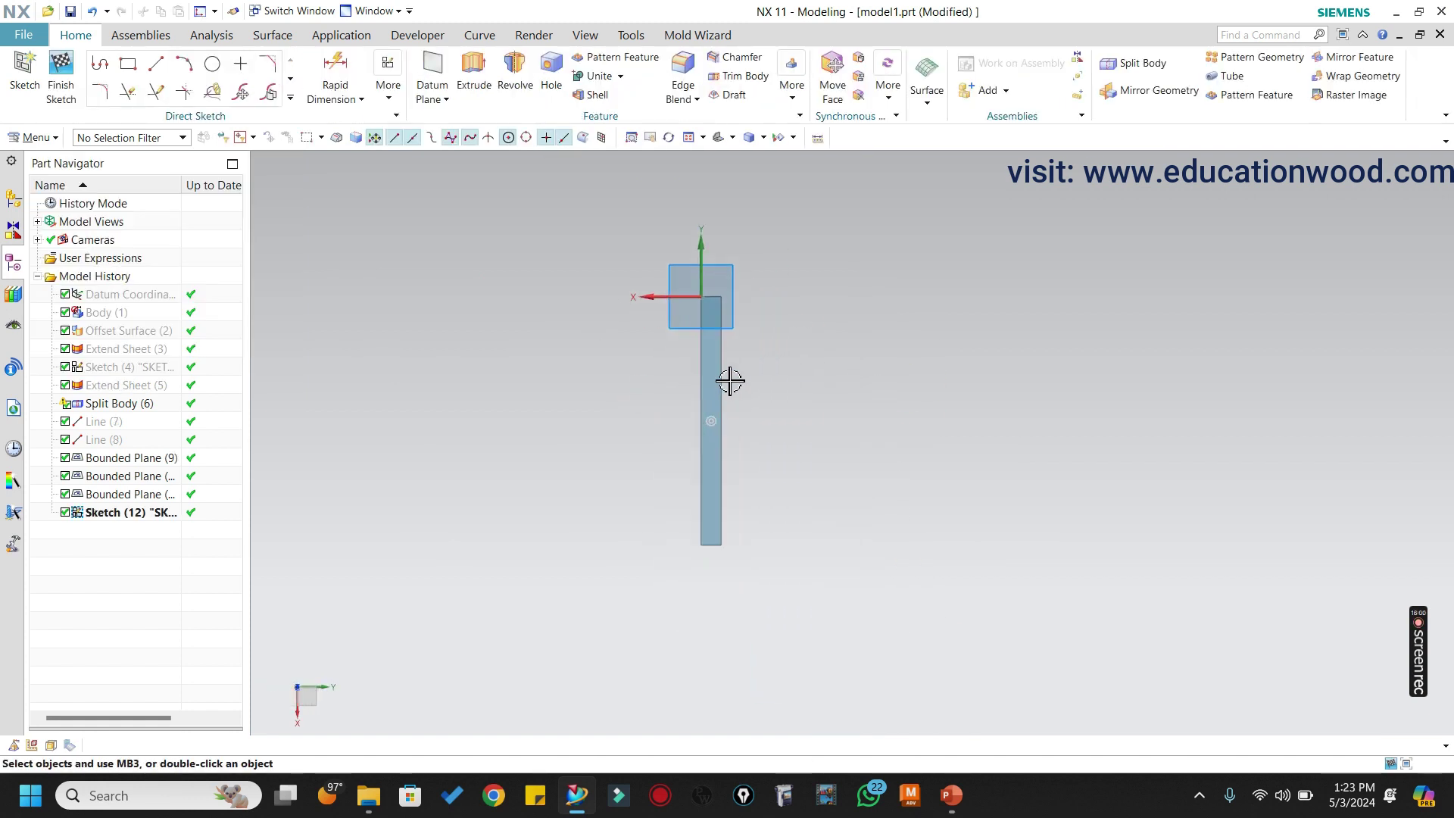
# Draw a centre line along the top cap face between the midpoints of its two short edges.
pyautogui.click(157, 68)
pyautogui.scroll(2, 686, 403)
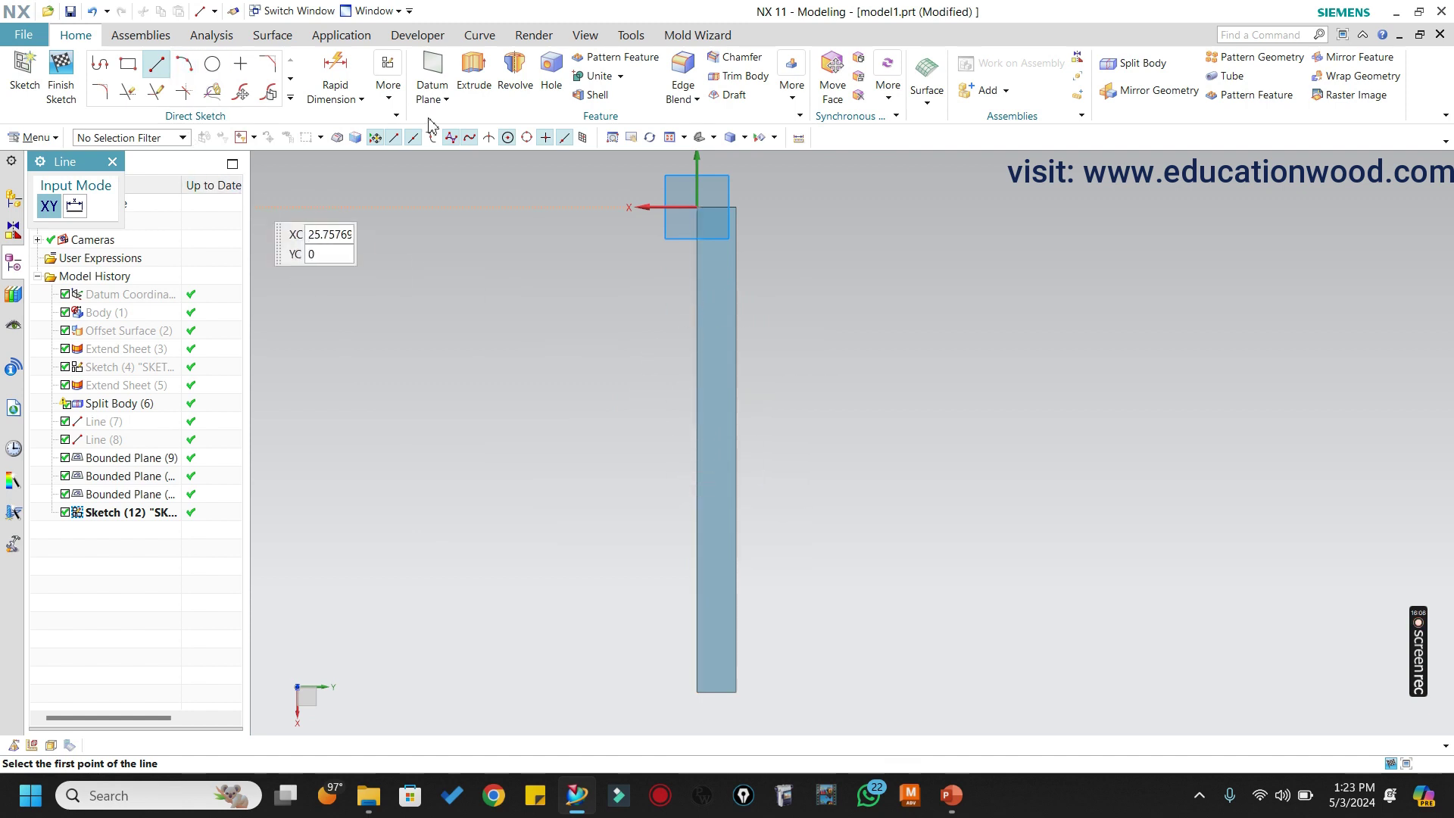
pyautogui.click(719, 210)
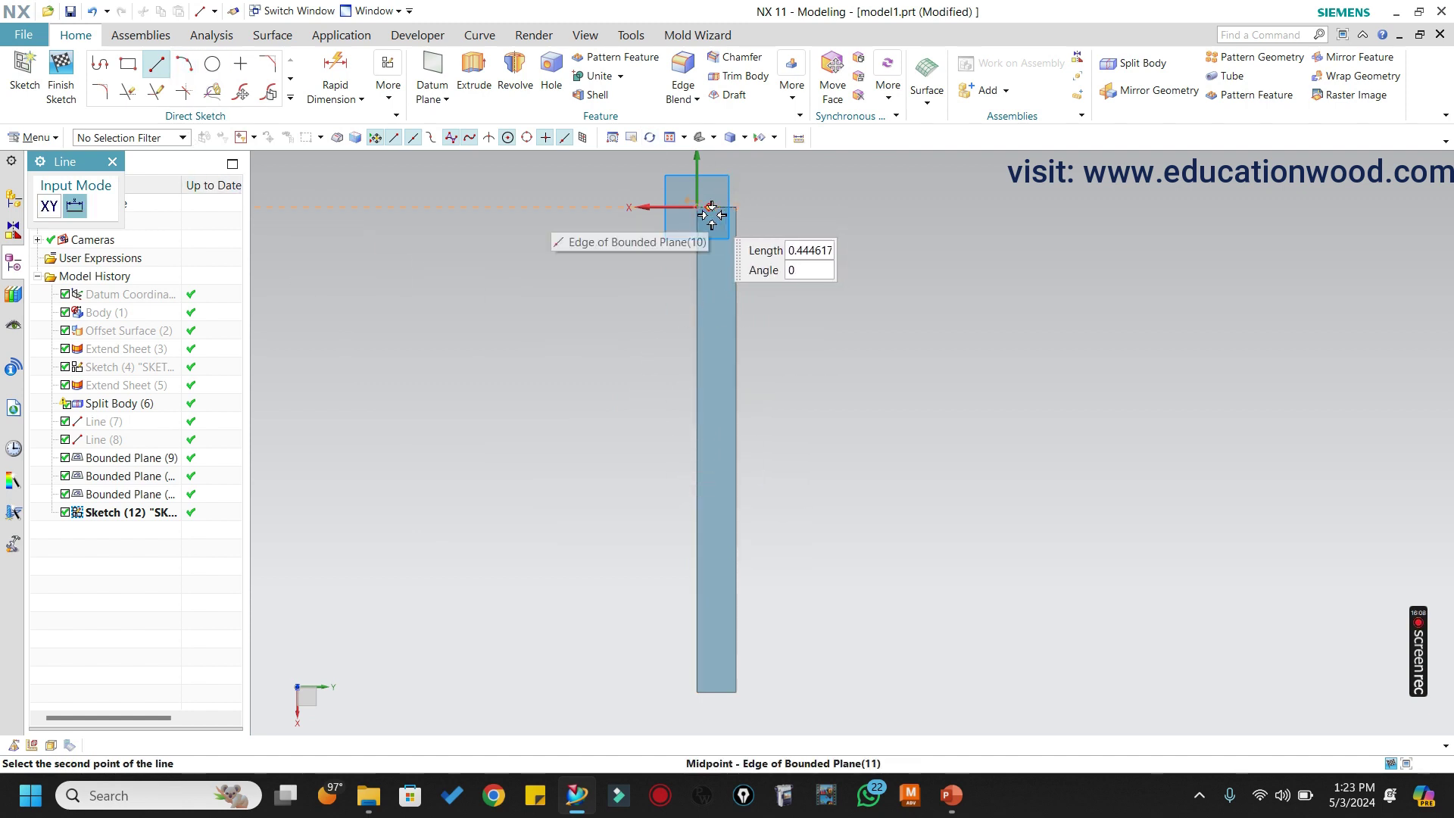
pyautogui.click(717, 693)
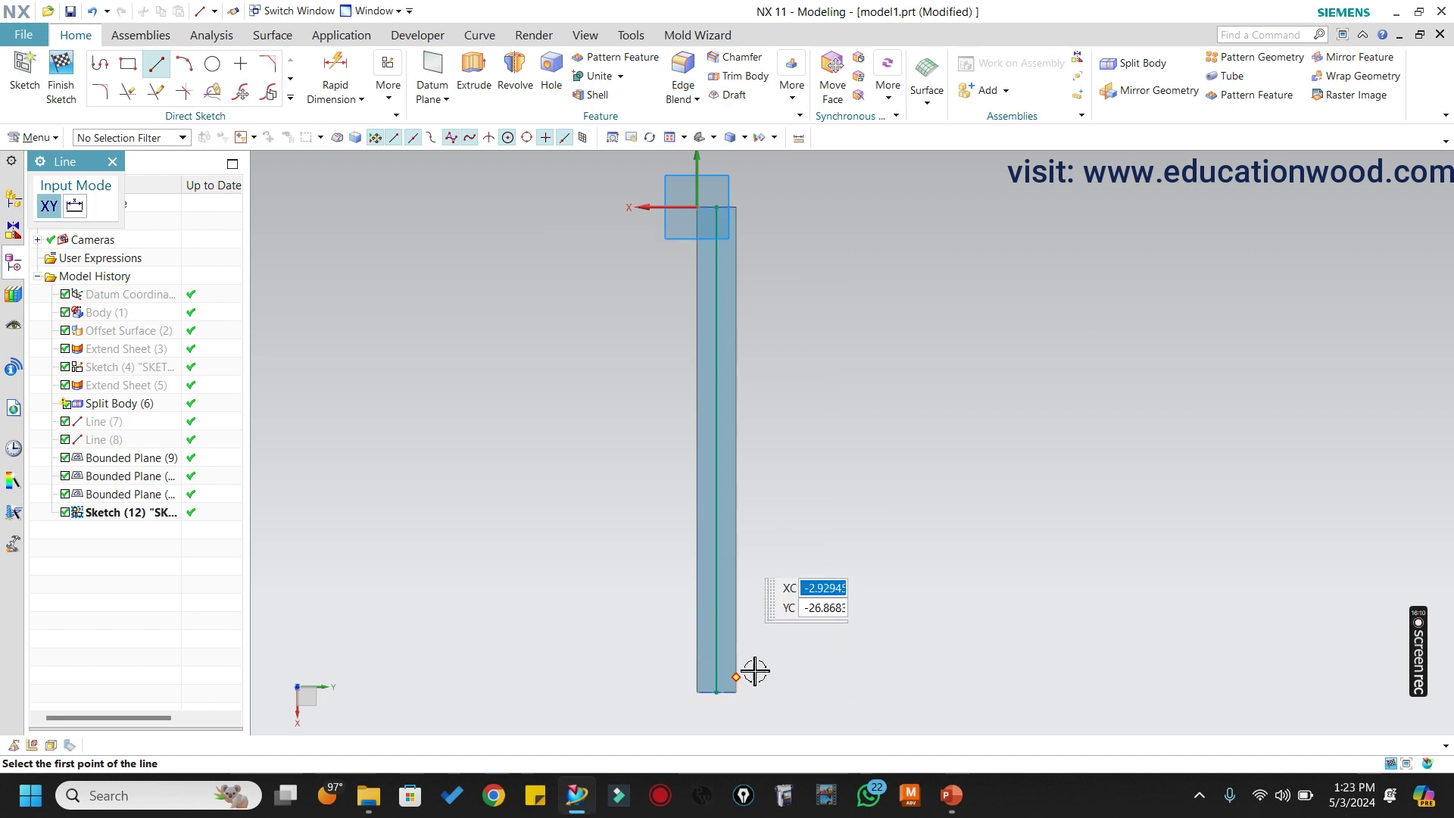
pyautogui.click(113, 163)
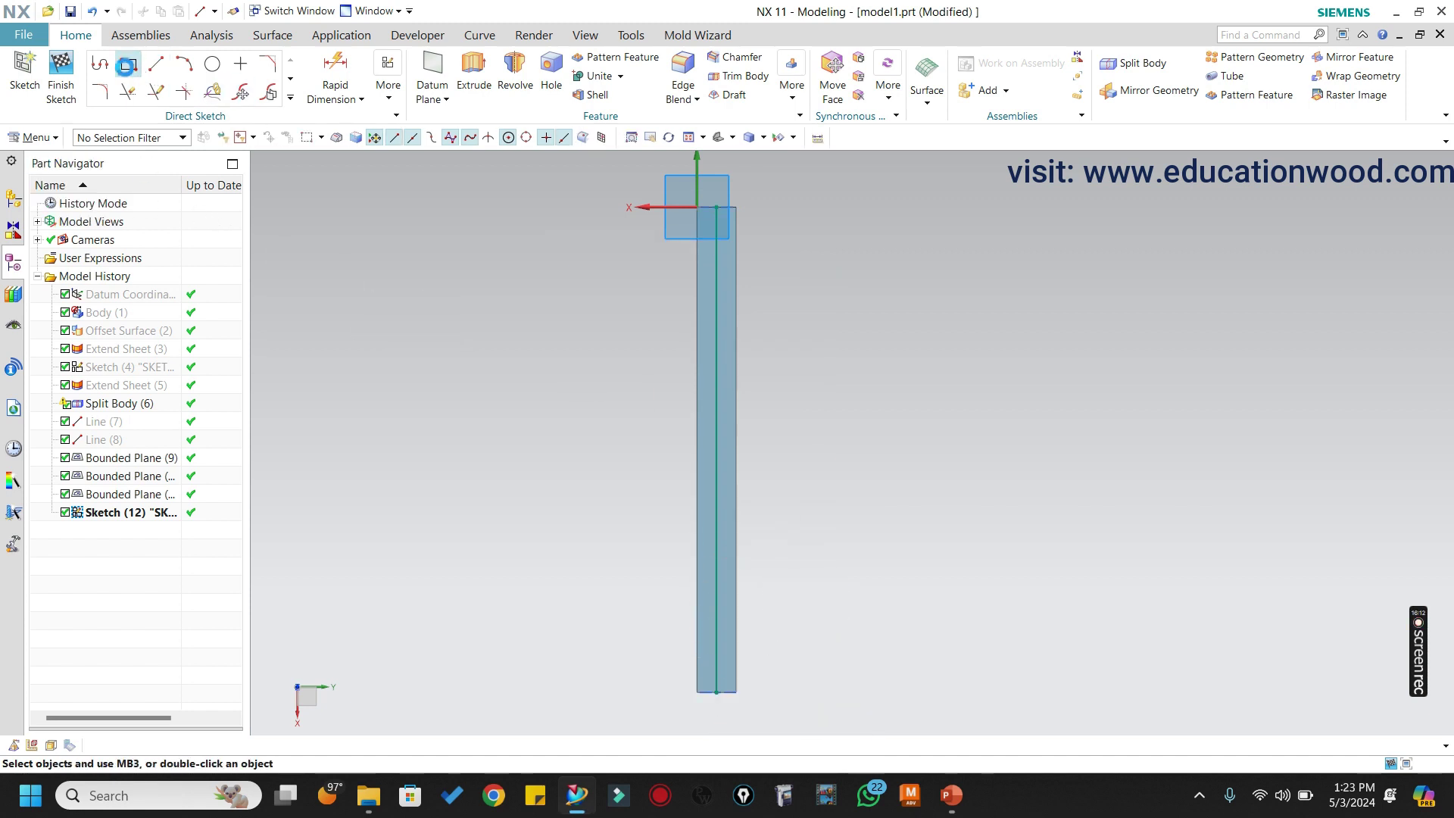
# Sketch a centre-based rectangle about 12 by 39 mm around the cap face from the line's midpoint, and finish the sketch.
pyautogui.click(128, 65)
pyautogui.click(101, 205)
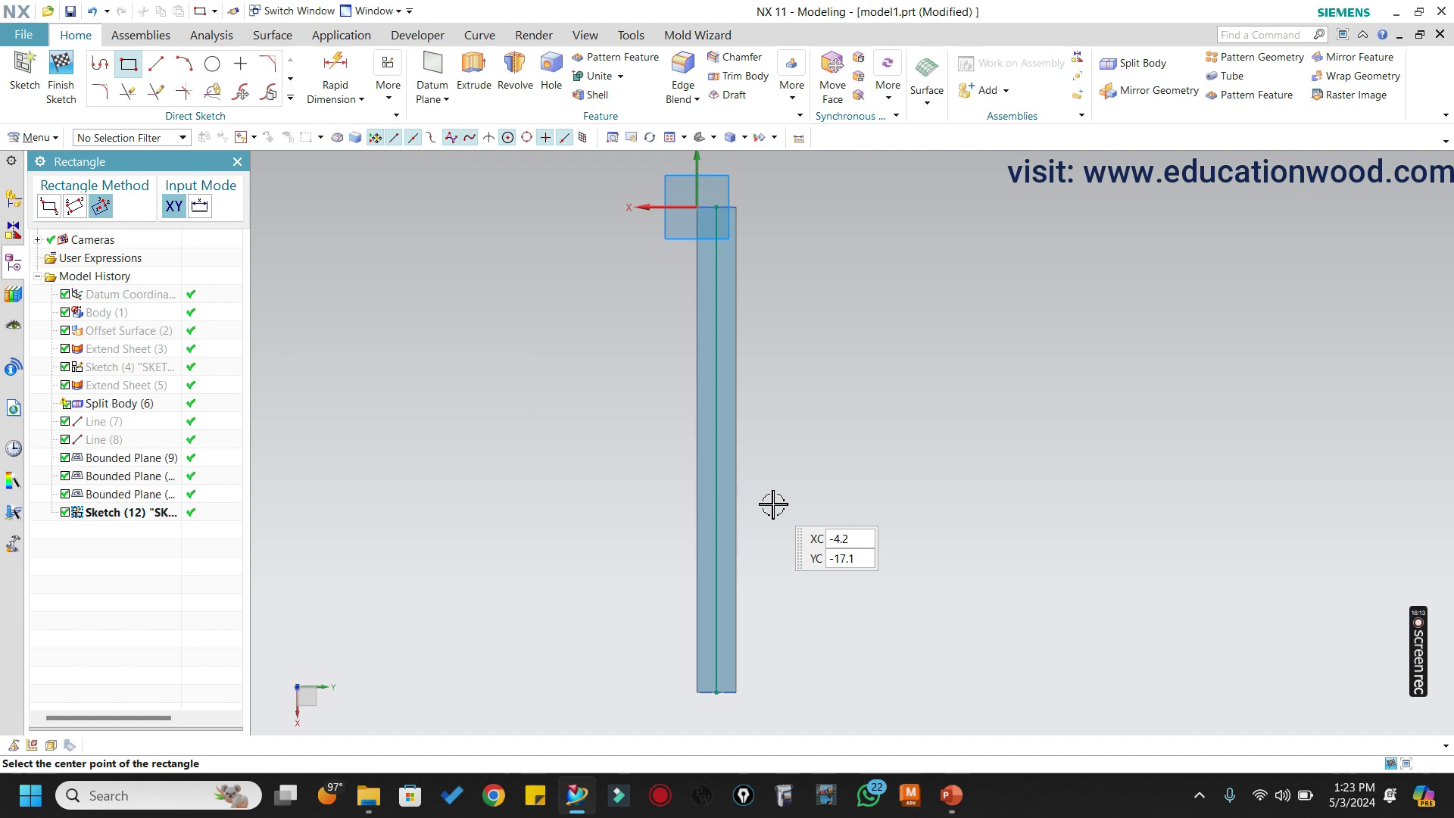
pyautogui.click(716, 449)
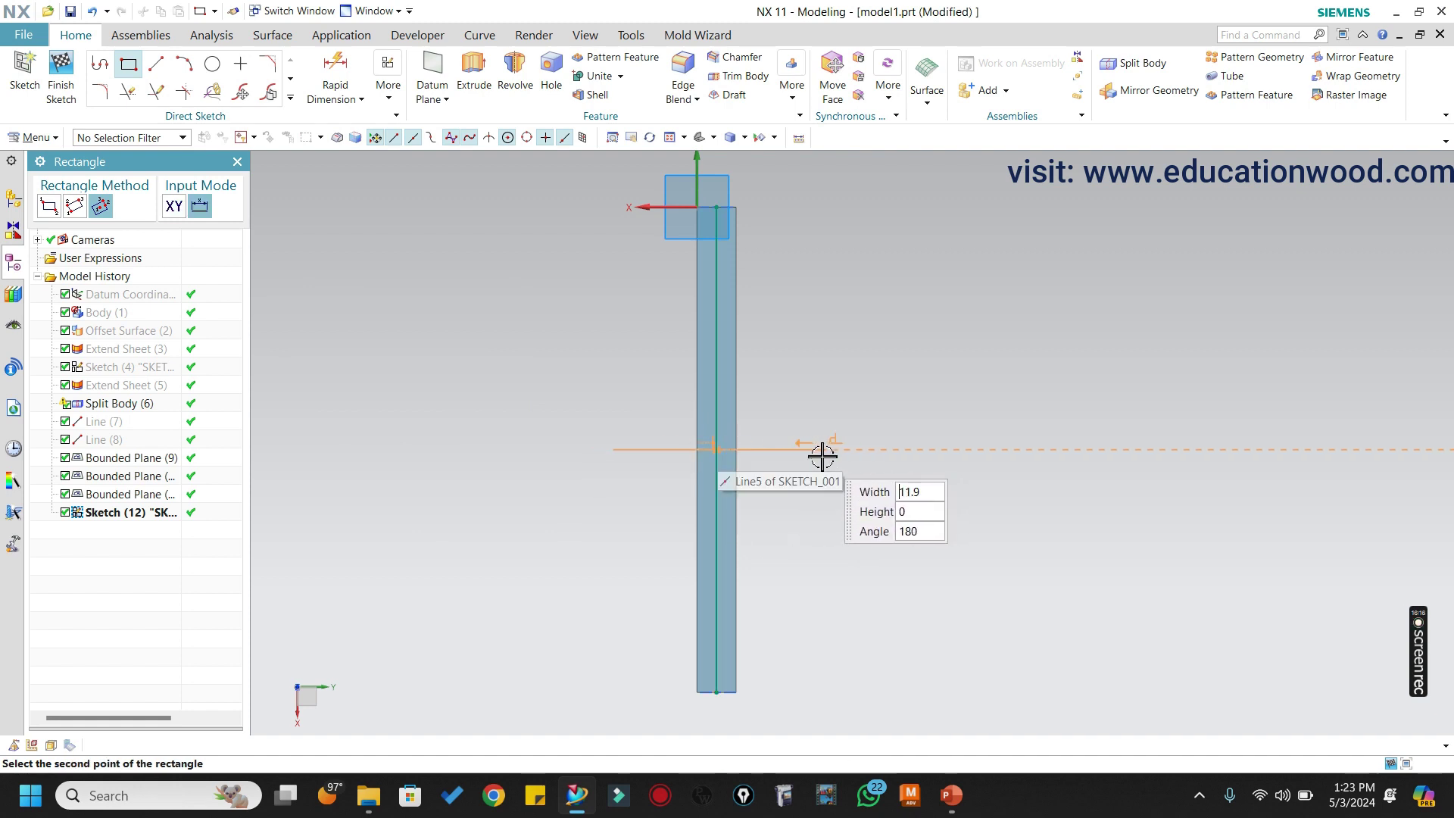
pyautogui.scroll(-3, 789, 406)
pyautogui.click(802, 647)
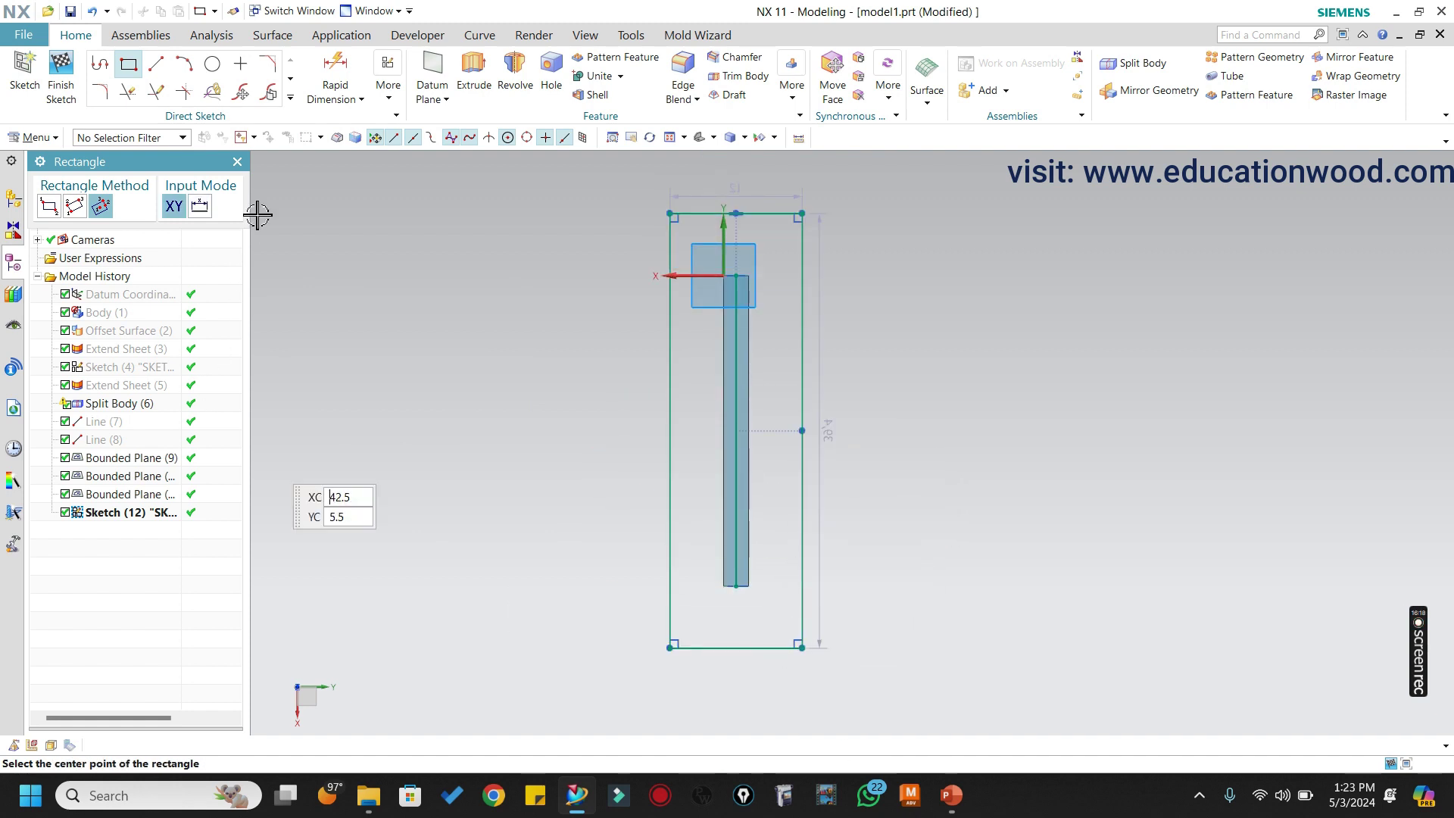
pyautogui.press('Escape')
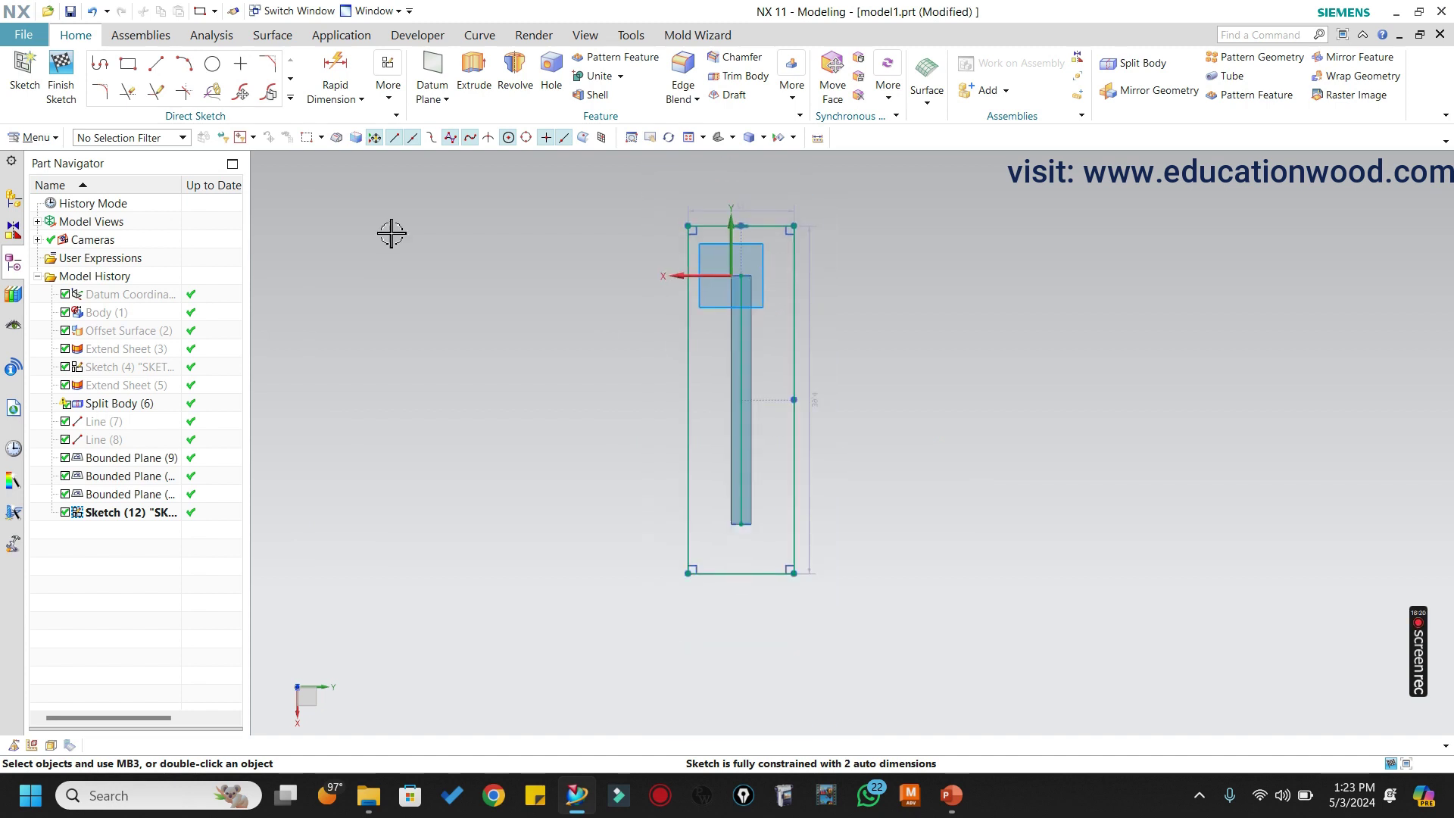
pyautogui.click(62, 75)
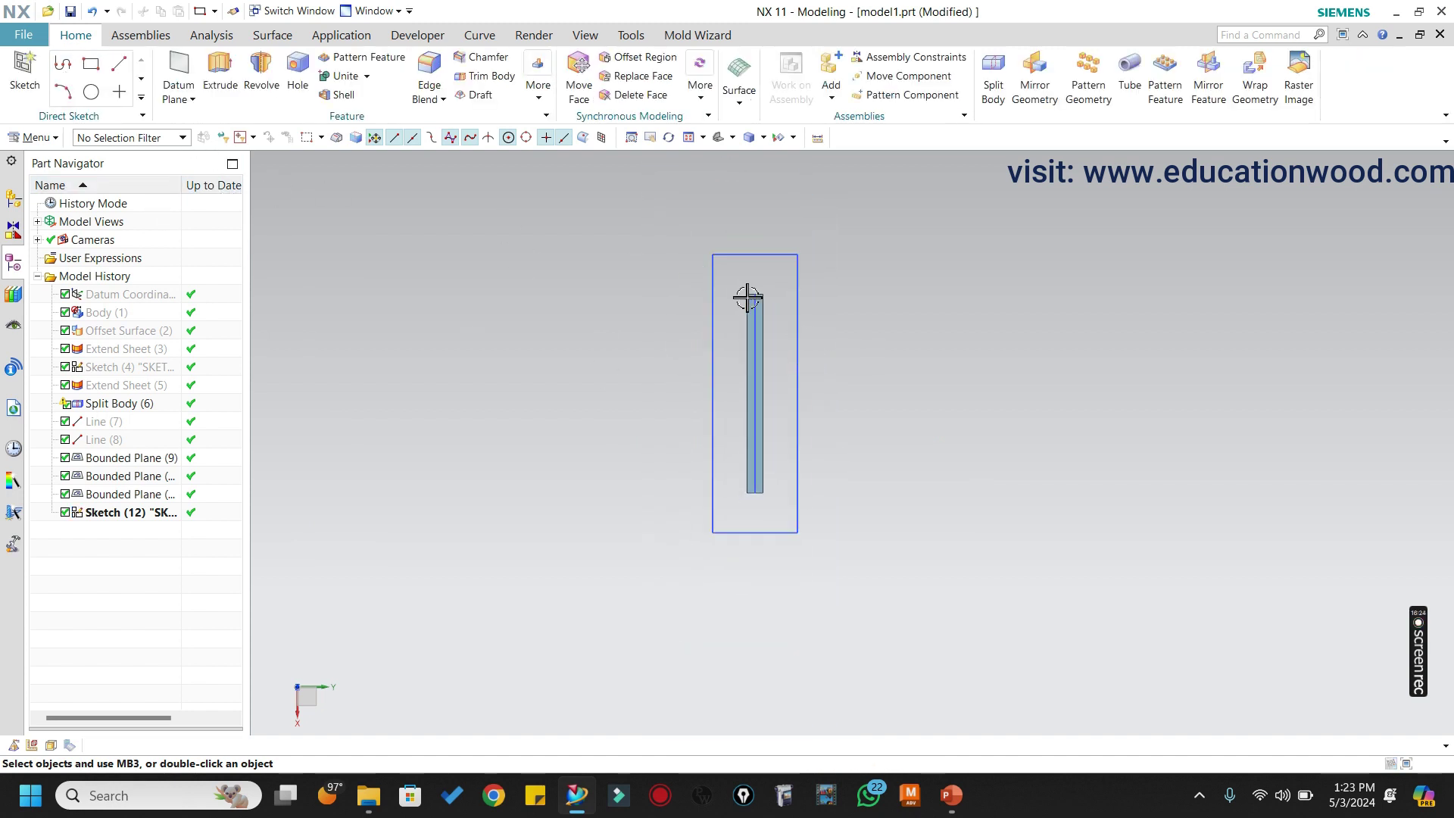
# Show all hidden geometry to view the box and sketch within the full part, and undo the display change.
pyautogui.moveTo(748, 298)
pyautogui.mouseDown(button='middle')
pyautogui.moveTo(789, 299)
pyautogui.moveTo(802, 230)
pyautogui.moveTo(841, 240)
pyautogui.moveTo(710, 307)
pyautogui.moveTo(796, 348)
pyautogui.moveTo(773, 357)
pyautogui.moveTo(800, 381)
pyautogui.mouseUp(button='middle')
pyautogui.click(800, 381)
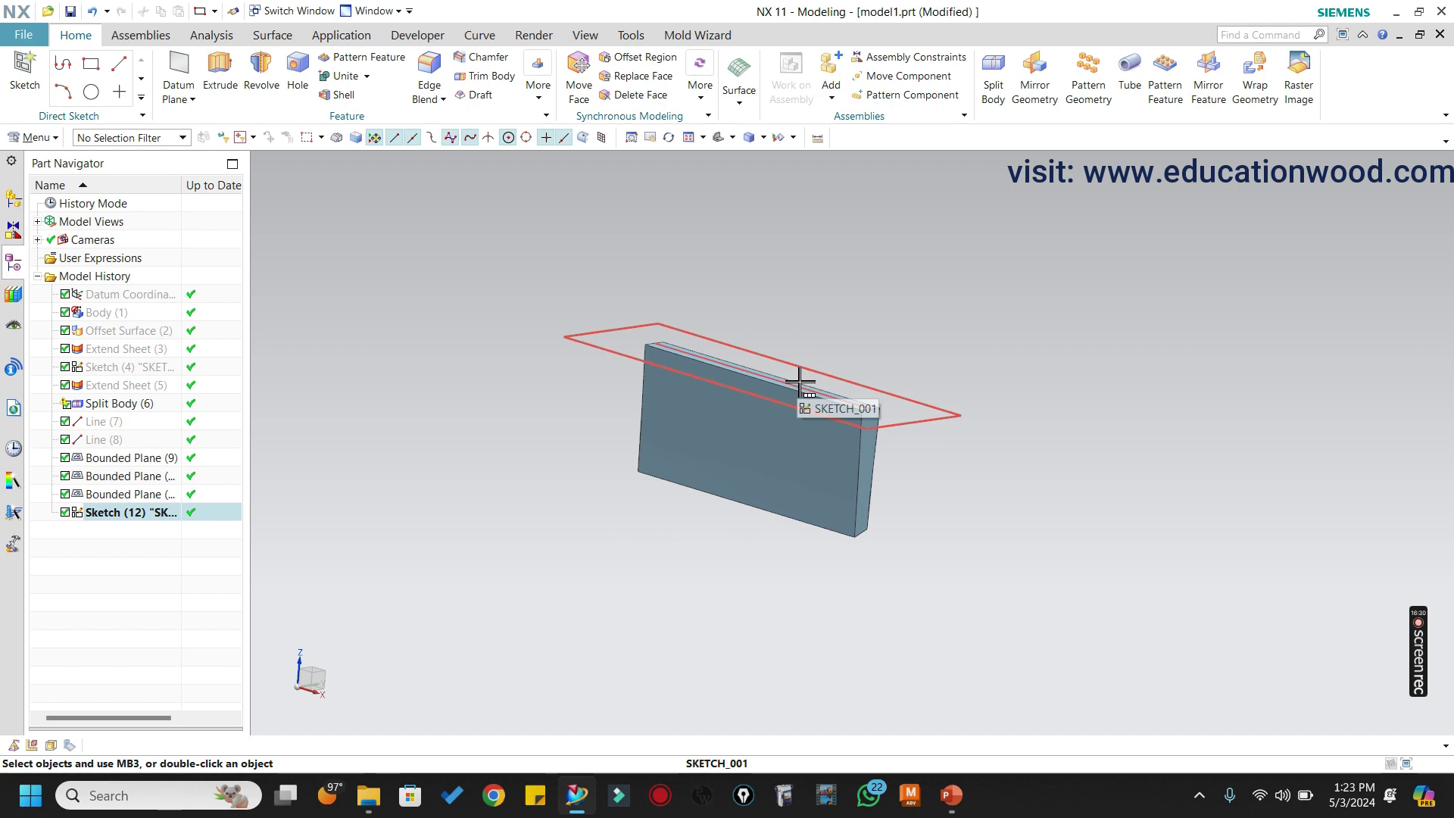
pyautogui.hotkey('ctrl', 'shift', 'u')
pyautogui.scroll(-8, 800, 381)
pyautogui.scroll(7, 686, 392)
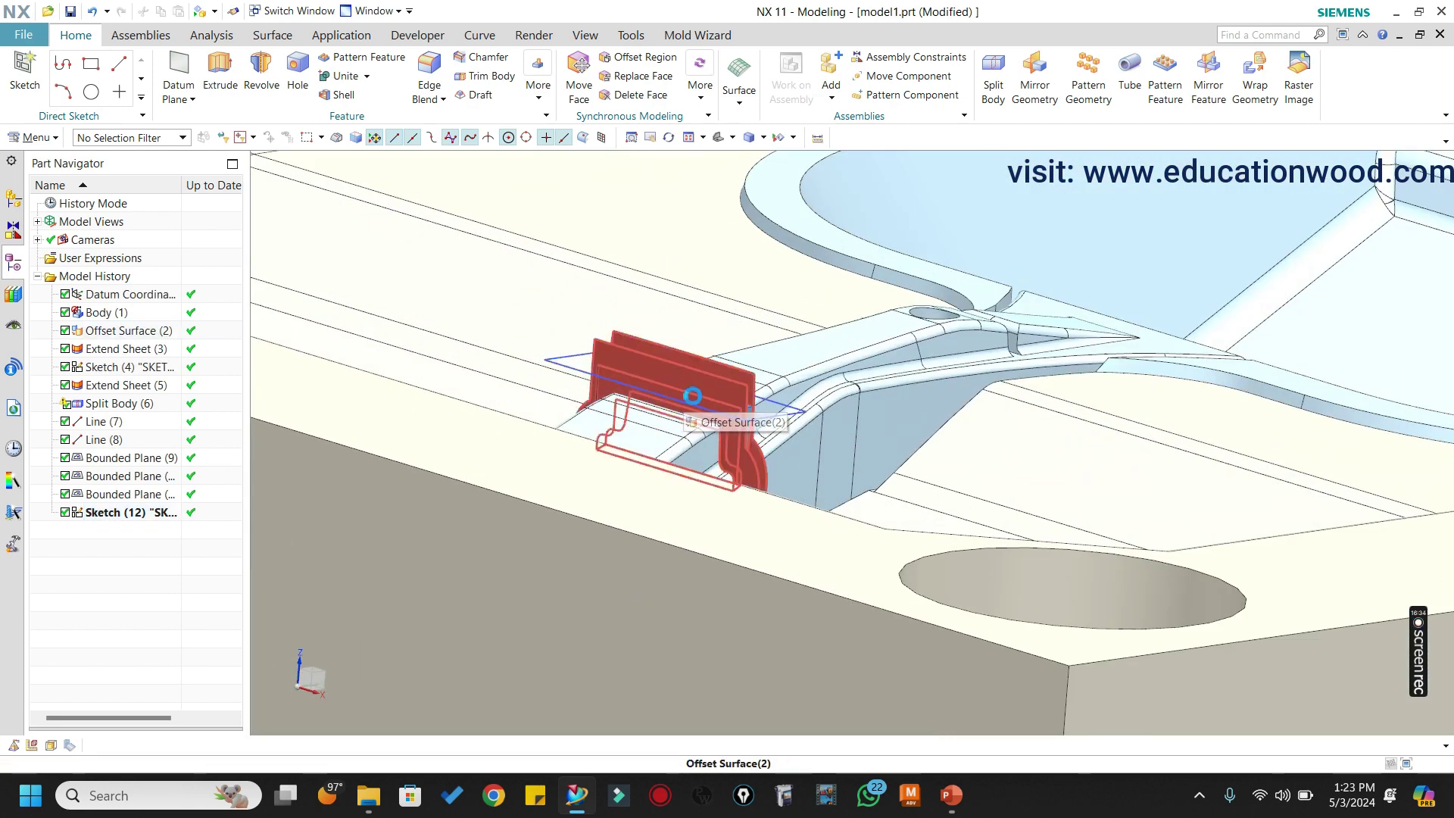
pyautogui.hotkey('ctrl', 'z')
# Extrude the sketched rectangle's four edges upward from 0 to 5 mm as a separate solid with Boolean None.
pyautogui.scroll(2, 690, 388)
pyautogui.click(651, 359)
pyautogui.click(650, 360)
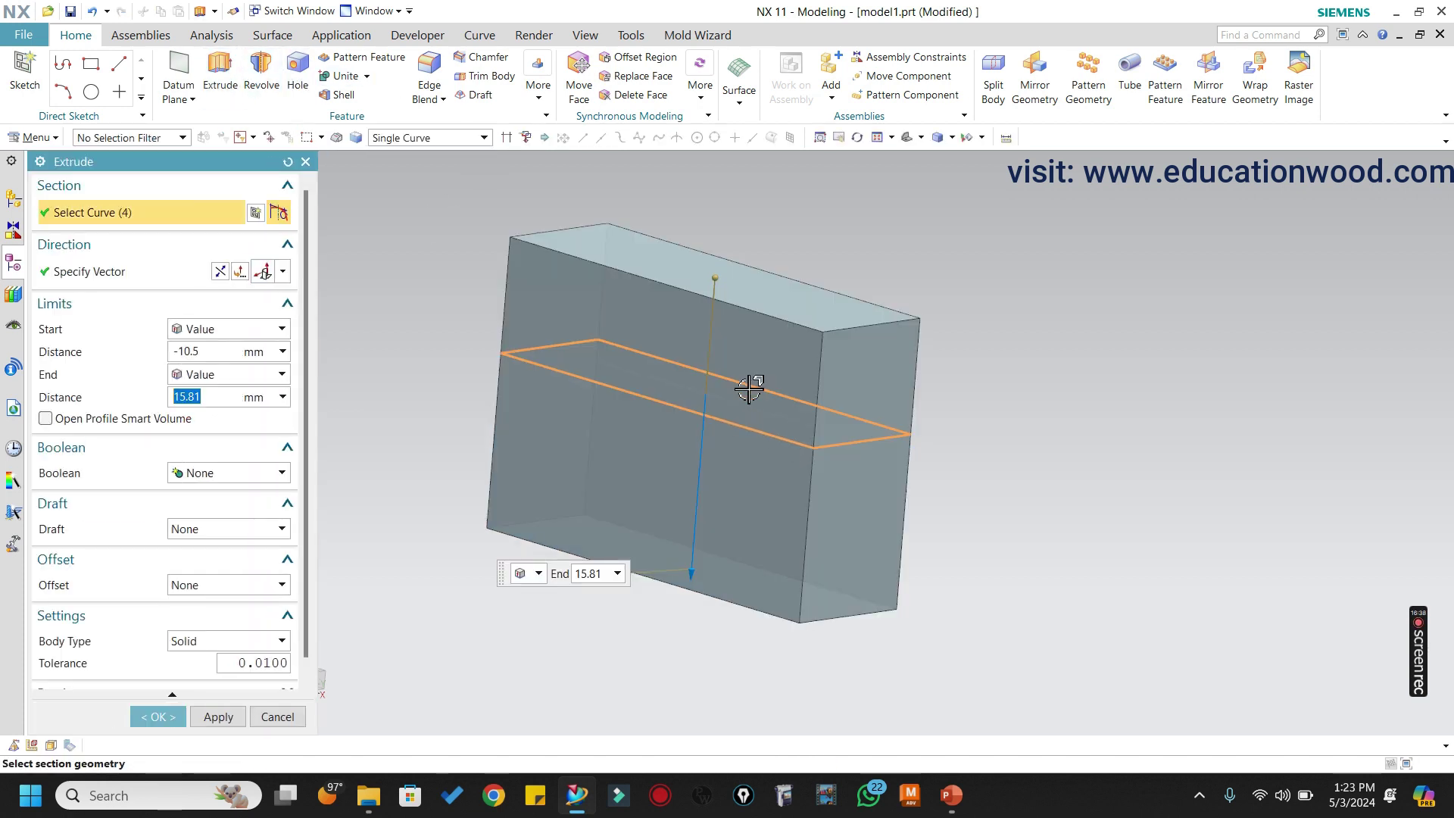
pyautogui.click(218, 272)
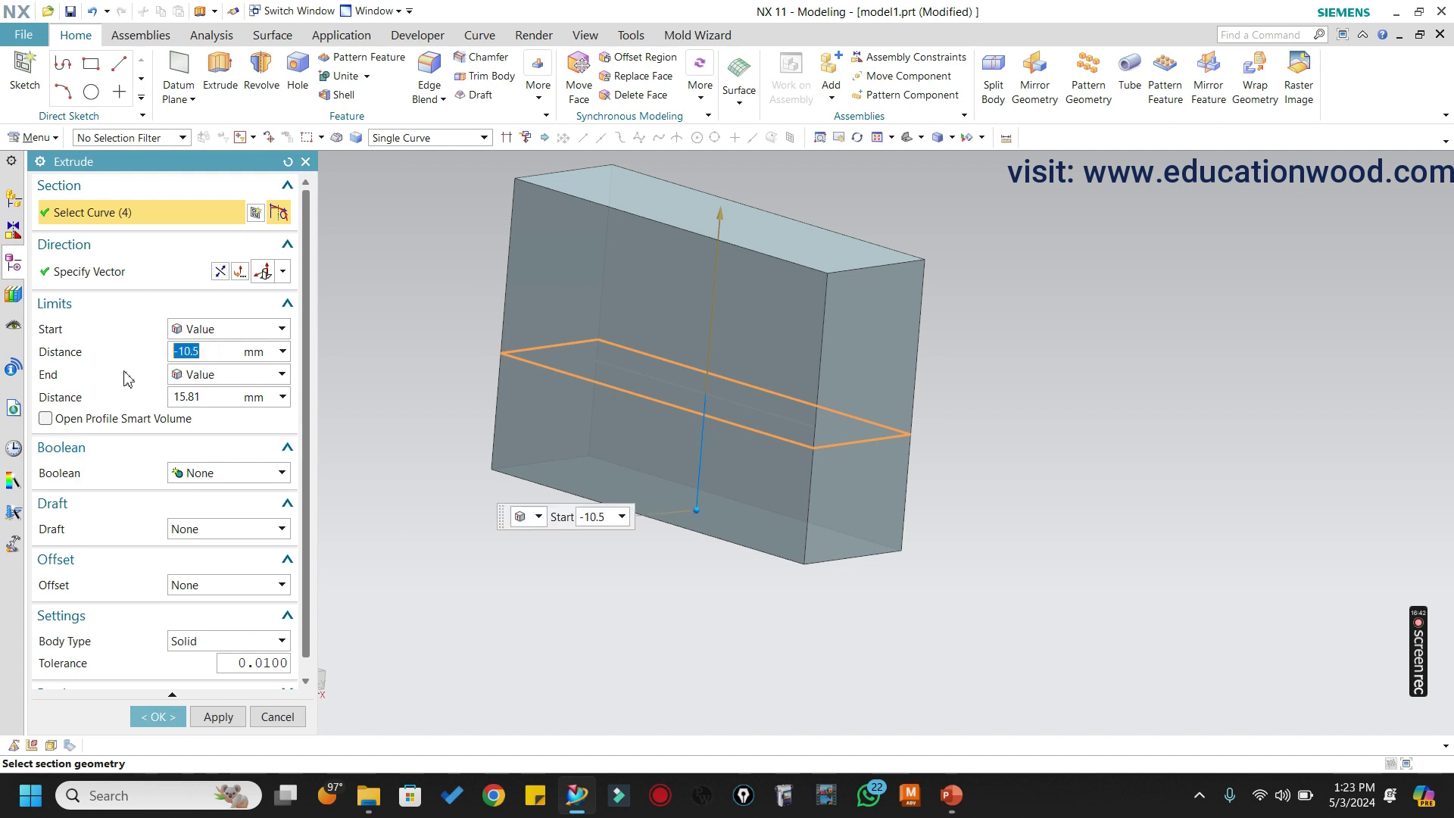
pyautogui.write('0')
pyautogui.press('Return')
pyautogui.moveTo(723, 220); pyautogui.dragTo(708, 342)
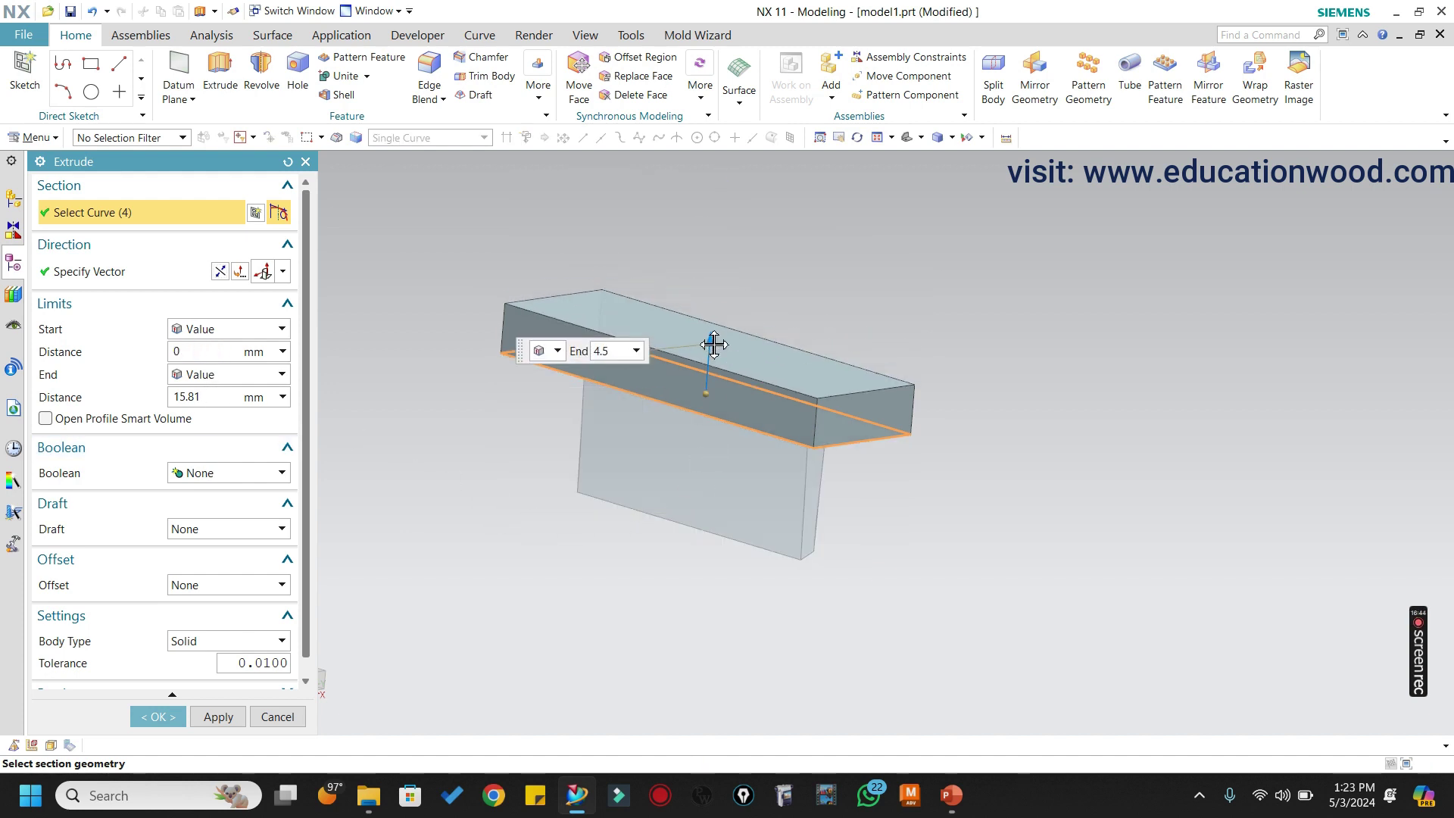
pyautogui.write('5')
pyautogui.press('Return')
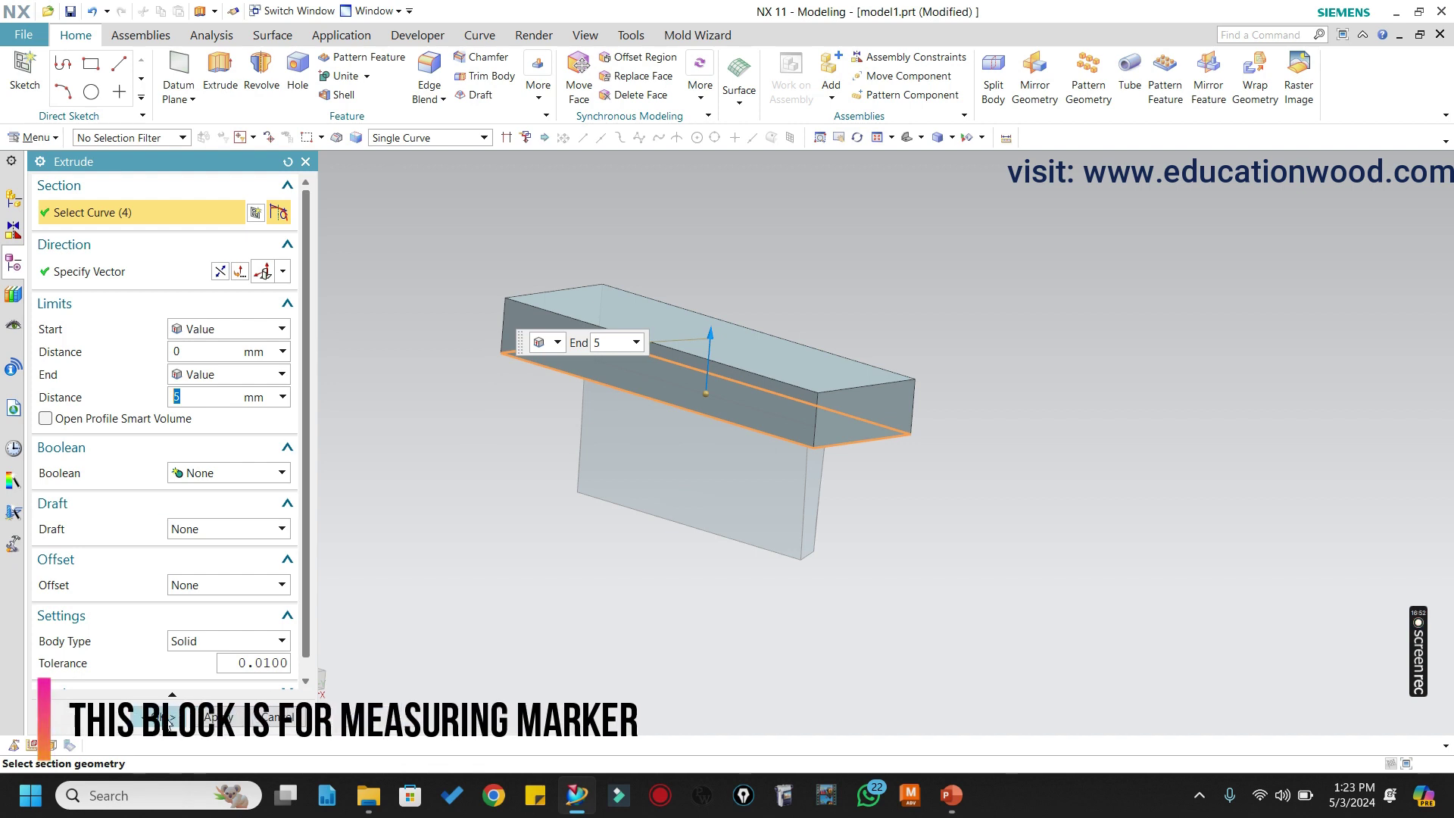
pyautogui.click(197, 474)
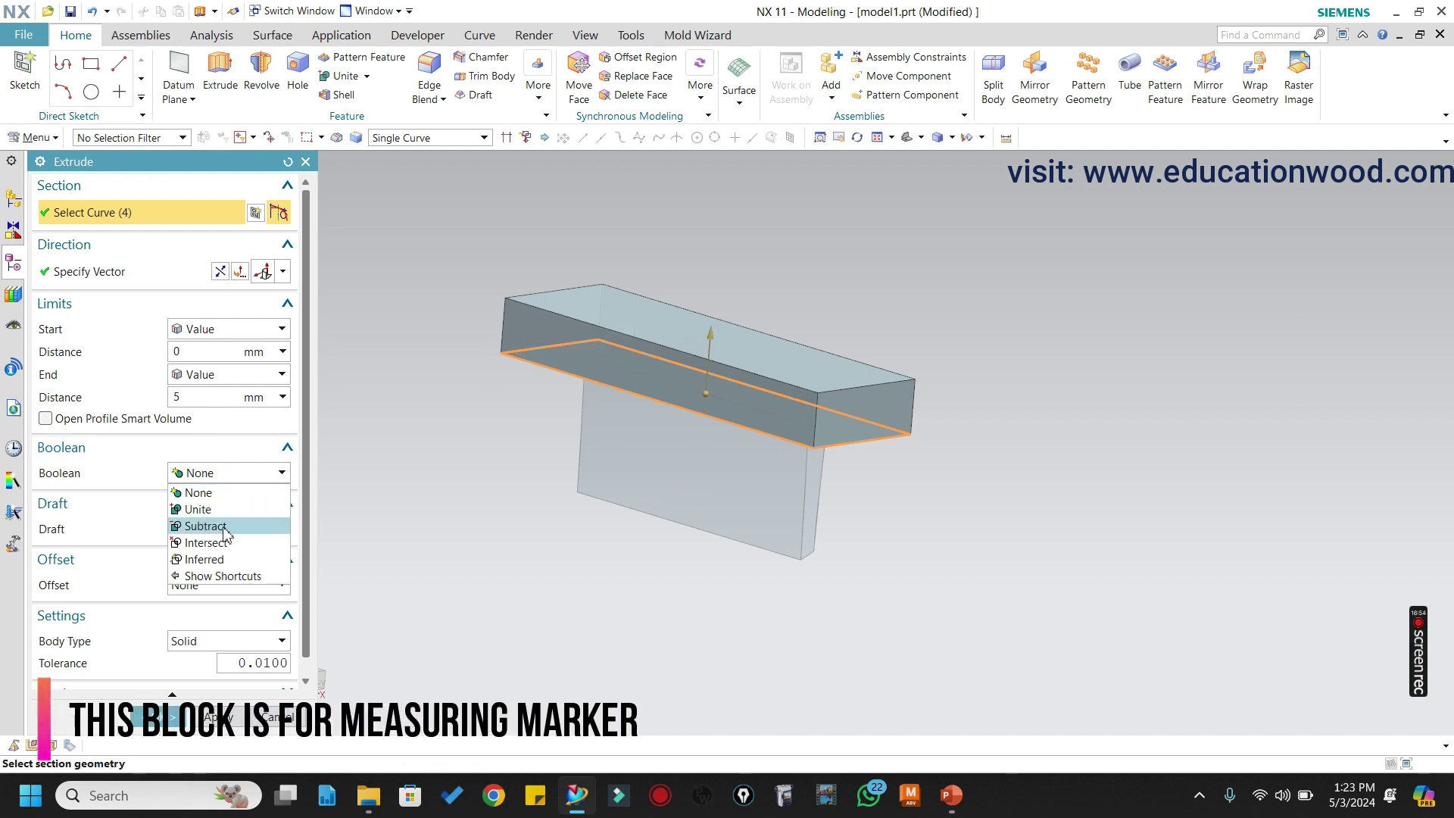
pyautogui.click(404, 633)
pyautogui.click(155, 717)
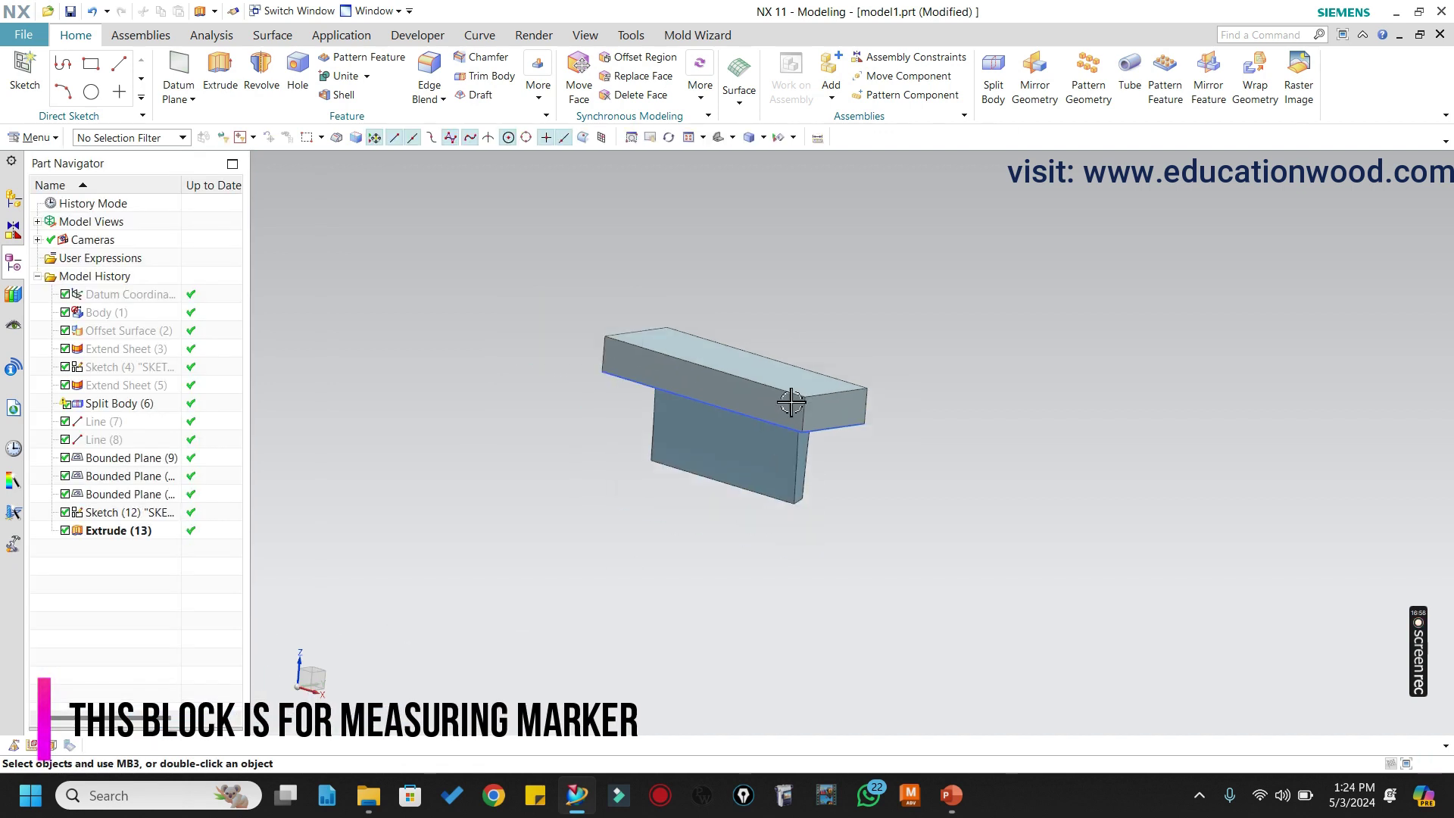
# Make the rectangle sketch the current feature to roll the history back before the extruded block.
pyautogui.moveTo(788, 402); pyautogui.dragTo(769, 433, button='middle')
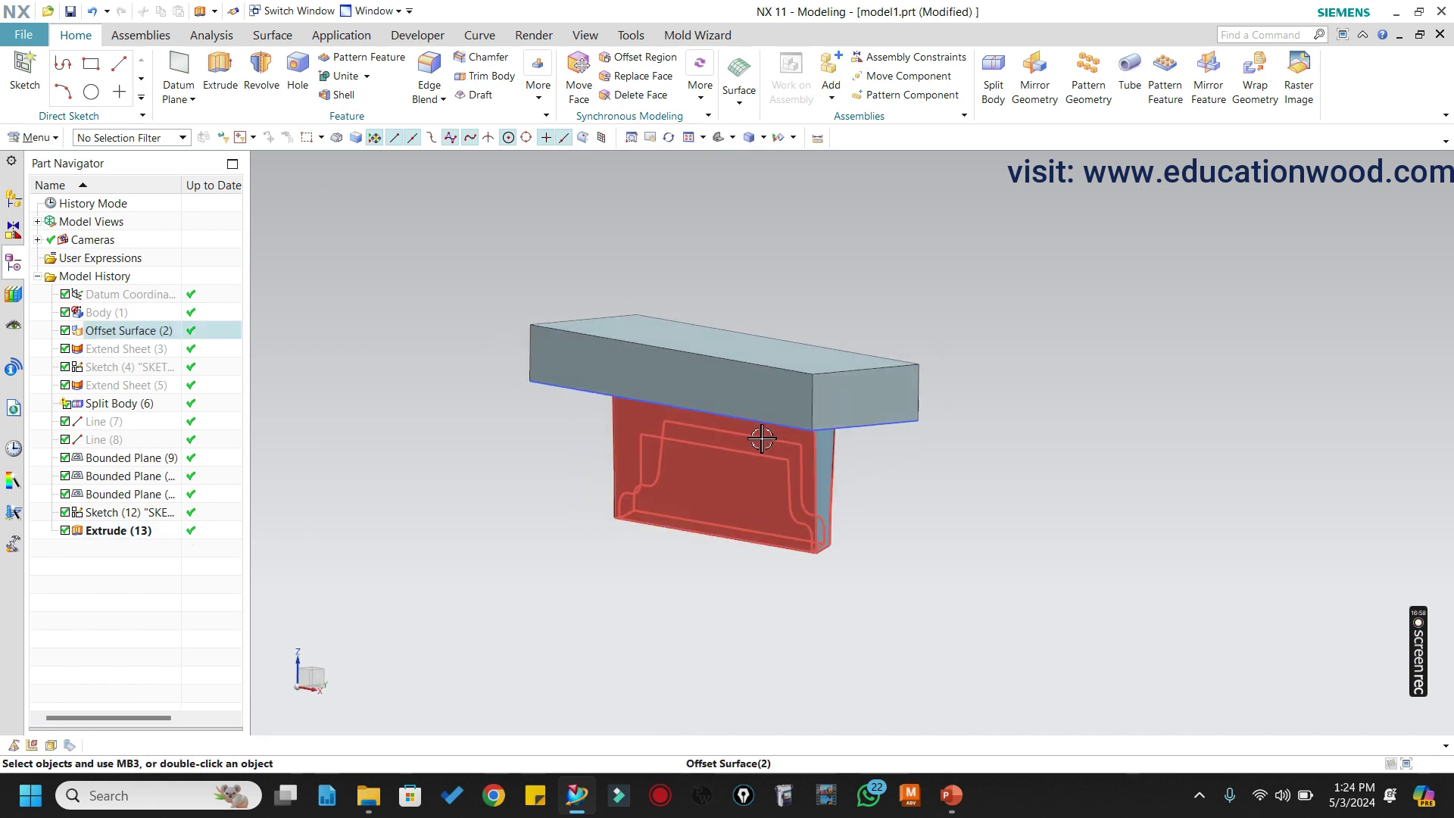
pyautogui.rightClick(113, 512)
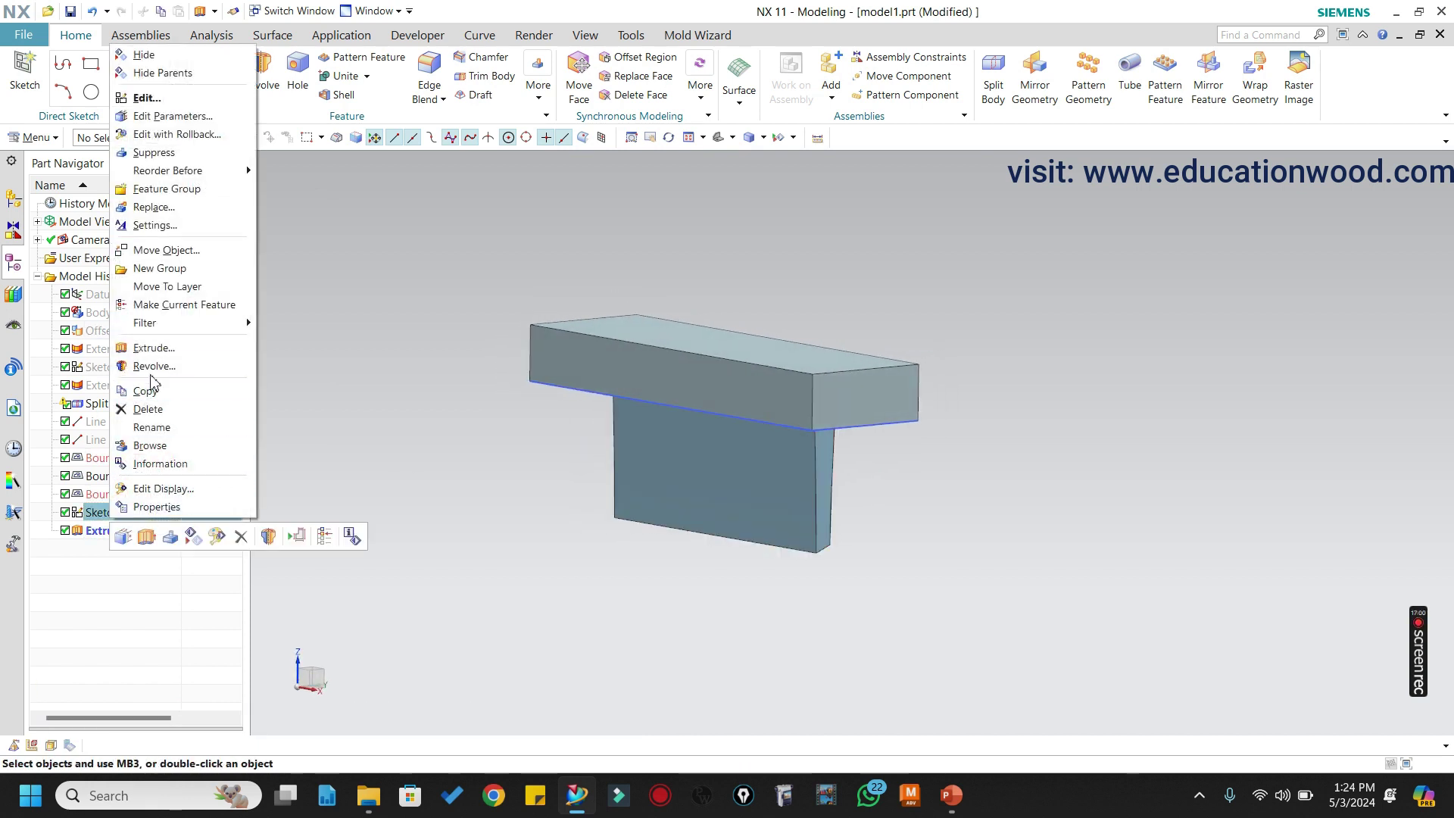
pyautogui.click(160, 305)
pyautogui.scroll(1, 716, 404)
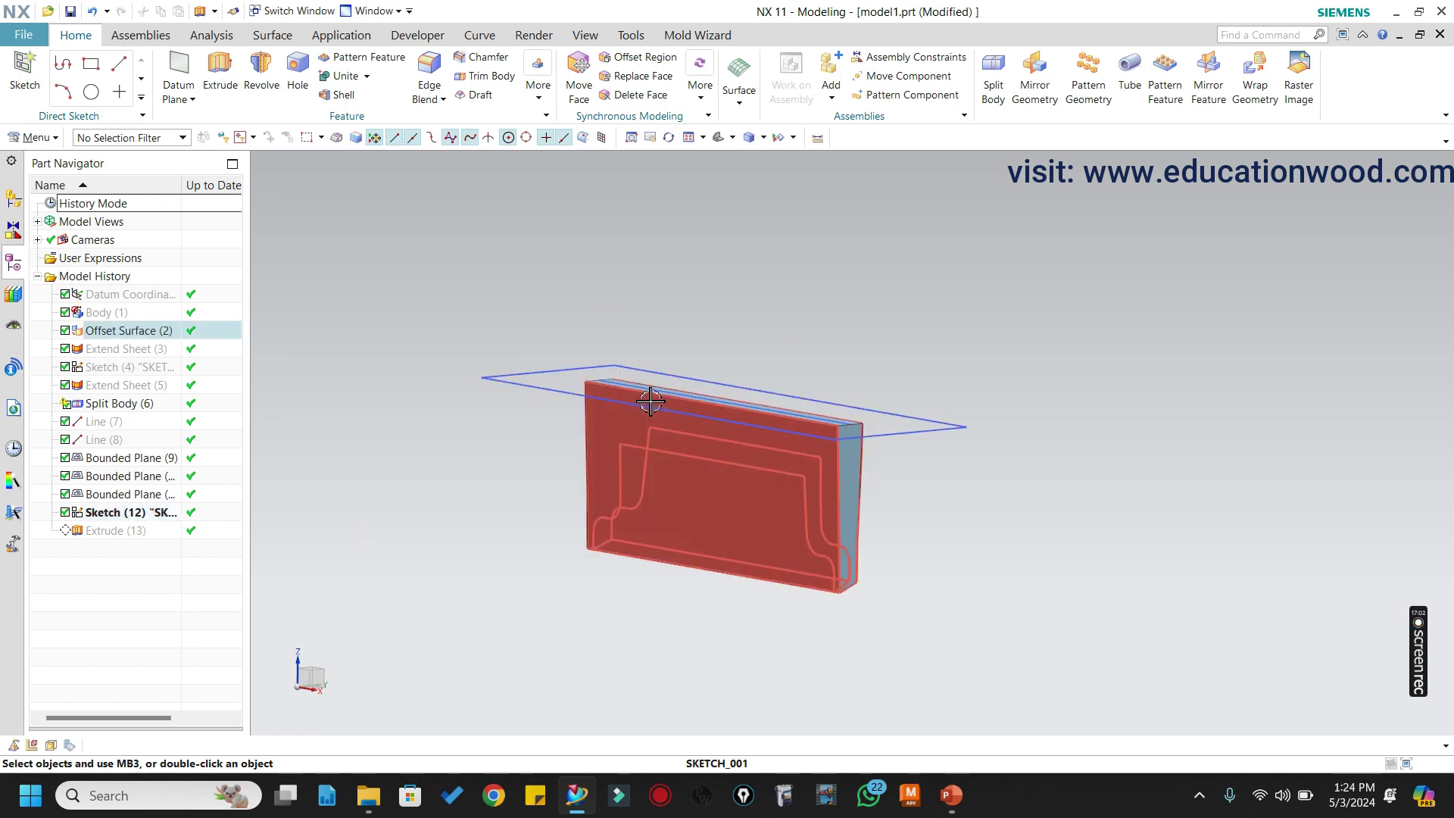
pyautogui.scroll(-1, 646, 403)
pyautogui.scroll(1, 699, 406)
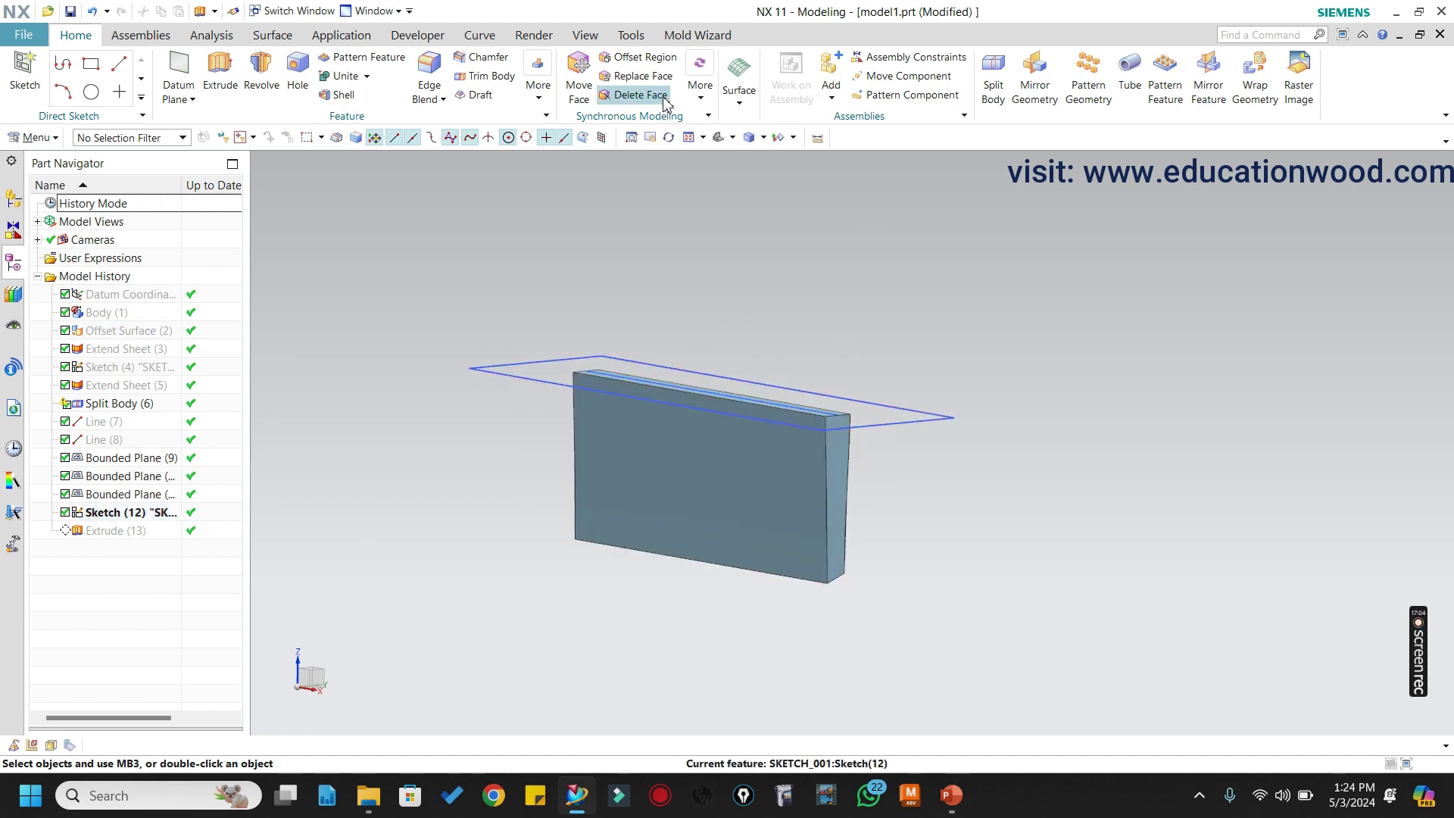
# Sew the box's large side sheet to all its other sheets and check the sewn box with a section view.
pyautogui.click(273, 36)
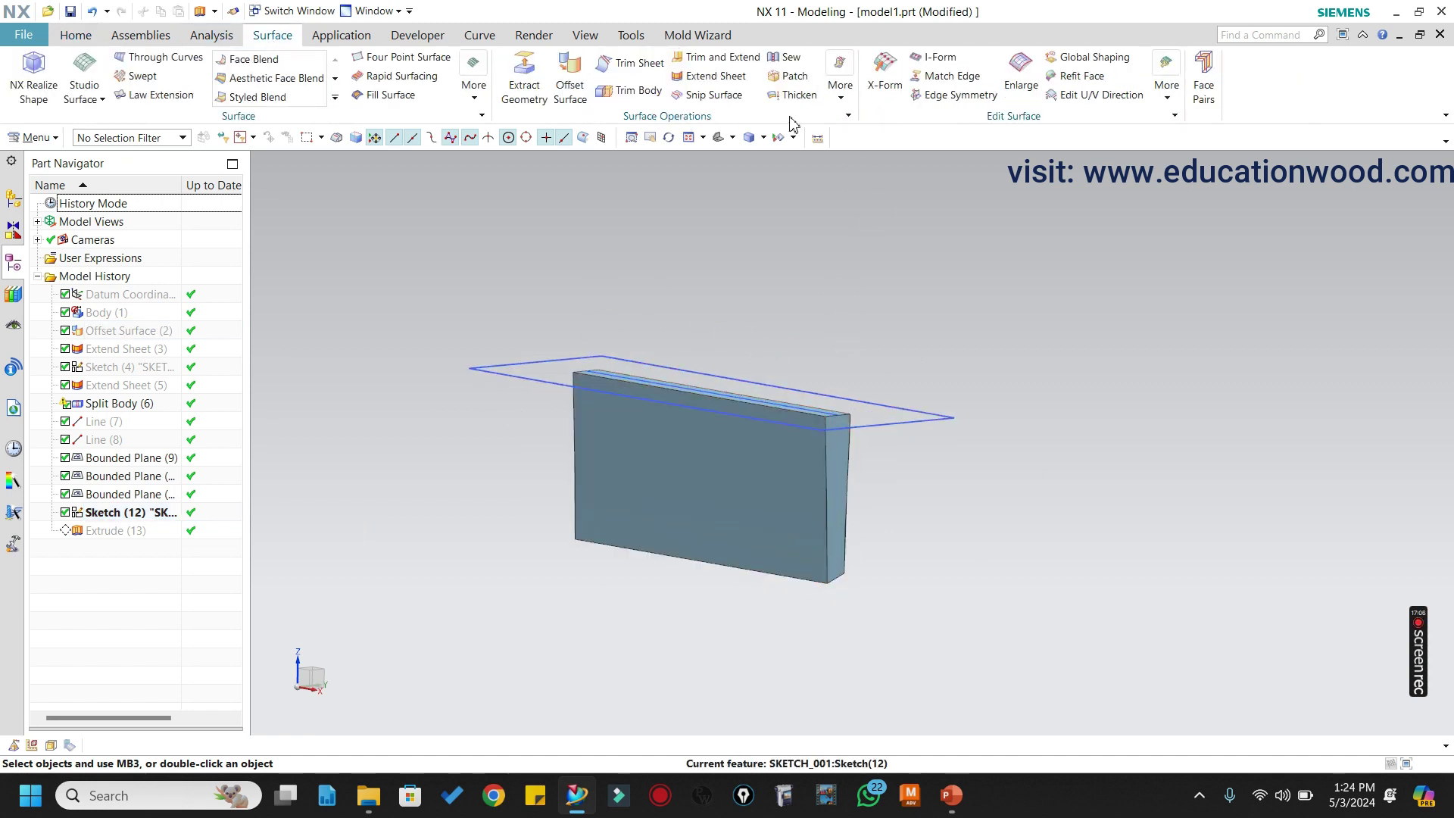
pyautogui.click(791, 58)
pyautogui.click(699, 487)
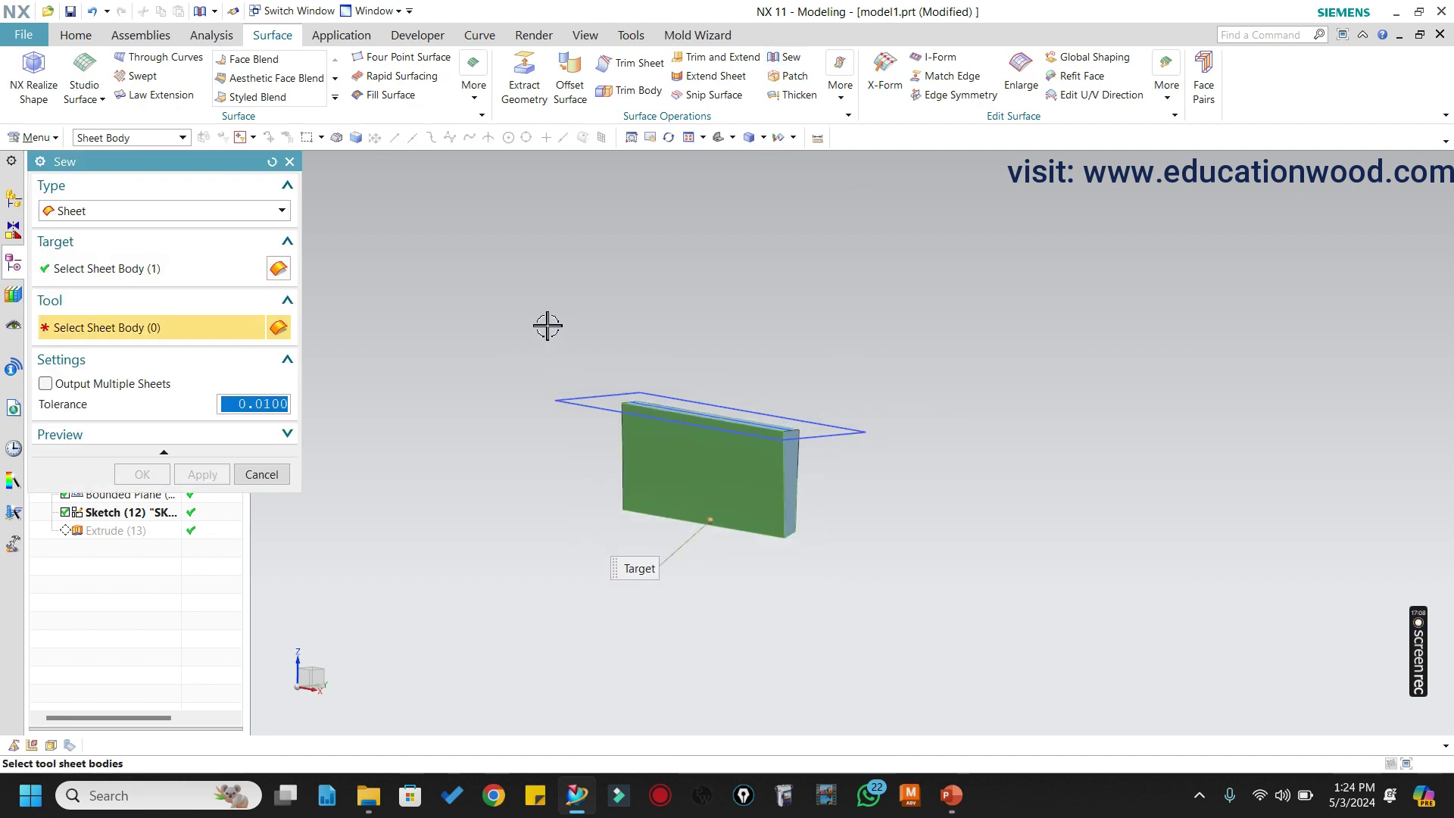
pyautogui.moveTo(893, 583); pyautogui.dragTo(893, 584)
pyautogui.click(144, 475)
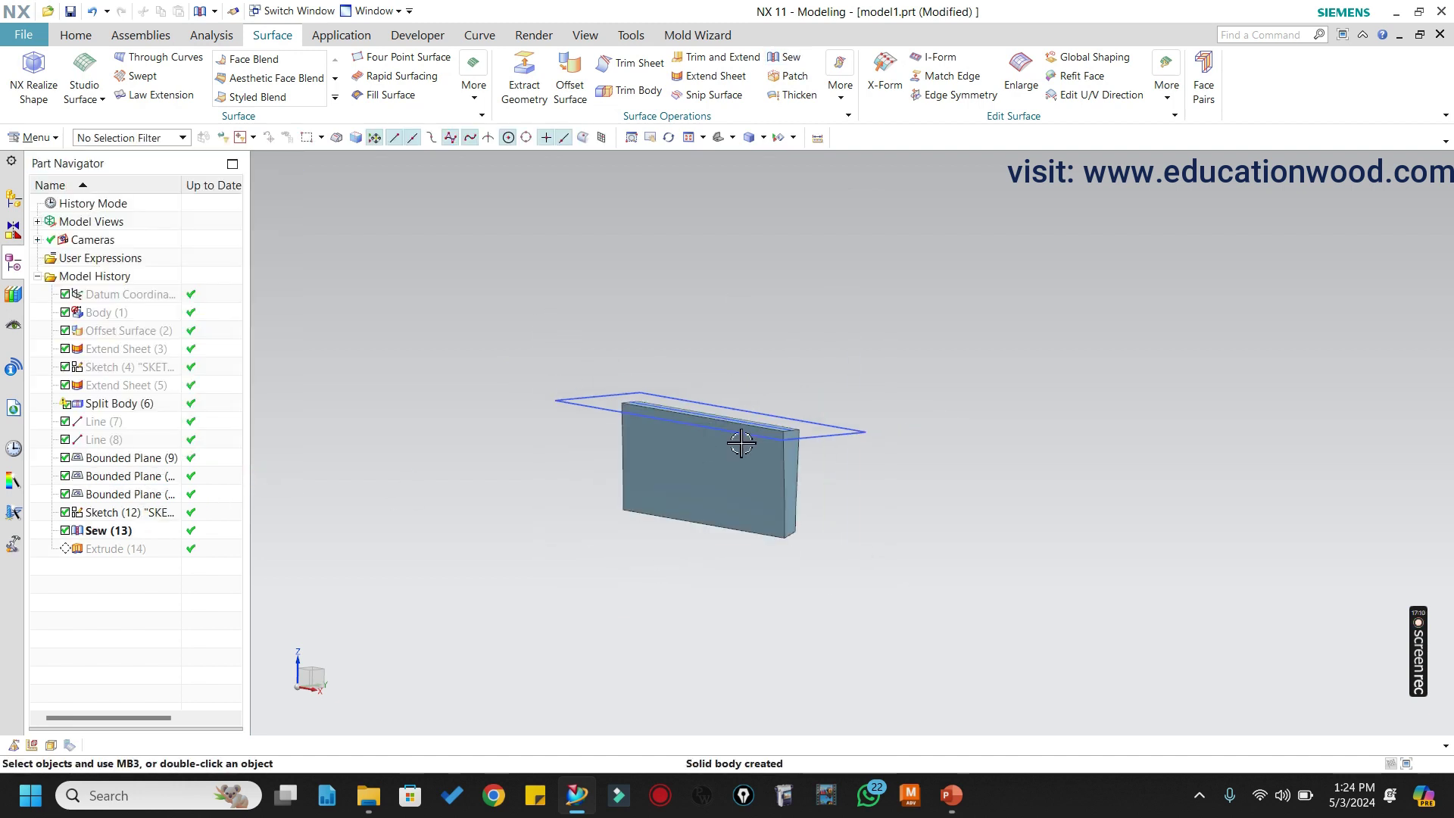
pyautogui.hotkey('ctrl', 'h')
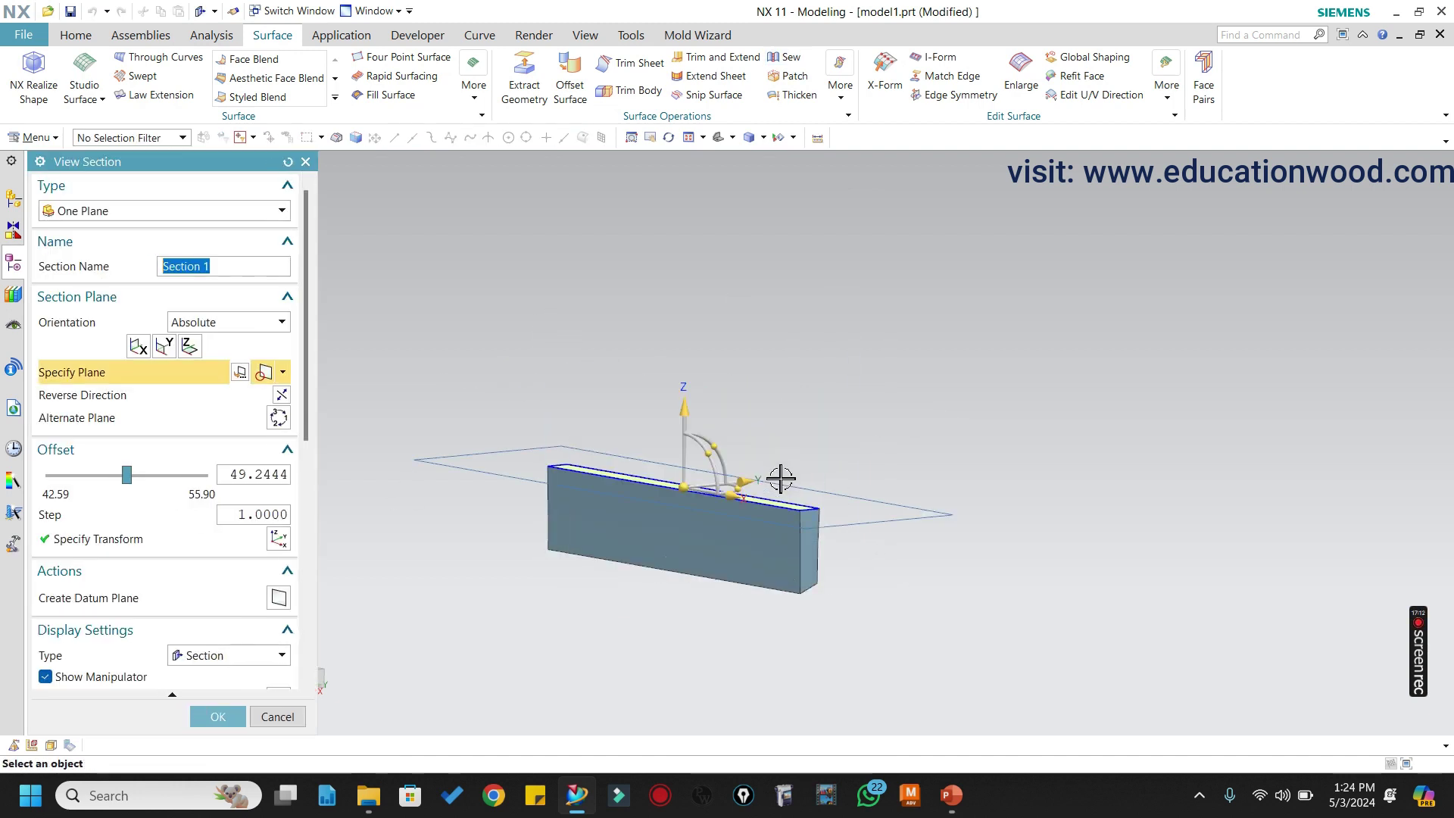
pyautogui.click(280, 714)
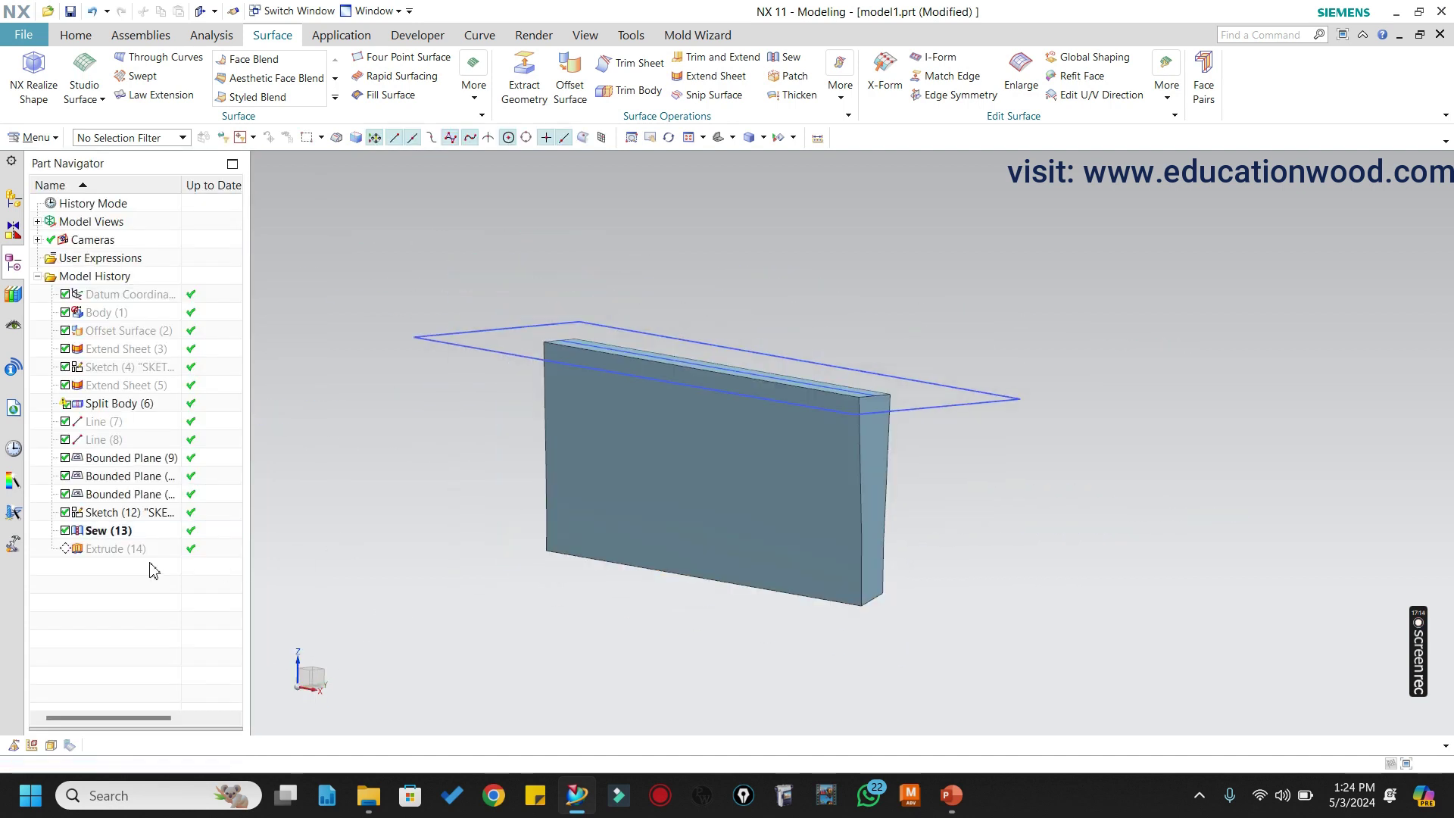
# Make the extruded block the current feature again and check the box and block with a section view.
pyautogui.rightClick(117, 548)
pyautogui.click(182, 397)
pyautogui.scroll(-3, 659, 417)
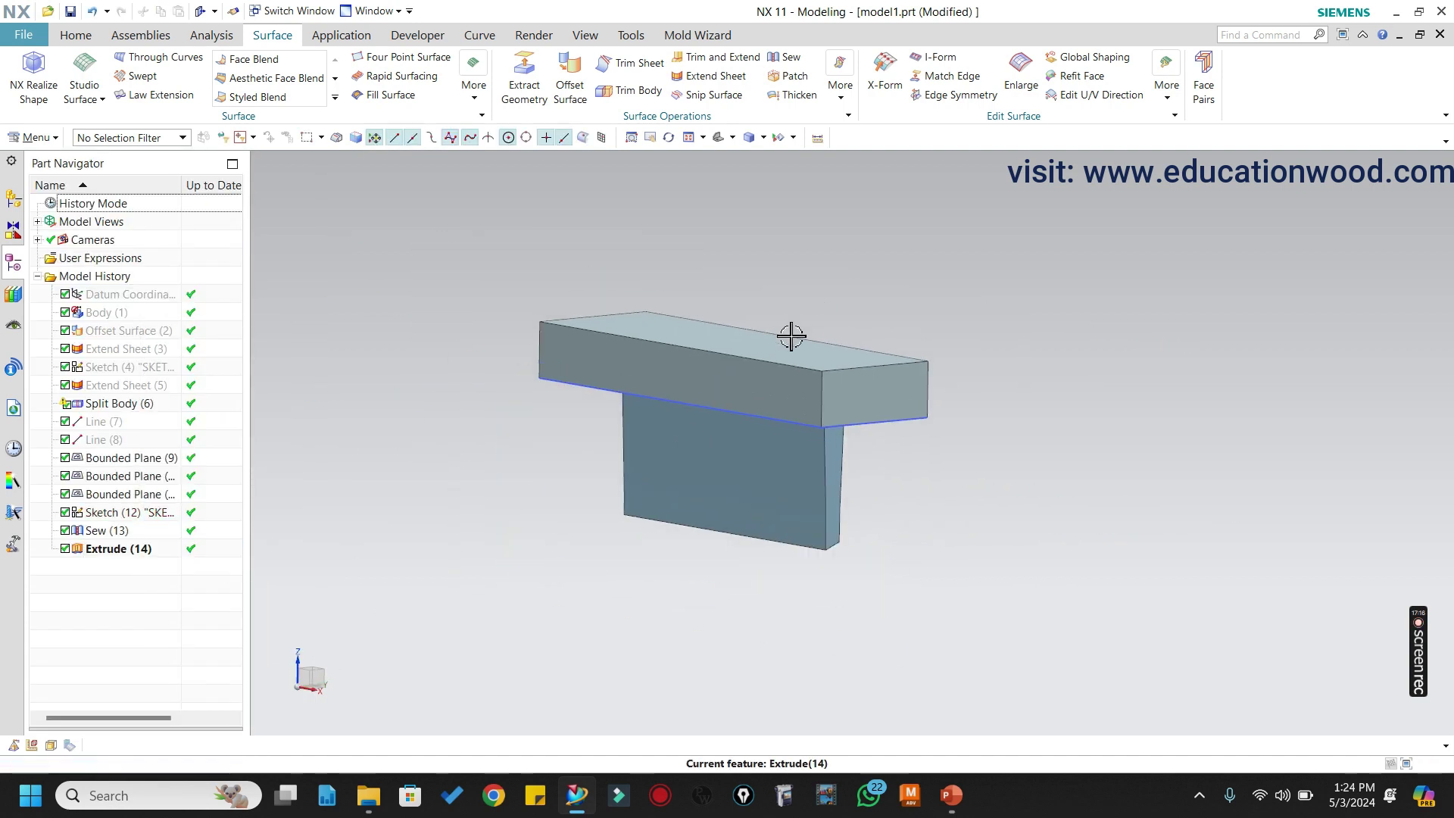
pyautogui.click(654, 353)
pyautogui.hotkey('ctrl', 'h')
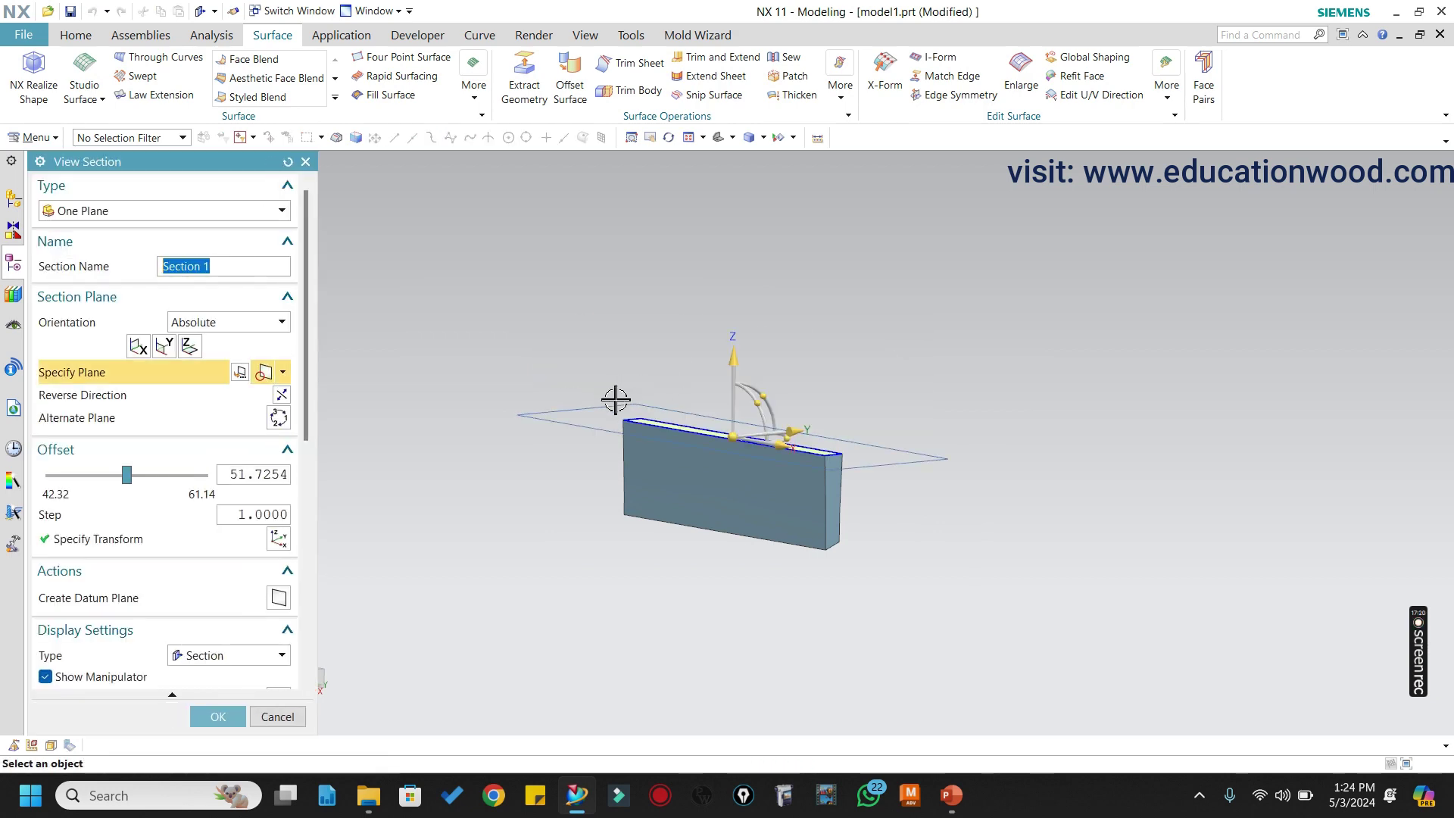
pyautogui.click(277, 716)
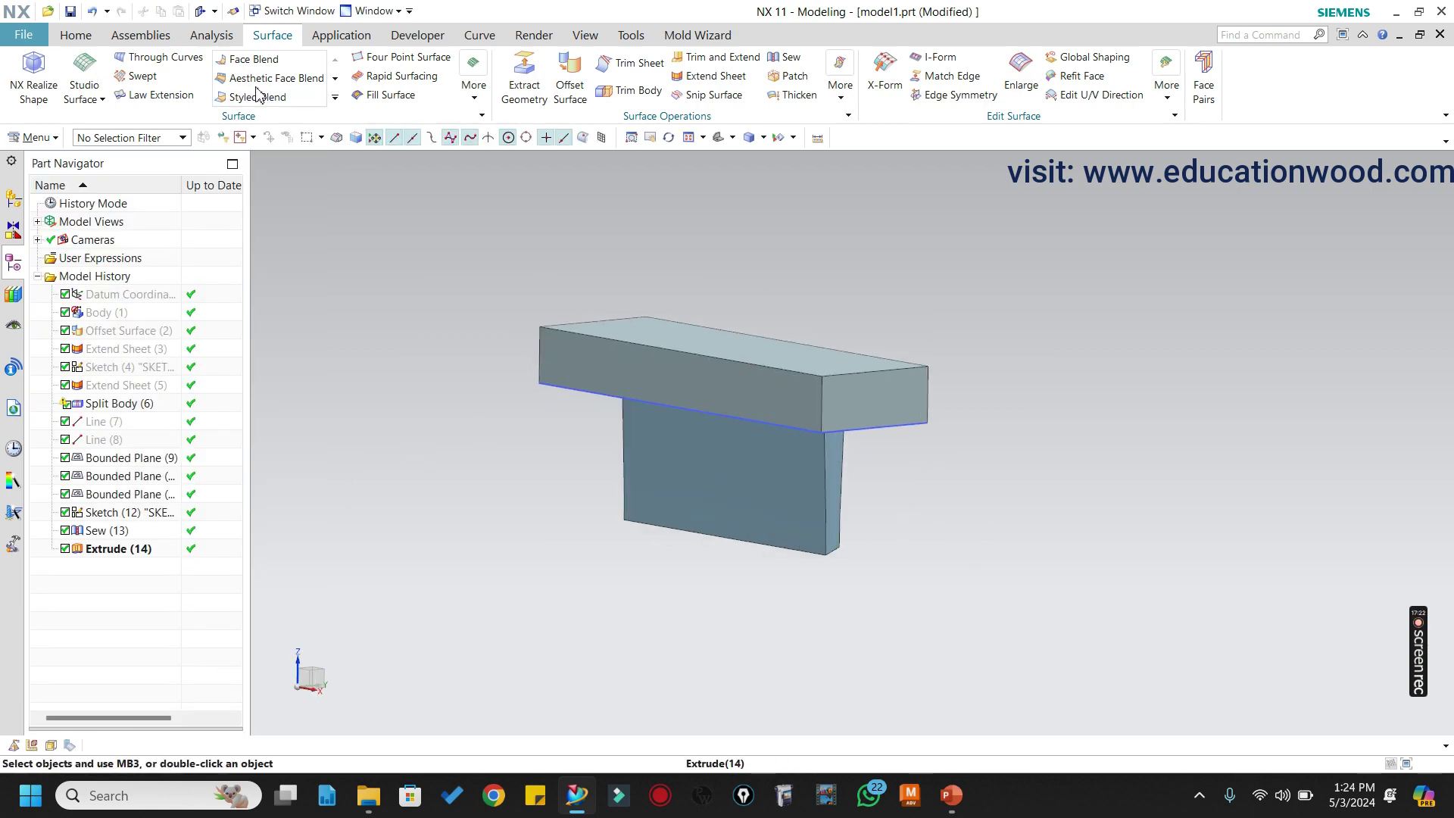
# Start an Extrude from the boundary of the marker block's top face, with a single-sided offset of 3 mm and Boolean None.
pyautogui.click(79, 43)
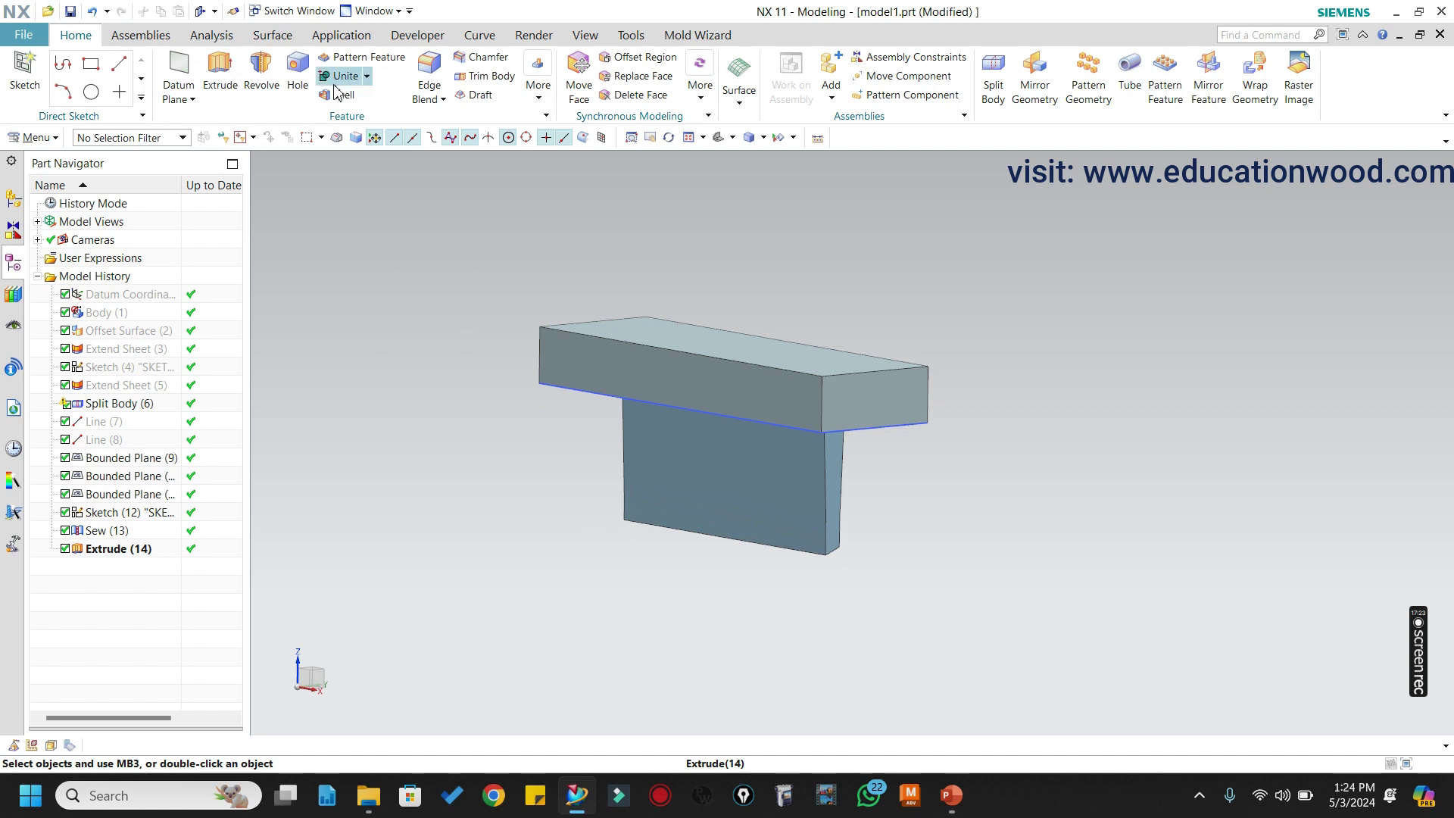
pyautogui.click(220, 72)
pyautogui.click(439, 139)
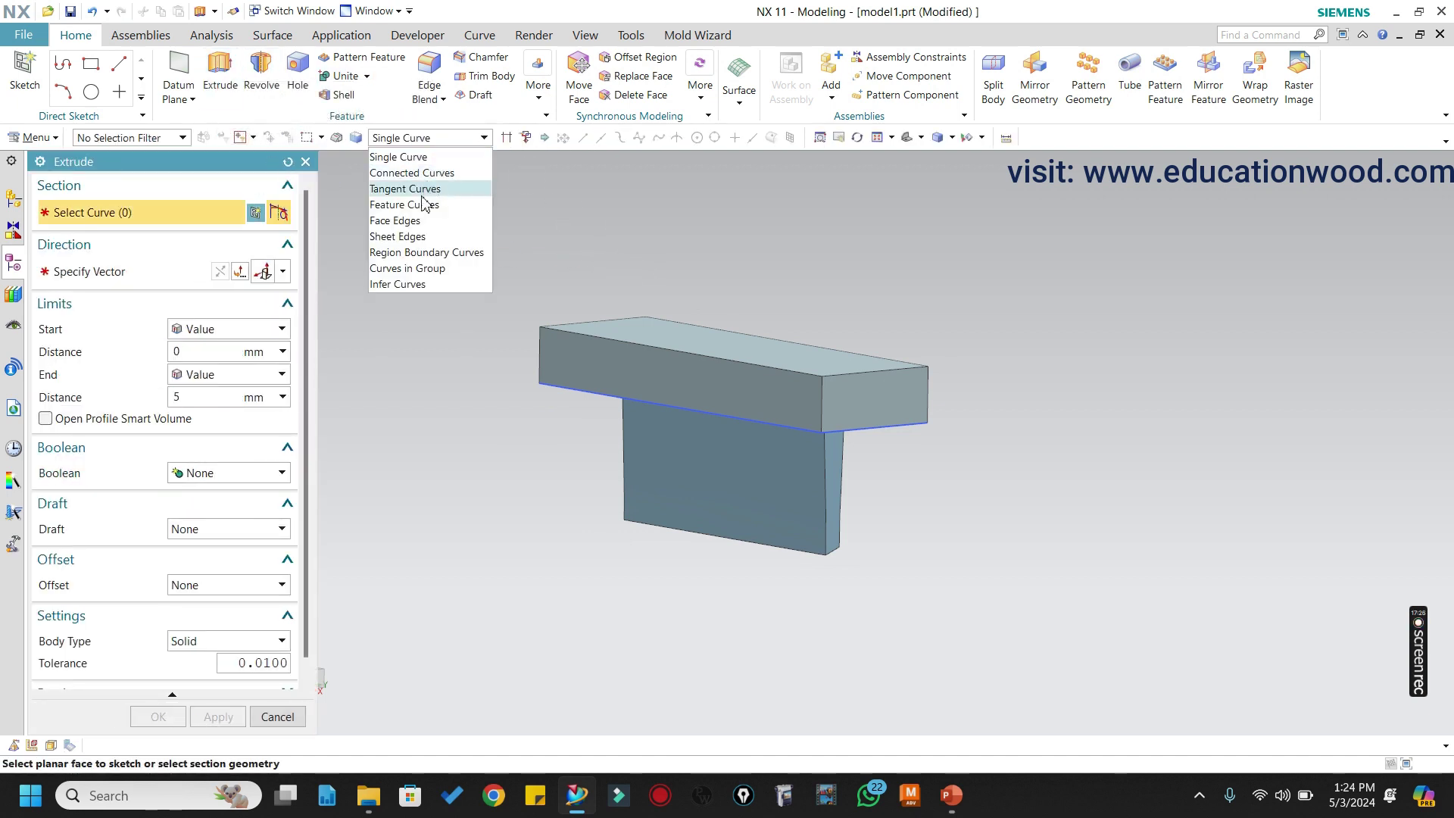
pyautogui.click(416, 260)
pyautogui.click(656, 343)
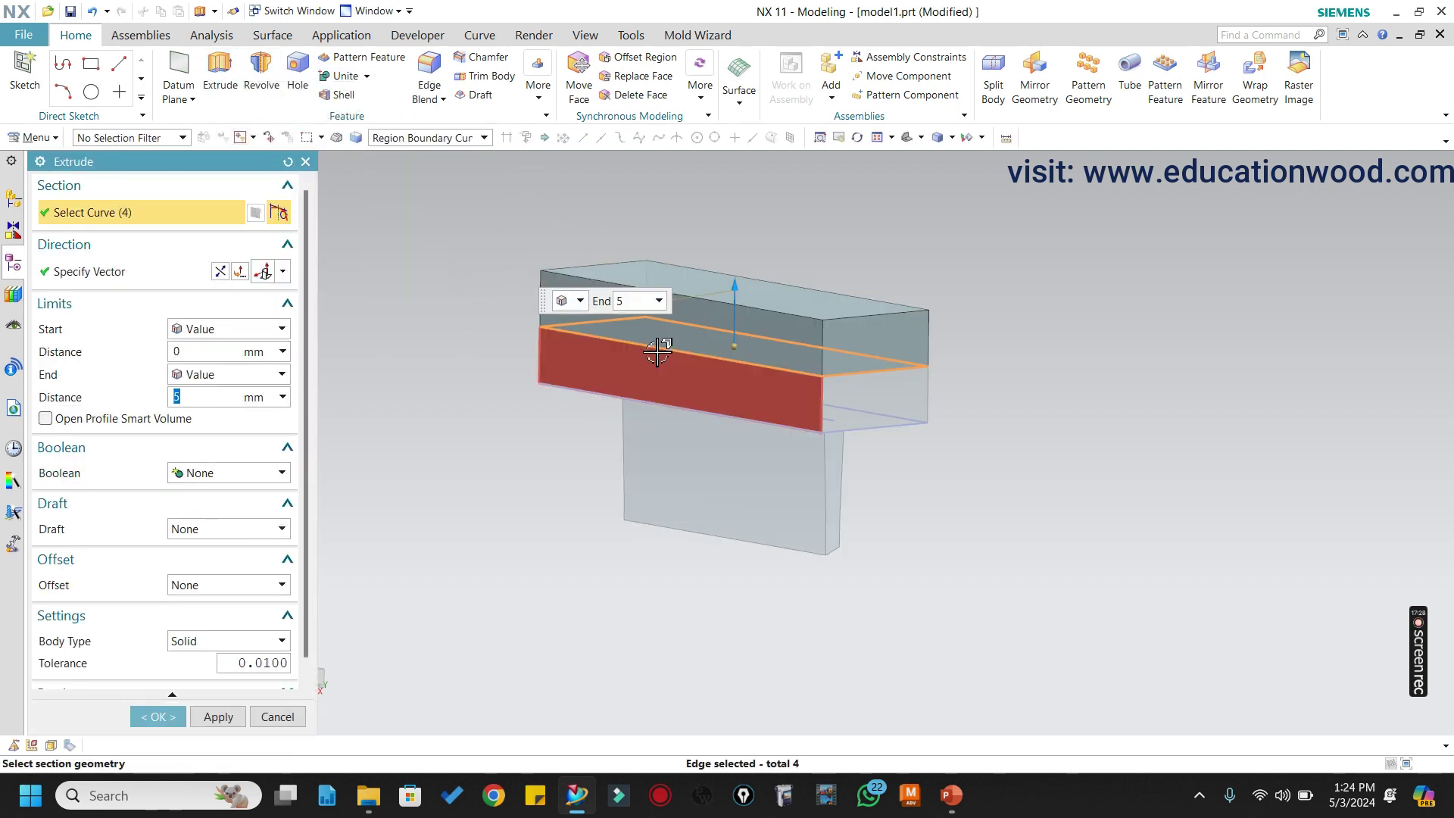
pyautogui.click(203, 592)
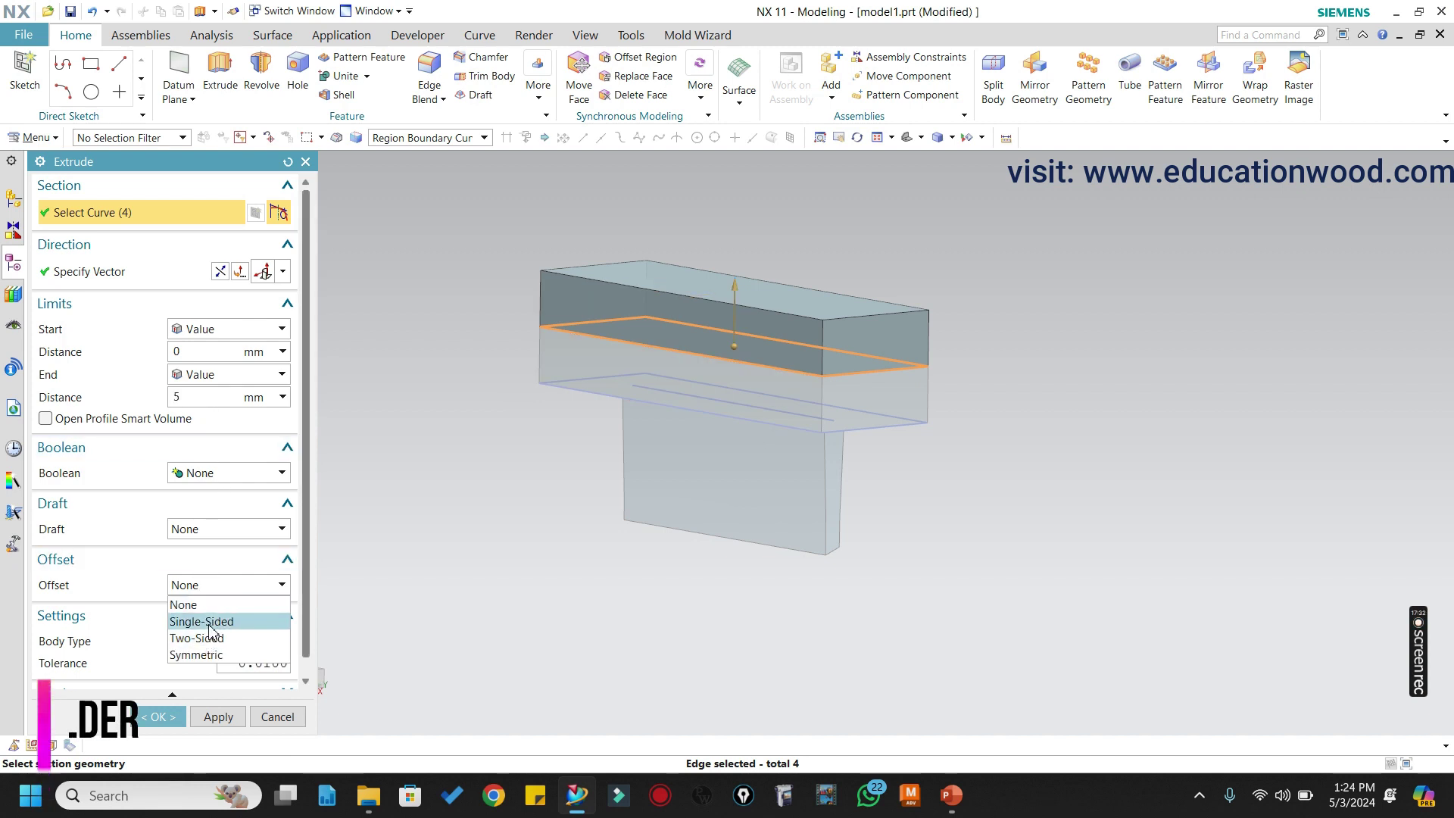
pyautogui.click(213, 623)
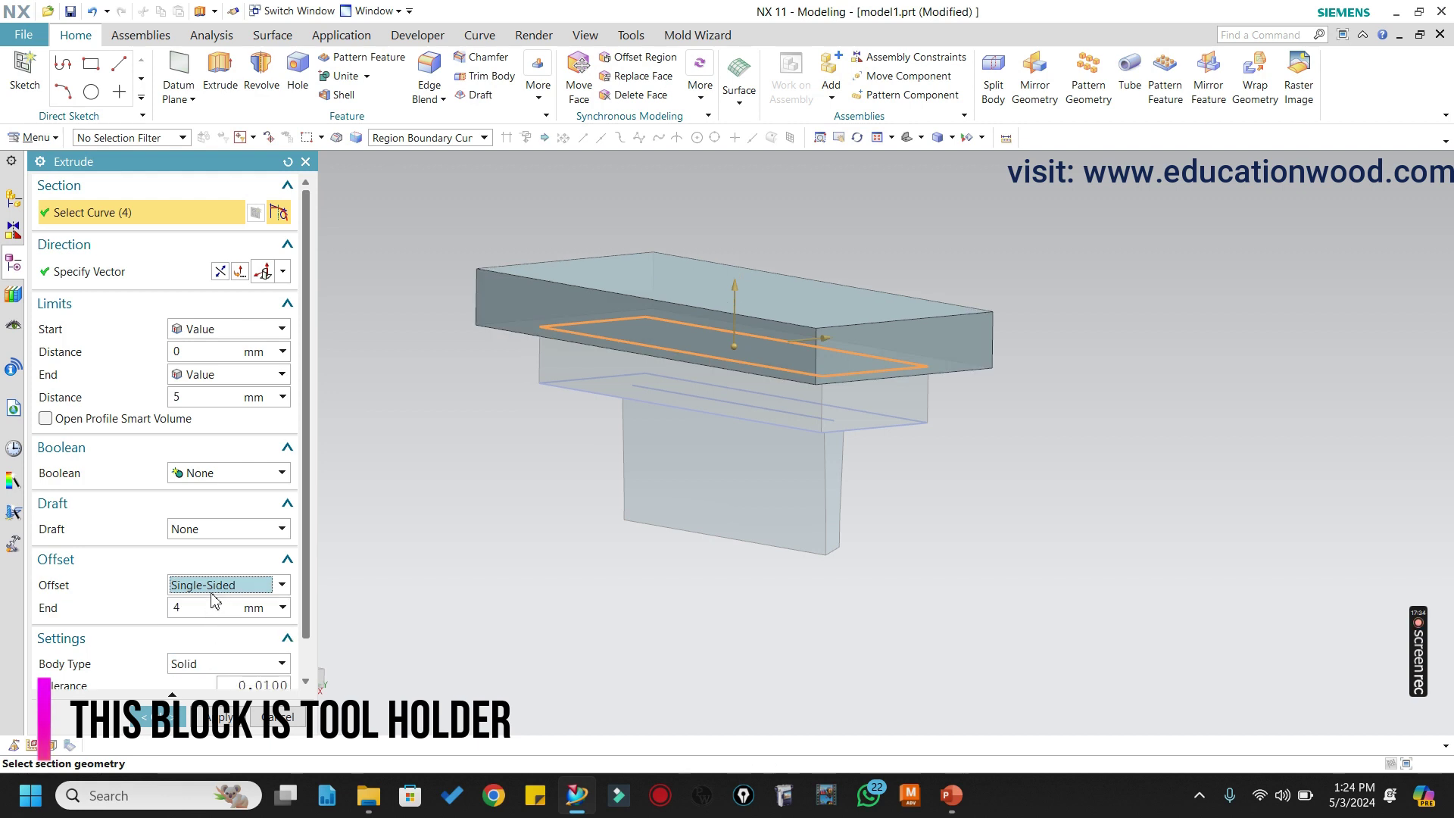
pyautogui.write('3')
pyautogui.press('Return')
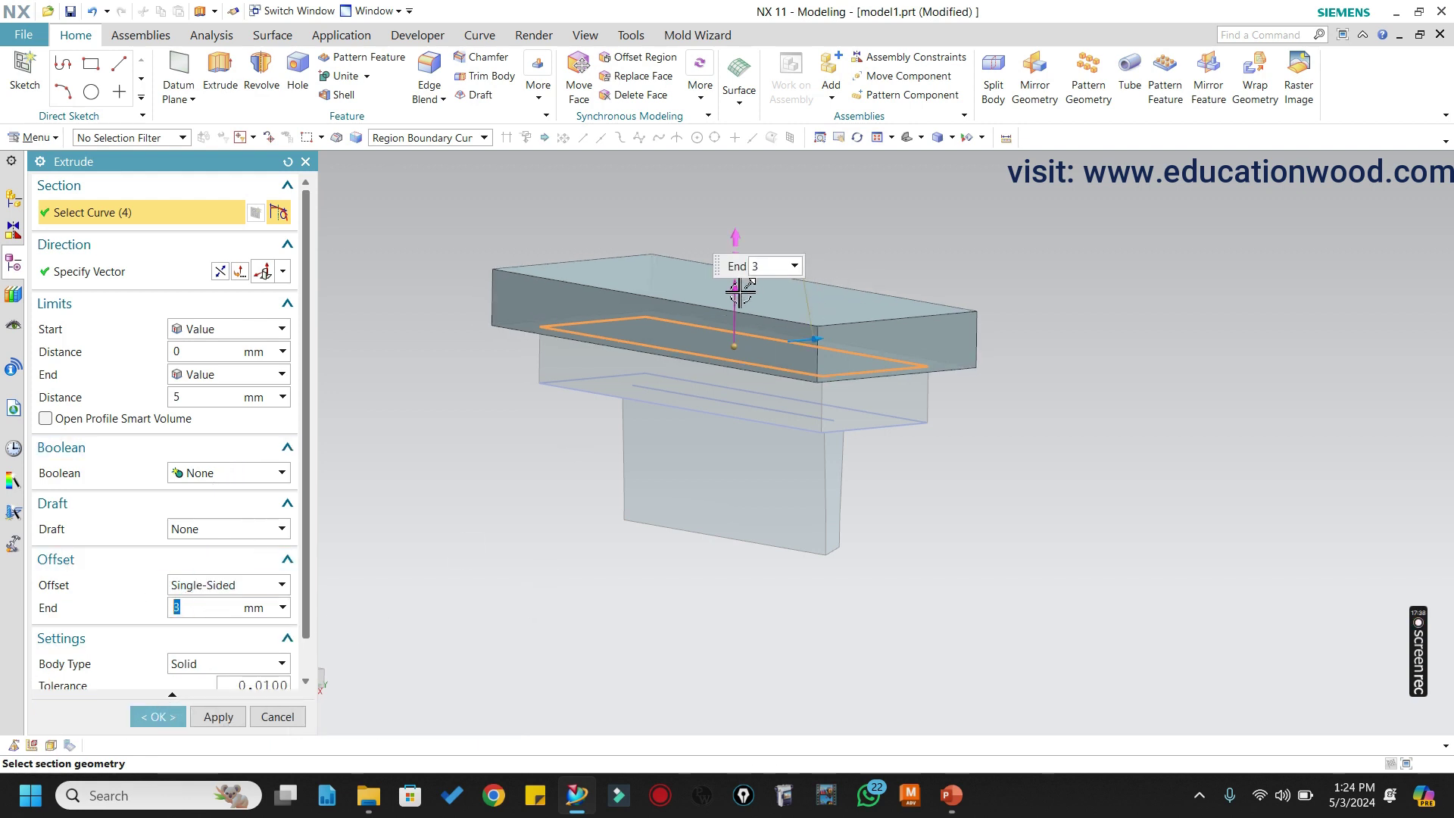
# Set the tool-holder extrusion's end distance to 15 mm and create it as a separate solid.
pyautogui.moveTo(736, 289); pyautogui.dragTo(772, 250)
pyautogui.scroll(-3, 704, 294)
pyautogui.scroll(3, 736, 255)
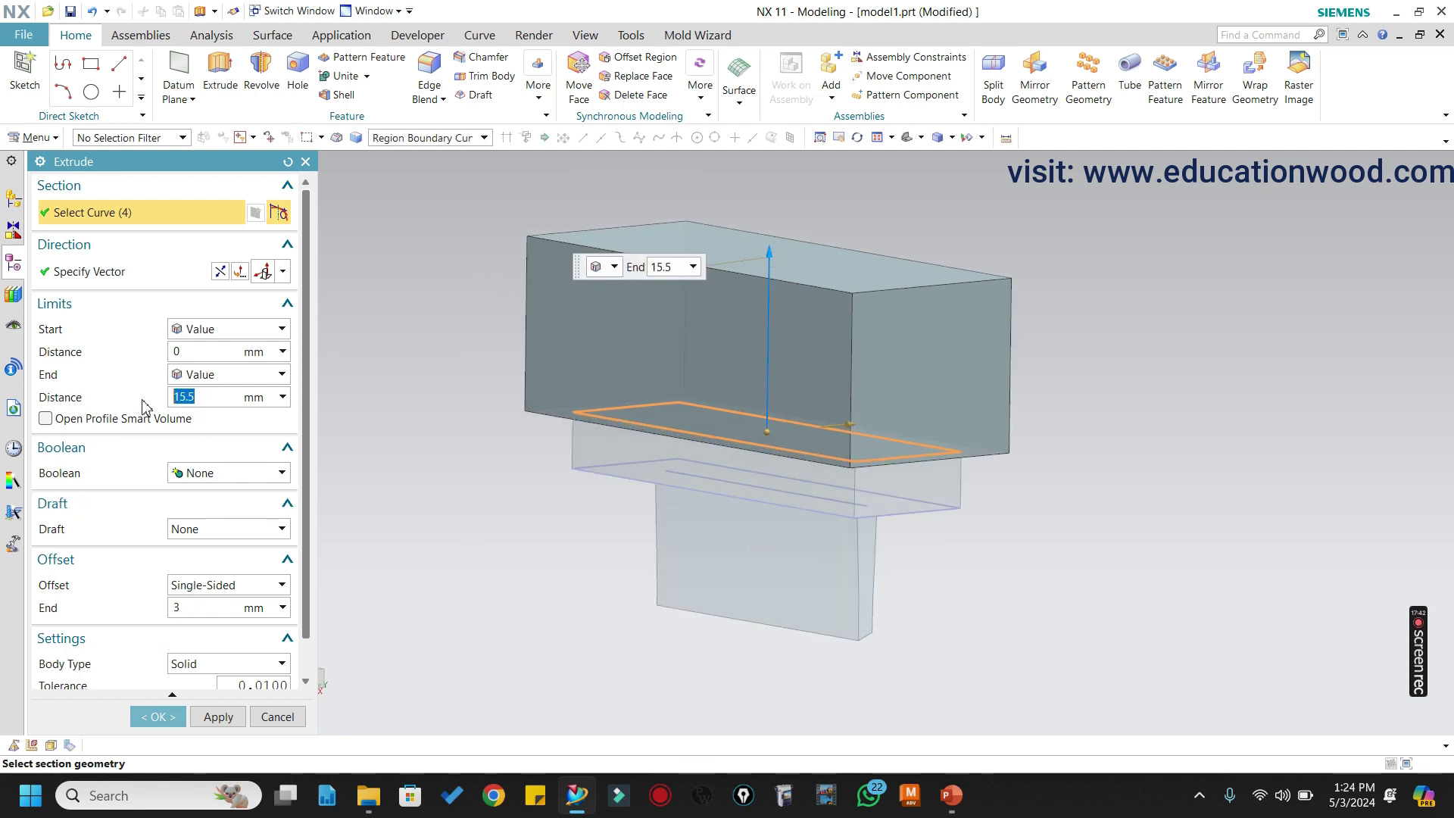
pyautogui.press('Return')
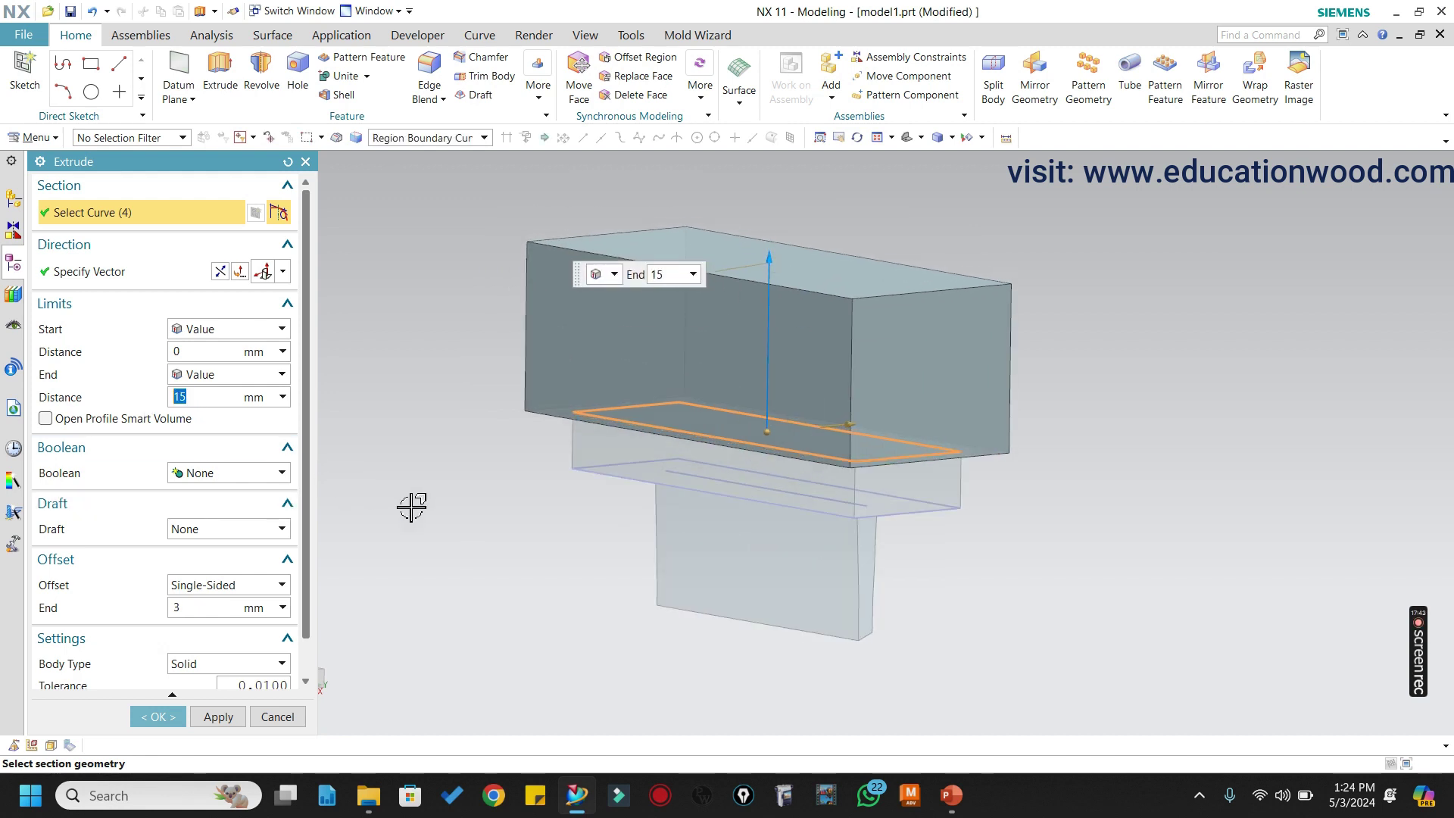
pyautogui.click(156, 717)
# Unite the tool-holder block as target with the marker block and the electrode blade as tools.
pyautogui.moveTo(829, 318); pyautogui.dragTo(765, 288, button='middle')
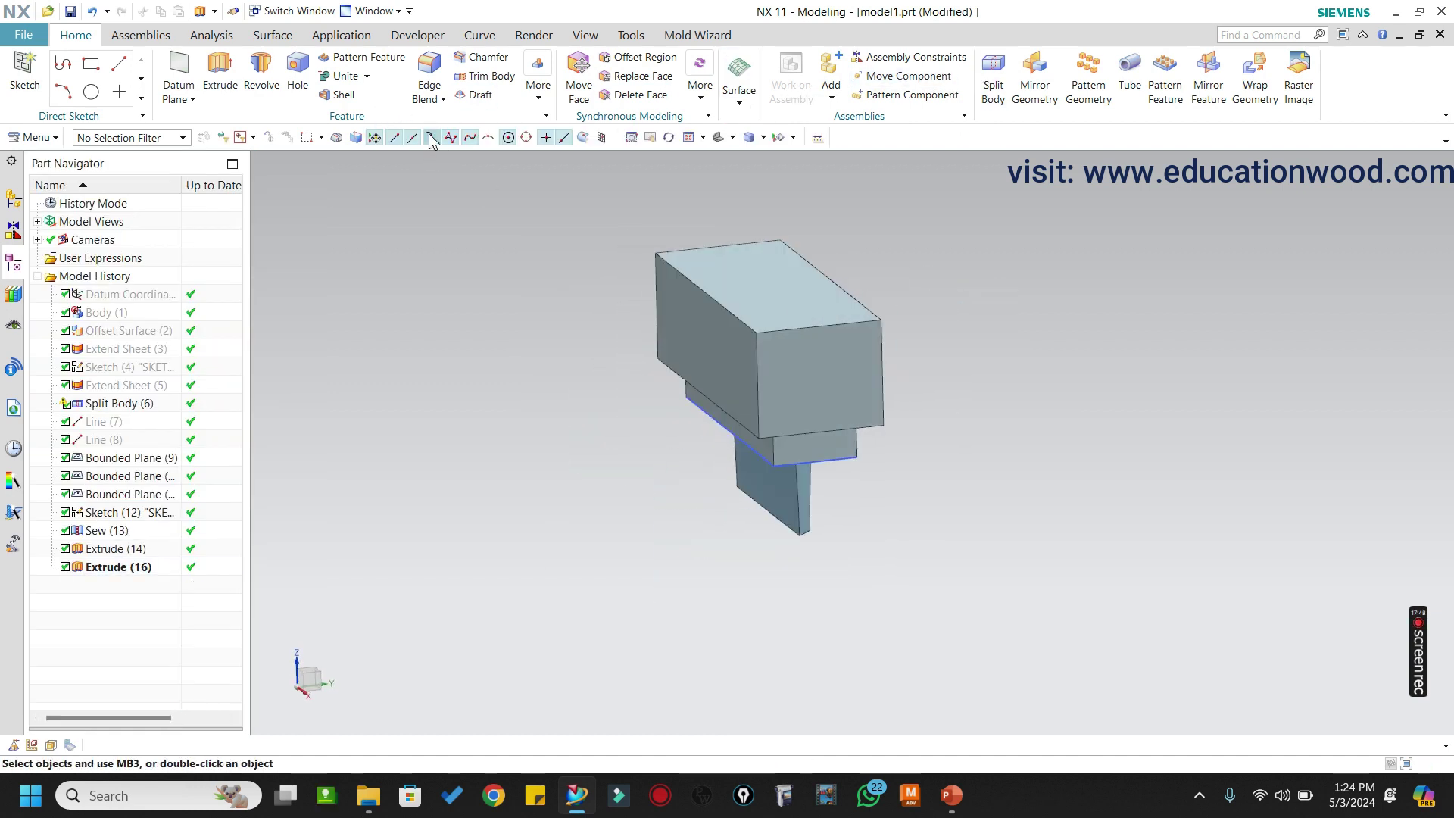
pyautogui.click(356, 83)
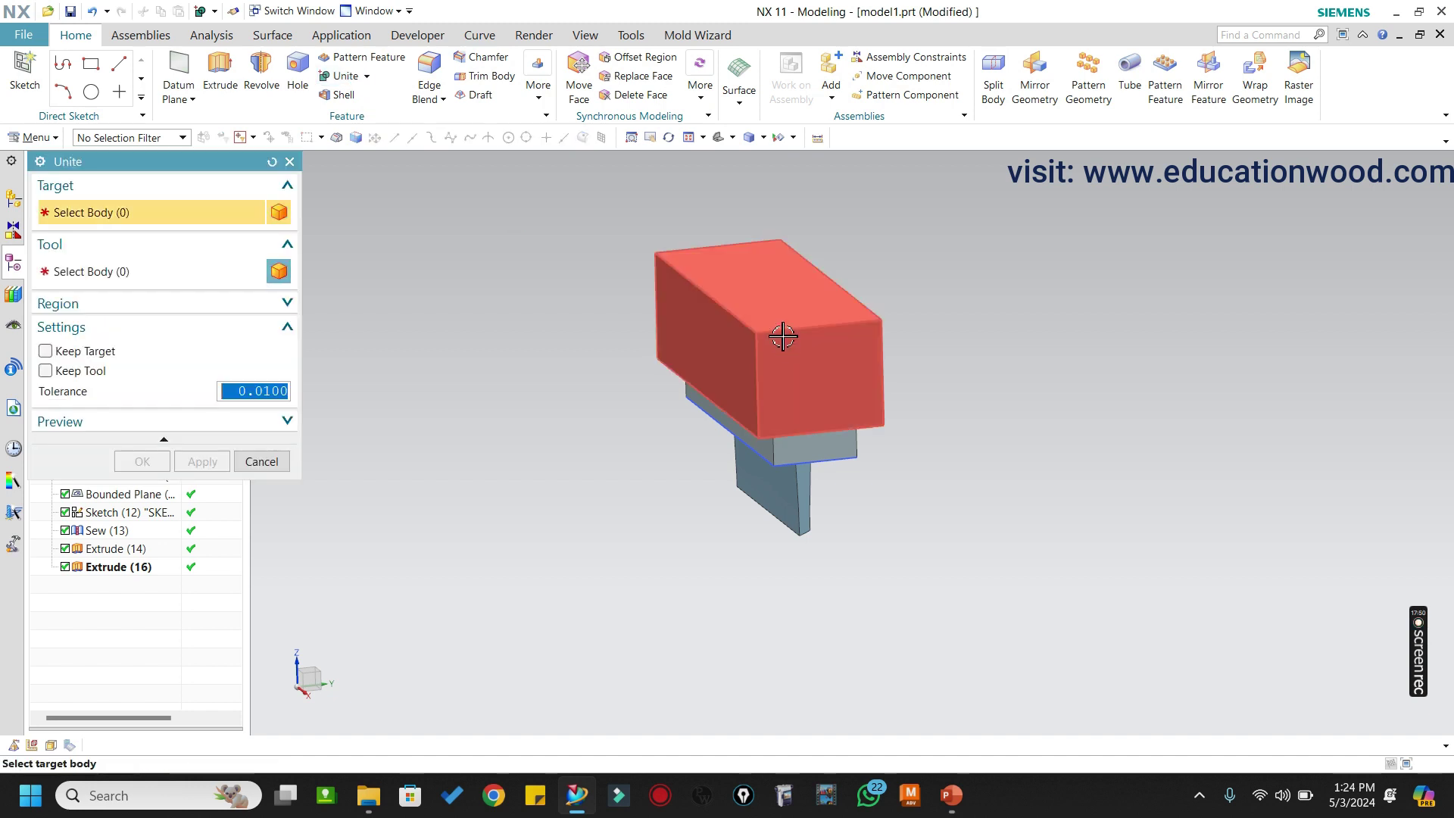
pyautogui.click(779, 334)
pyautogui.scroll(-2, 780, 334)
pyautogui.moveTo(592, 214); pyautogui.dragTo(947, 505)
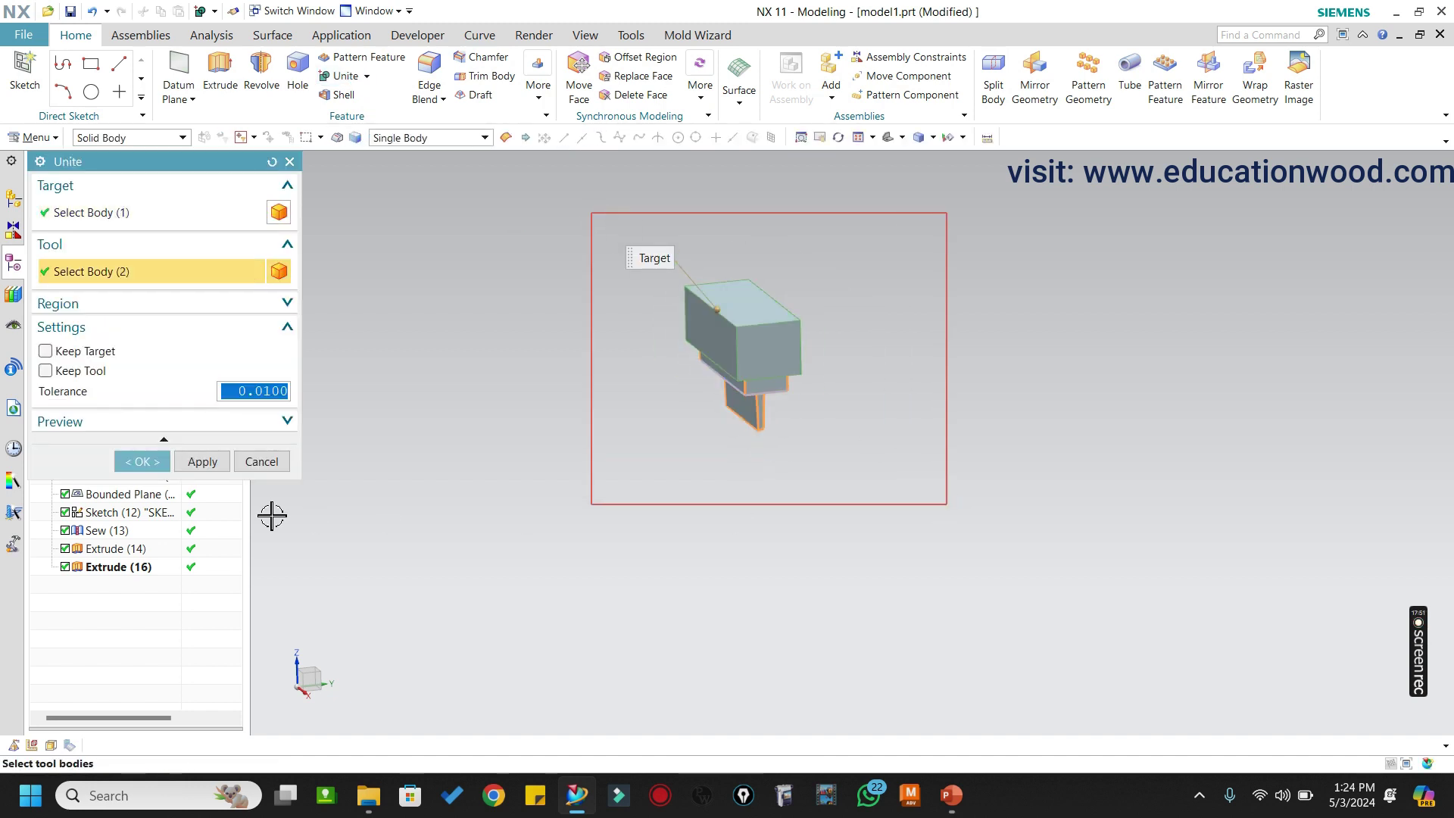
pyautogui.click(143, 462)
pyautogui.scroll(2, 780, 341)
pyautogui.moveTo(780, 341); pyautogui.dragTo(788, 408, button='middle')
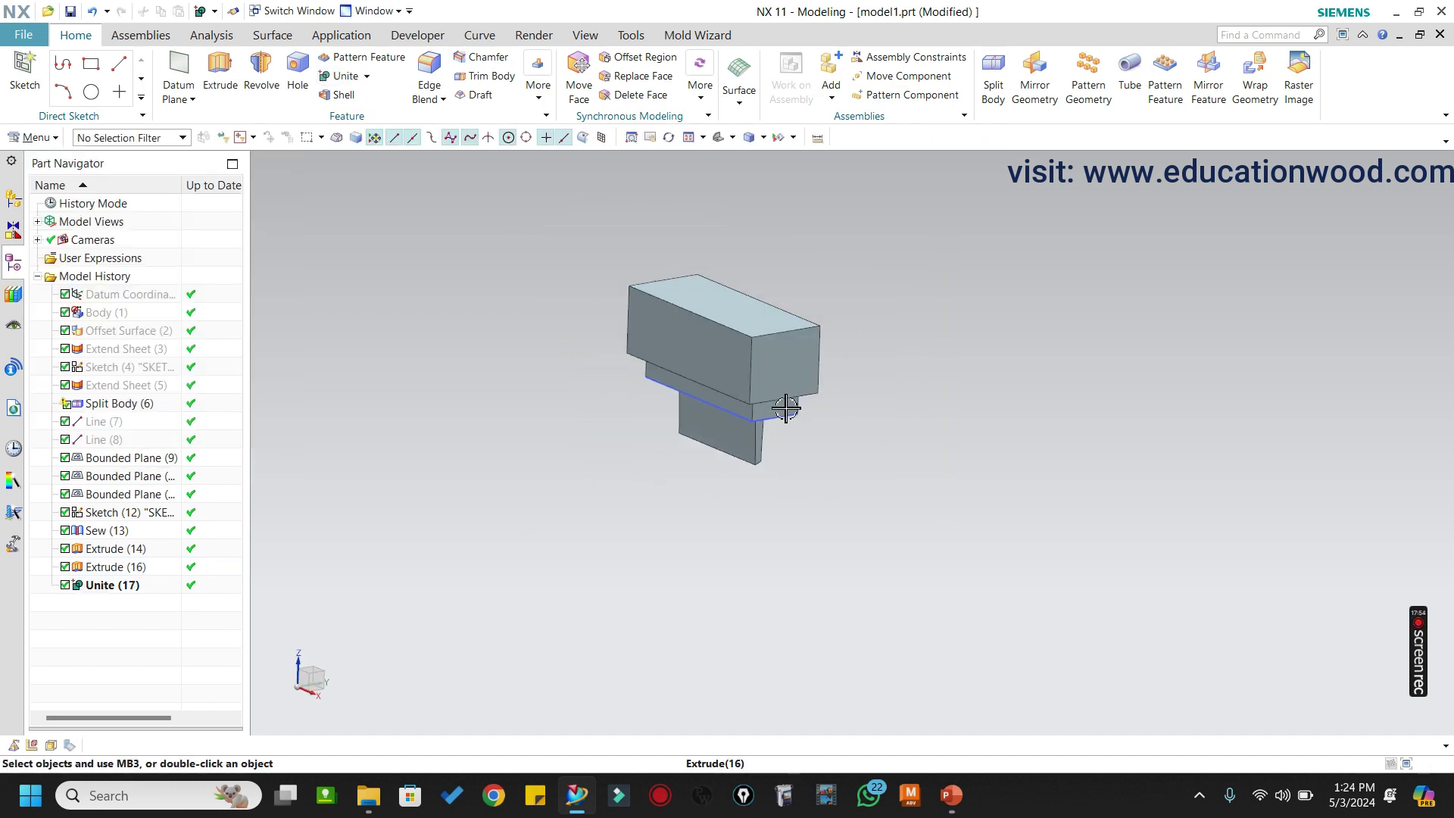
pyautogui.hotkey('ctrl', 'shift', 'u')
pyautogui.scroll(-4, 747, 381)
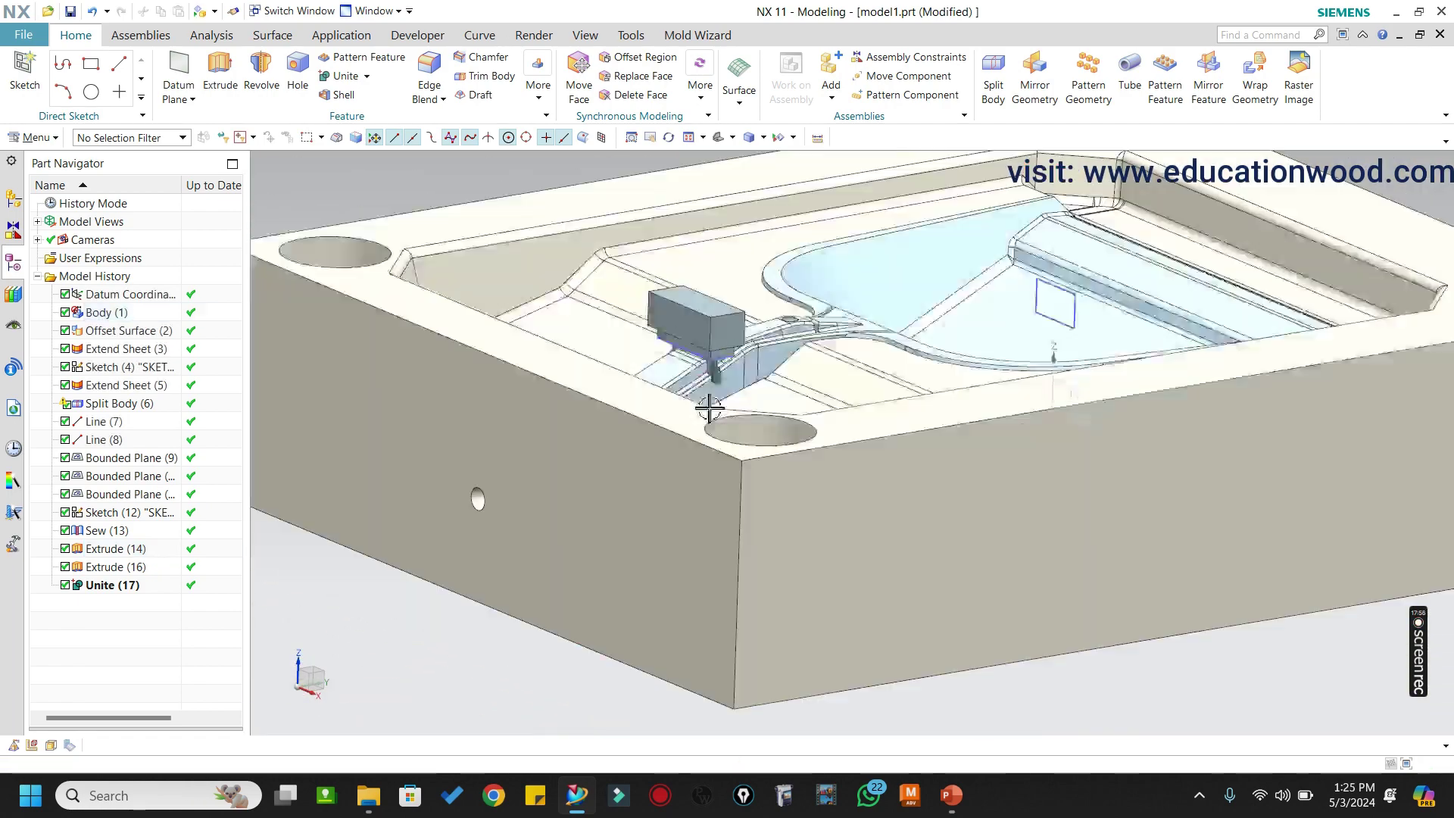
pyautogui.scroll(5, 730, 375)
pyautogui.scroll(-2, 733, 383)
pyautogui.hotkey('ctrl', 'b')
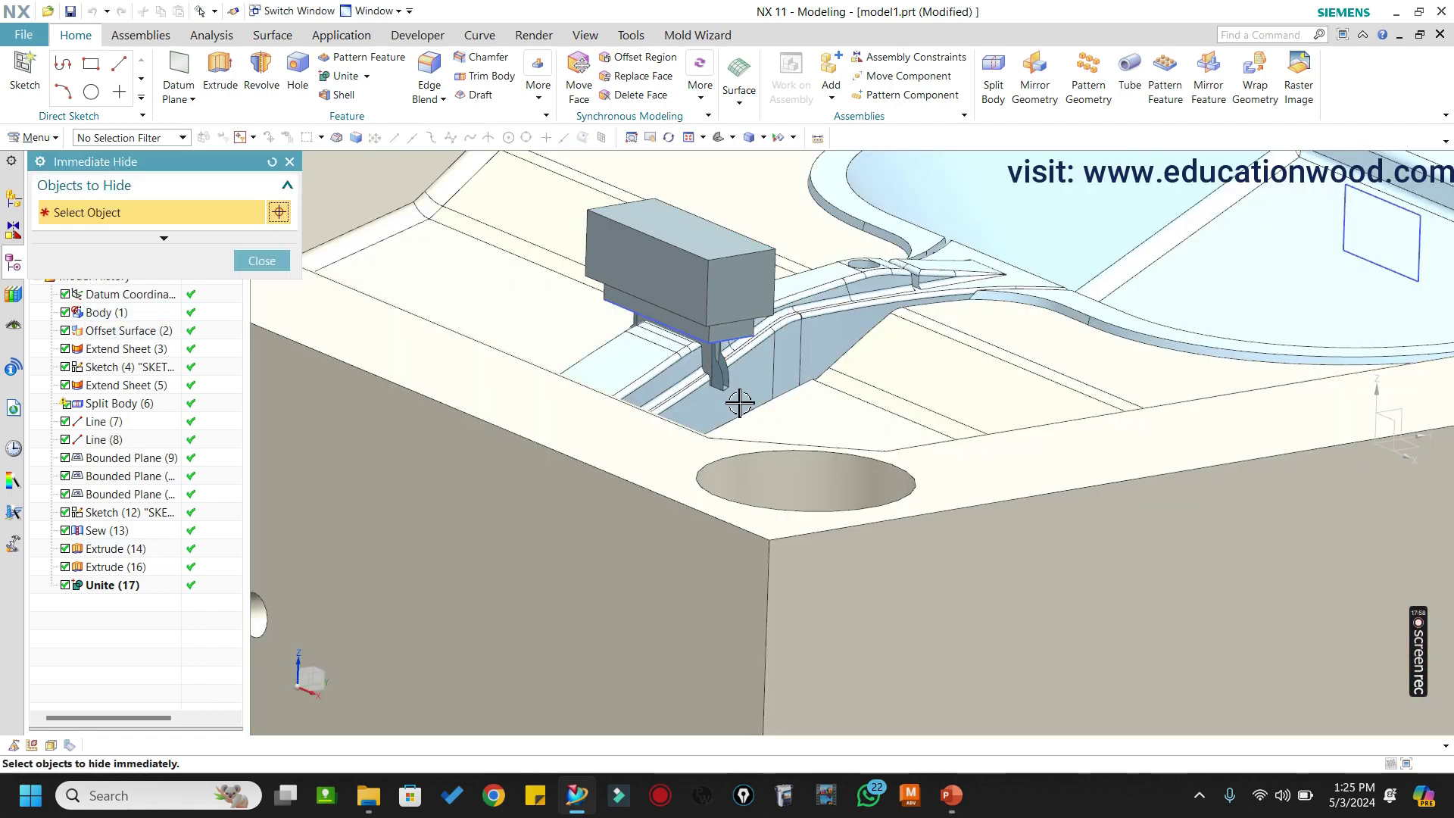
pyautogui.click(263, 264)
pyautogui.hotkey('ctrl', 'z')
pyautogui.scroll(-3, 635, 416)
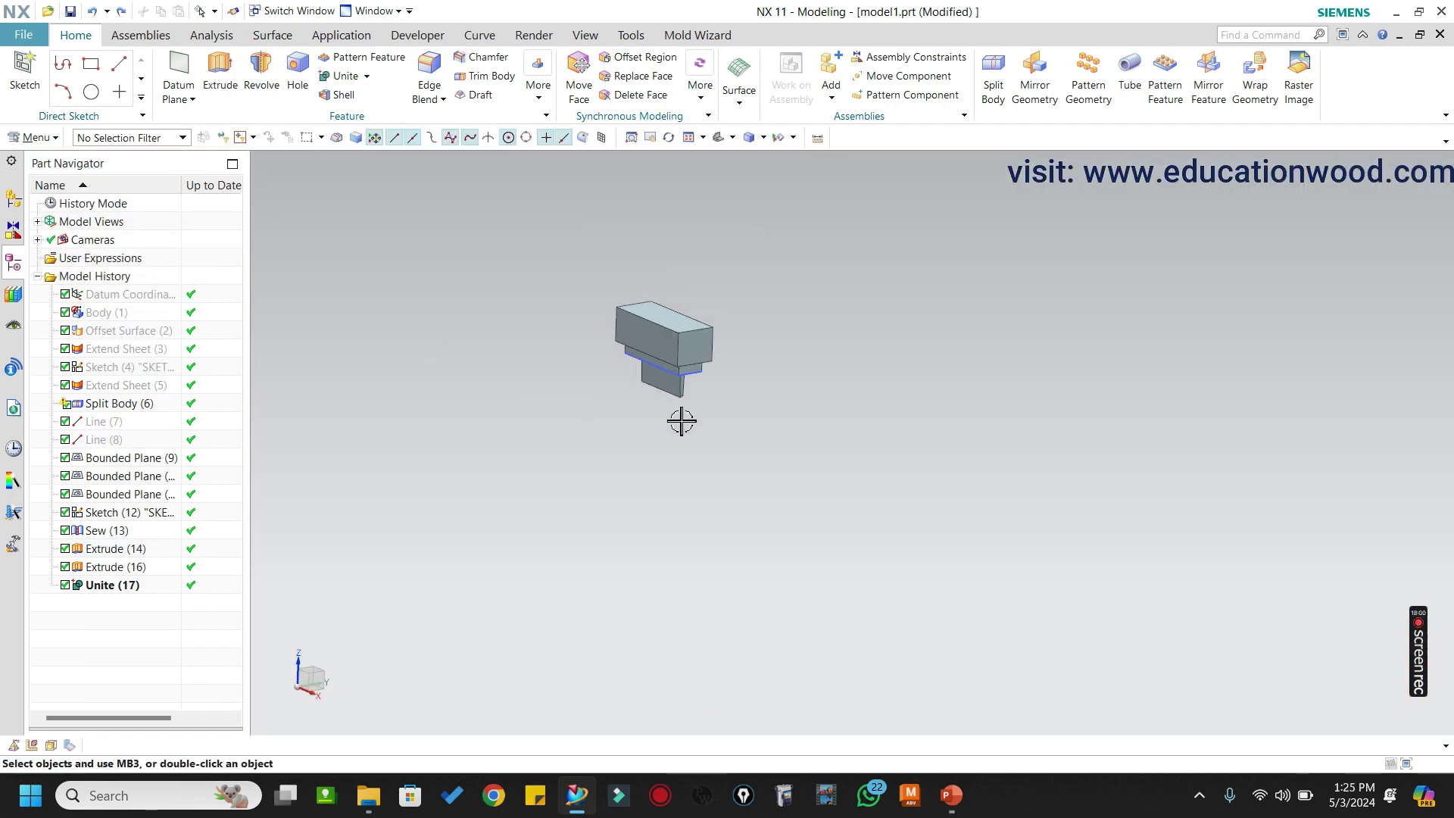
# Display only the hidden cavity body alongside the electrode, and hide the rectangle sketch at the marker block's base.
pyautogui.hotkey('ctrl', 'shift', 'u')
pyautogui.scroll(-3, 682, 416)
pyautogui.hotkey('ctrl', 'b')
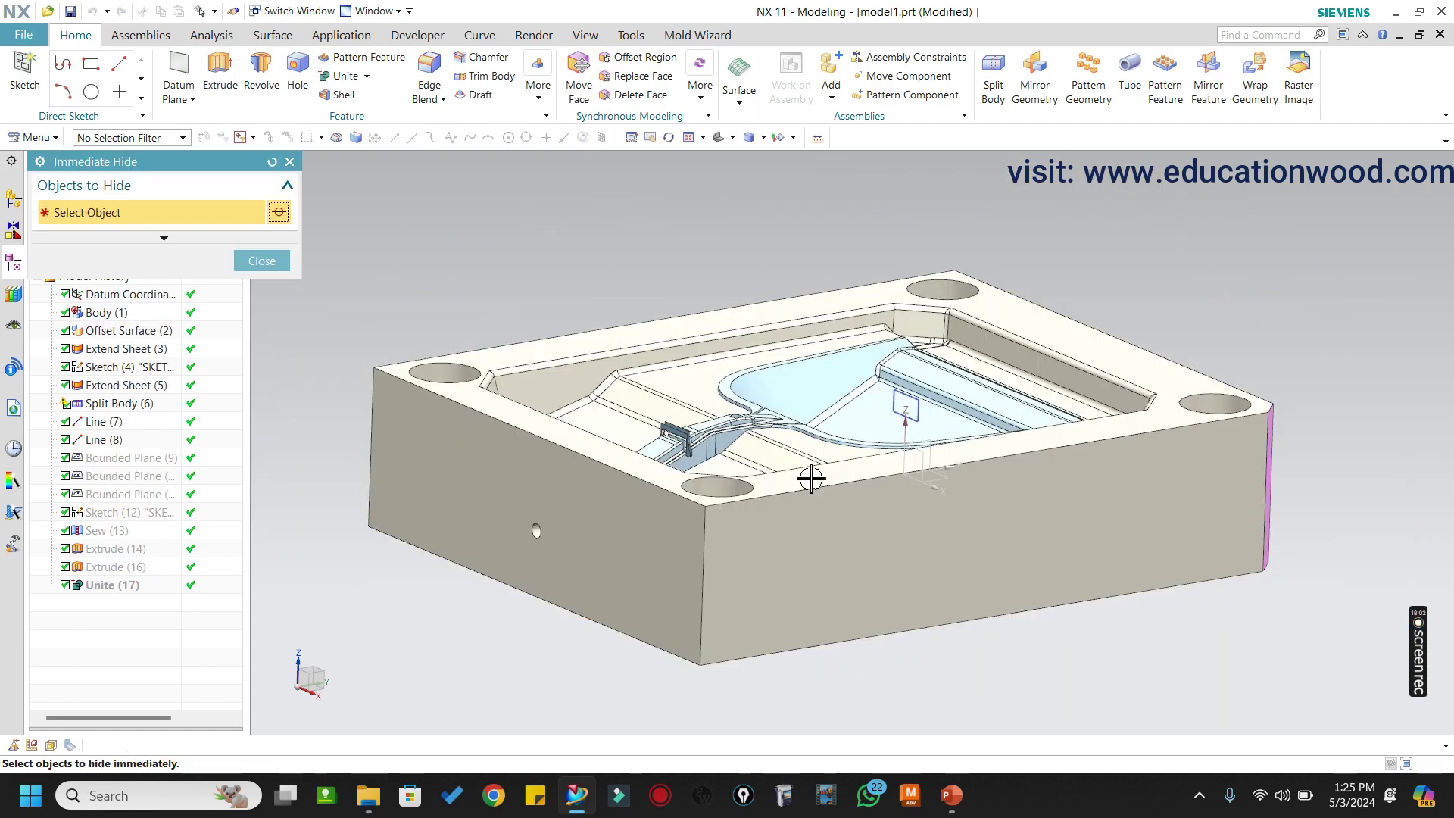
pyautogui.click(811, 481)
pyautogui.click(253, 260)
pyautogui.hotkey('ctrl', 'shift', 'u')
pyautogui.scroll(6, 724, 356)
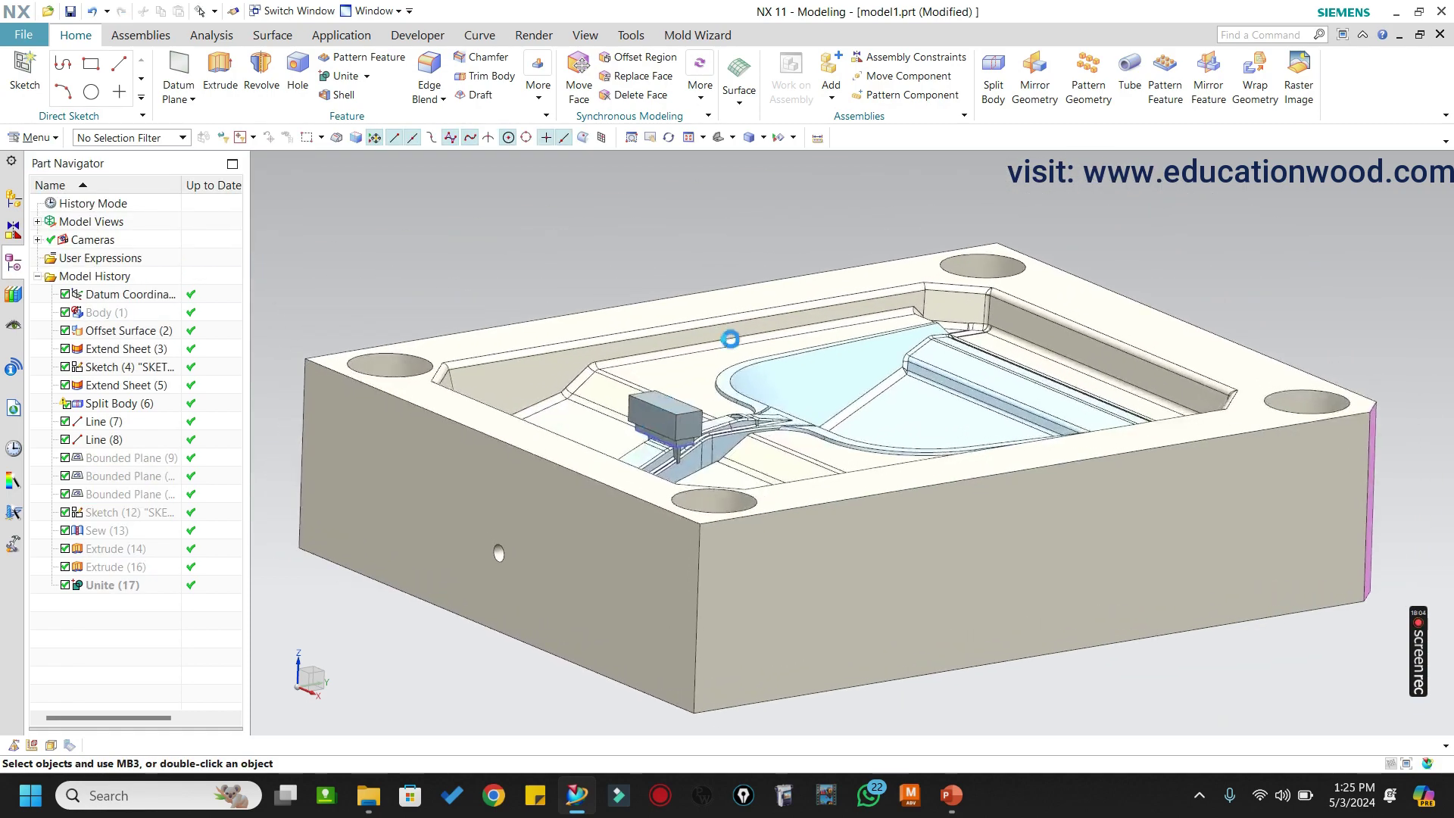
pyautogui.rightClick(727, 369)
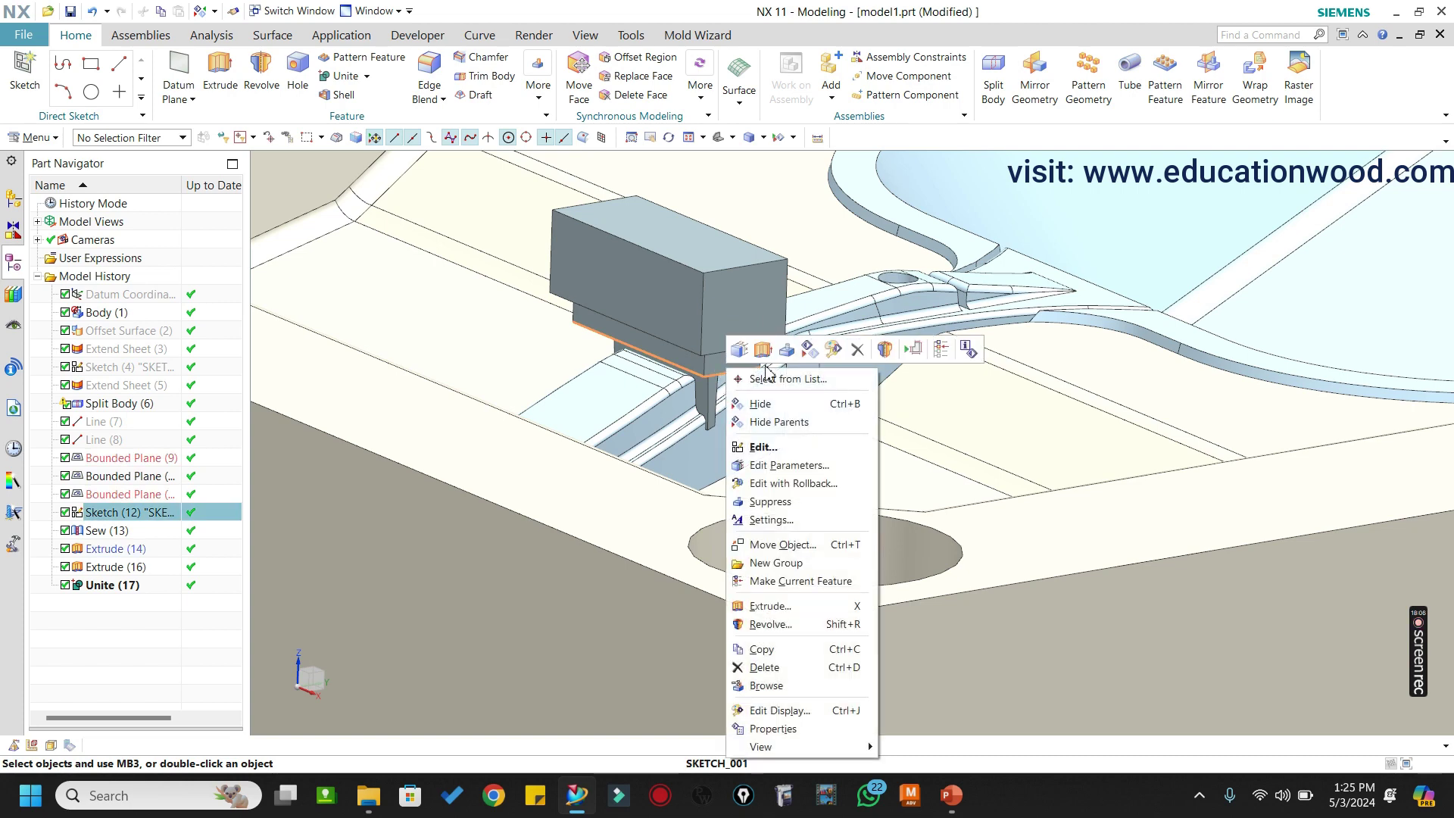
pyautogui.click(741, 405)
# Offset the electrode blade's two narrow end faces outward by 3 mm with Offset Region.
pyautogui.scroll(3, 712, 405)
pyautogui.moveTo(706, 407)
pyautogui.mouseDown(button='middle')
pyautogui.moveTo(792, 422)
pyautogui.moveTo(780, 432)
pyautogui.mouseUp(button='middle')
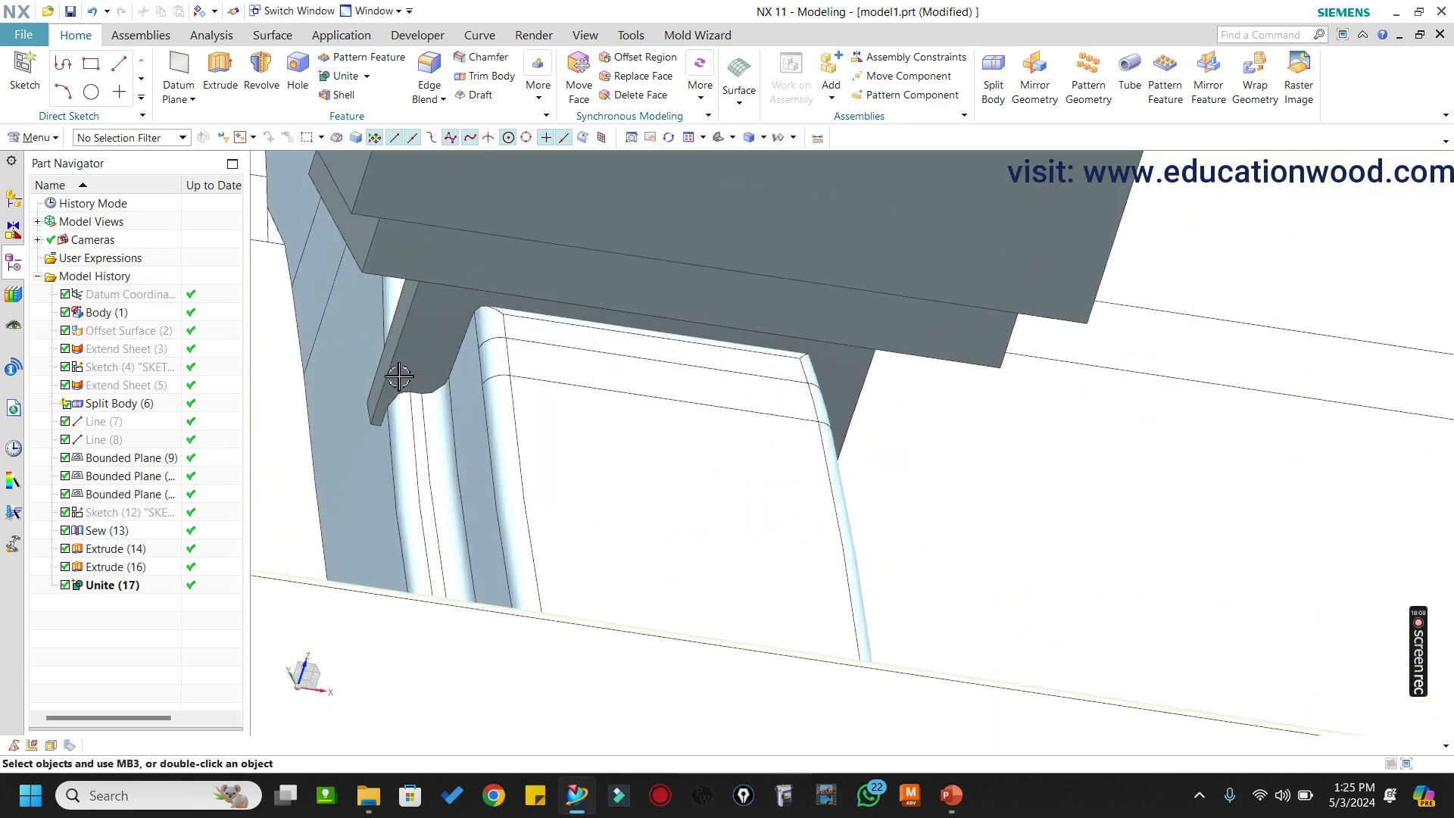
pyautogui.click(627, 61)
pyautogui.click(365, 310)
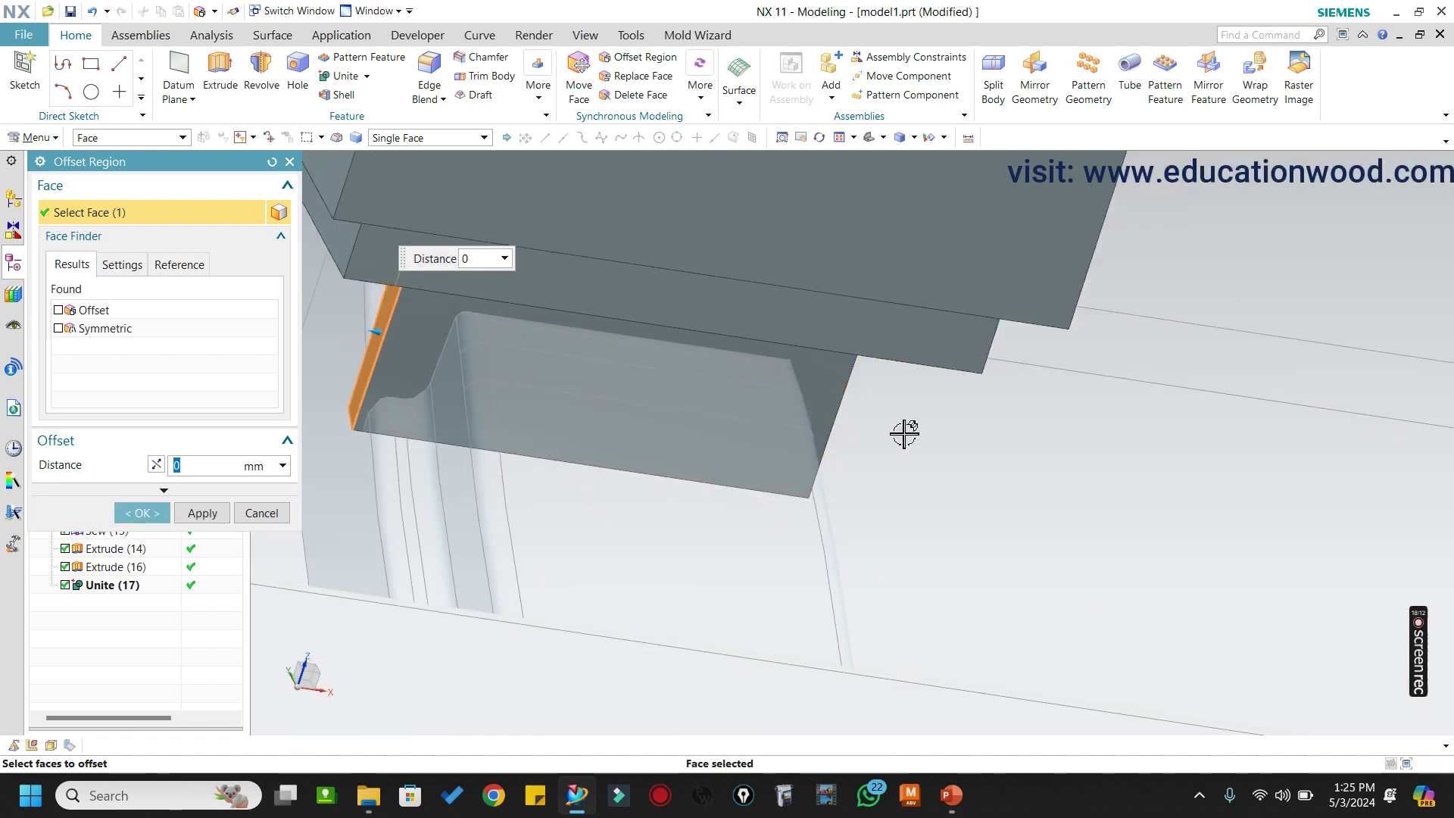
pyautogui.moveTo(904, 433); pyautogui.dragTo(465, 444, button='middle')
pyautogui.click(654, 407)
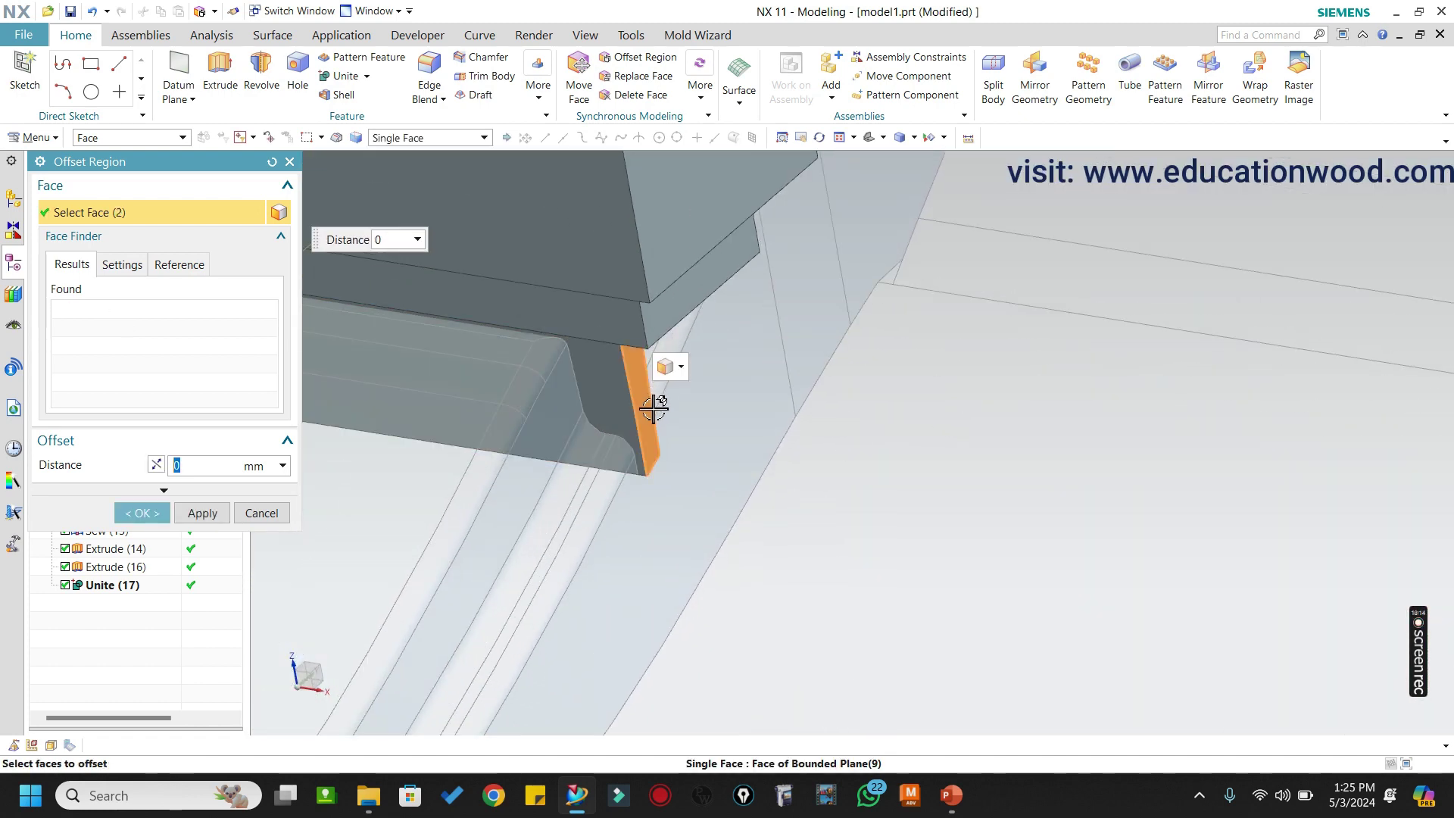
pyautogui.moveTo(803, 469); pyautogui.dragTo(542, 406, button='middle')
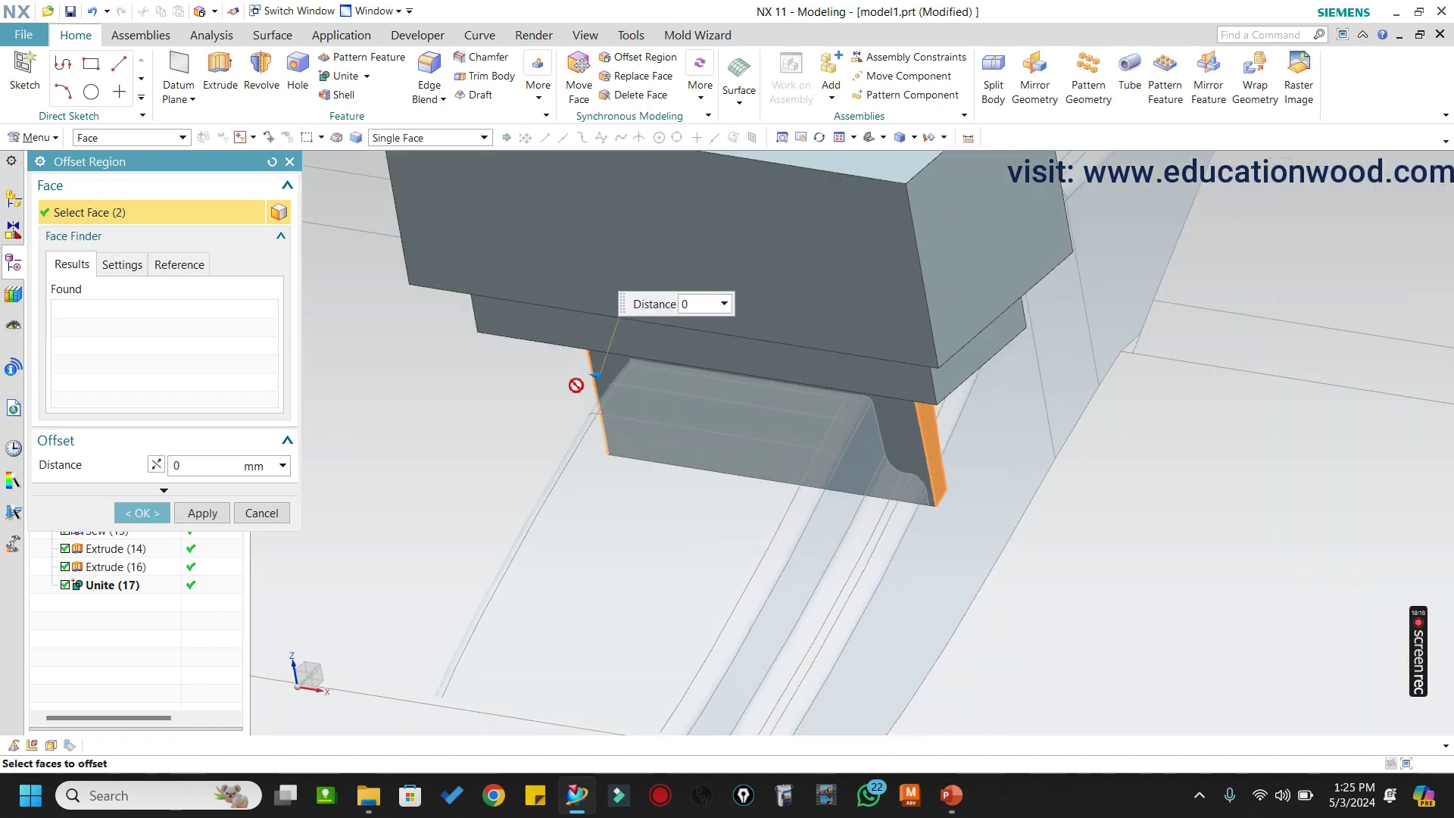
pyautogui.moveTo(596, 380); pyautogui.dragTo(573, 371)
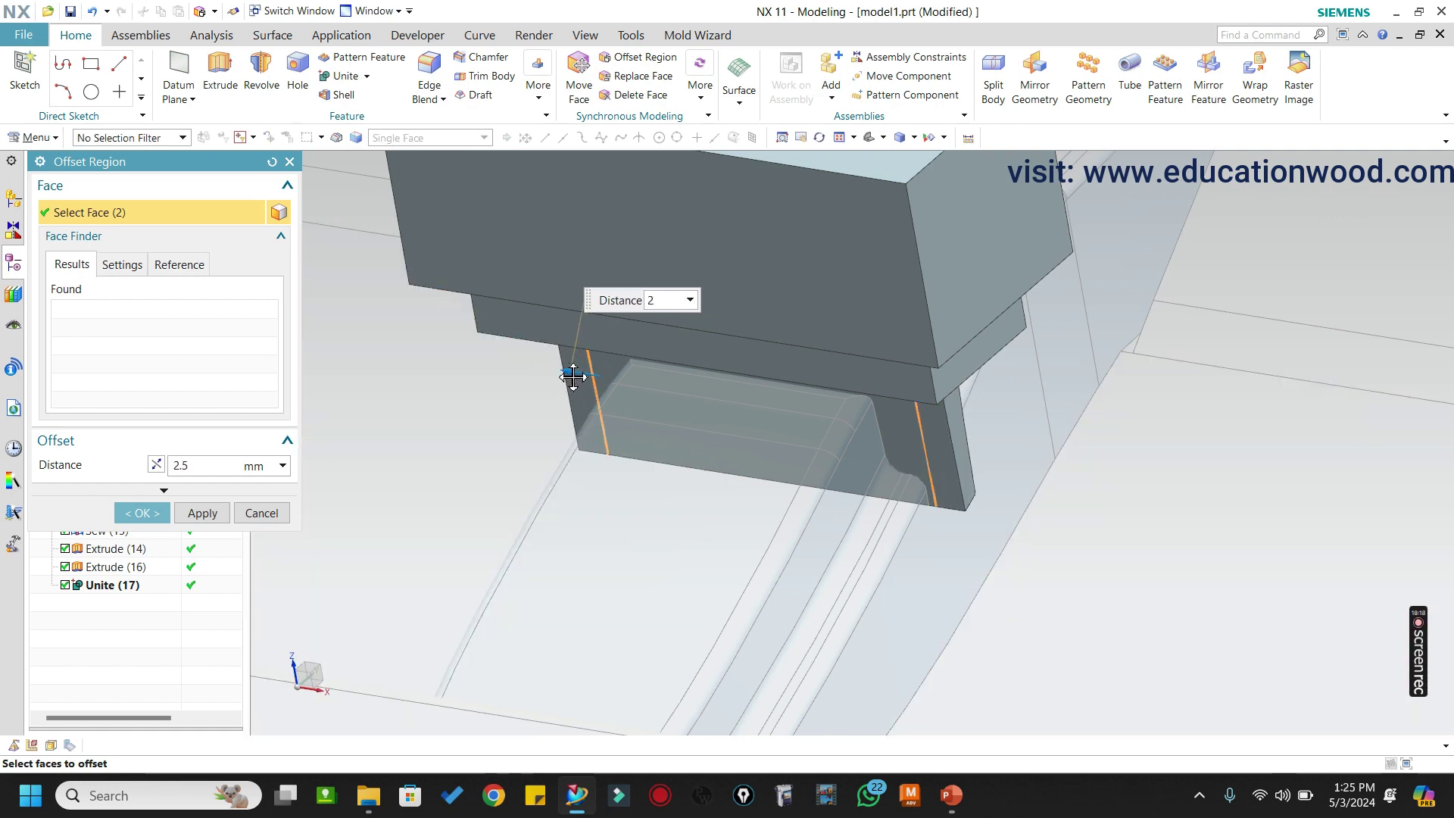
pyautogui.write('3')
pyautogui.press('Return')
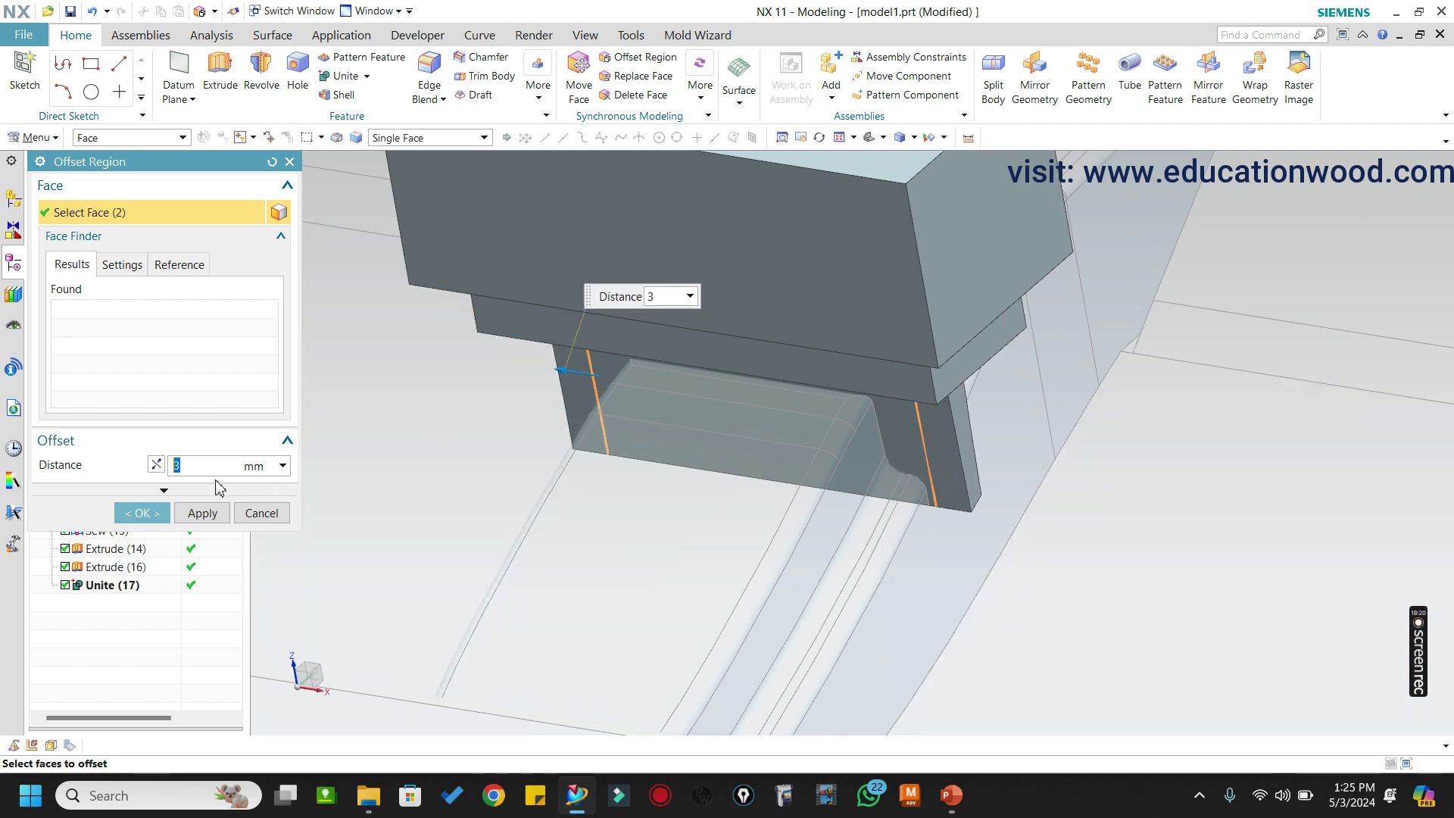
pyautogui.click(144, 516)
# Check the clearance between the marker block's underside and the cavity in a one-plane section view normal to absolute X.
pyautogui.moveTo(637, 418); pyautogui.dragTo(805, 402, button='middle')
pyautogui.scroll(4, 742, 447)
pyautogui.scroll(-4, 712, 439)
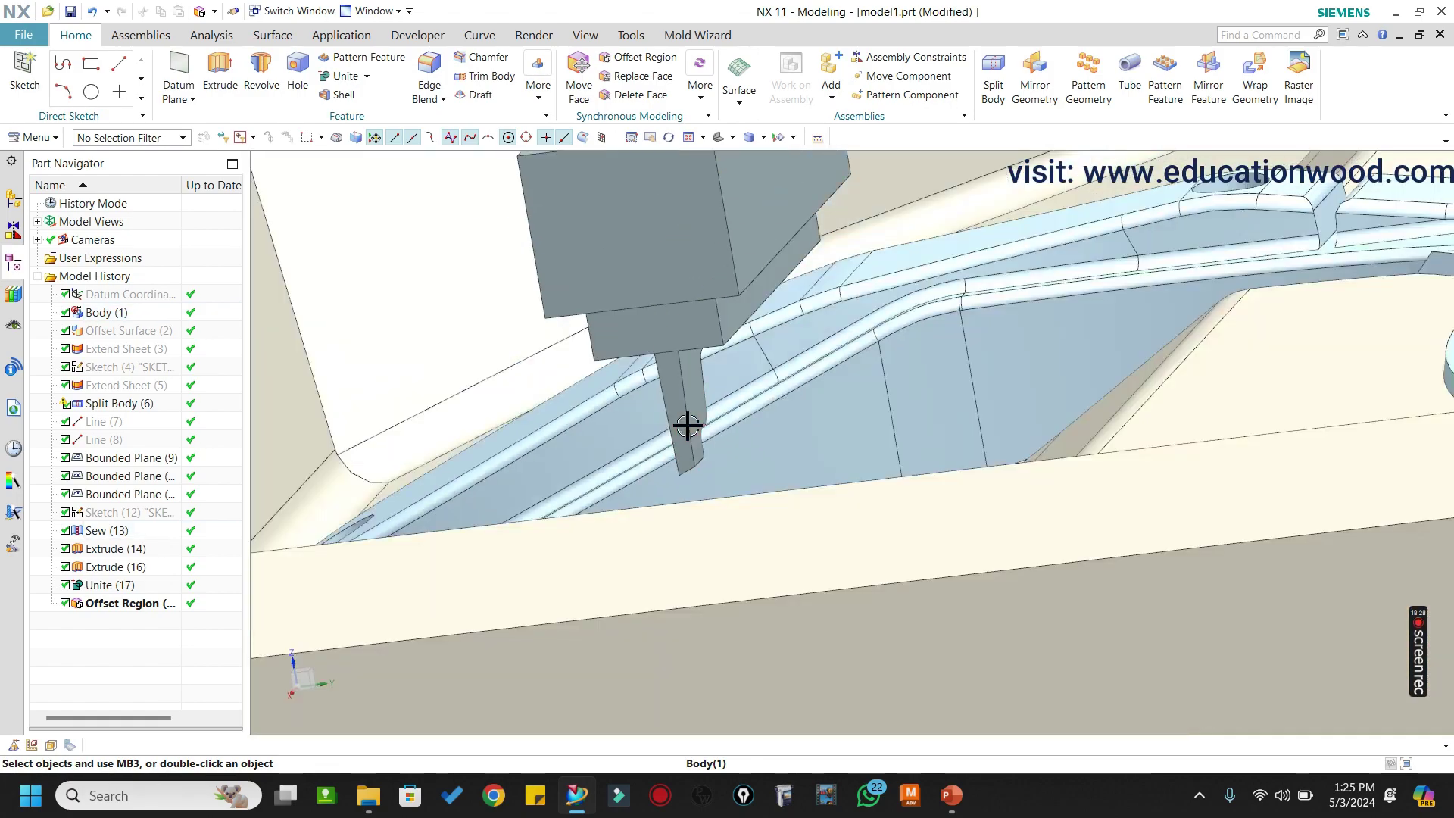
pyautogui.moveTo(685, 422); pyautogui.dragTo(751, 426, button='middle')
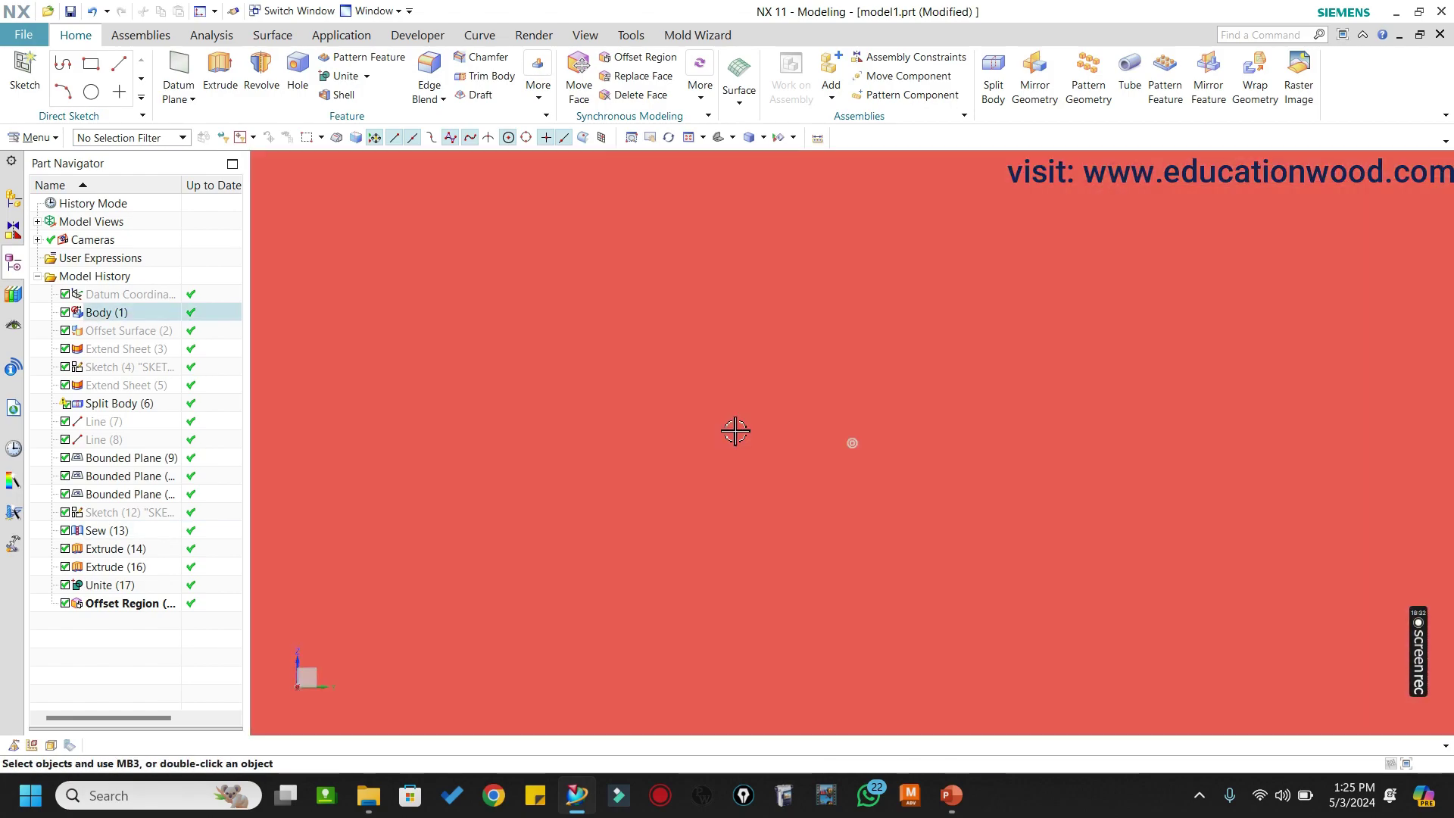
pyautogui.hotkey('ctrl', 'h')
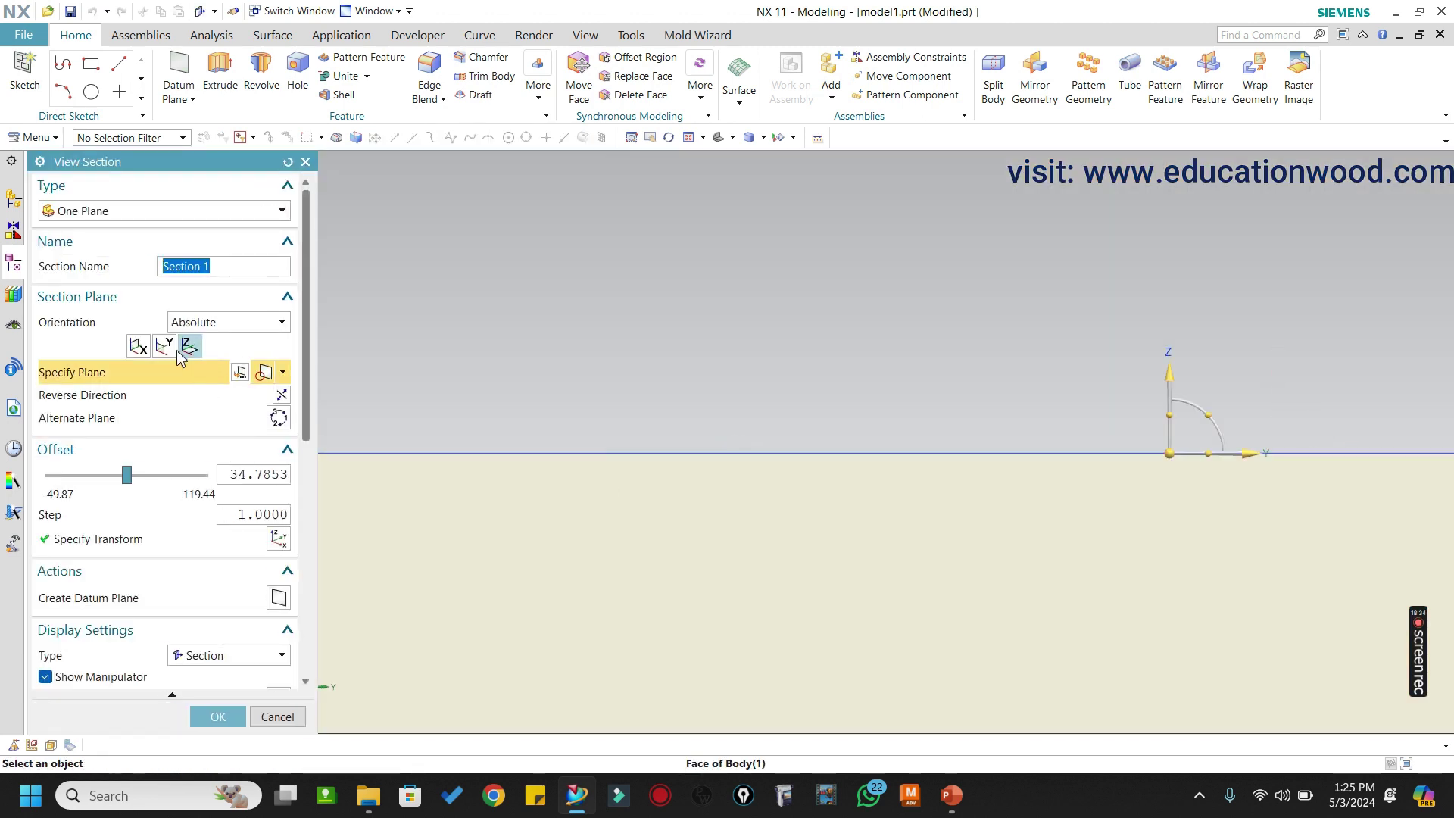
pyautogui.click(181, 357)
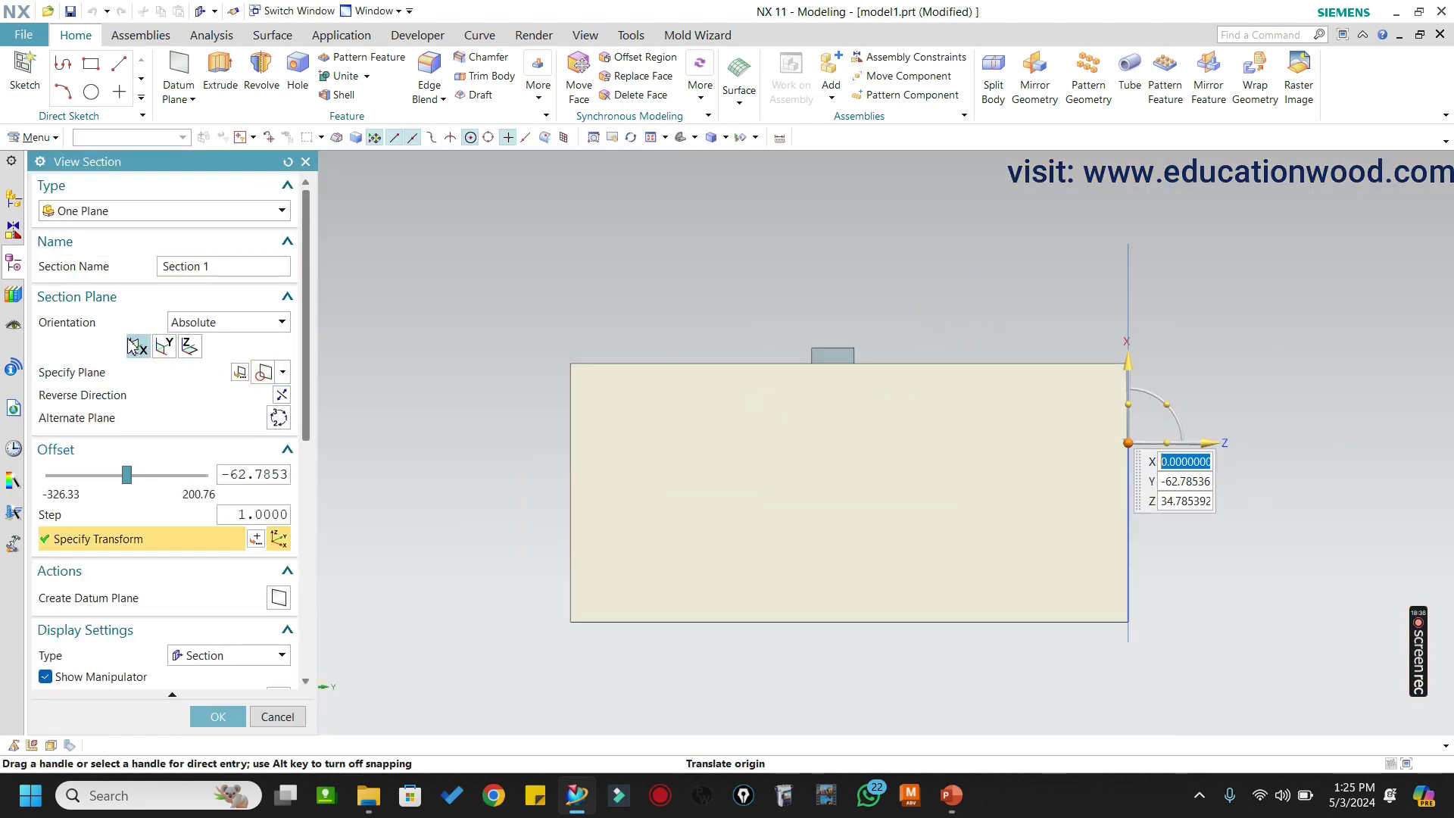
pyautogui.click(135, 347)
pyautogui.scroll(5, 838, 406)
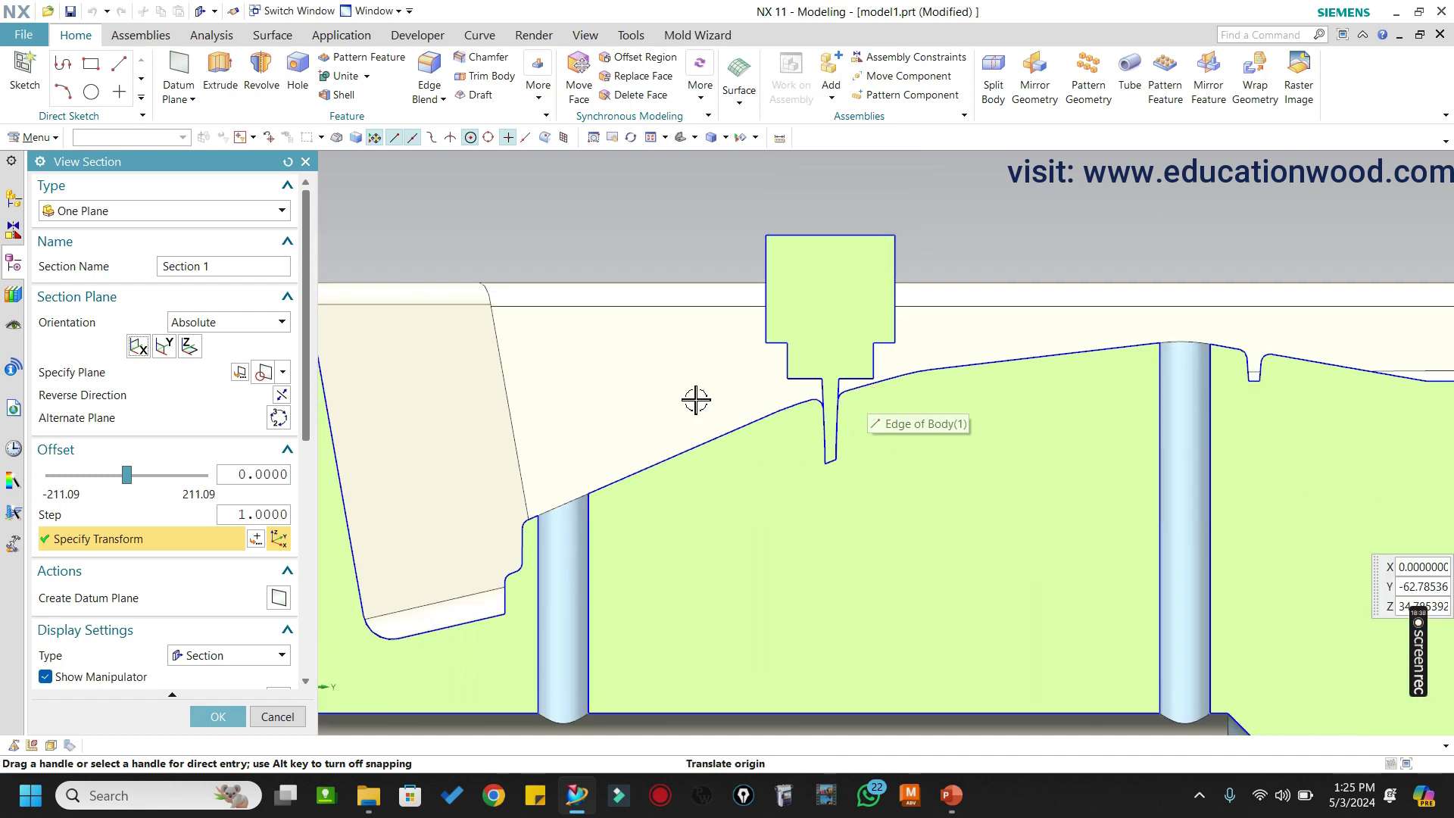
pyautogui.scroll(1, 808, 379)
pyautogui.scroll(3, 786, 356)
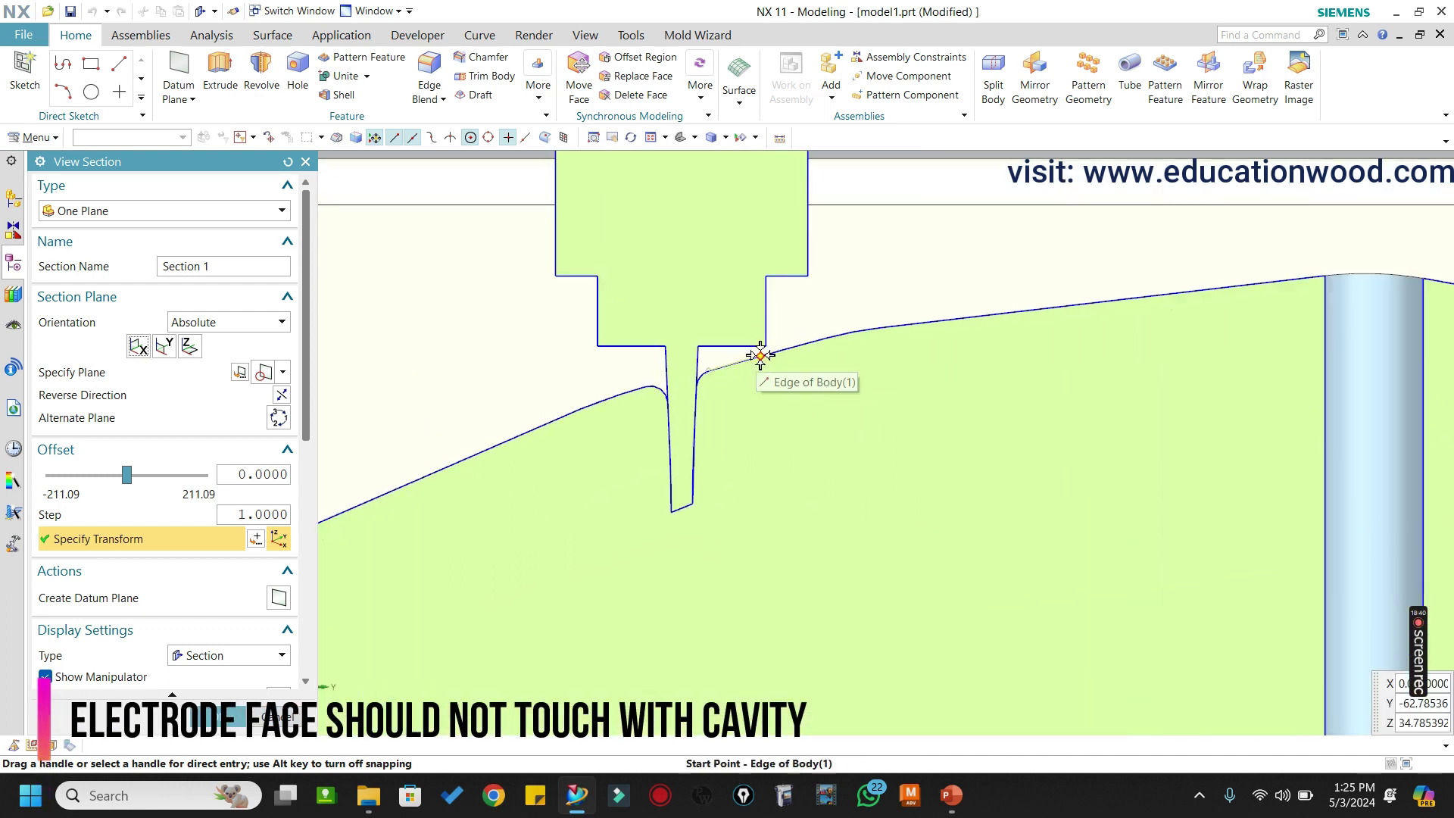
pyautogui.scroll(3, 761, 355)
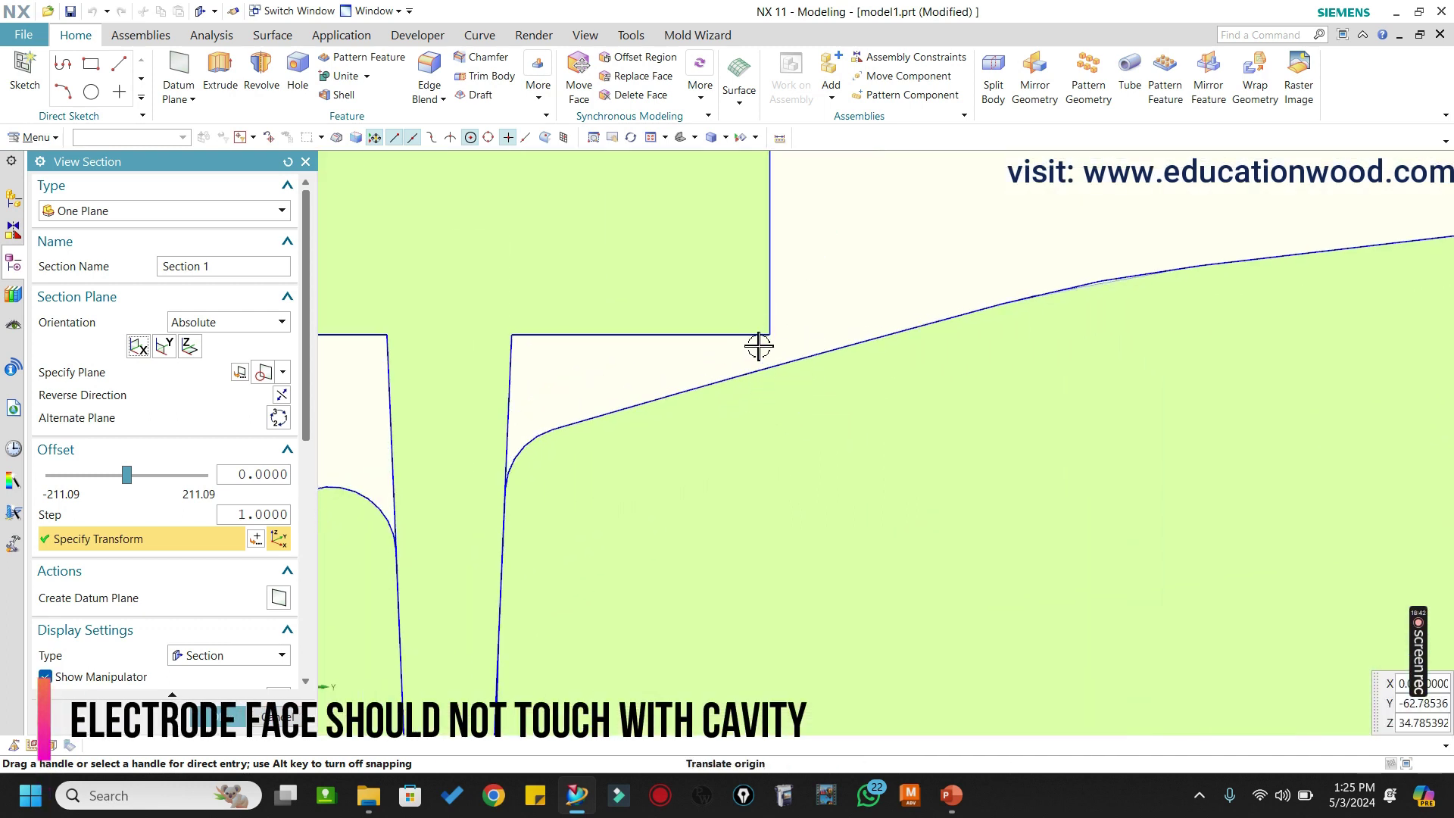
pyautogui.scroll(-2, 759, 347)
pyautogui.click(277, 716)
# Hide the cavity body so that only the electrode is displayed.
pyautogui.scroll(-6, 665, 373)
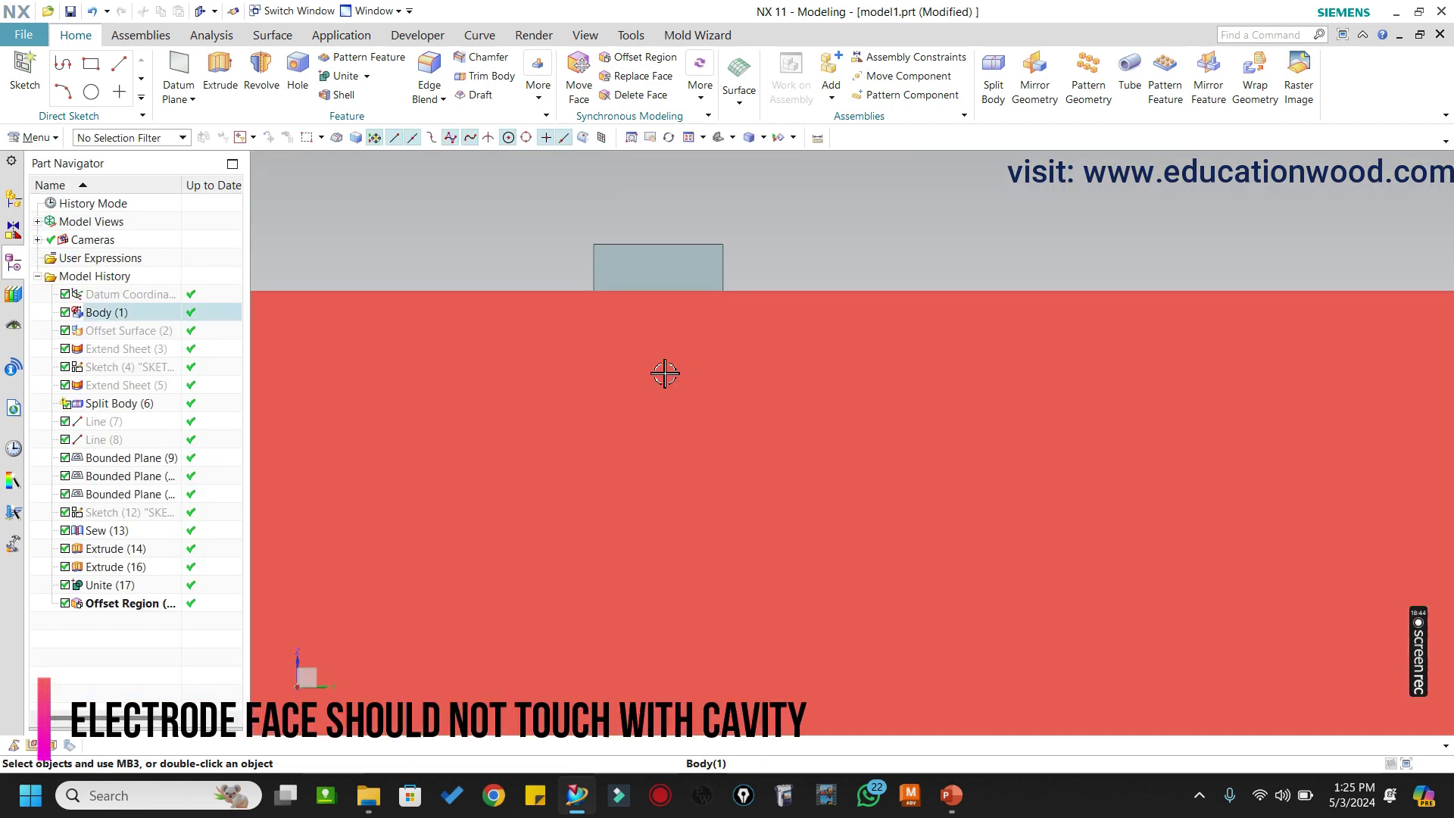
pyautogui.scroll(-2, 675, 377)
pyautogui.hotkey('ctrl', 'b')
pyautogui.click(674, 402)
pyautogui.scroll(4, 671, 402)
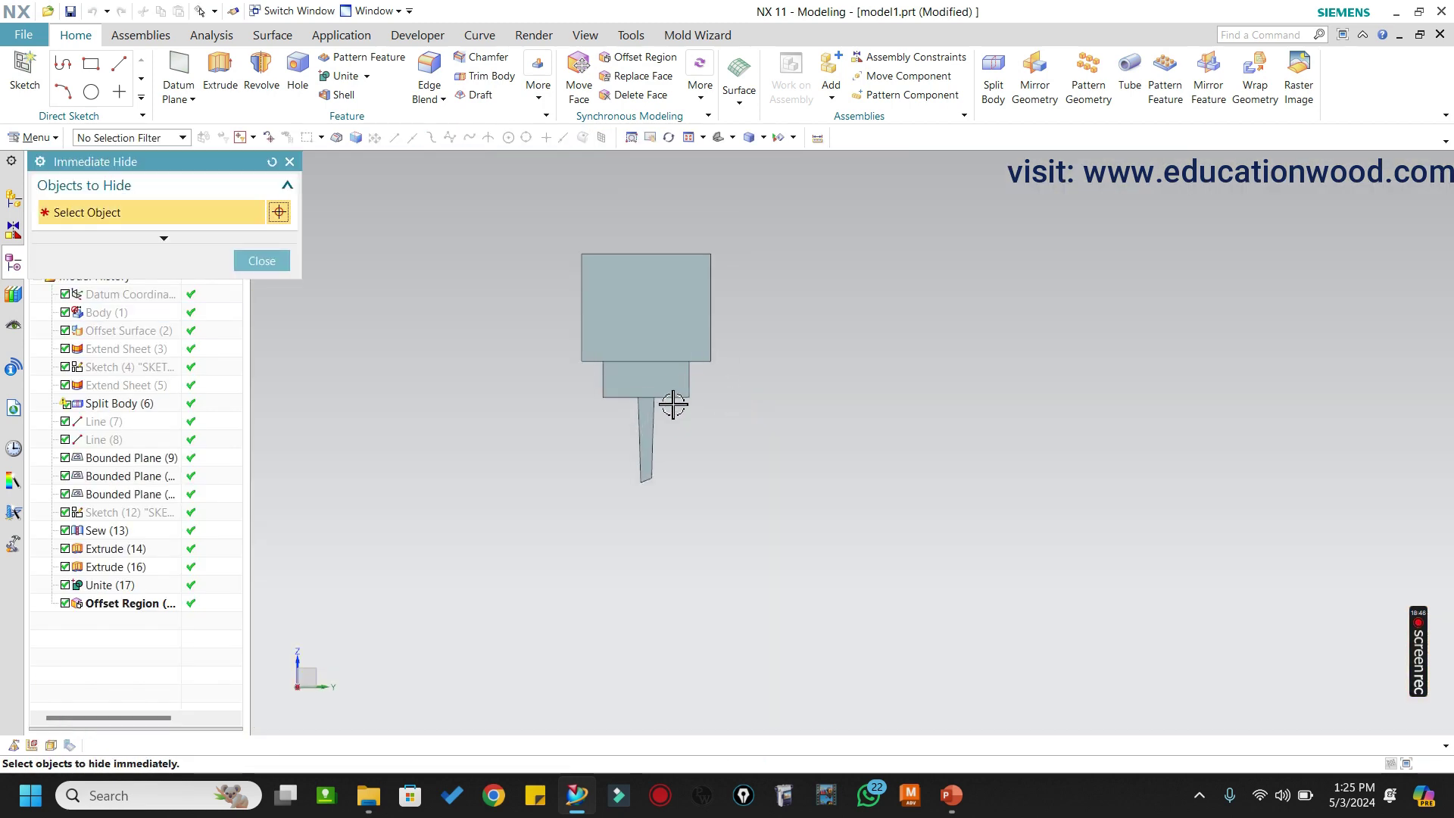
pyautogui.press('Escape')
# Chamfer one long bottom edge of the marker block with a symmetric 3 mm distance.
pyautogui.moveTo(791, 390); pyautogui.dragTo(687, 396, button='middle')
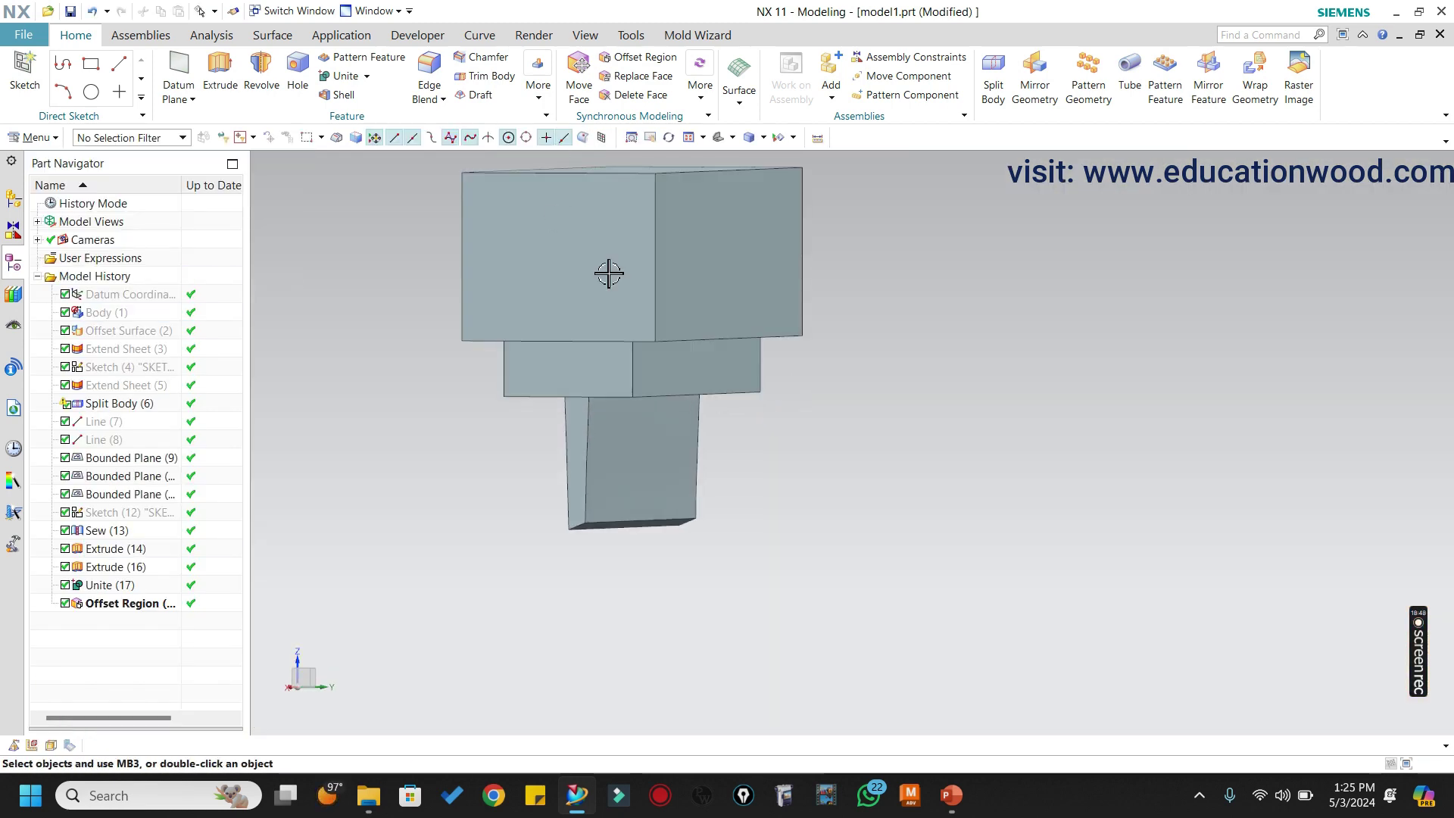
pyautogui.moveTo(608, 274); pyautogui.dragTo(683, 321, button='middle')
pyautogui.click(481, 57)
pyautogui.scroll(2, 740, 389)
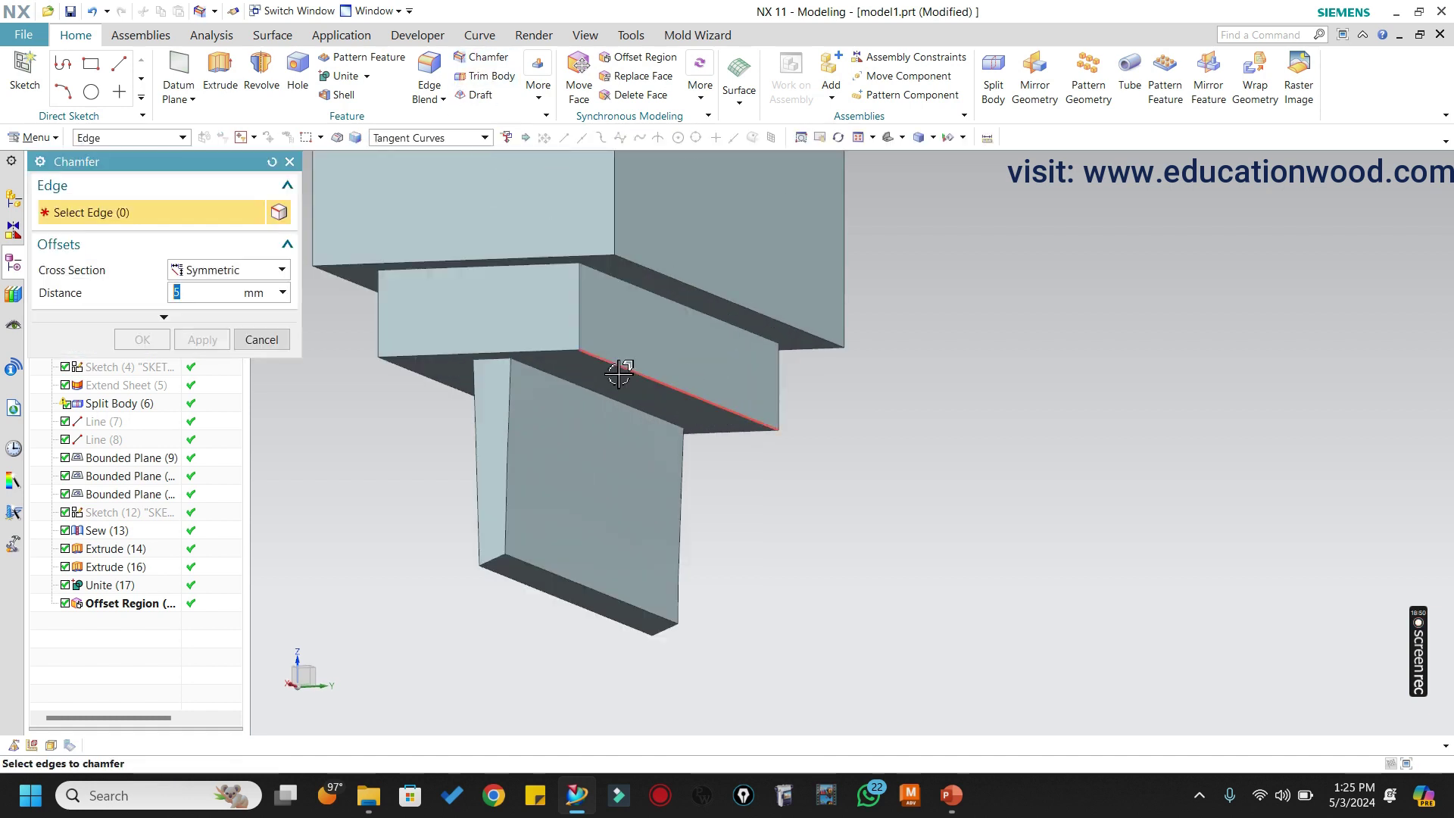
pyautogui.click(618, 367)
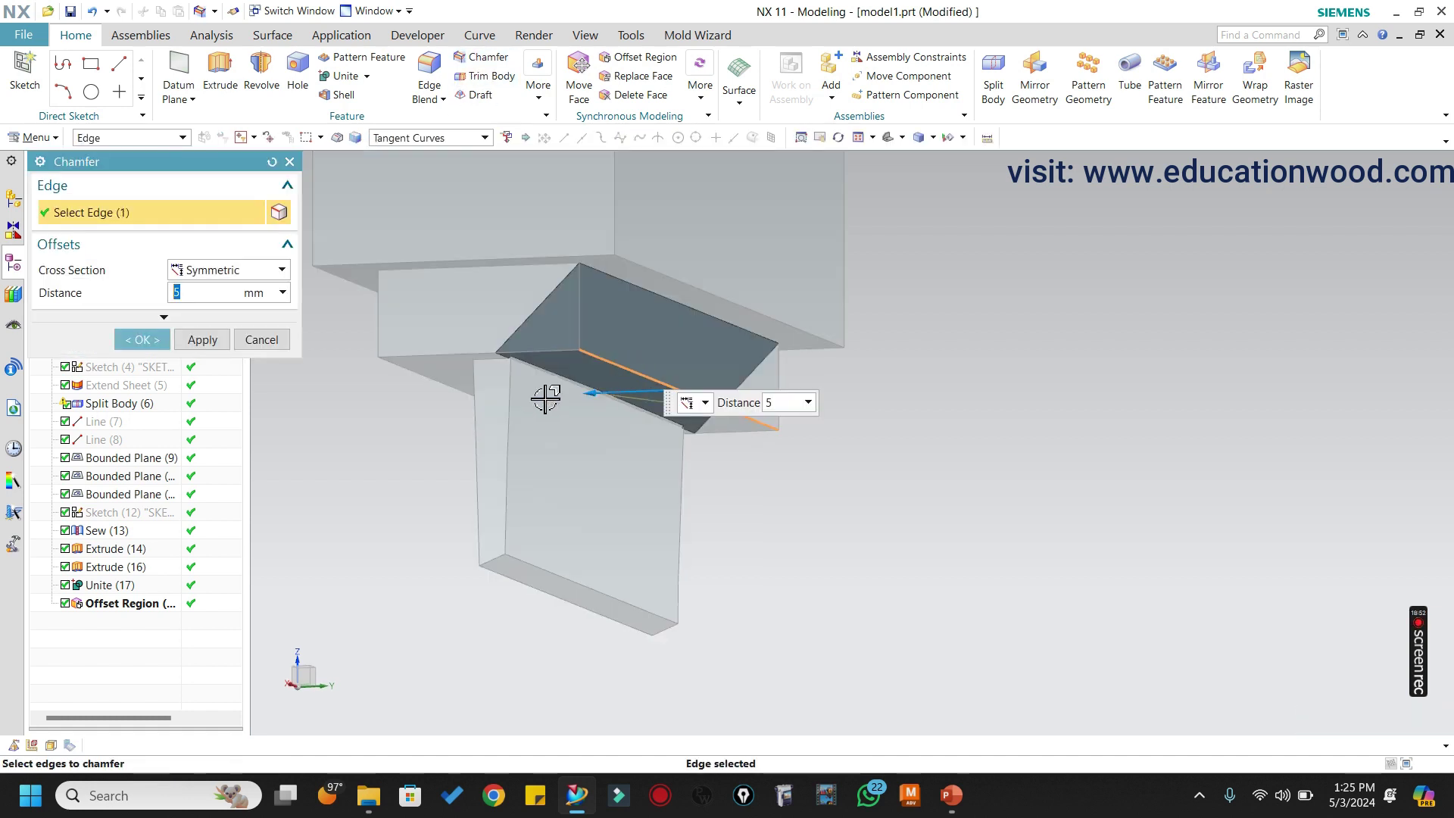
pyautogui.write('3')
pyautogui.press('Return')
pyautogui.click(144, 340)
pyautogui.scroll(-3, 712, 445)
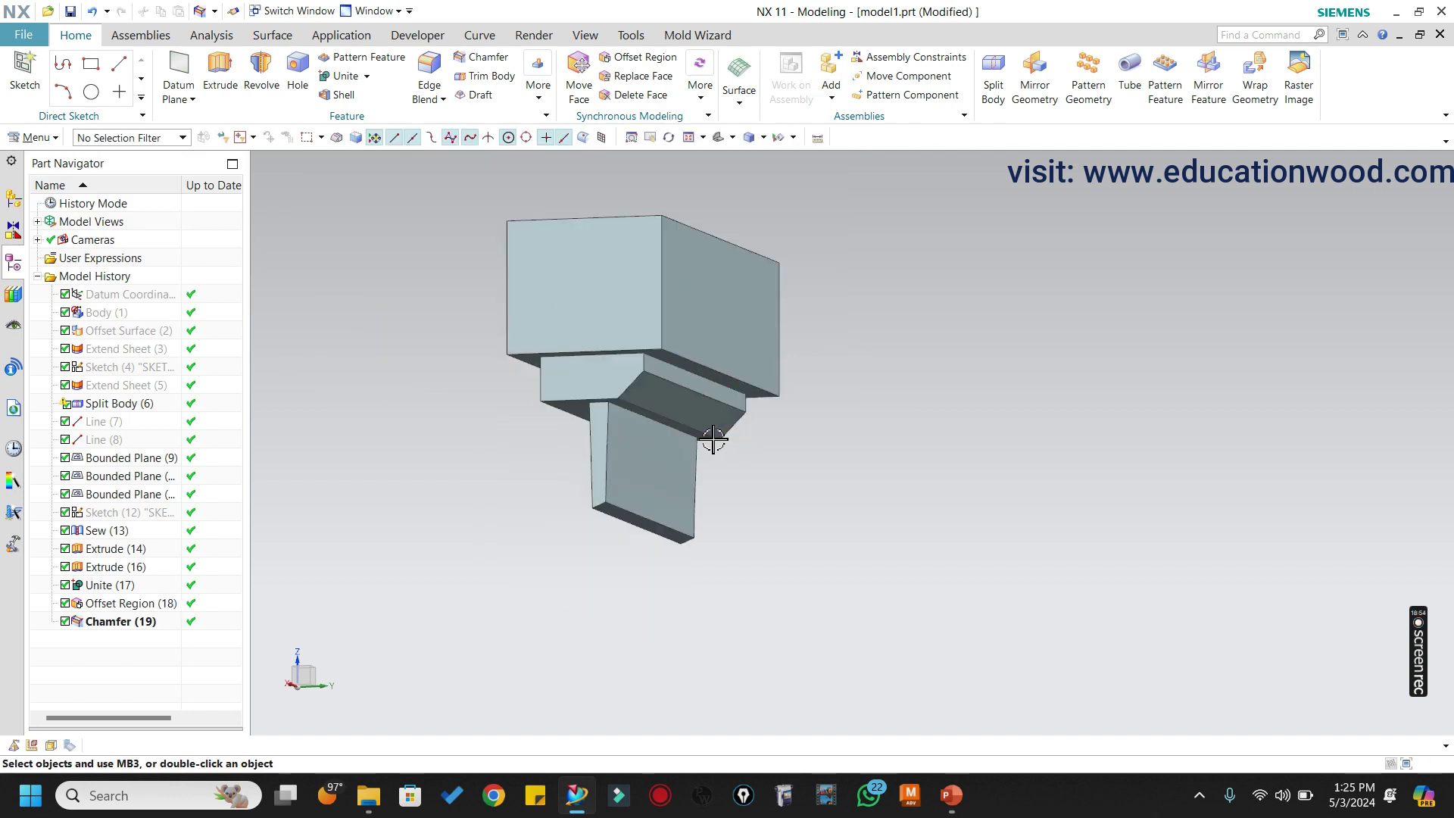
# Change the display colour of the whole electrode body to orange.
pyautogui.moveTo(711, 444); pyautogui.dragTo(776, 456, button='middle')
pyautogui.hotkey('ctrl', 'j')
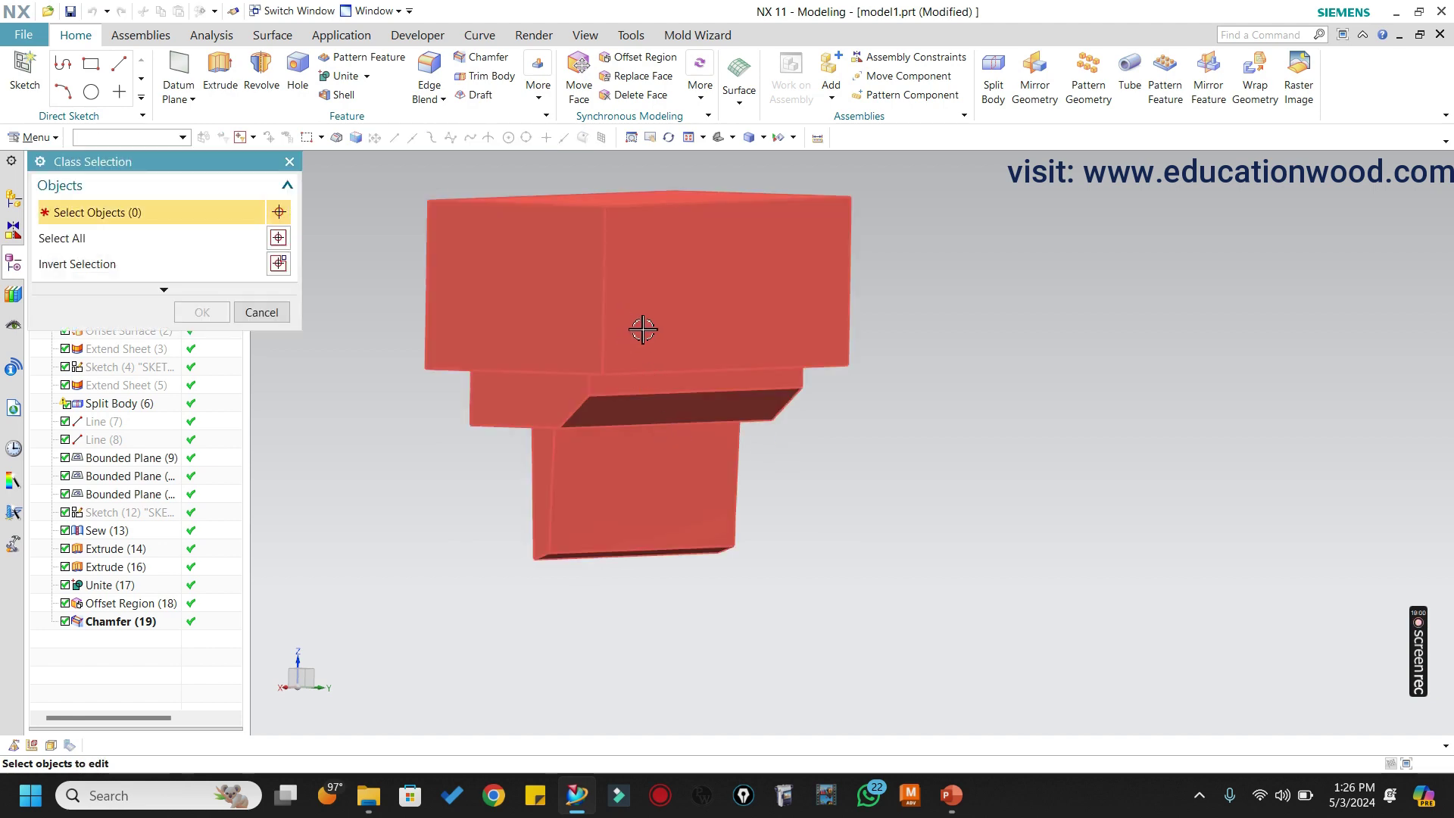
pyautogui.click(666, 341)
pyautogui.click(209, 322)
pyautogui.click(255, 263)
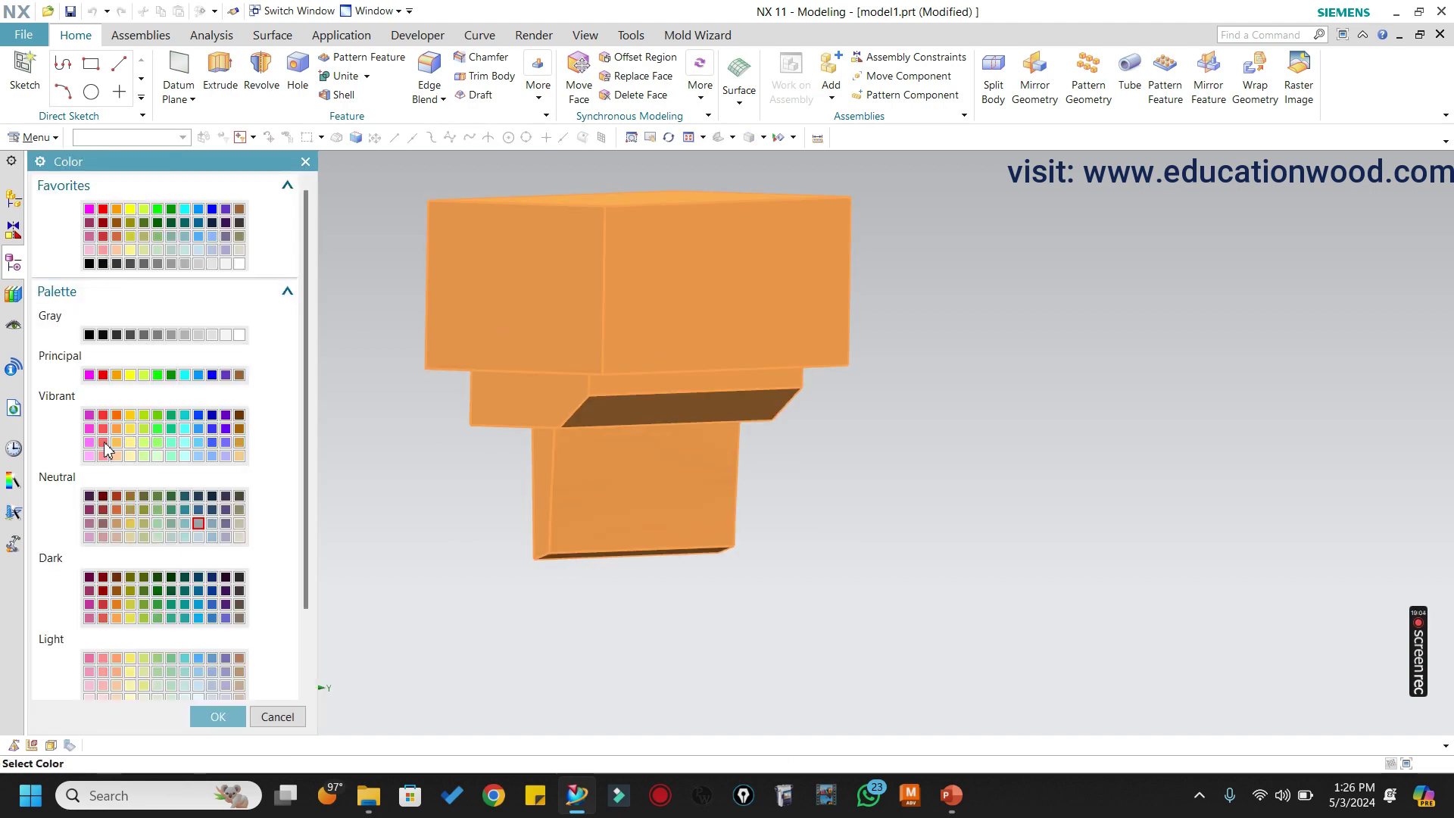
pyautogui.click(217, 716)
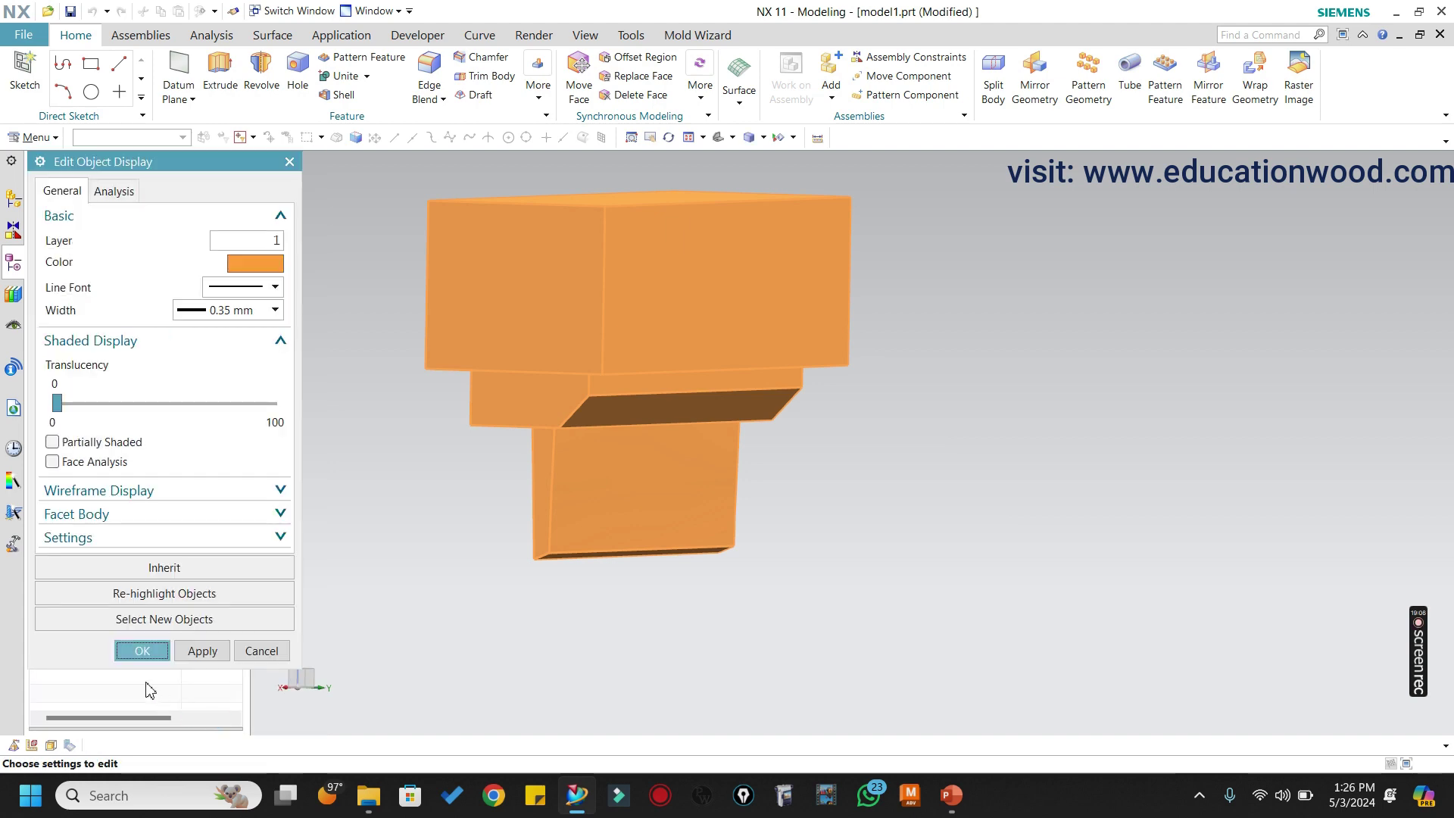
pyautogui.click(141, 651)
# Recolour the marker block's four vertical side faces light pink.
pyautogui.moveTo(766, 434); pyautogui.dragTo(715, 441, button='middle')
pyautogui.hotkey('ctrl', 'j')
pyautogui.click(147, 138)
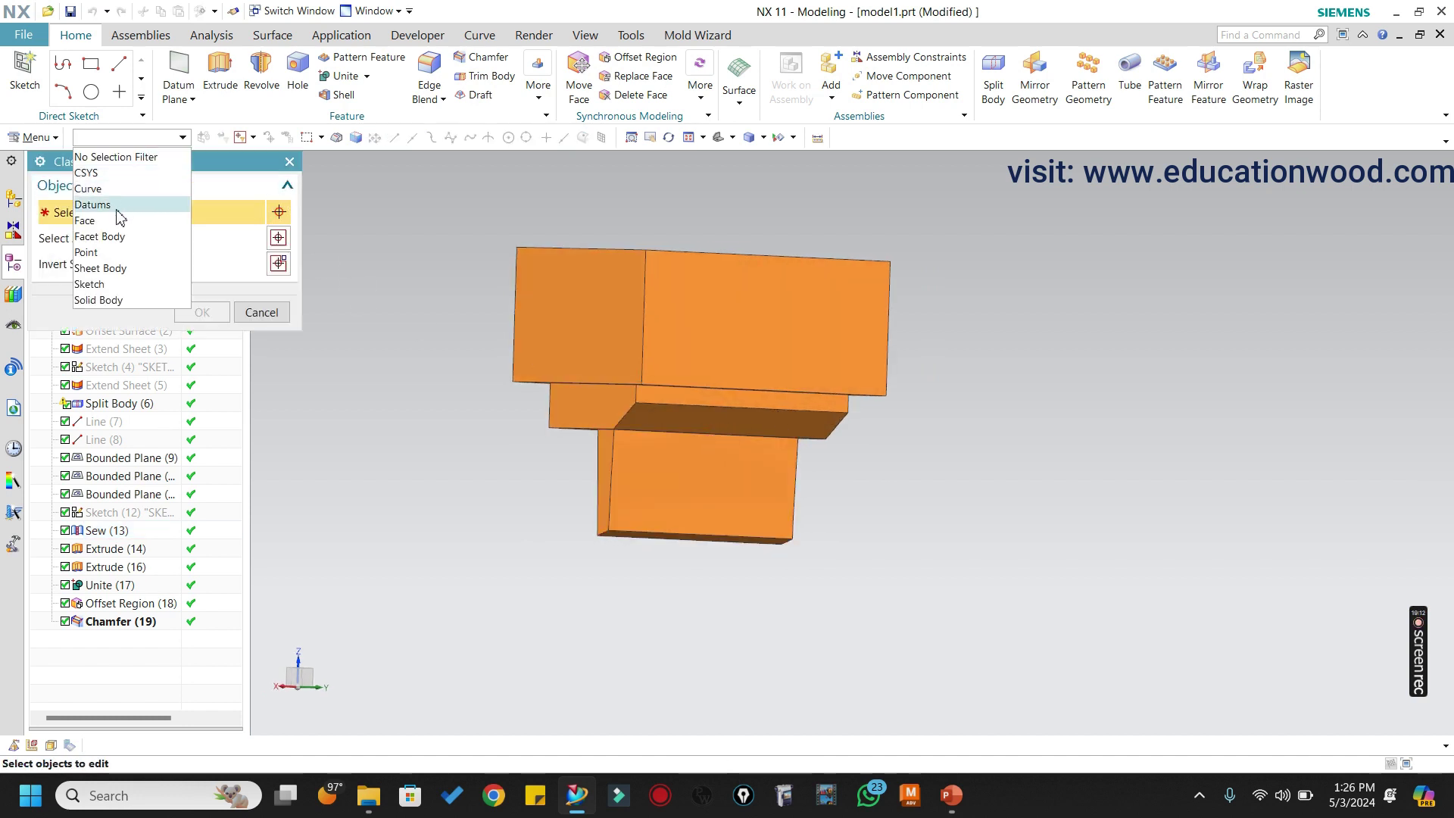
pyautogui.click(122, 201)
pyautogui.scroll(2, 594, 402)
pyautogui.click(594, 402)
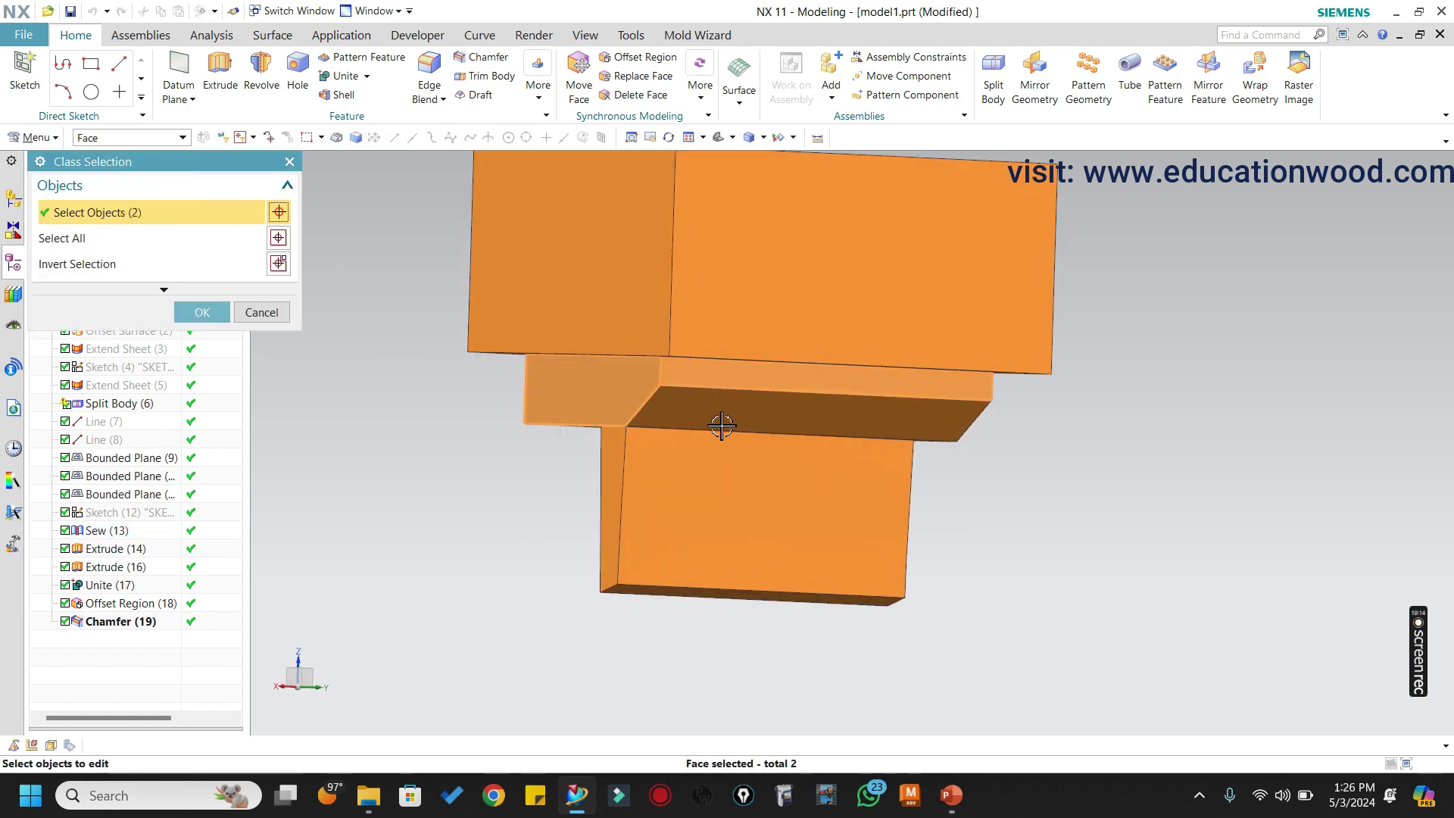
pyautogui.moveTo(722, 426); pyautogui.dragTo(891, 431, button='middle')
pyautogui.click(753, 430)
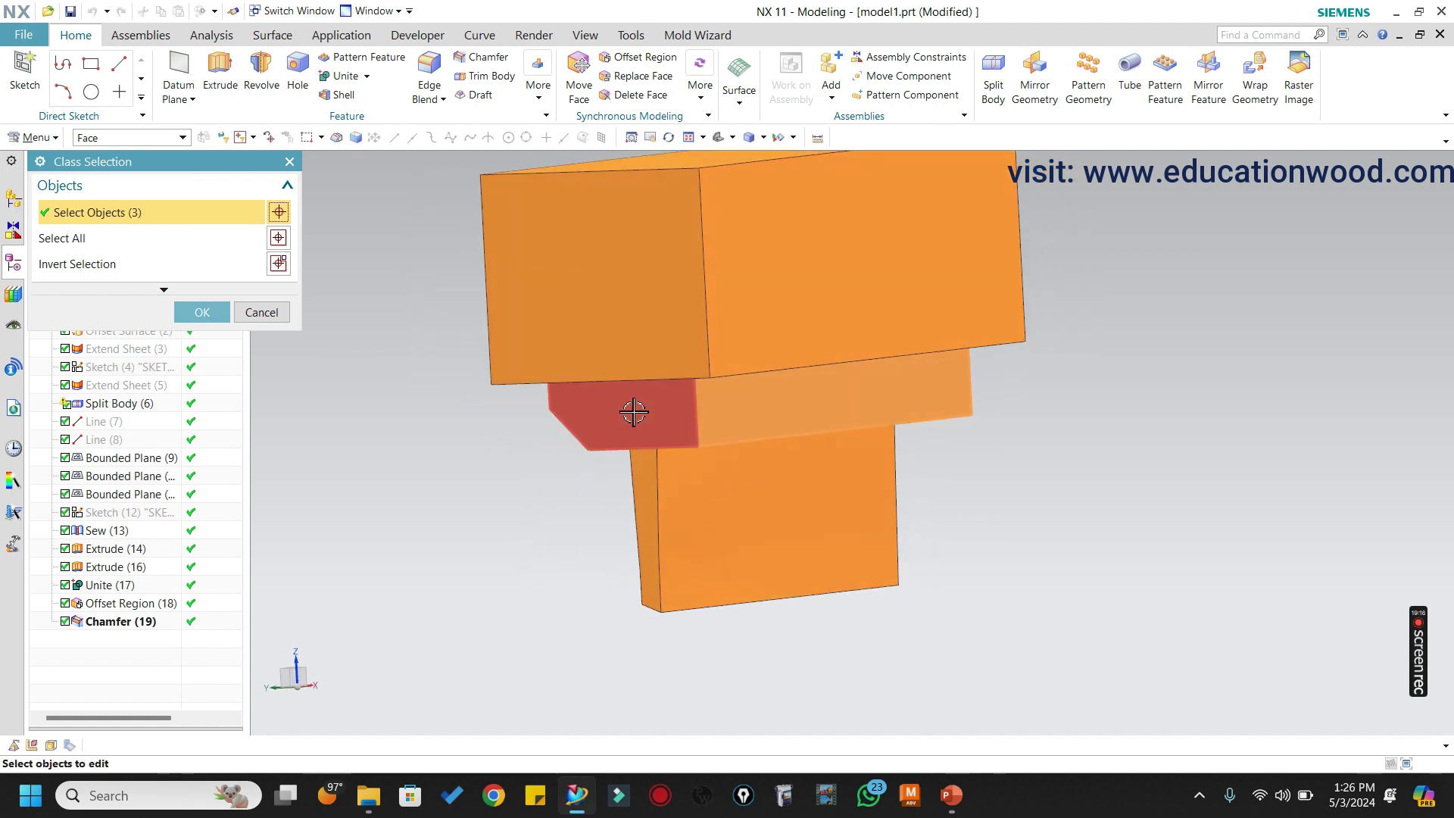
pyautogui.click(634, 412)
pyautogui.click(183, 310)
pyautogui.scroll(-2, 724, 437)
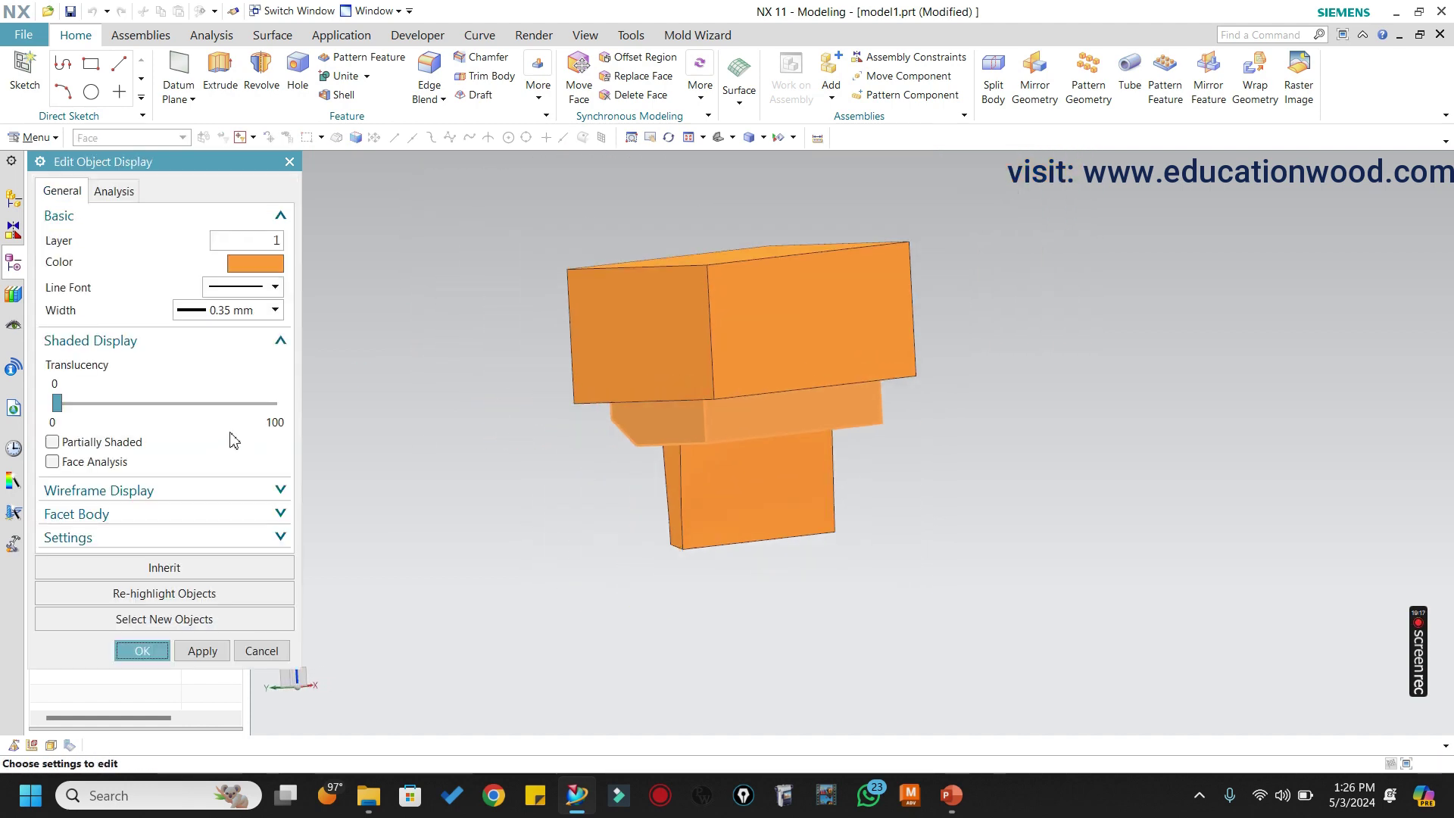
pyautogui.click(255, 264)
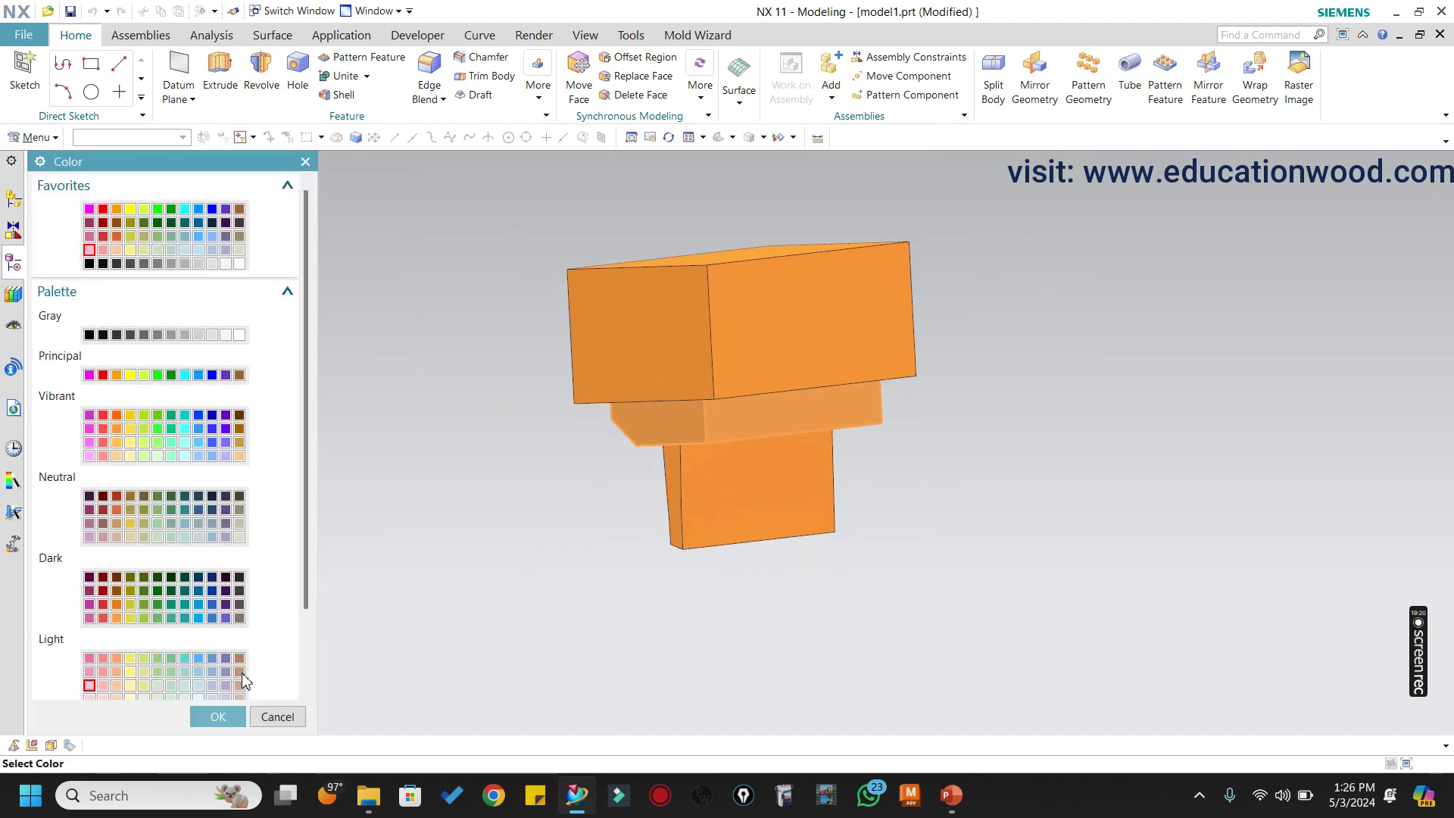
pyautogui.click(220, 717)
pyautogui.click(142, 651)
# Recolour the tool-holder block's top and side faces light green.
pyautogui.moveTo(805, 416); pyautogui.dragTo(907, 452, button='middle')
pyautogui.hotkey('ctrl', 'j')
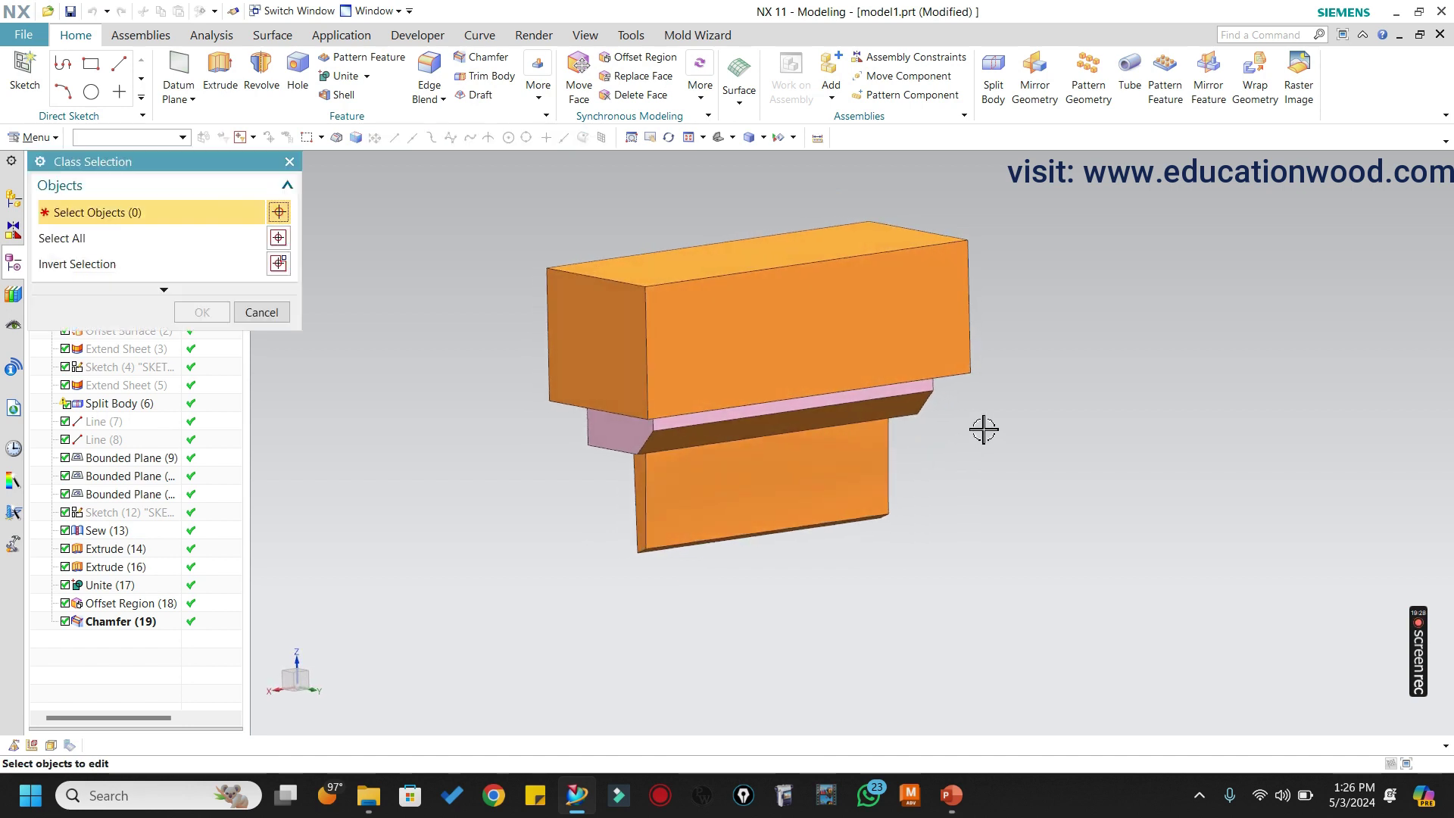
pyautogui.click(158, 138)
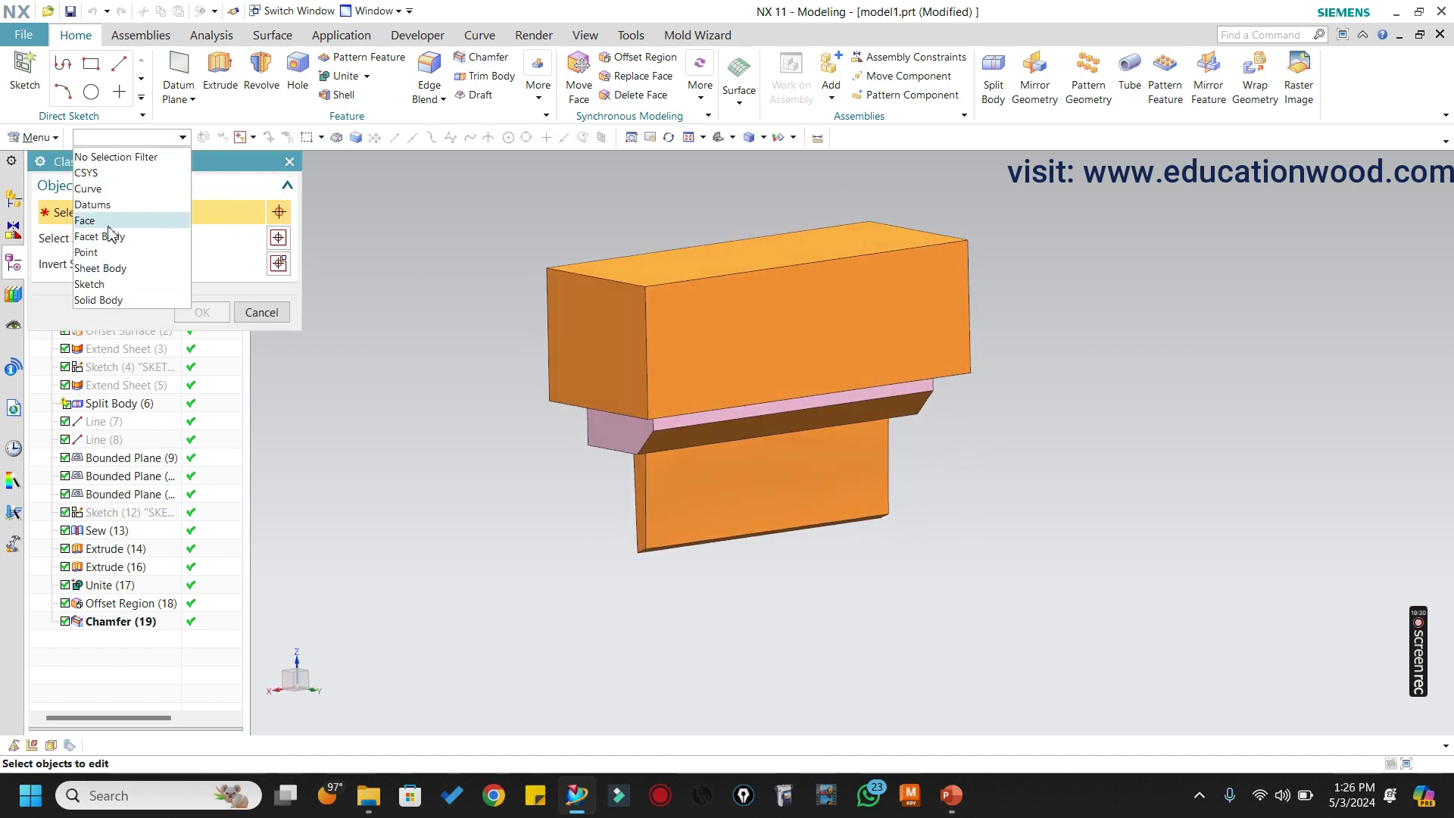
pyautogui.click(104, 227)
pyautogui.click(734, 319)
pyautogui.click(614, 318)
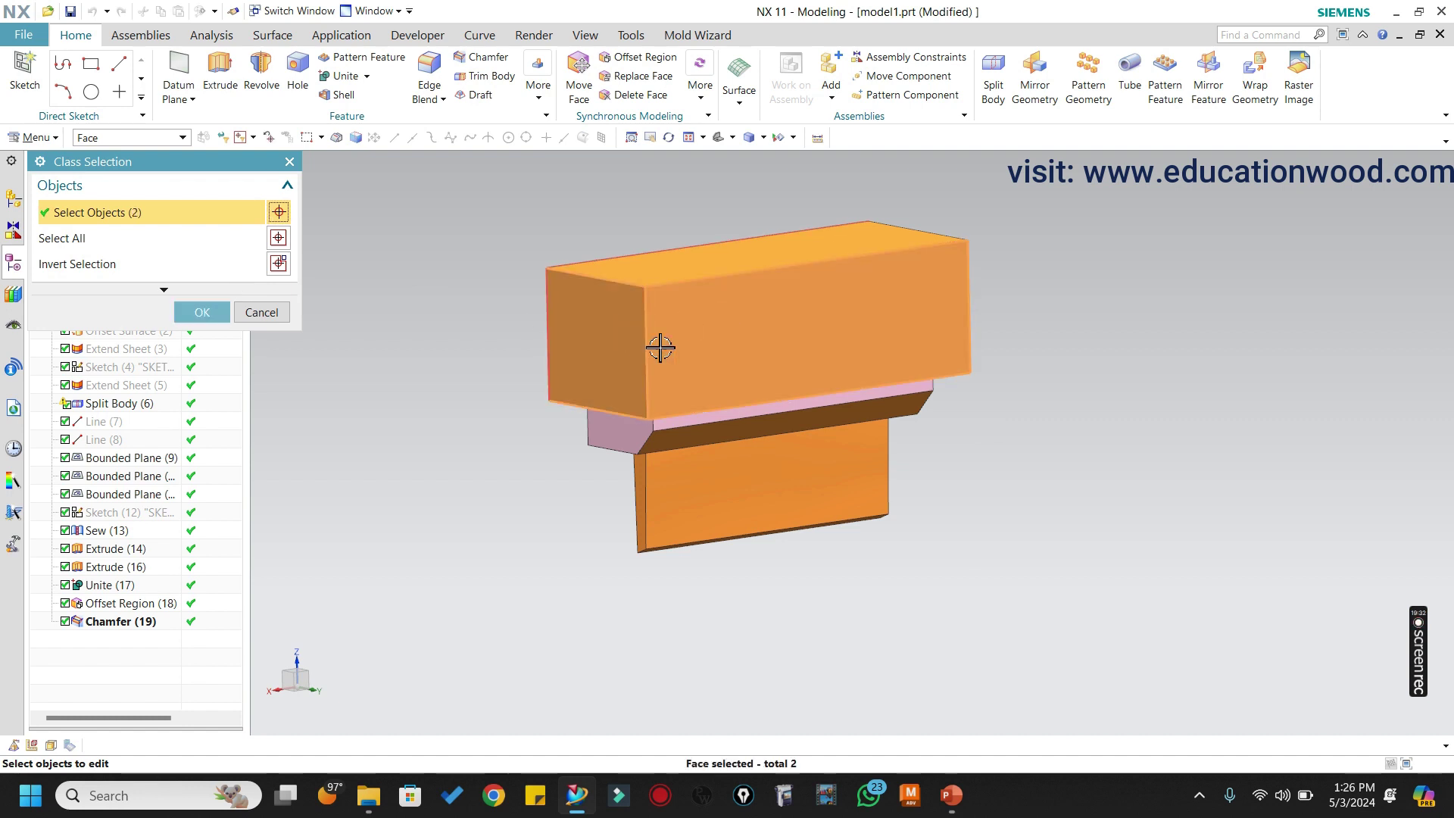
pyautogui.moveTo(659, 344); pyautogui.dragTo(857, 363, button='middle')
pyautogui.click(731, 316)
pyautogui.click(747, 252)
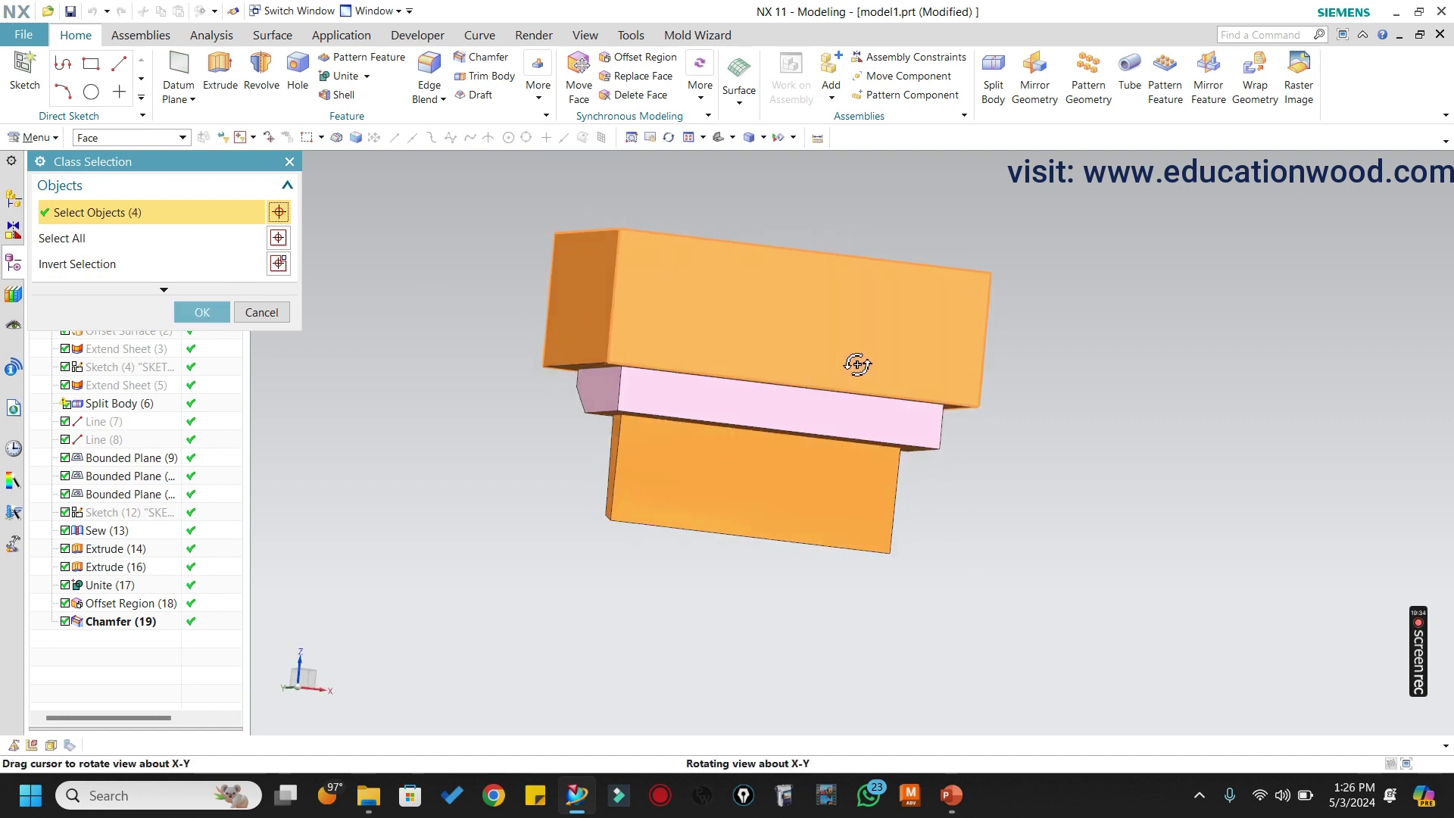
pyautogui.click(592, 312)
pyautogui.click(201, 312)
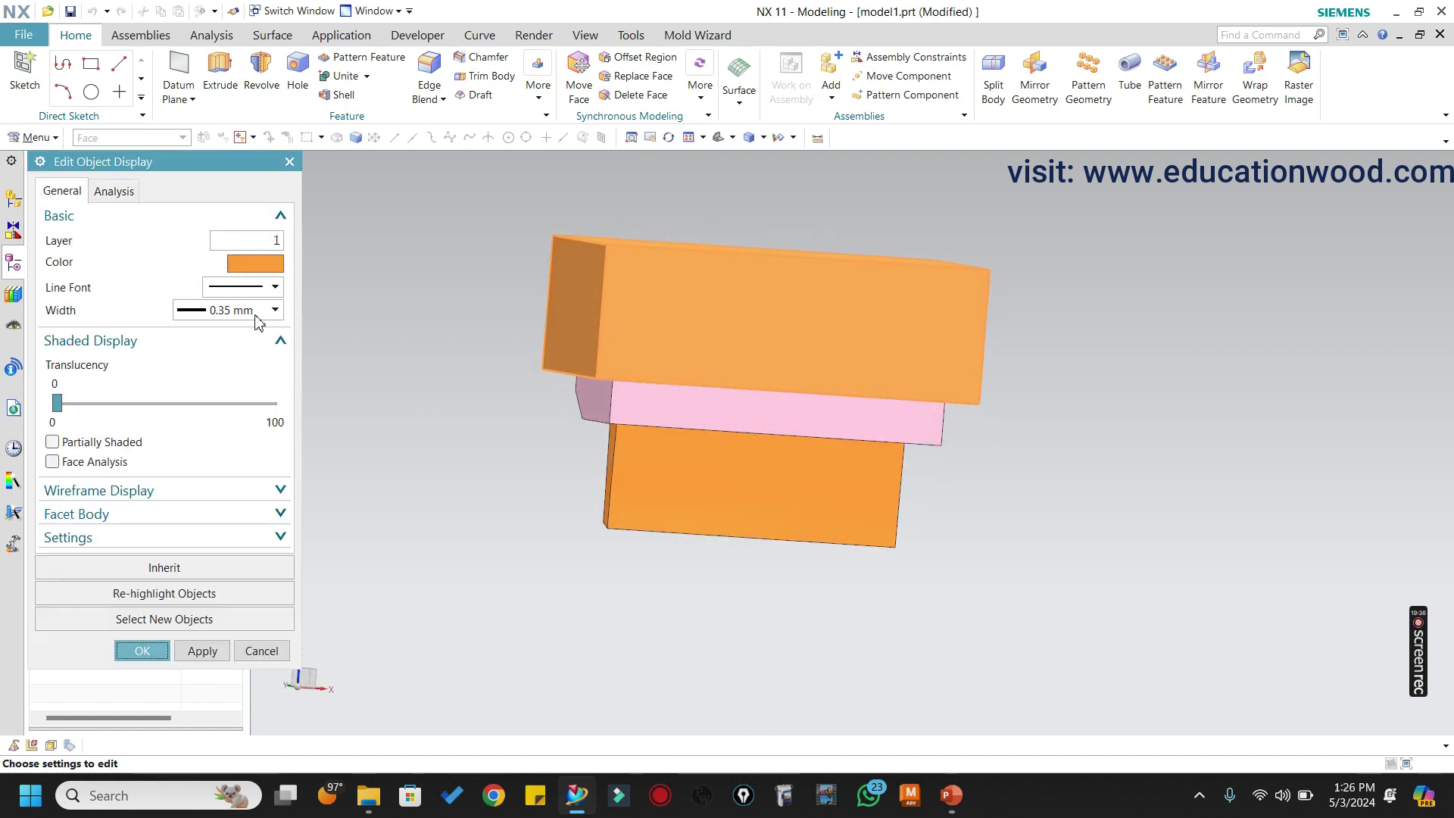
pyautogui.click(244, 260)
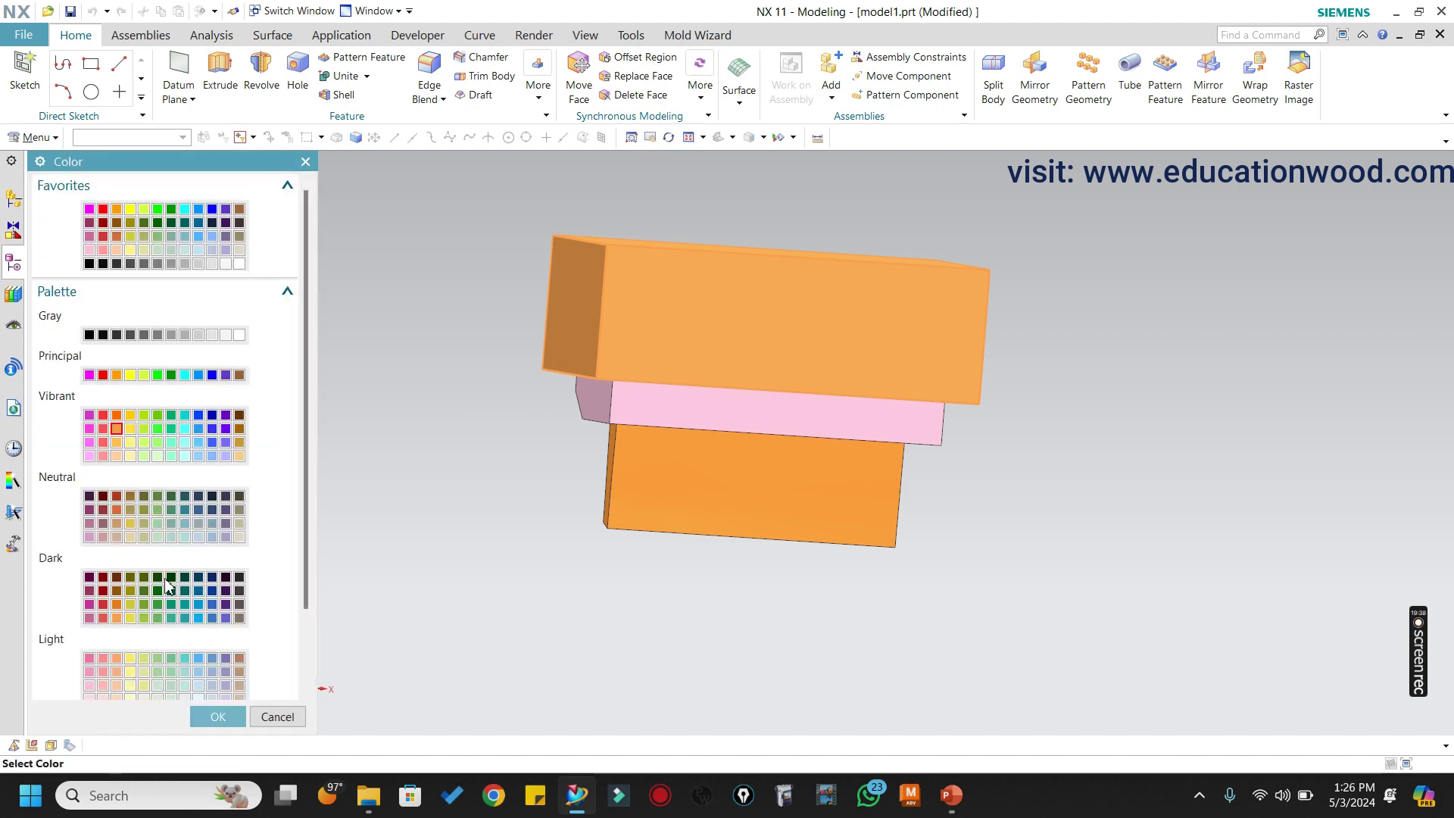
pyautogui.click(172, 690)
pyautogui.click(217, 716)
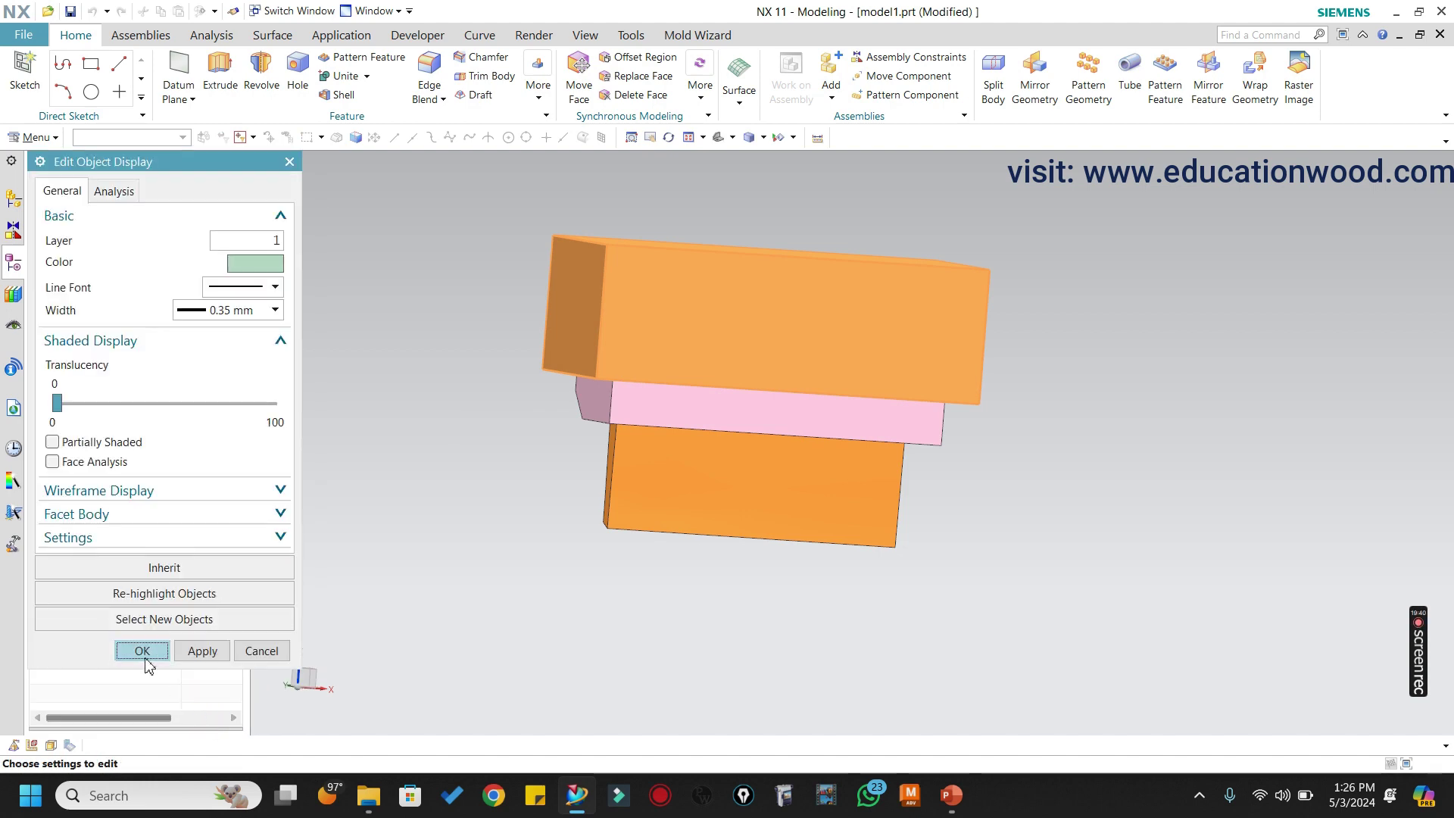
pyautogui.click(144, 649)
# Sketch a line across the holder block's top face, joining the midpoints of its two long edges.
pyautogui.moveTo(808, 389); pyautogui.dragTo(743, 373, button='middle')
pyautogui.click(22, 72)
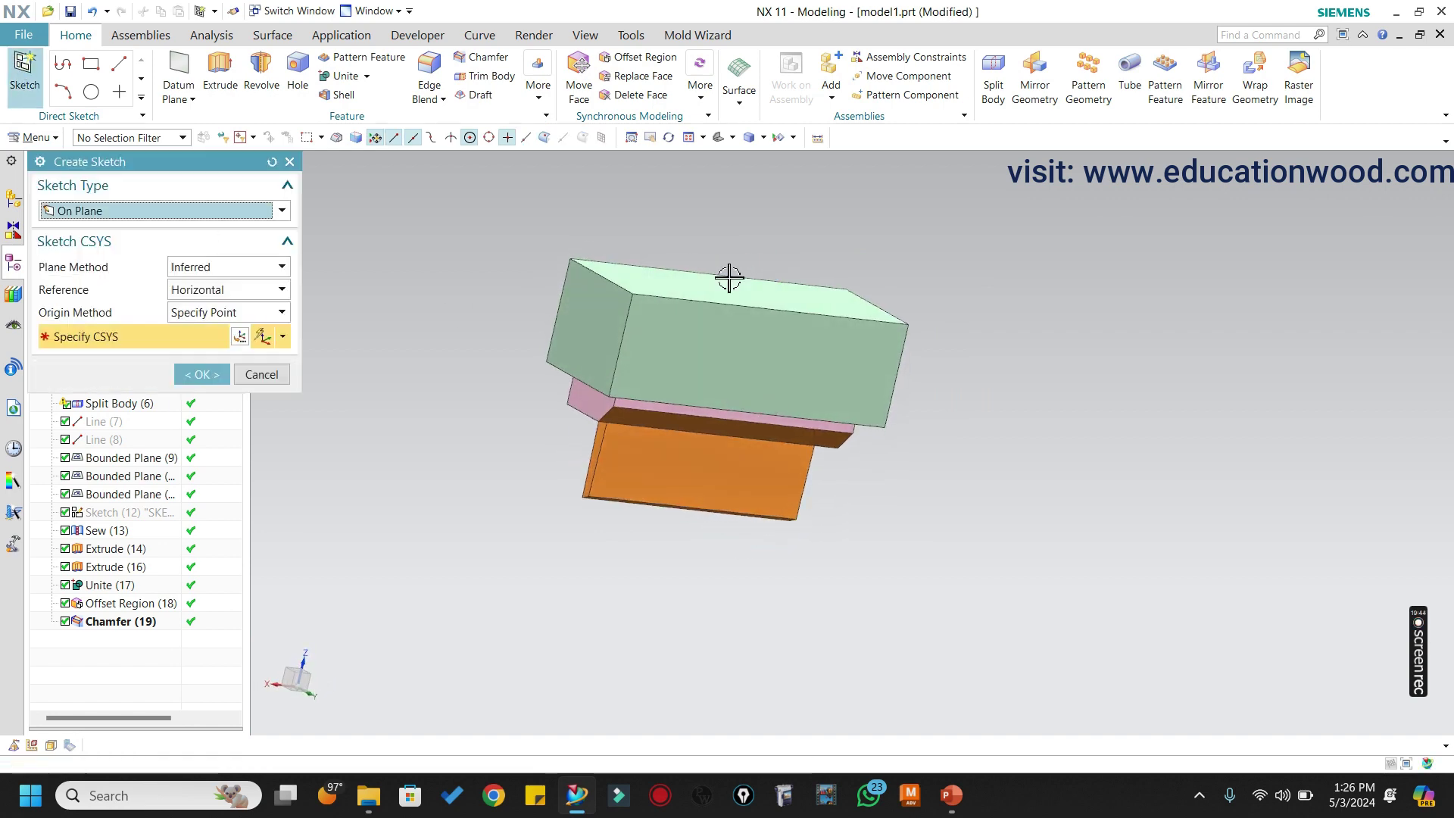
pyautogui.click(722, 297)
pyautogui.click(202, 375)
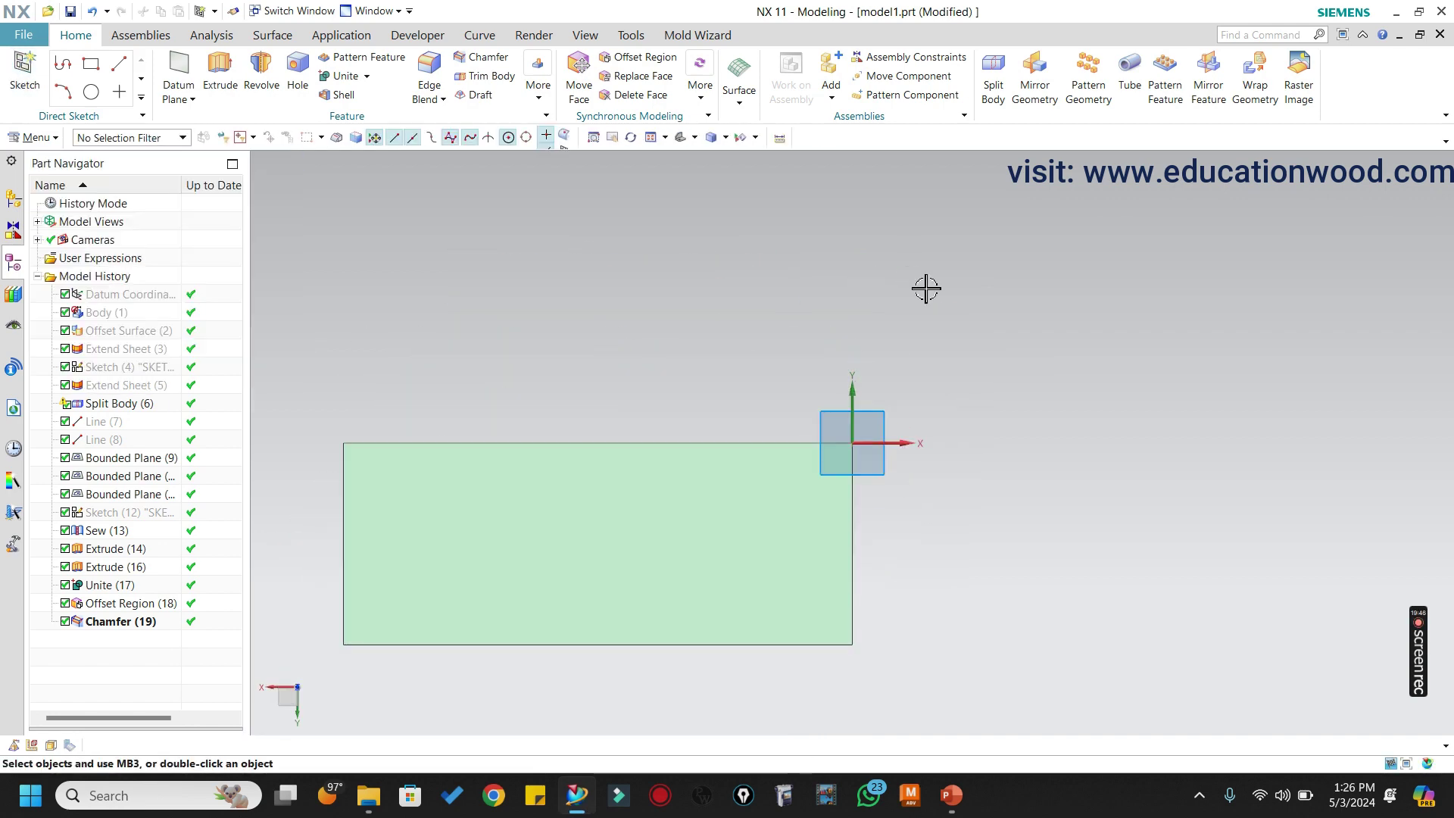
pyautogui.click(168, 71)
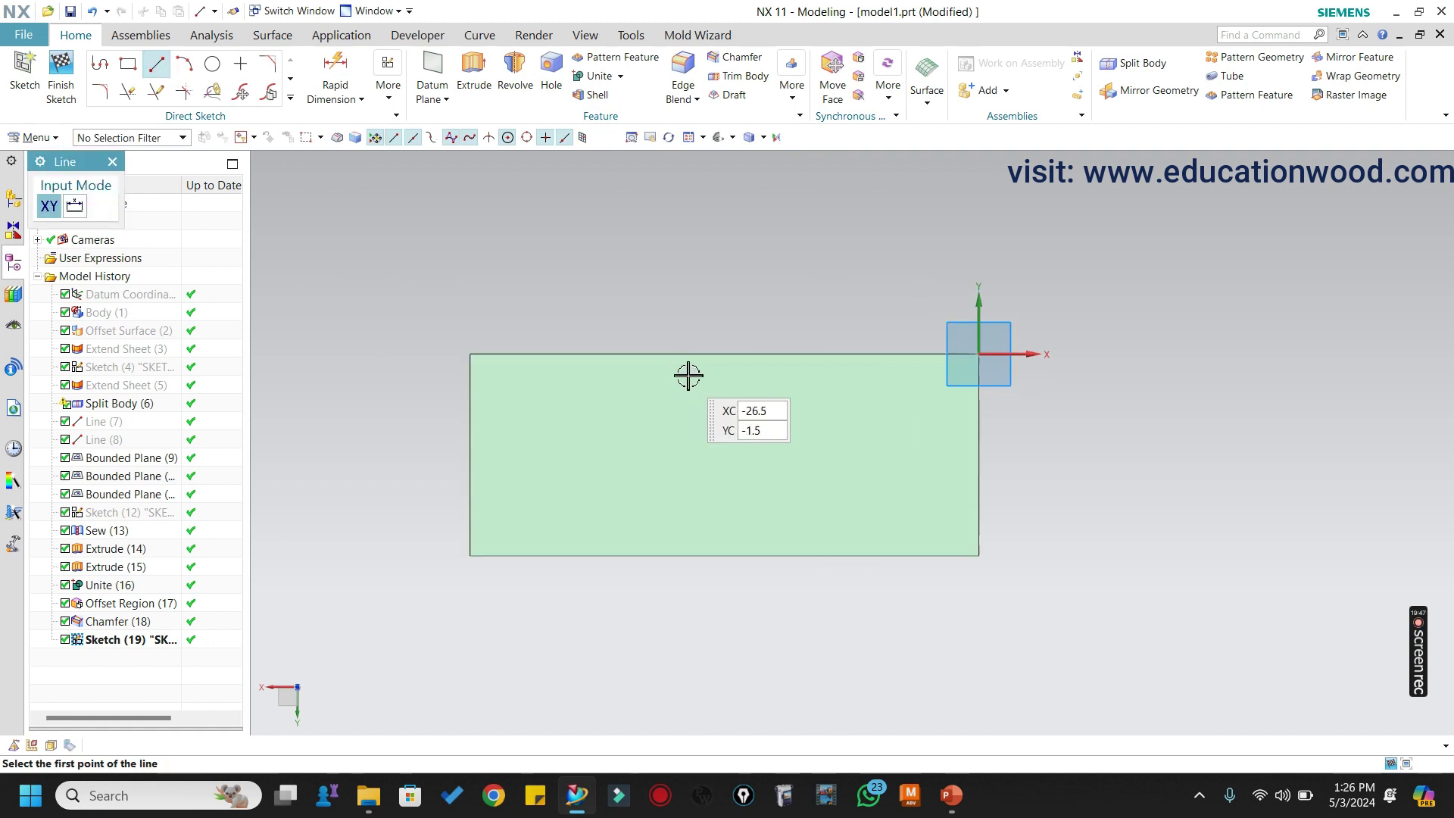
pyautogui.click(725, 354)
pyautogui.click(725, 555)
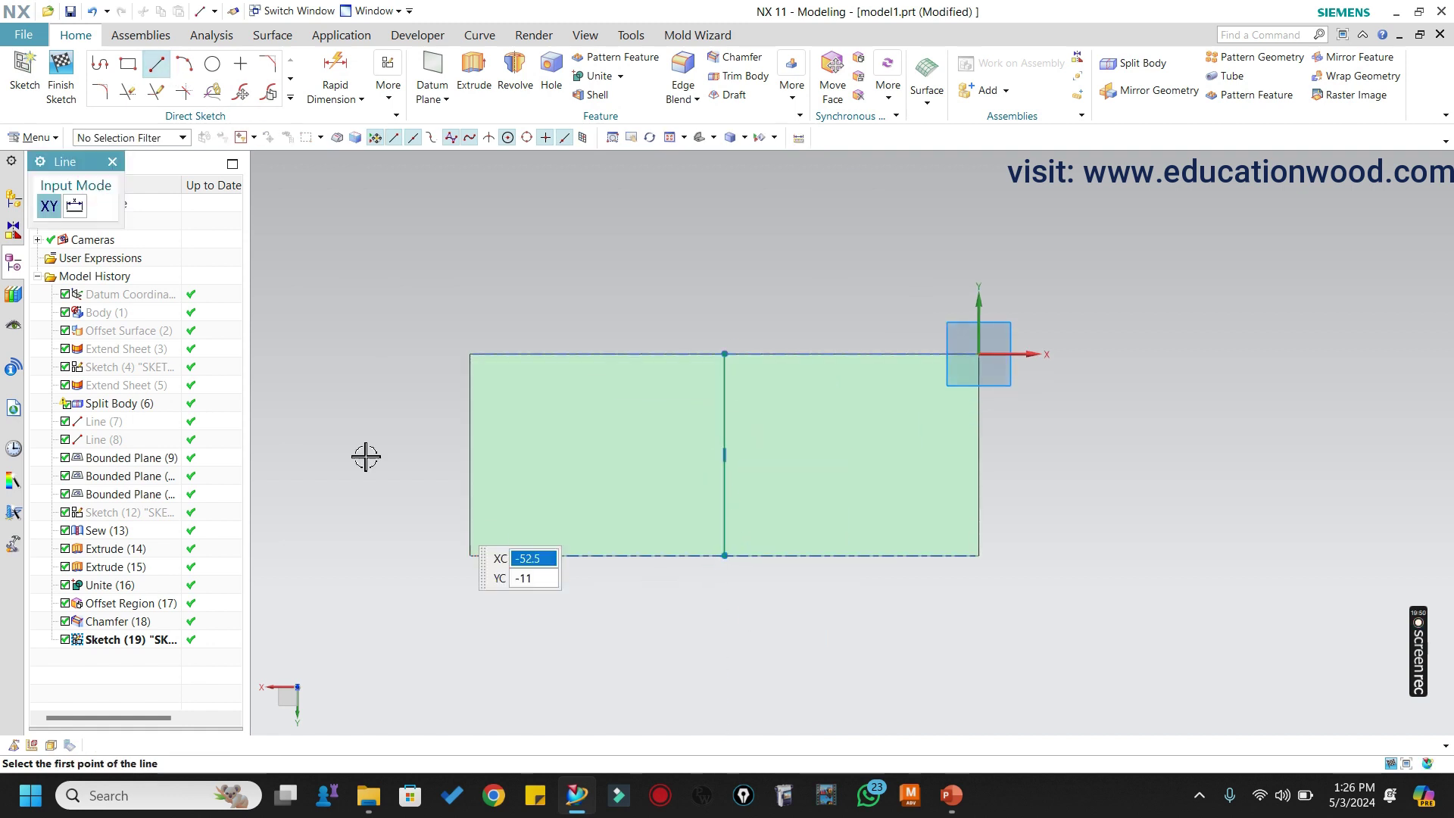
pyautogui.press('Escape')
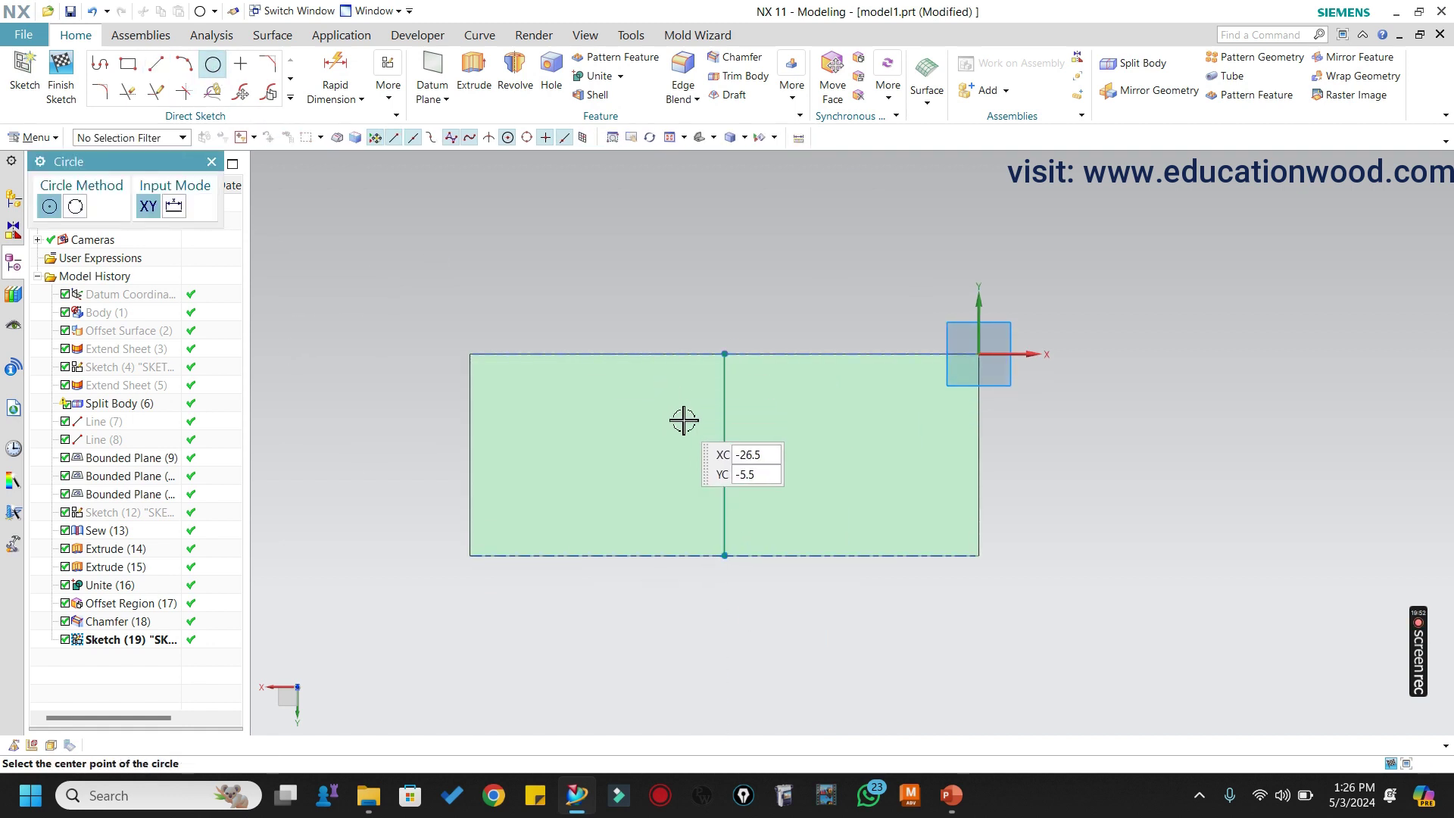
# Draw a 5 mm diameter circle centred on the line's midpoint, and convert the line to a reference line.
pyautogui.click(729, 457)
pyautogui.scroll(2, 761, 446)
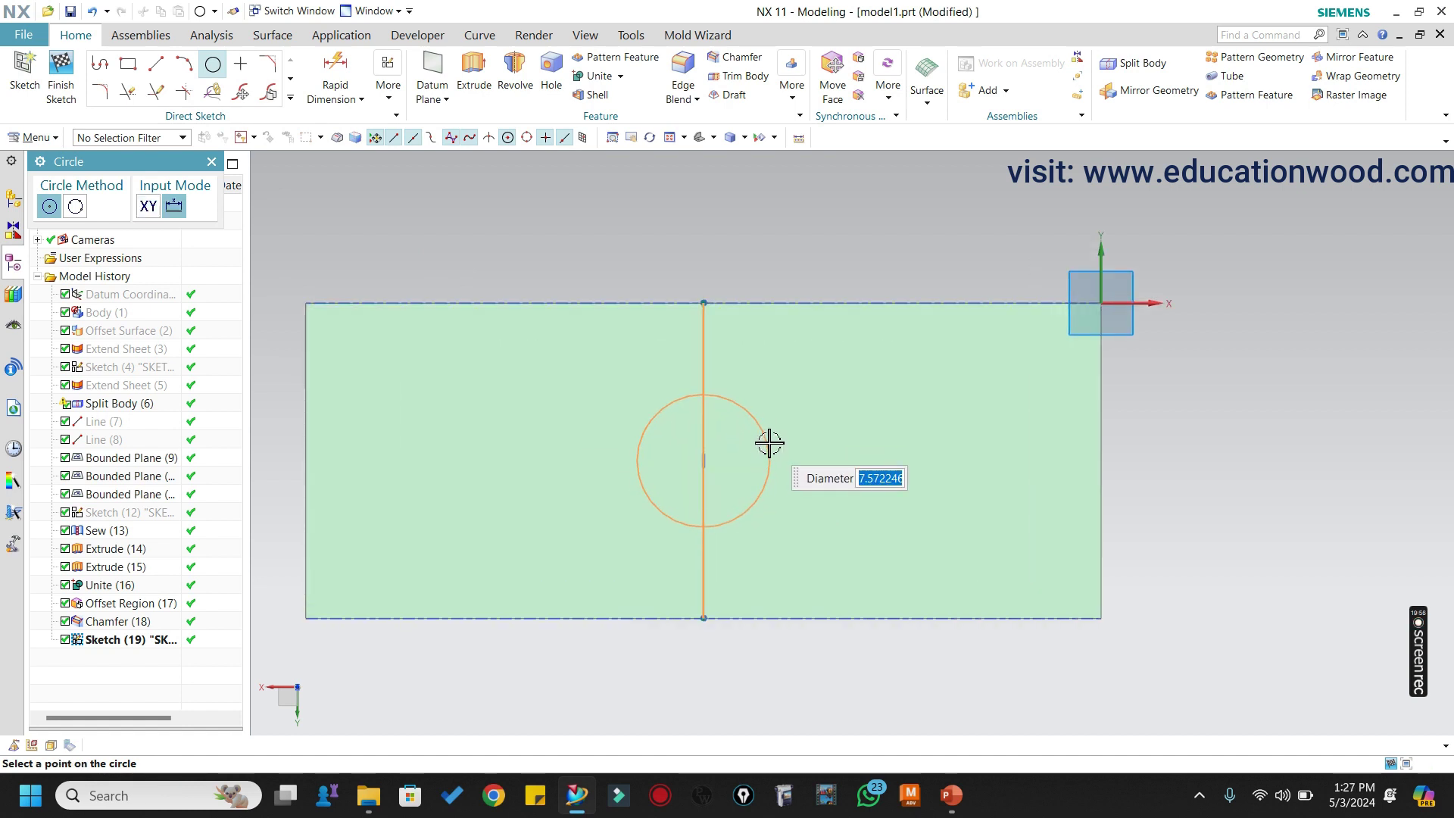
pyautogui.press('Return')
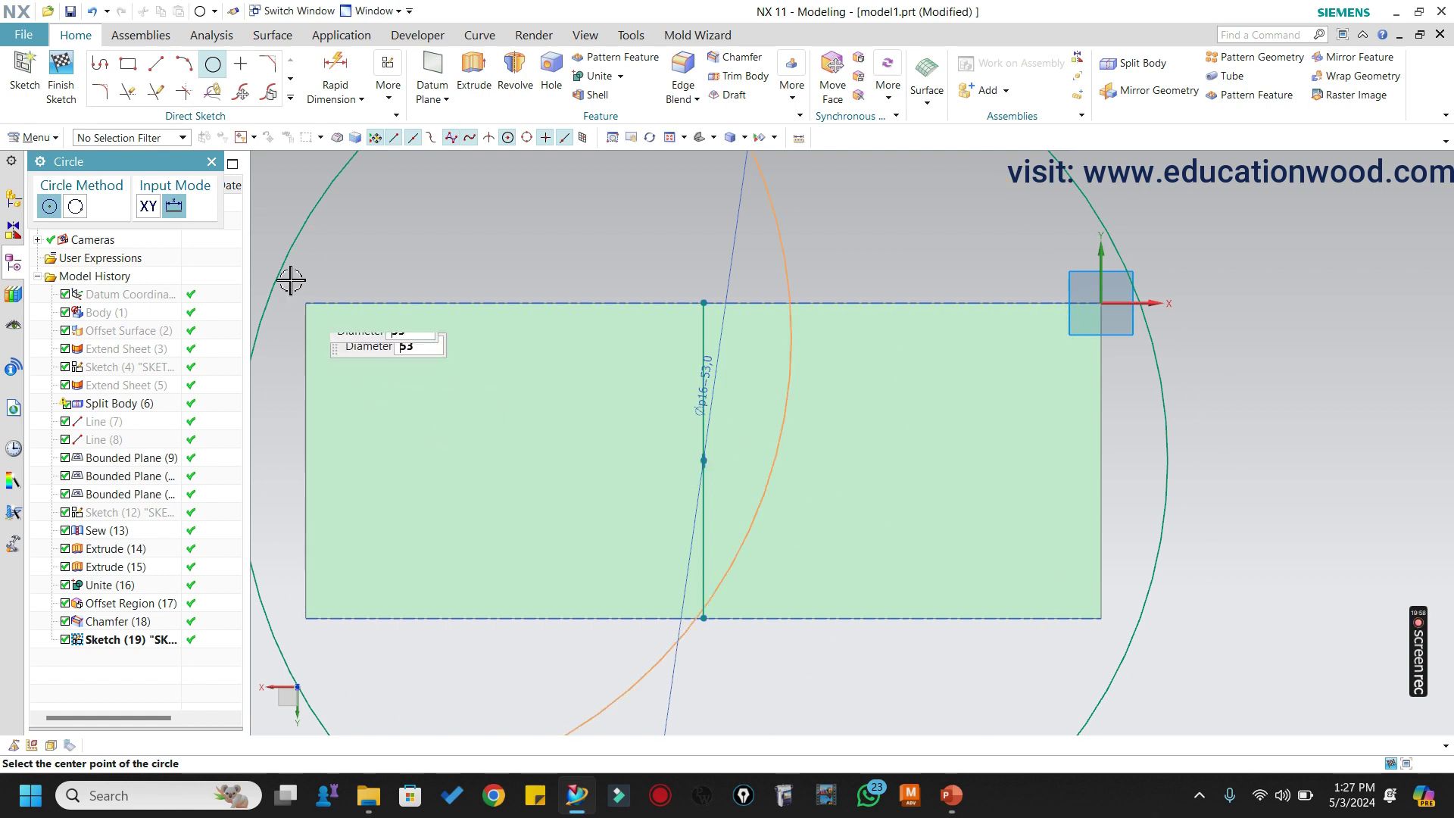
pyautogui.press('Escape')
pyautogui.click(747, 260)
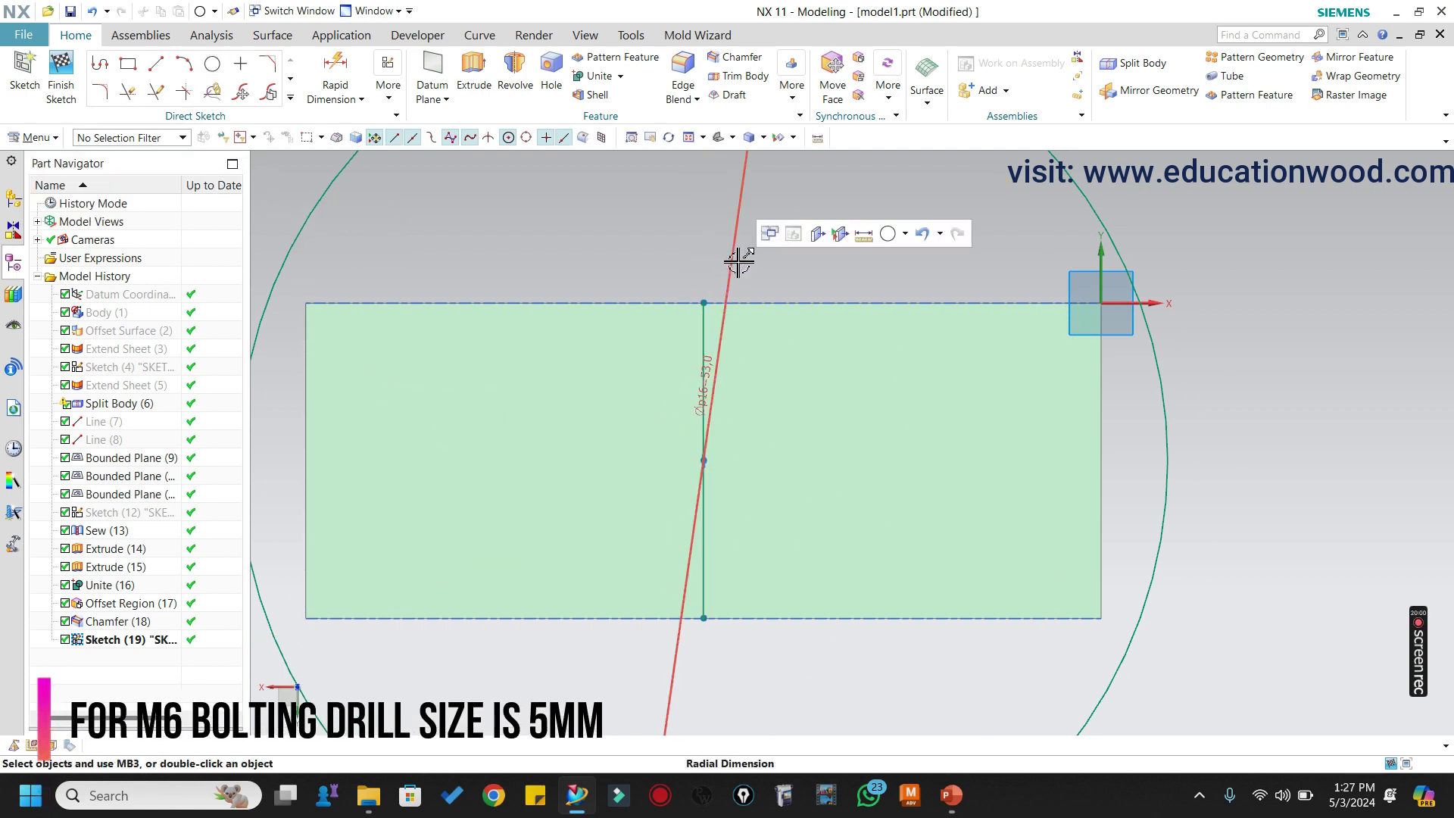
pyautogui.doubleClick(735, 260)
pyautogui.write('5')
pyautogui.press('Return')
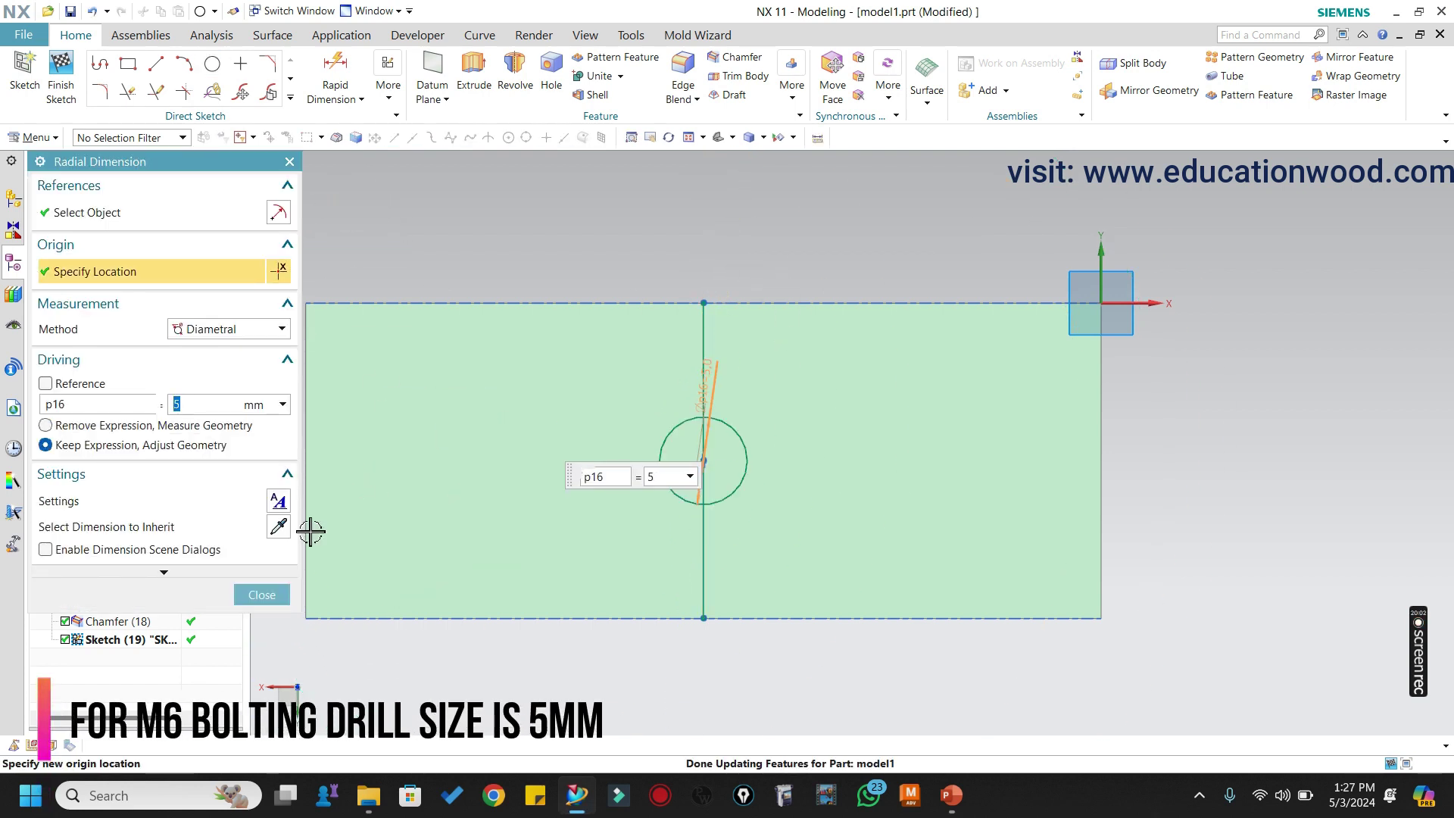
pyautogui.click(262, 596)
pyautogui.rightClick(704, 341)
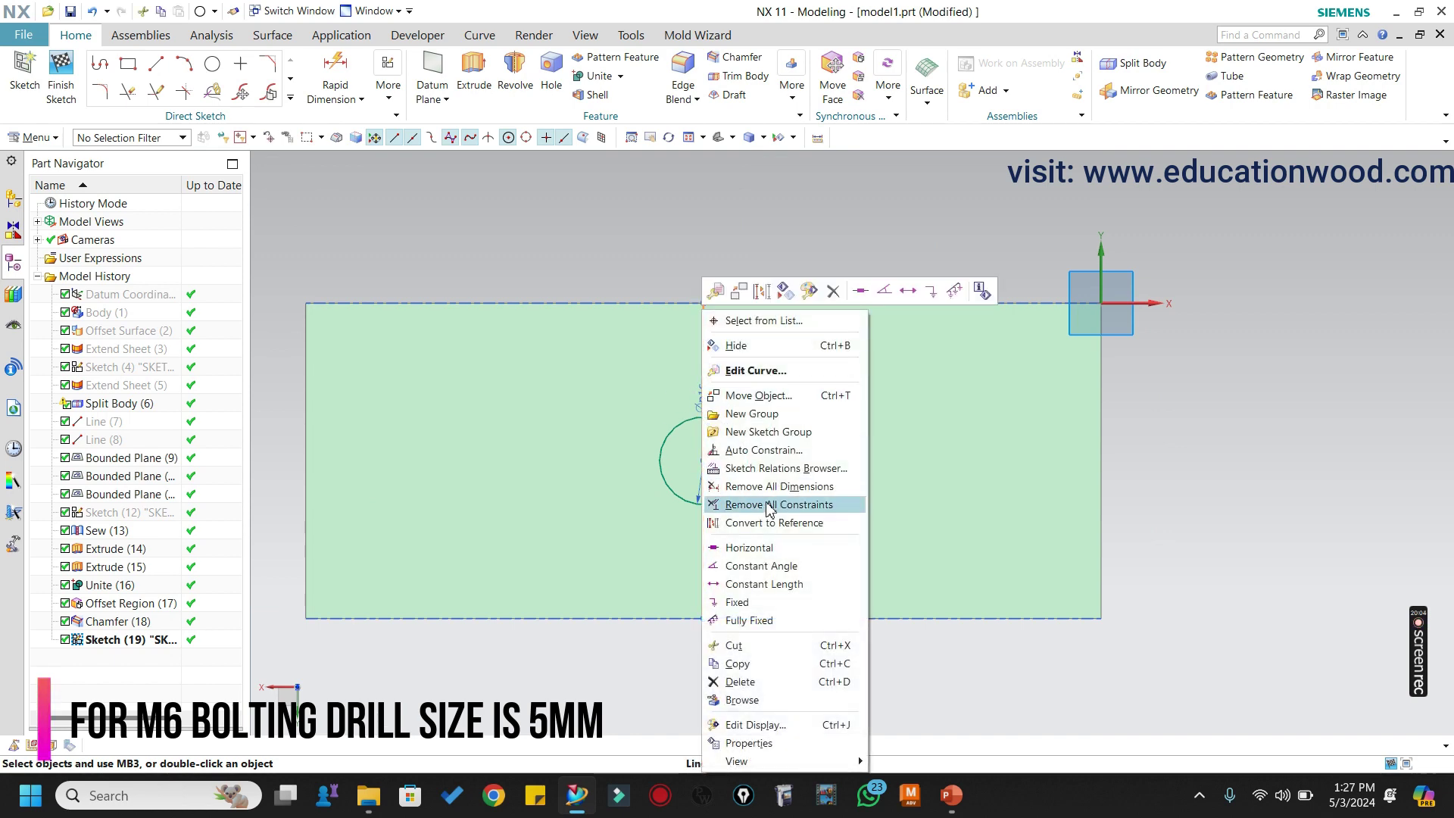
pyautogui.click(750, 521)
# Extrude the circle 12 mm down into the holder block as a subtracted hole.
pyautogui.scroll(-2, 870, 438)
pyautogui.moveTo(869, 438)
pyautogui.mouseDown(button='middle')
pyautogui.moveTo(893, 364)
pyautogui.moveTo(848, 315)
pyautogui.moveTo(619, 275)
pyautogui.mouseUp(button='middle')
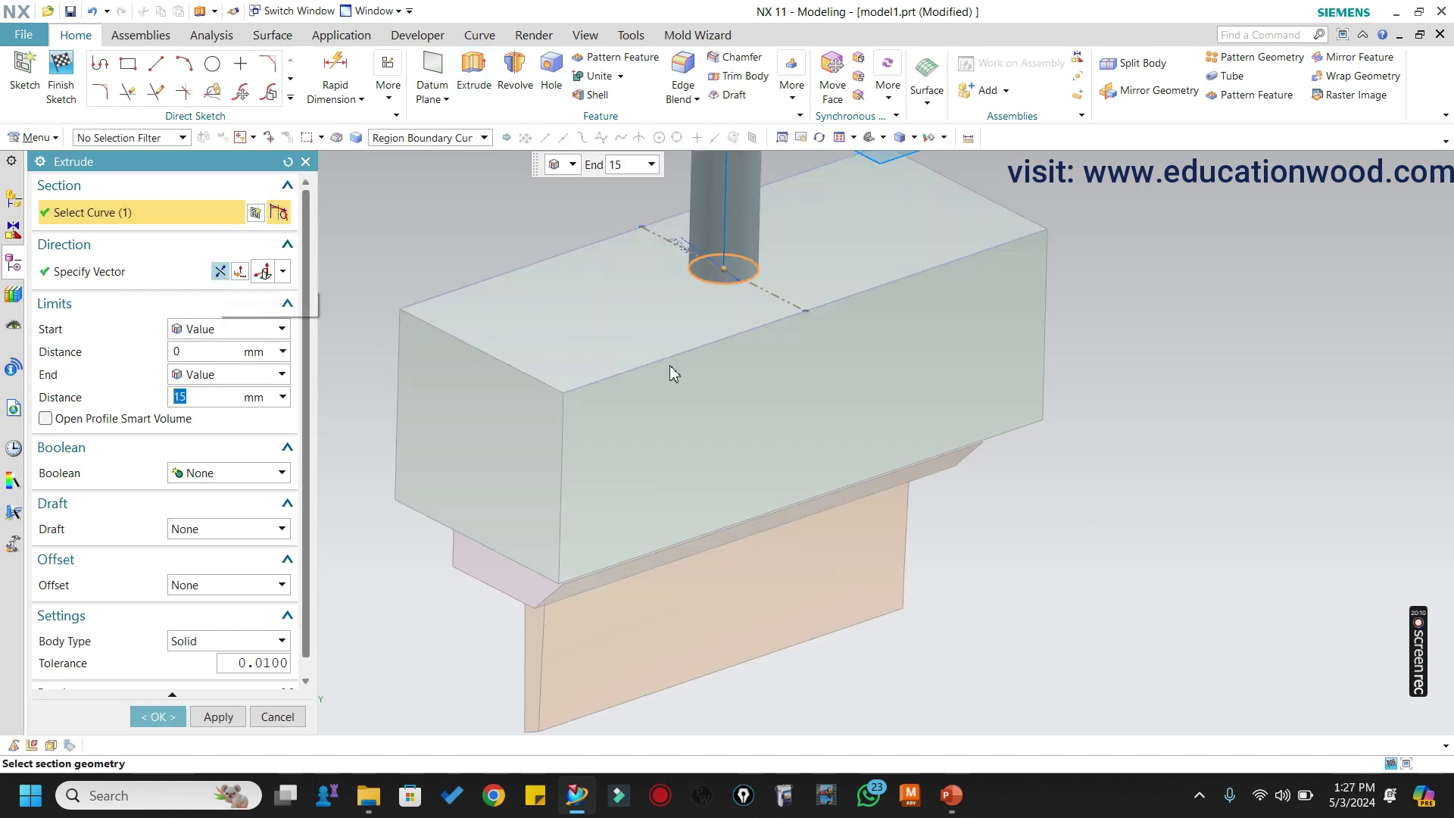
pyautogui.moveTo(678, 397)
pyautogui.mouseDown(button='middle')
pyautogui.moveTo(659, 380)
pyautogui.moveTo(666, 391)
pyautogui.mouseUp(button='middle')
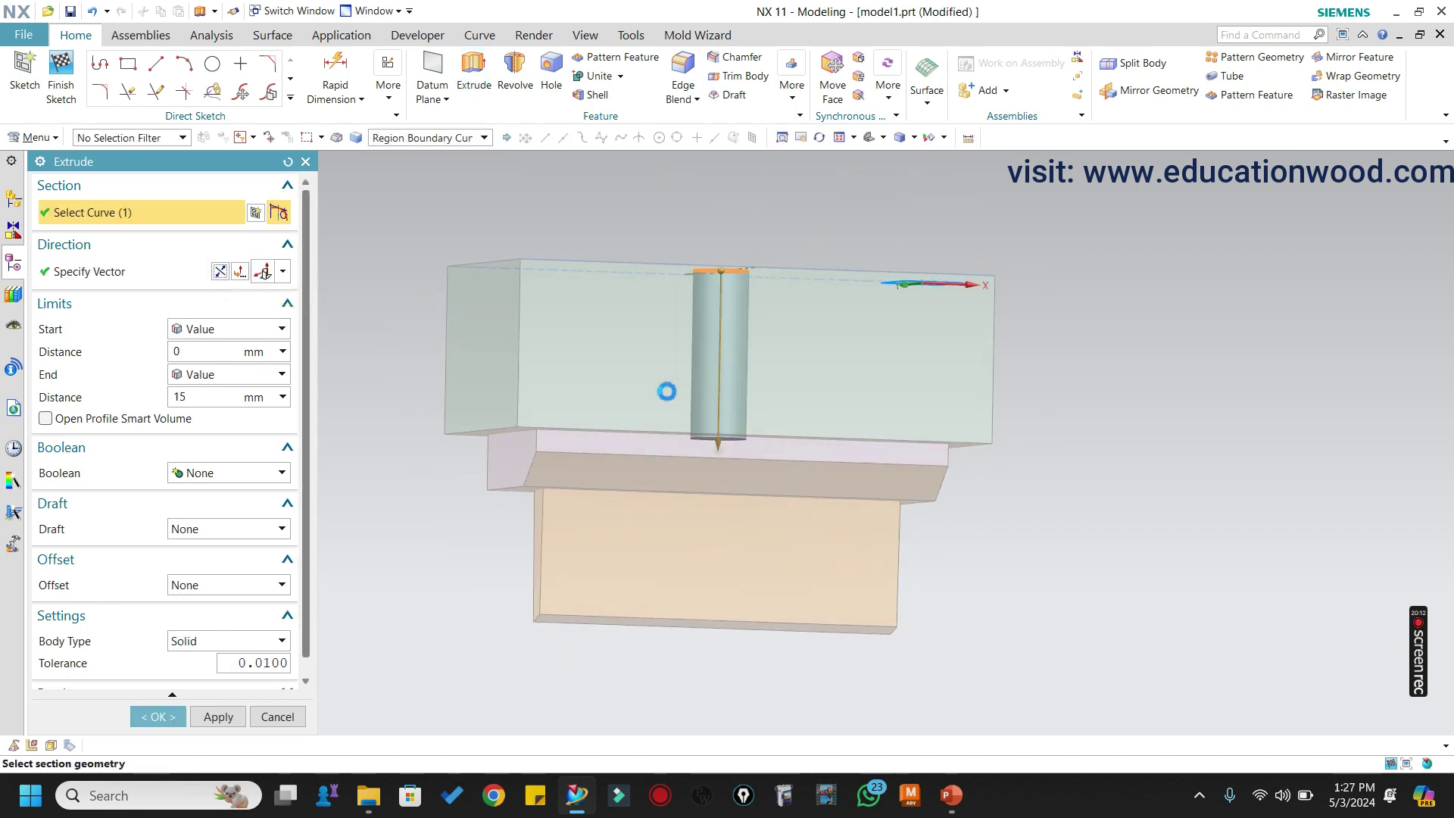
pyautogui.press('F8')
pyautogui.moveTo(725, 451); pyautogui.dragTo(692, 412)
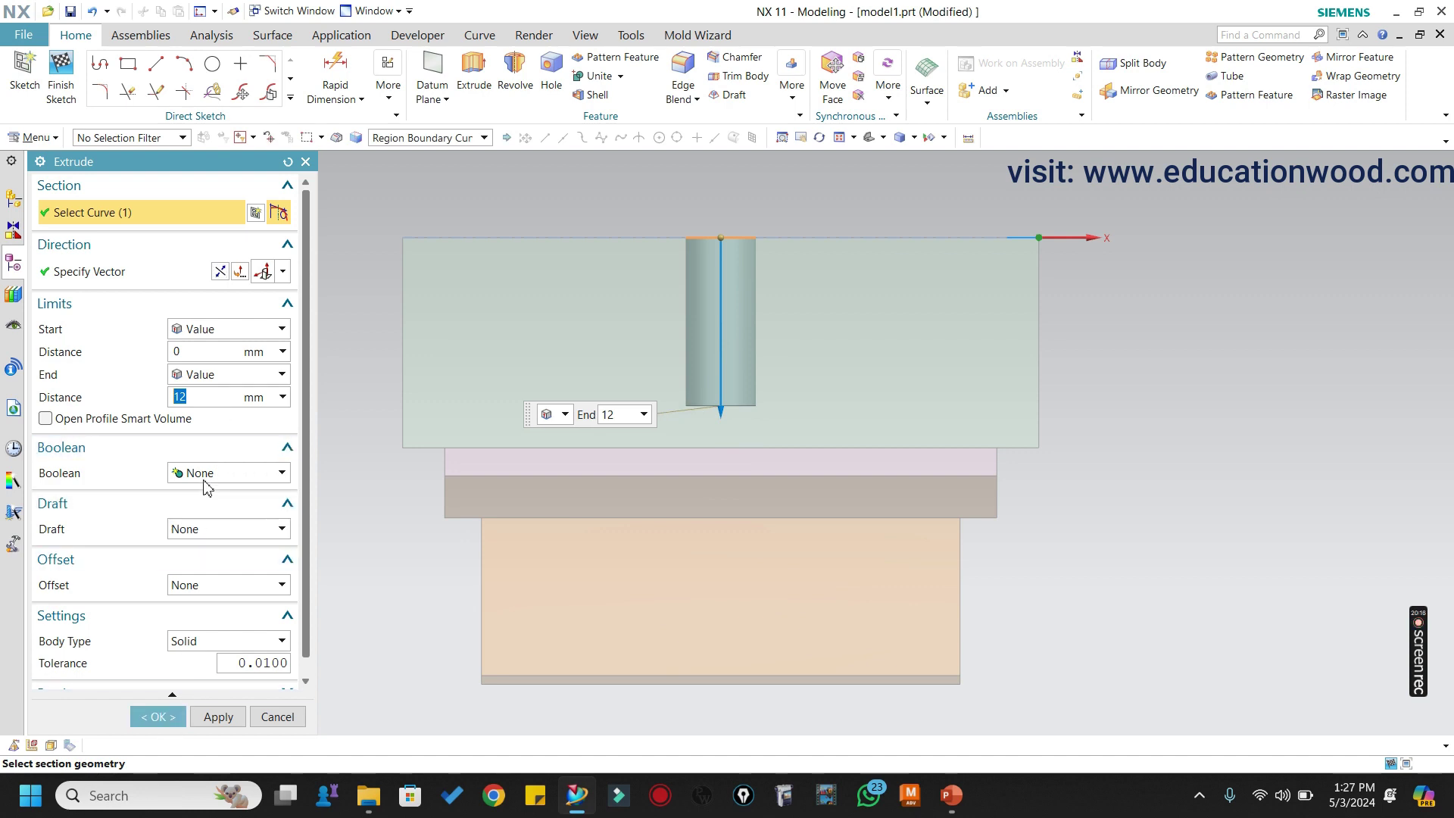
pyautogui.click(227, 472)
pyautogui.click(199, 531)
pyautogui.click(157, 717)
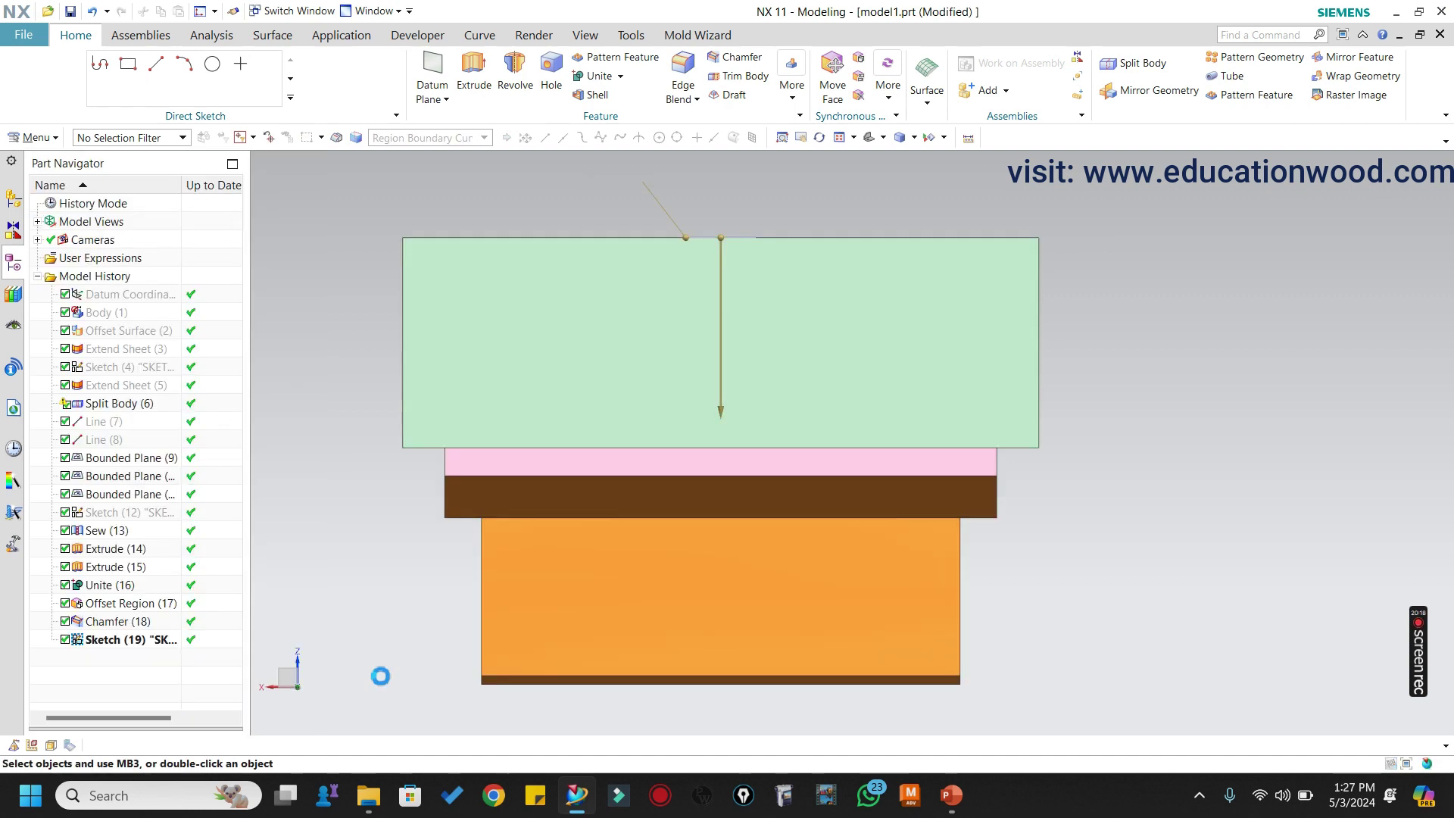
# Chamfer the bottom edge of the hole in the holder block with a symmetric distance of 2.5 mm.
pyautogui.moveTo(380, 675); pyautogui.dragTo(715, 405, button='middle')
pyautogui.scroll(3, 708, 445)
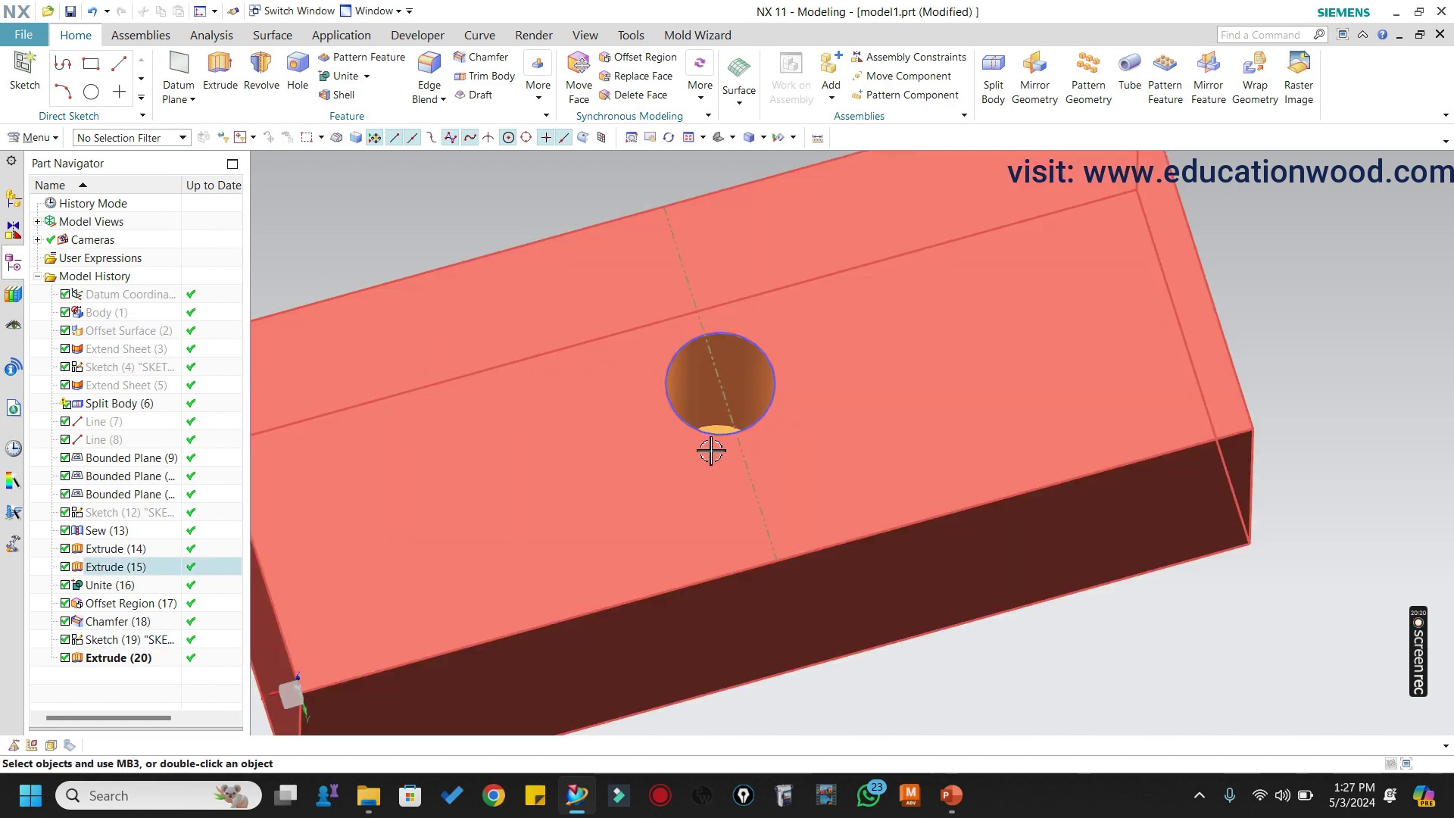
pyautogui.click(480, 57)
pyautogui.scroll(2, 708, 464)
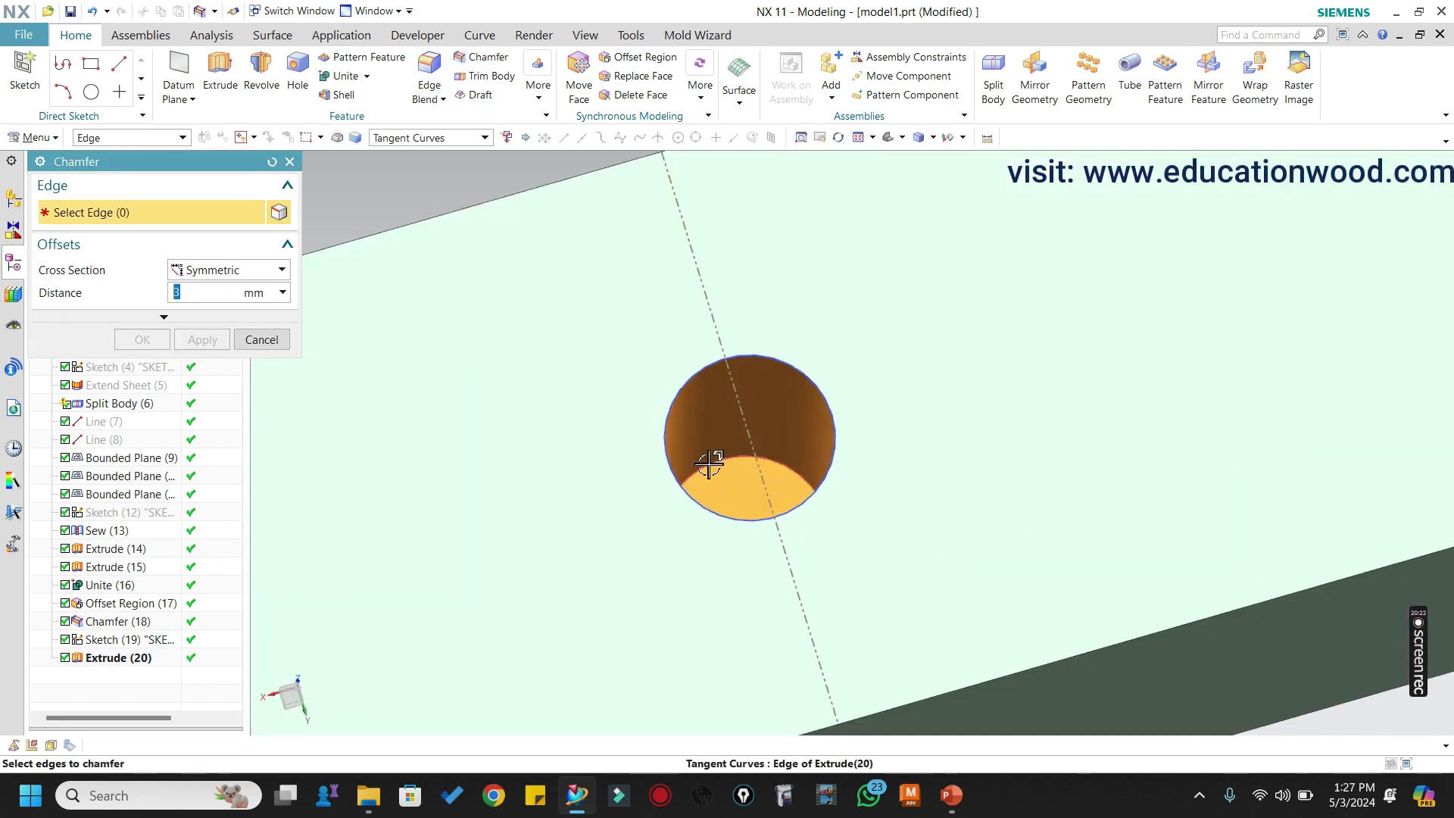
pyautogui.click(720, 476)
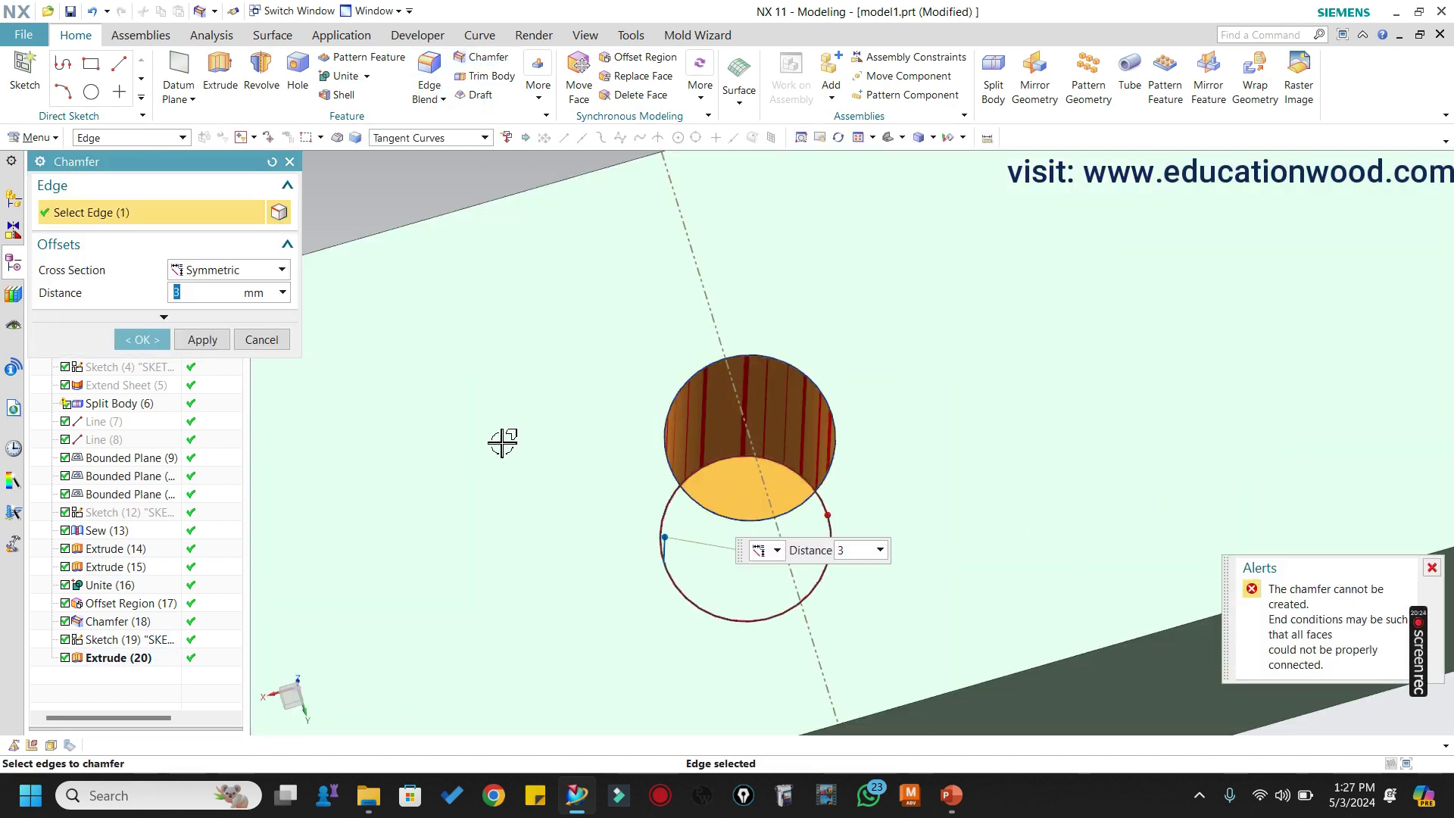
pyautogui.write('2')
pyautogui.press('Return')
pyautogui.moveTo(641, 441); pyautogui.dragTo(444, 410, button='middle')
pyautogui.write('.5')
pyautogui.press('Return')
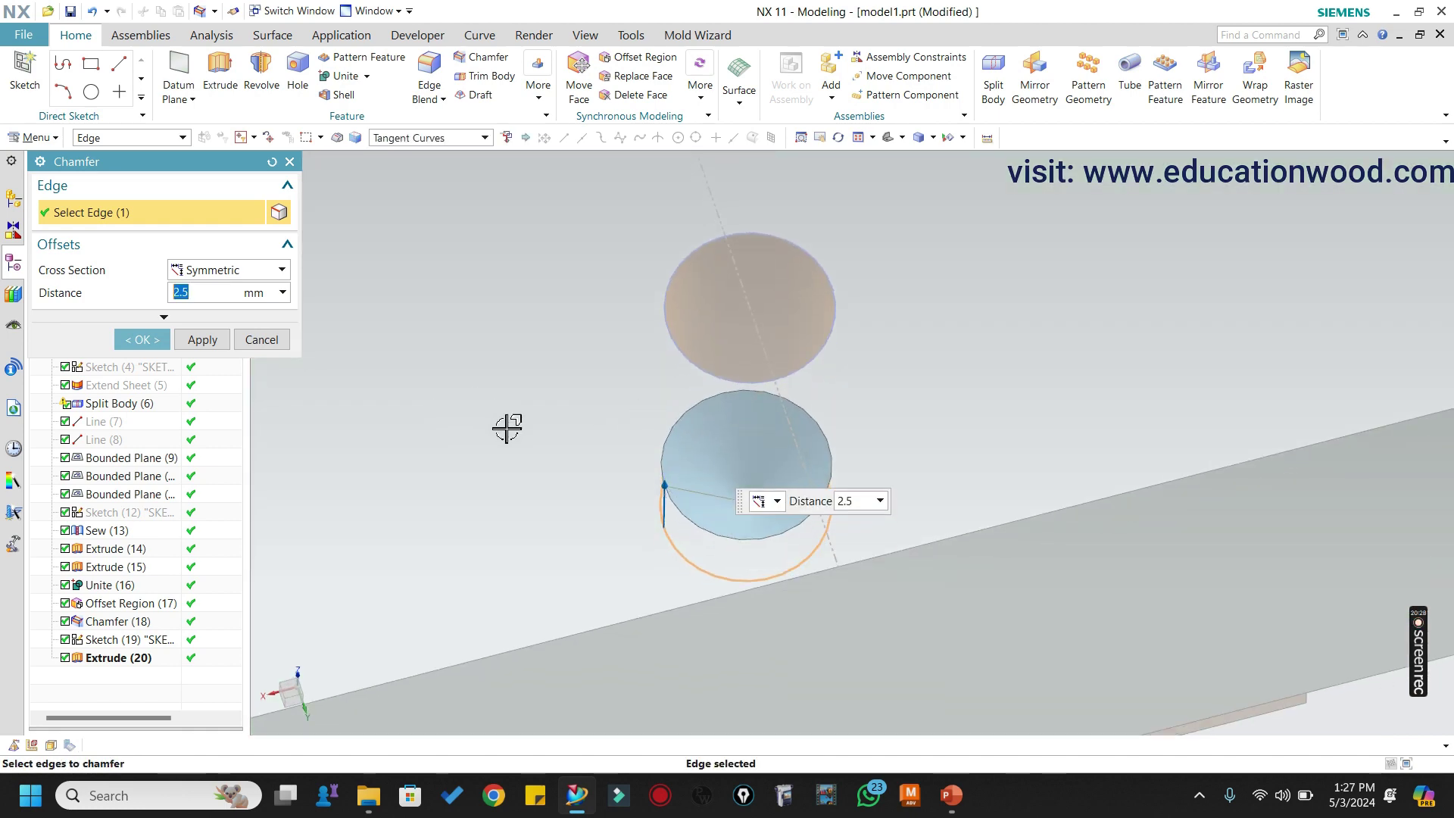
pyautogui.click(142, 340)
# Inspect the hole's depth and conical bottom in a temporary section view of the electrode on the X plane.
pyautogui.moveTo(847, 406); pyautogui.dragTo(846, 377, button='middle')
pyautogui.hotkey('ctrl', 'h')
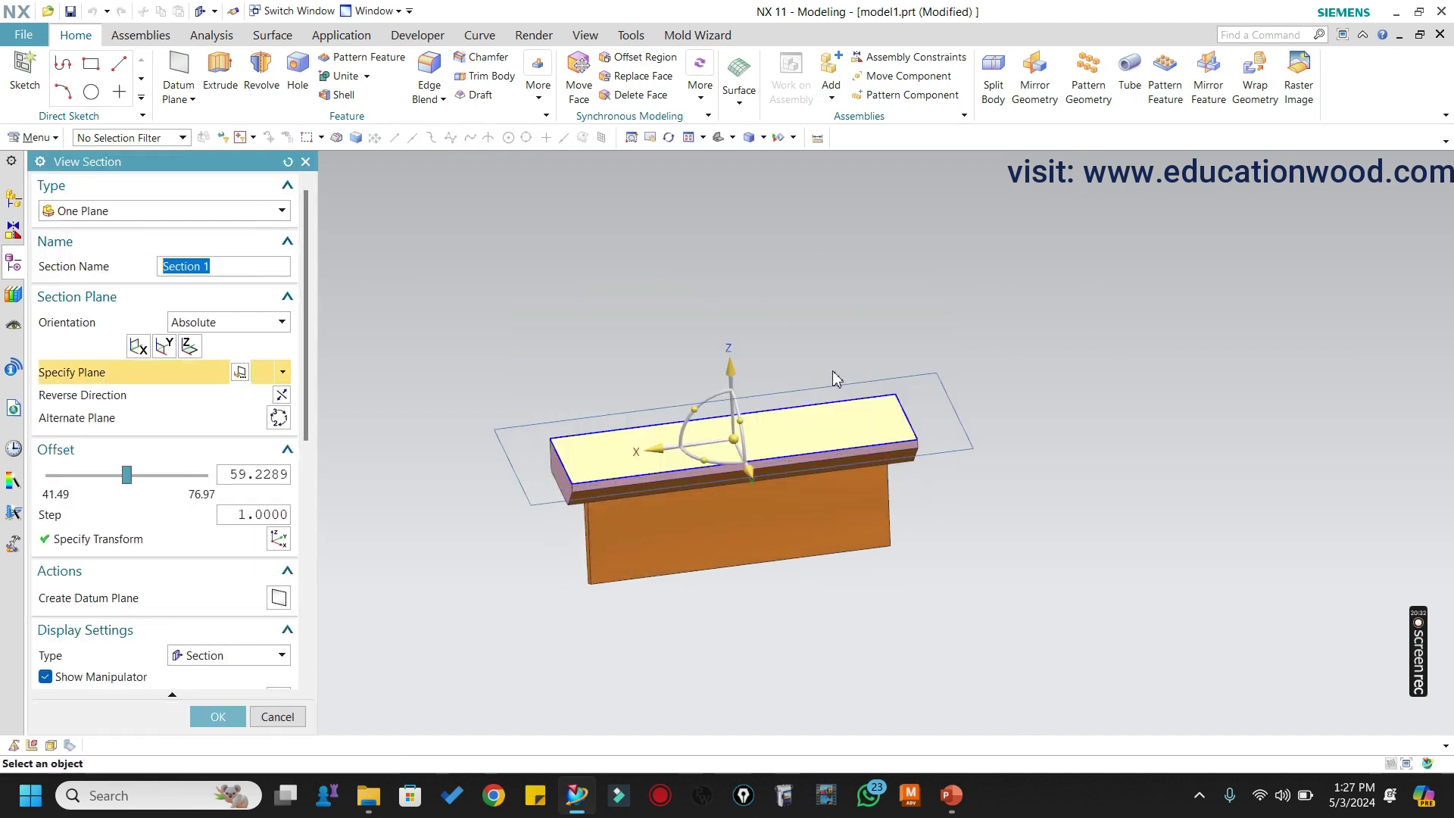
pyautogui.click(277, 717)
pyautogui.moveTo(851, 285); pyautogui.dragTo(837, 285, button='middle')
pyautogui.hotkey('ctrl', 'h')
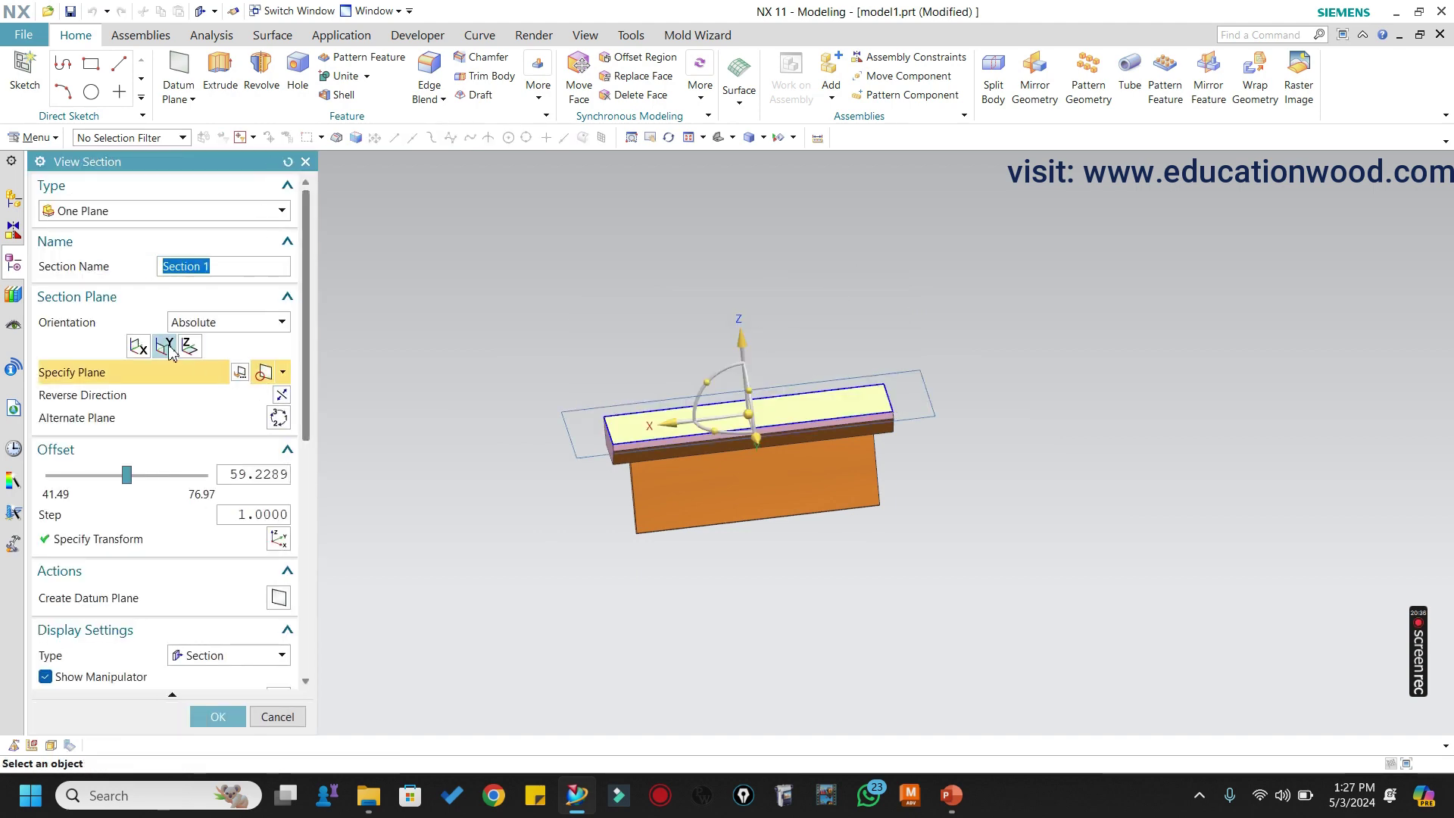
pyautogui.click(137, 350)
pyautogui.moveTo(790, 318); pyautogui.dragTo(871, 273, button='middle')
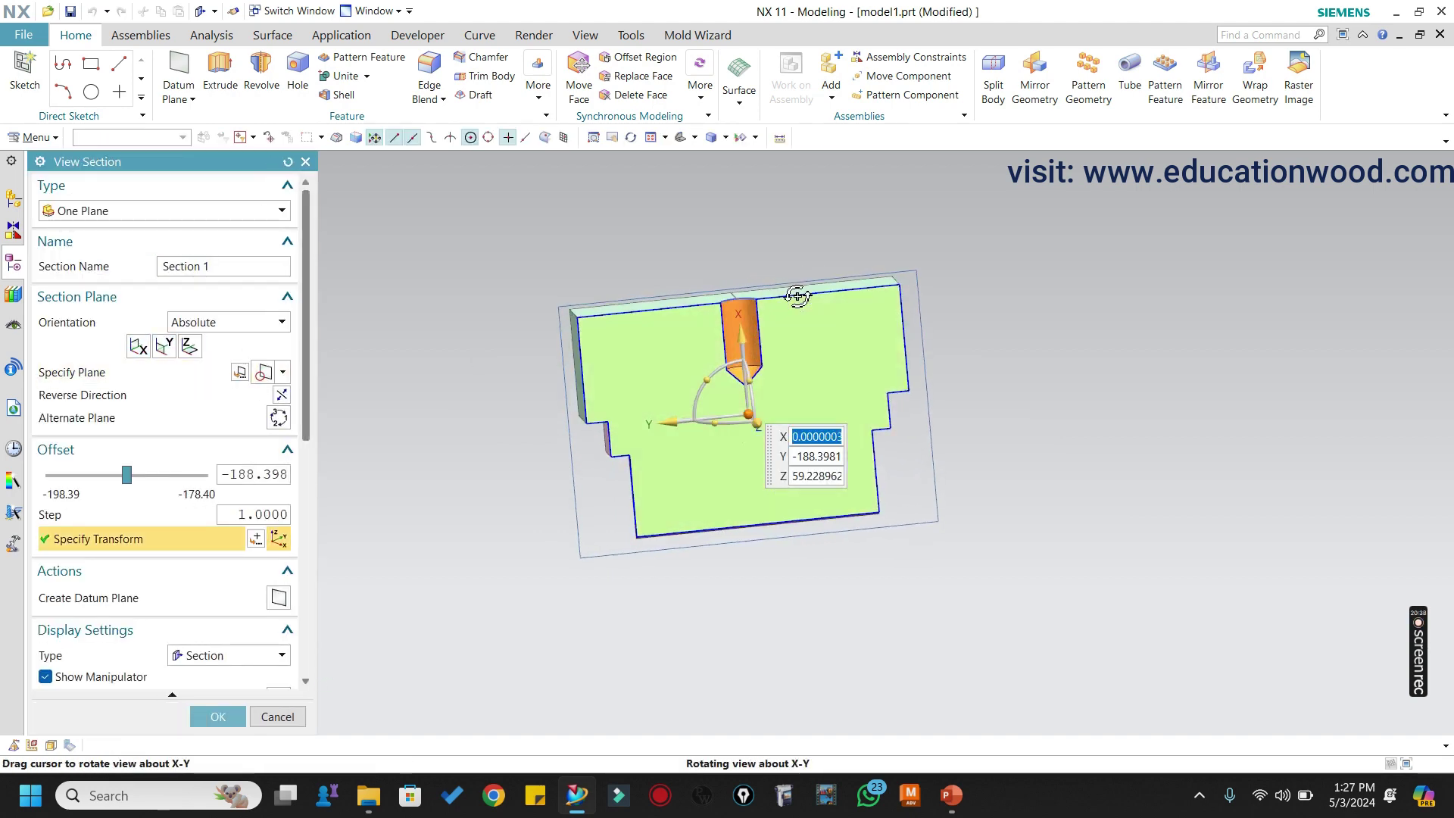
pyautogui.click(275, 717)
# Display only the cavity block and the electrode, hiding the datums, sketches, curves and construction sheets.
pyautogui.moveTo(681, 474)
pyautogui.mouseDown(button='middle')
pyautogui.moveTo(698, 455)
pyautogui.moveTo(870, 474)
pyautogui.moveTo(679, 474)
pyautogui.mouseUp(button='middle')
pyautogui.moveTo(717, 405); pyautogui.dragTo(789, 432, button='middle')
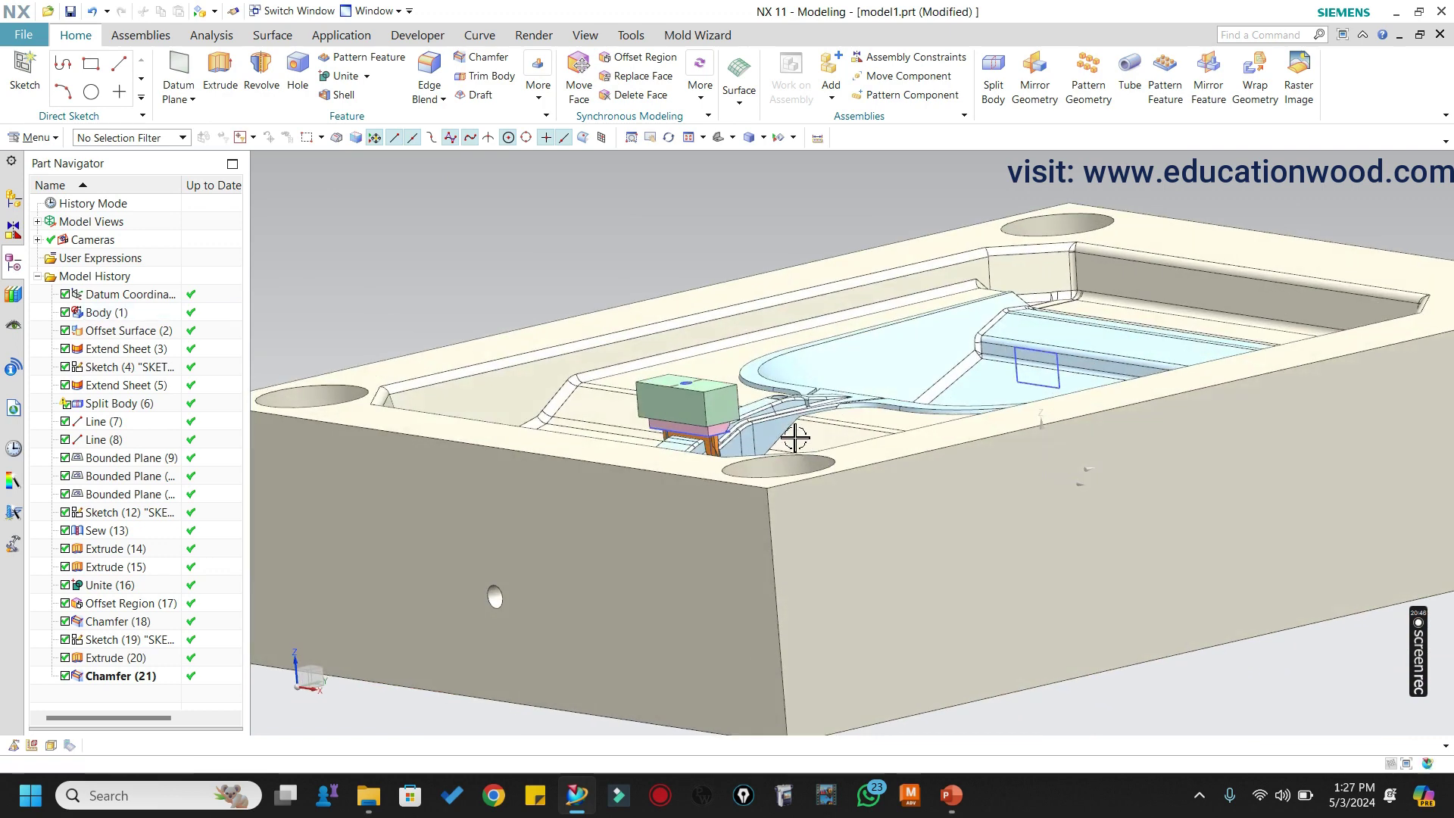
pyautogui.click(781, 431)
pyautogui.hotkey('ctrl', 'b')
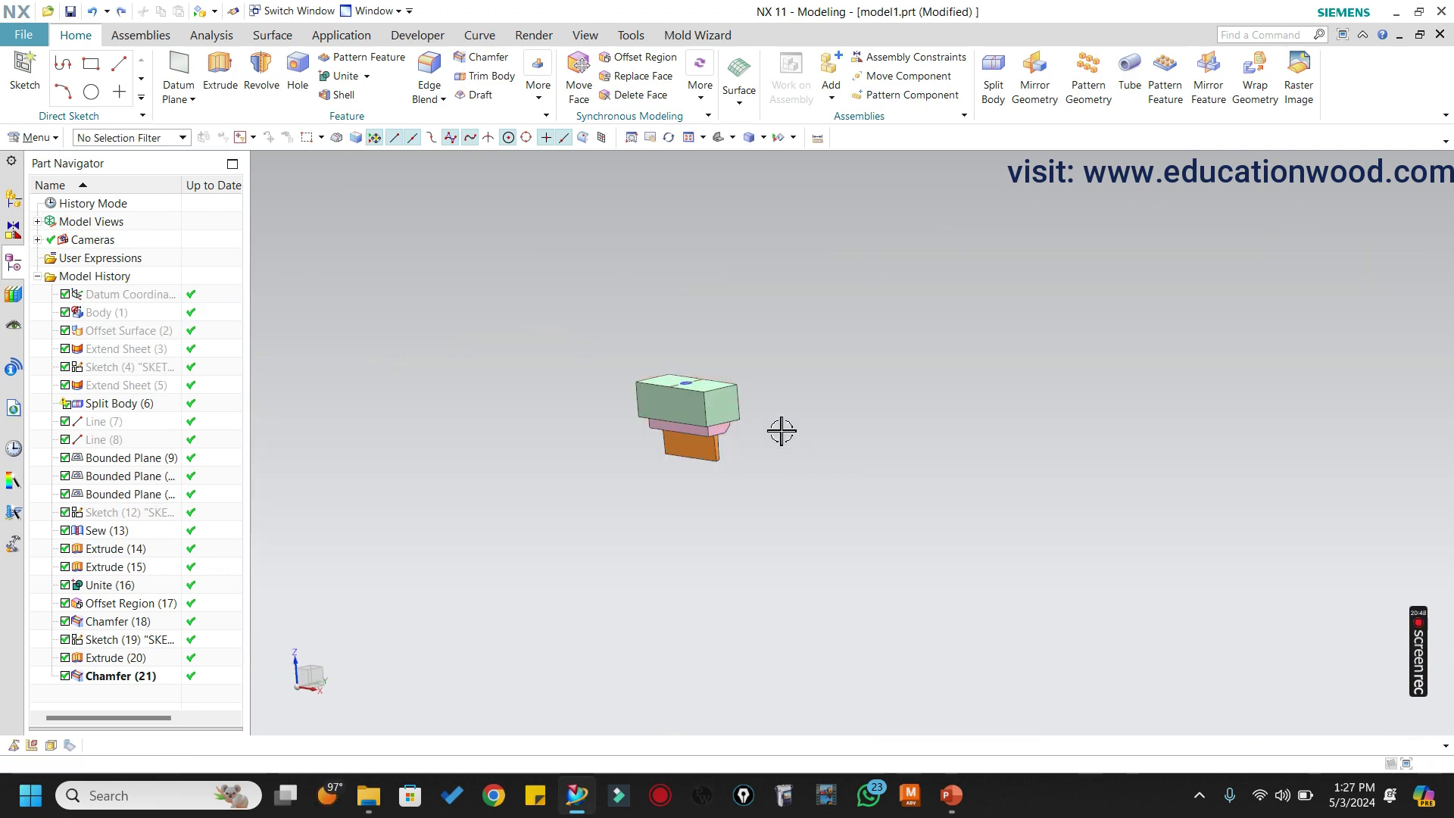
pyautogui.hotkey('ctrl', 'shift', 'b')
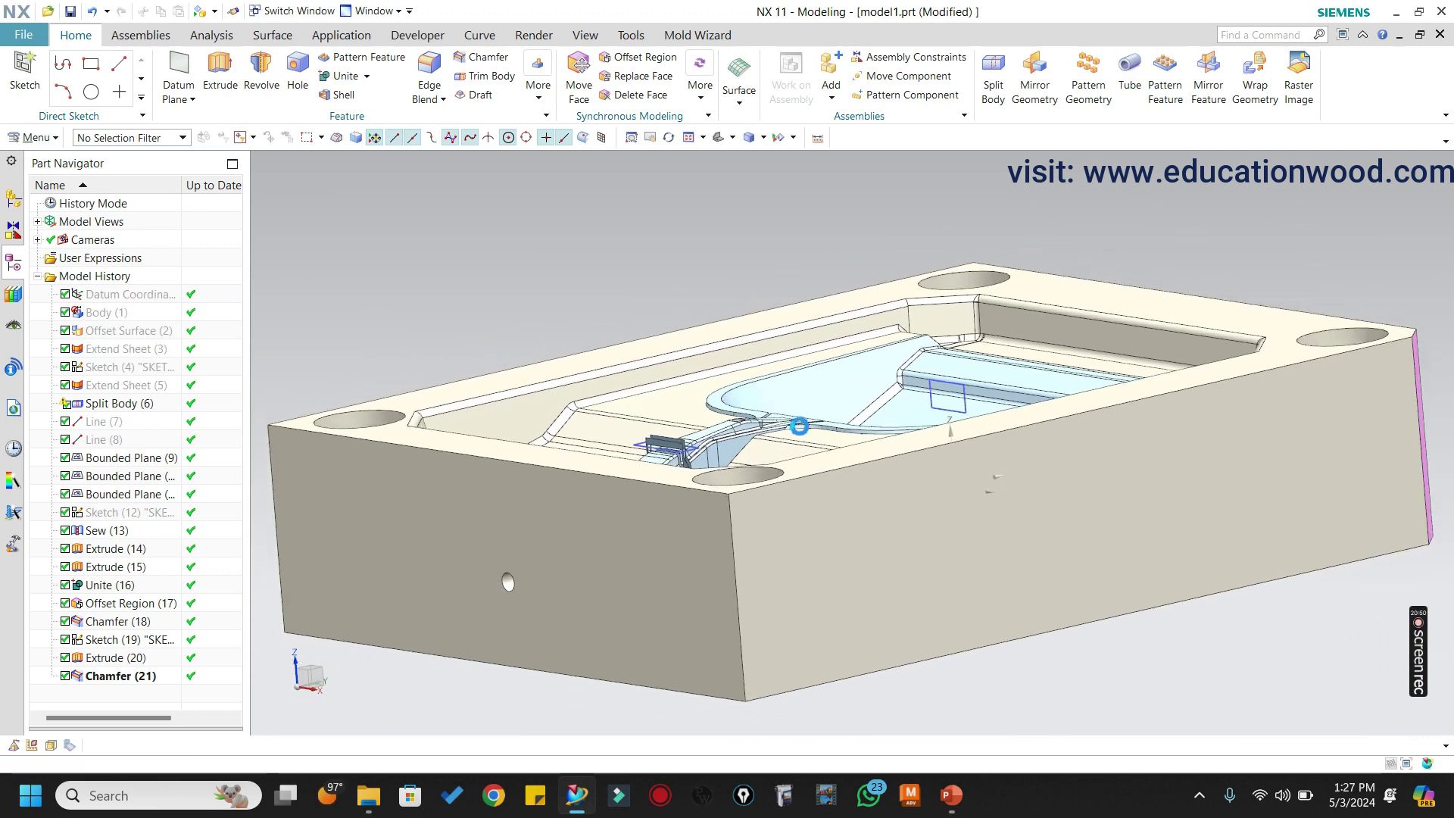
pyautogui.hotkey('ctrl', 'shift', 'i')
pyautogui.click(854, 542)
pyautogui.click(282, 267)
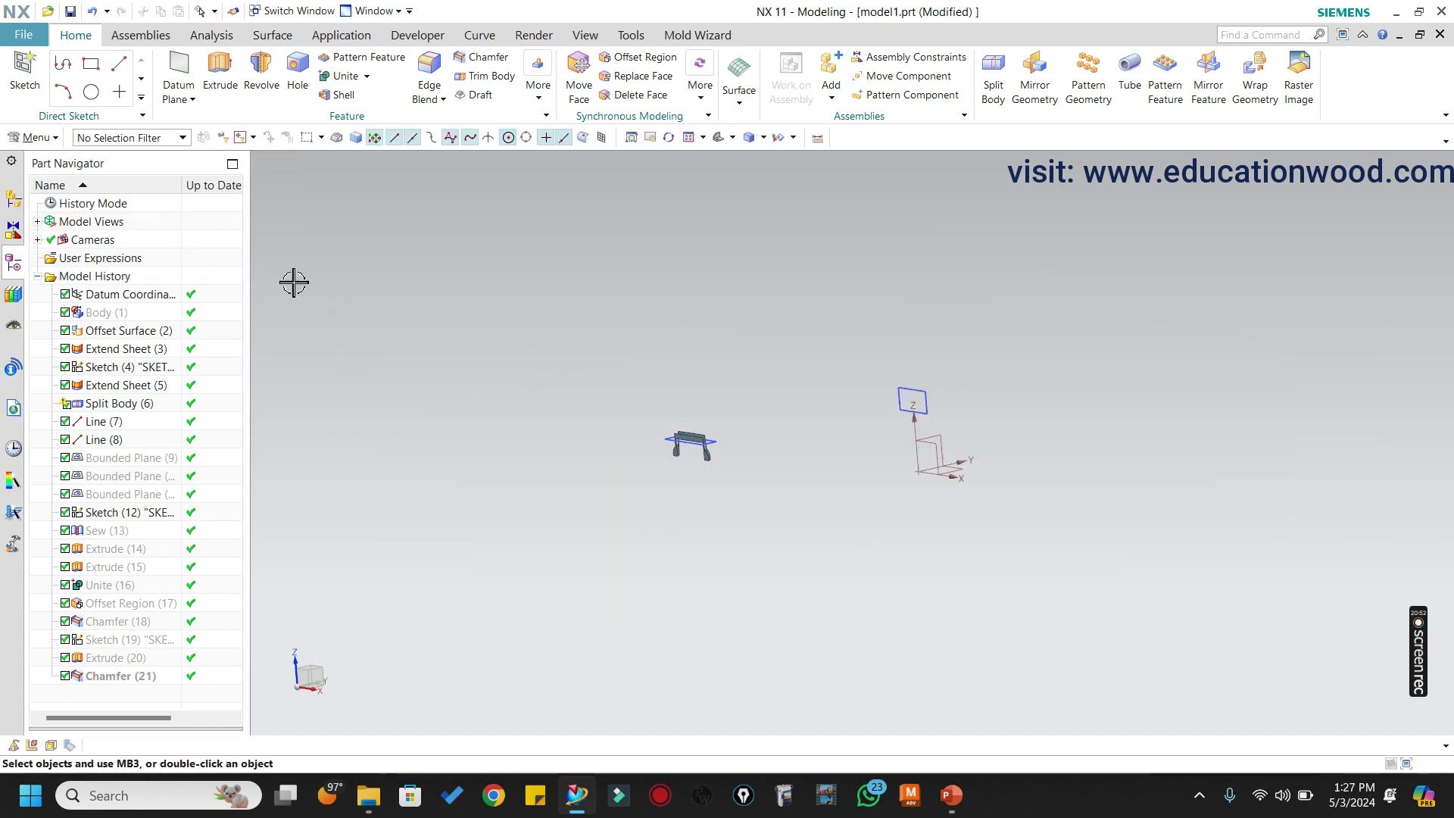
pyautogui.hotkey('ctrl', 'shift', 'b')
pyautogui.moveTo(750, 399); pyautogui.dragTo(721, 425, button='middle')
pyautogui.scroll(2, 652, 392)
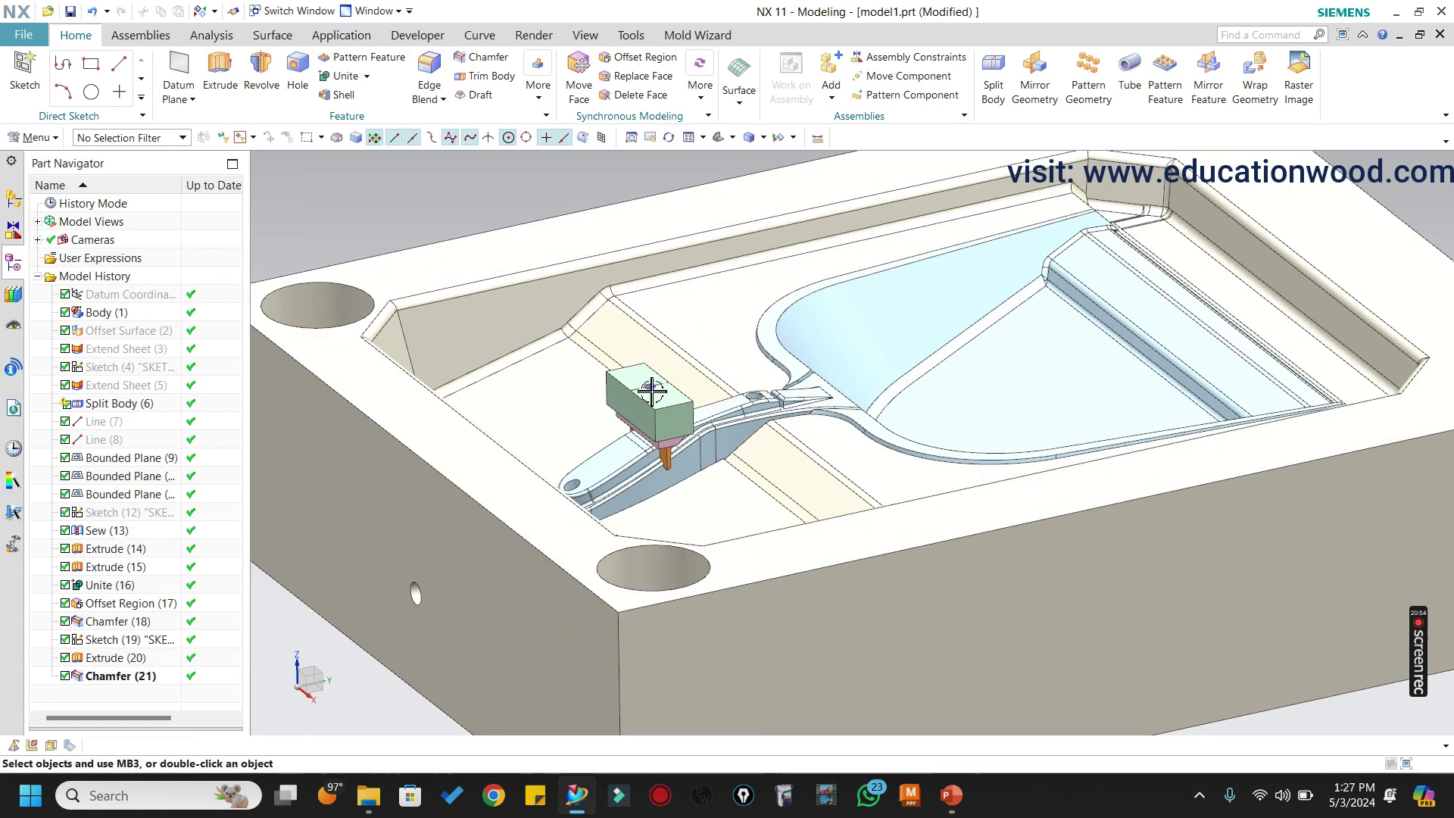
# Hide the hole's sketch on the holder block's top face.
pyautogui.rightClick(652, 393)
pyautogui.click(686, 36)
pyautogui.scroll(-5, 648, 353)
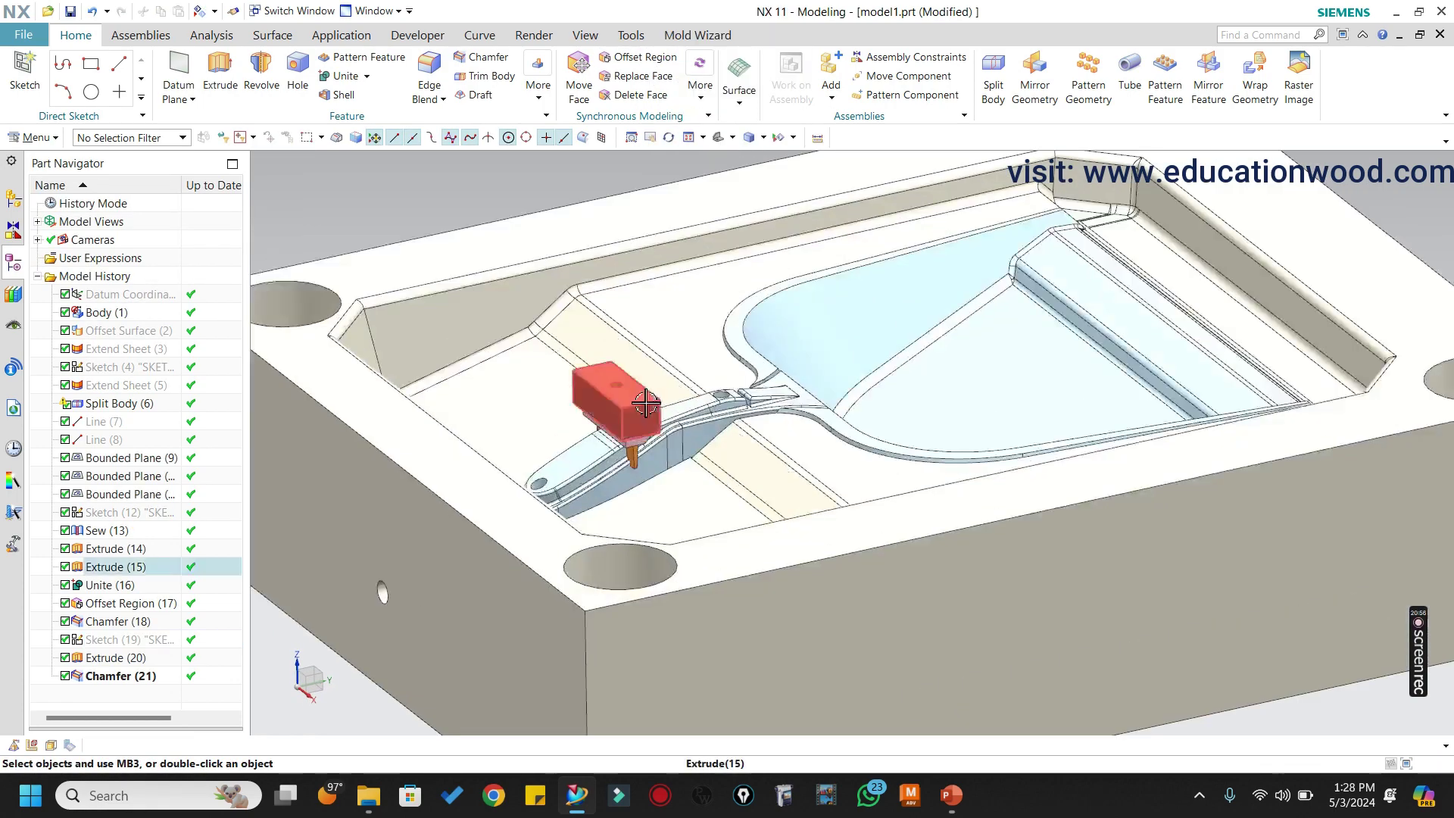
# Move the electrode about 44 mm up along Z, out of the cavity slot, and undo the move.
pyautogui.moveTo(720, 412)
pyautogui.mouseDown(button='middle')
pyautogui.moveTo(769, 418)
pyautogui.moveTo(738, 413)
pyautogui.mouseUp(button='middle')
pyautogui.scroll(3, 713, 411)
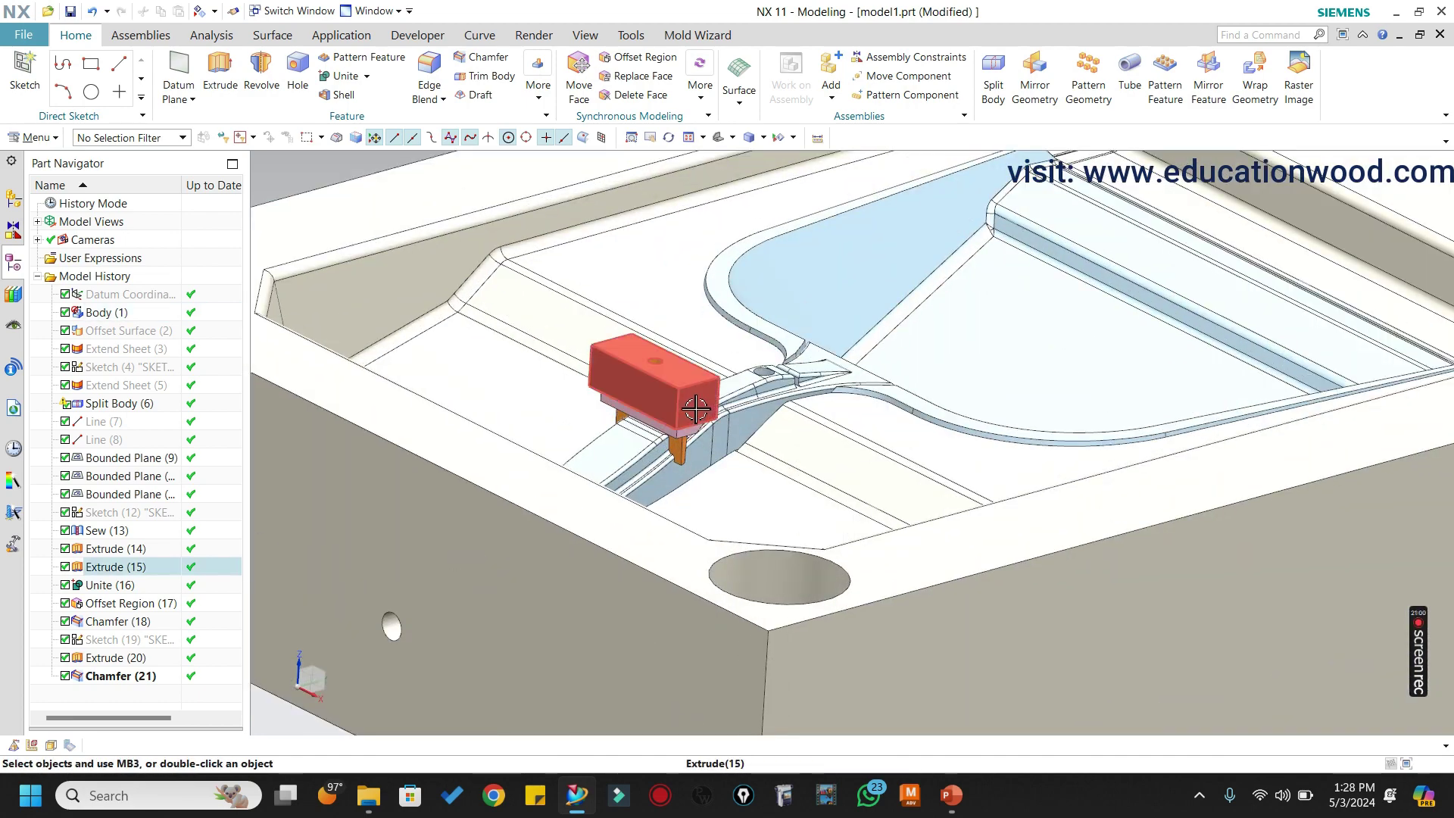
pyautogui.hotkey('ctrl', 't')
pyautogui.click(668, 392)
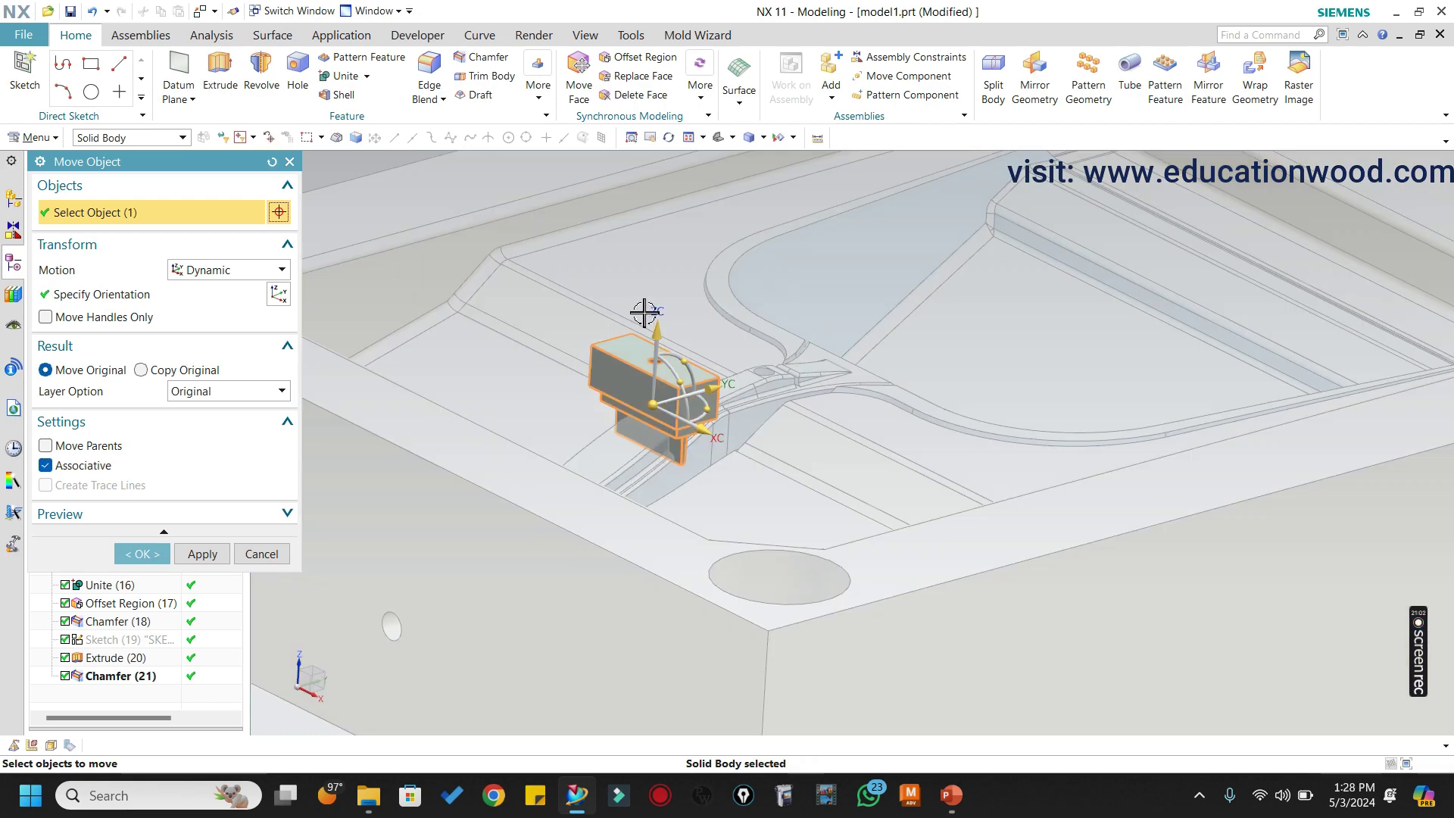
pyautogui.moveTo(663, 341); pyautogui.dragTo(664, 220)
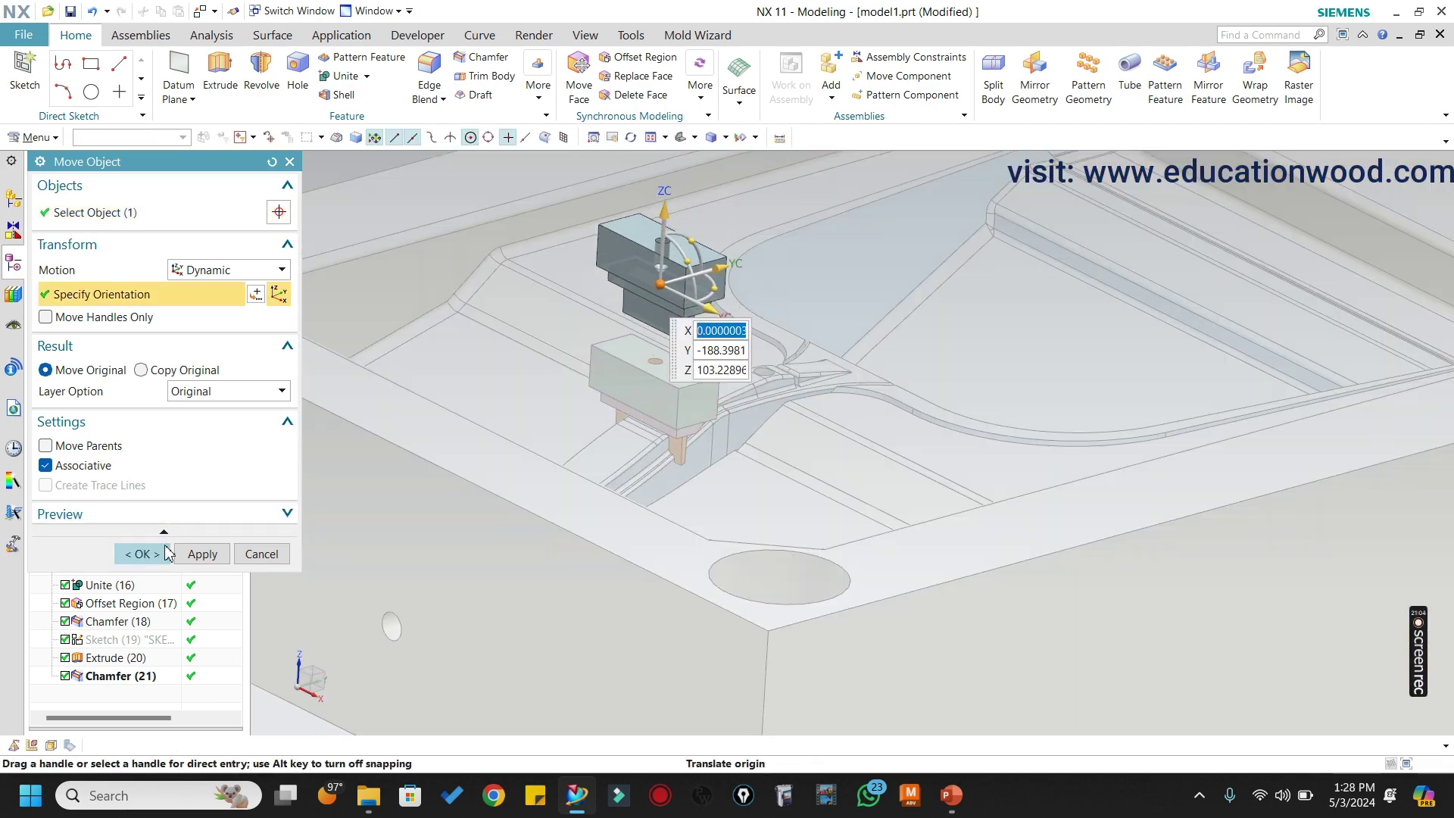
pyautogui.click(142, 554)
pyautogui.scroll(-2, 618, 418)
pyautogui.moveTo(761, 337)
pyautogui.mouseDown(button='middle')
pyautogui.moveTo(691, 342)
pyautogui.moveTo(758, 334)
pyautogui.mouseUp(button='middle')
pyautogui.click(767, 351)
pyautogui.scroll(3, 750, 379)
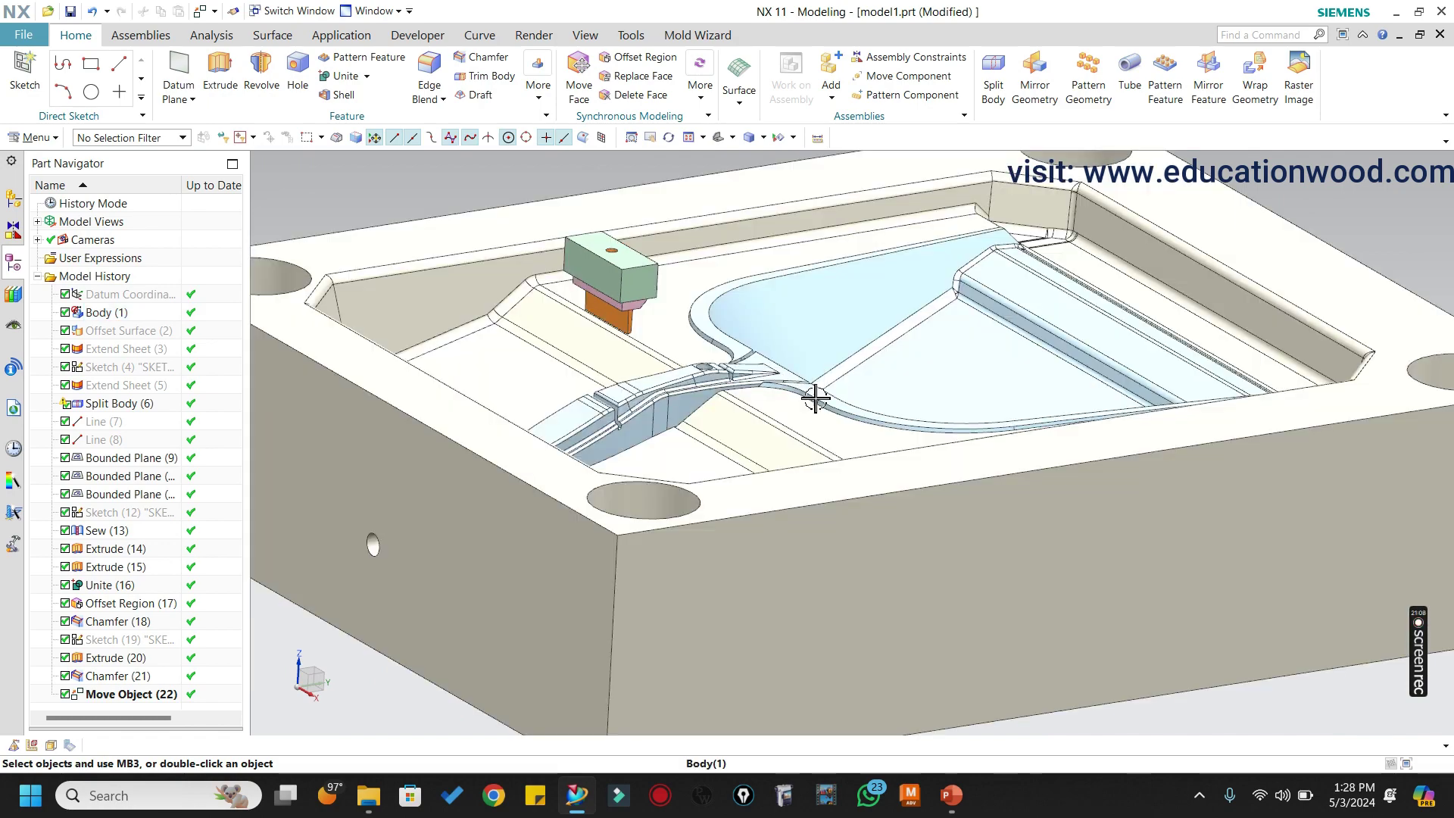
pyautogui.scroll(3, 612, 428)
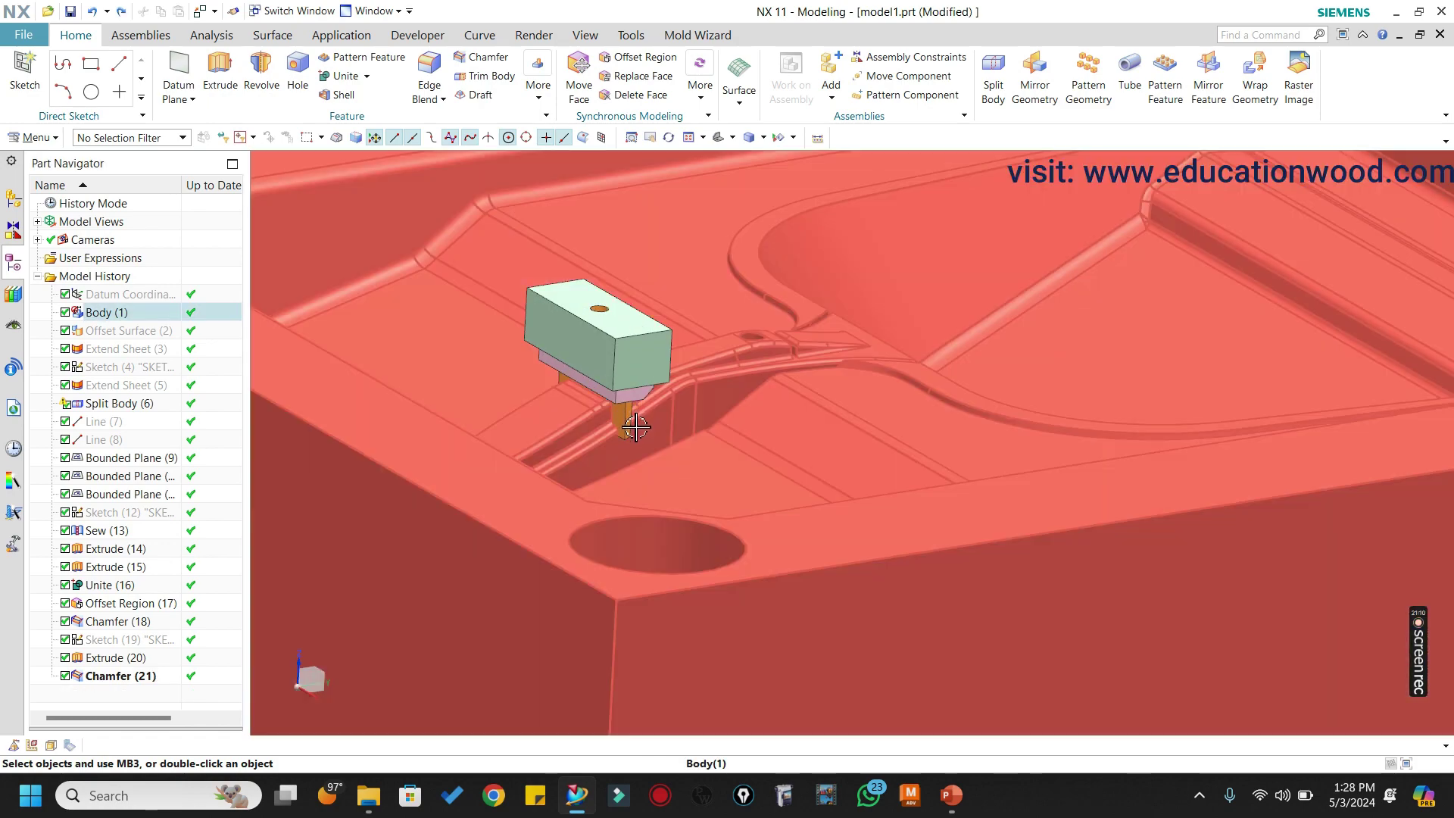
# Examine how the finished electrode sits in the cavity block's slot from several angles.
pyautogui.scroll(-3, 647, 407)
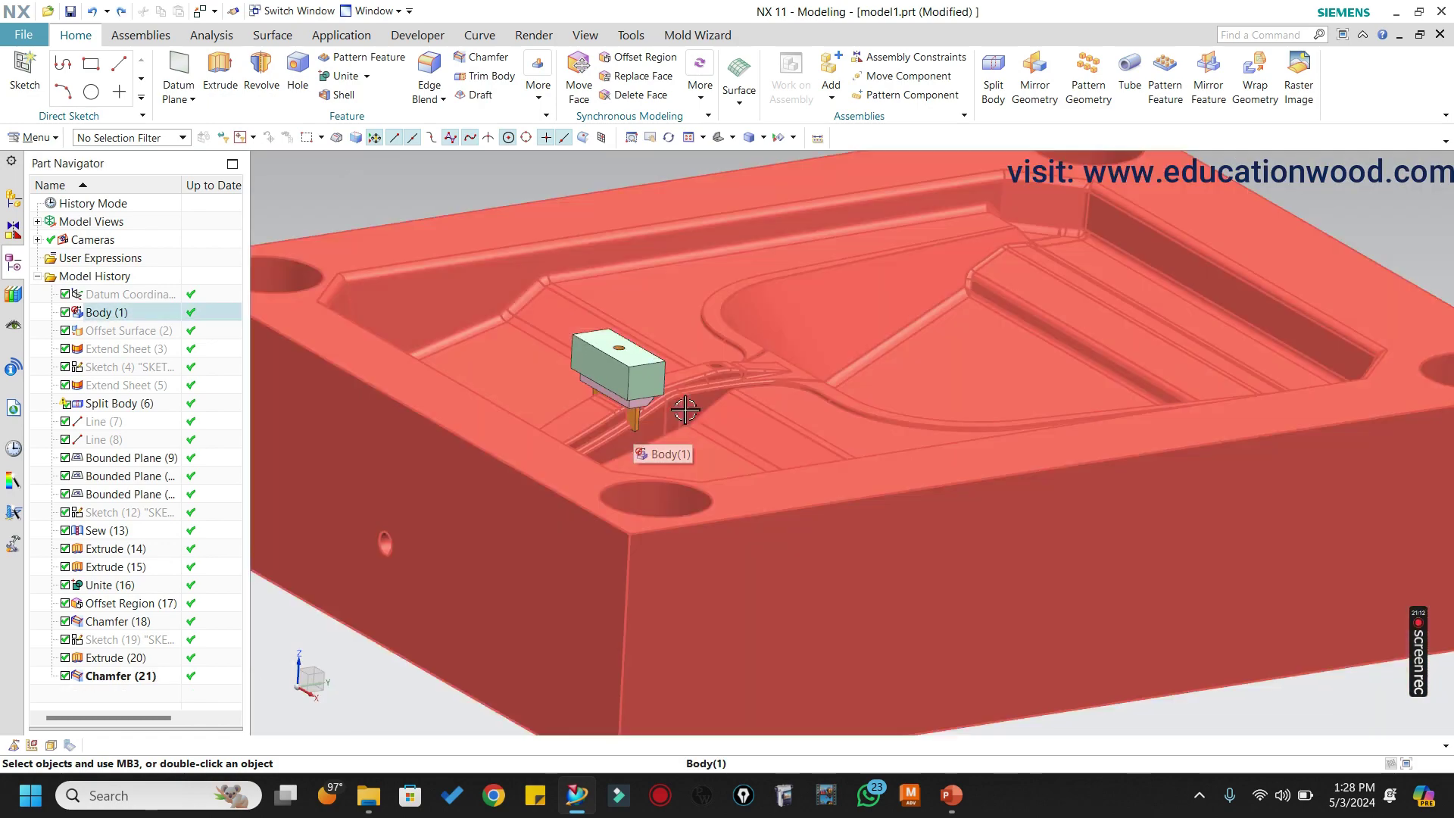
pyautogui.scroll(-3, 706, 413)
pyautogui.moveTo(749, 403)
pyautogui.mouseDown(button='middle')
pyautogui.moveTo(727, 406)
pyautogui.moveTo(743, 406)
pyautogui.mouseUp(button='middle')
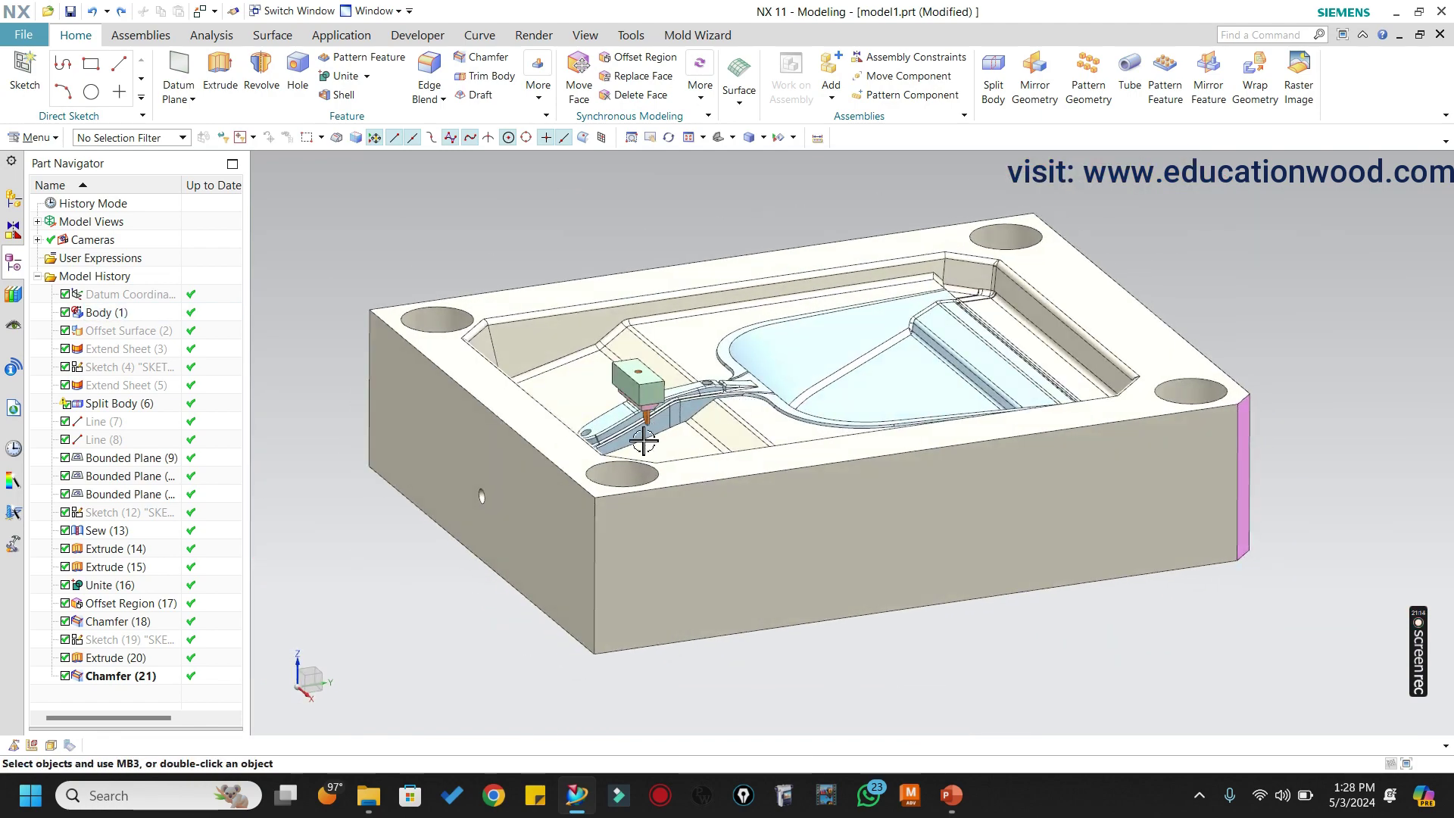
pyautogui.scroll(3, 644, 437)
pyautogui.scroll(-3, 717, 454)
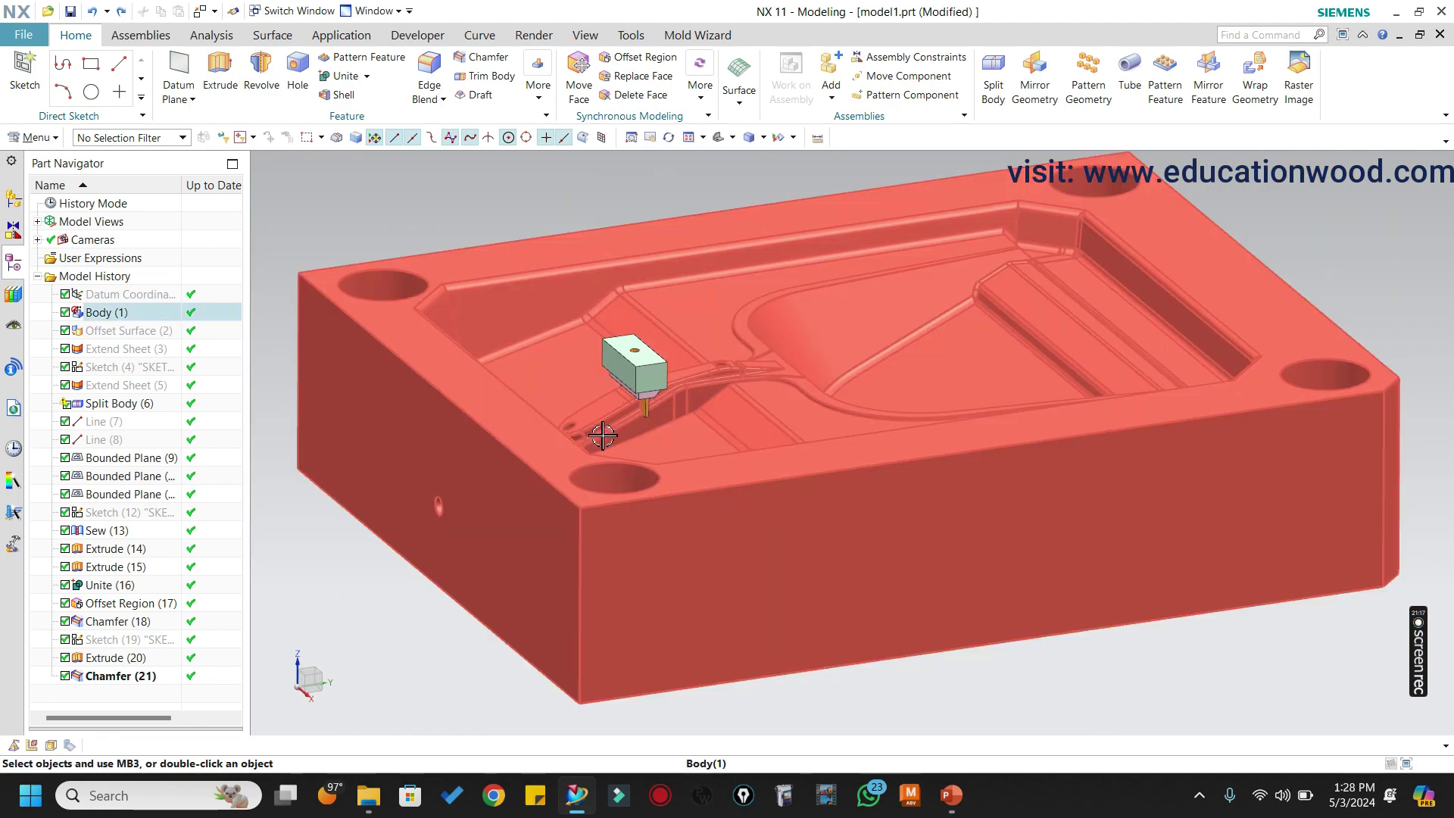
pyautogui.moveTo(616, 438); pyautogui.dragTo(801, 434, button='middle')
pyautogui.scroll(-2, 801, 435)
pyautogui.scroll(1, 997, 427)
pyautogui.moveTo(992, 429); pyautogui.dragTo(973, 403, button='middle')
pyautogui.scroll(-2, 989, 447)
pyautogui.scroll(1, 919, 414)
pyautogui.moveTo(548, 325); pyautogui.dragTo(535, 324, button='middle')
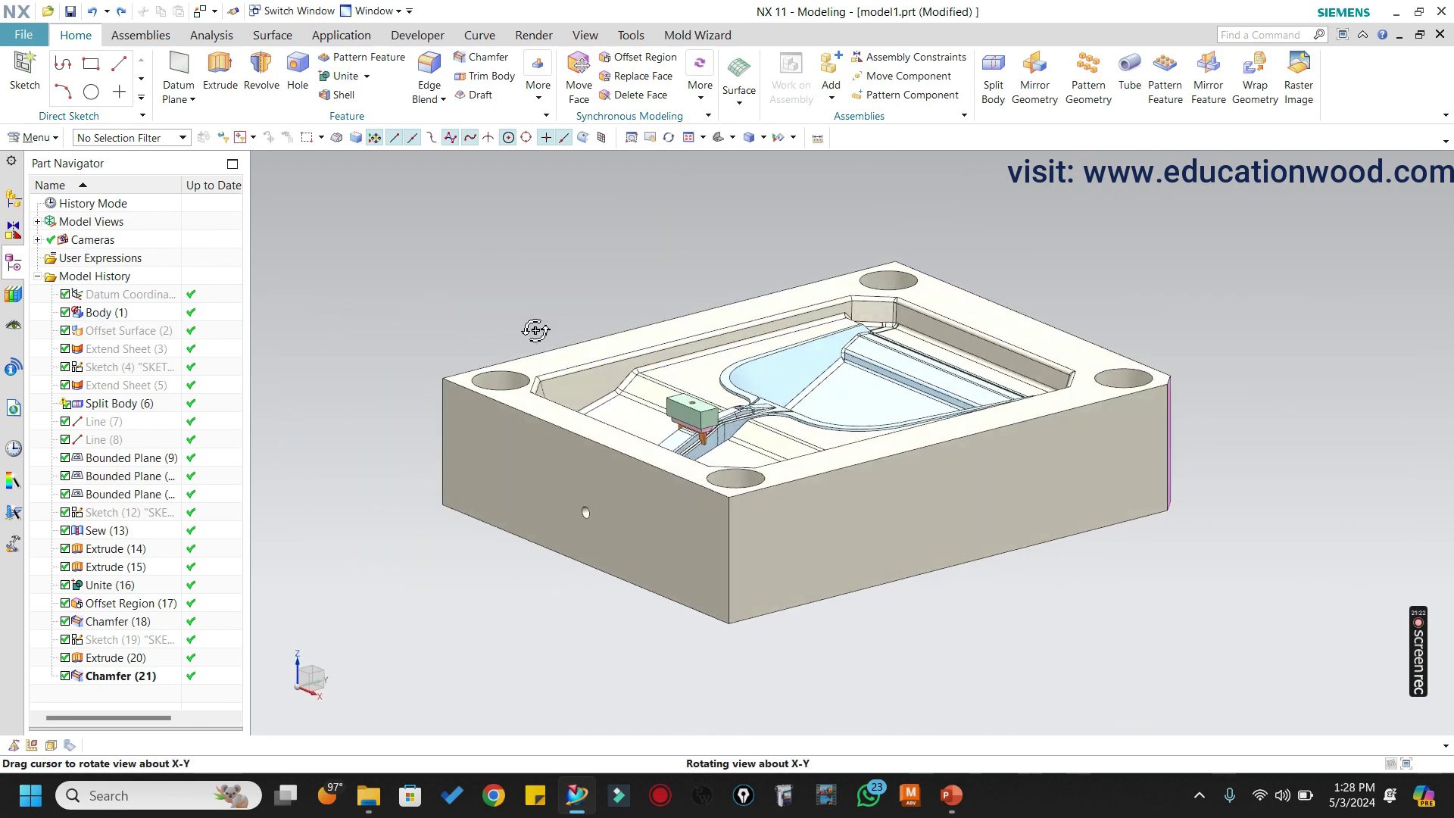
pyautogui.scroll(2, 708, 437)
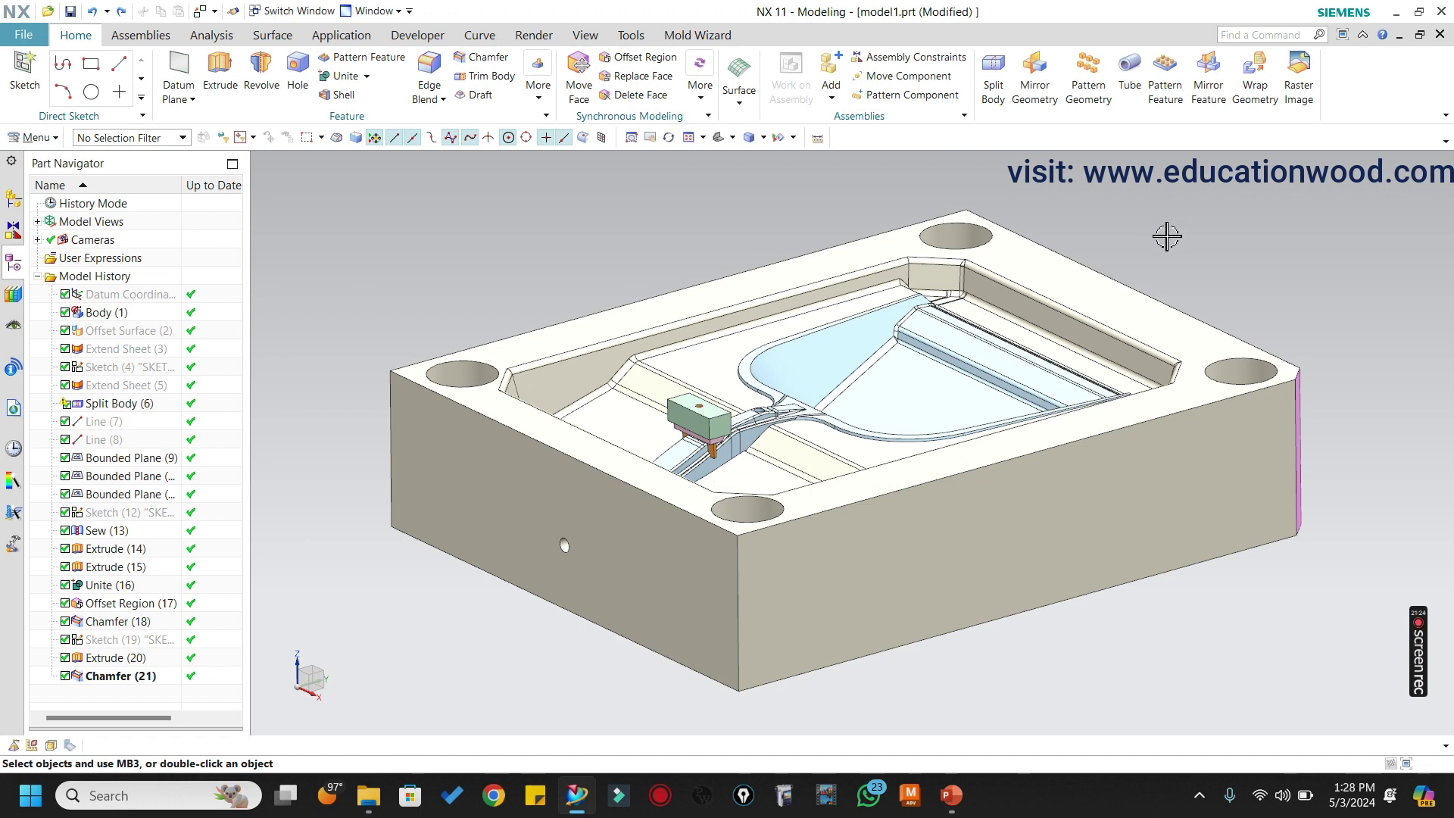